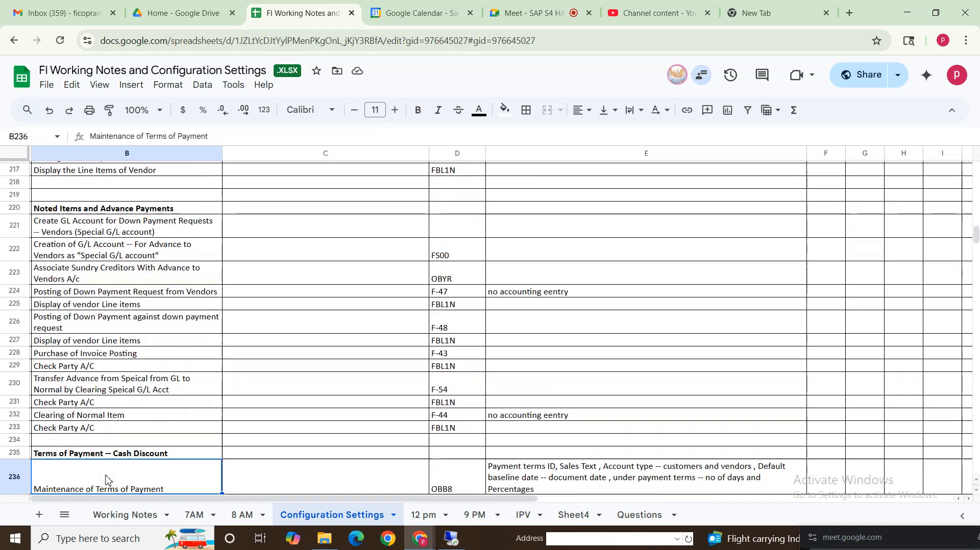
Look through the Configuration Settings notes down to the Customer Item Interest Calculation section and examine its purpose and setup steps
{"action": "key", "text": "Down"}
{"action": "key", "text": "Down"}
{"action": "key", "text": "Down"}
{"action": "key", "text": "Down"}
{"action": "key", "text": "Down"}
{"action": "key", "text": "Down"}
{"action": "key", "text": "Down"}
{"action": "key", "text": "Down"}
{"action": "key", "text": "Down"}
{"action": "key", "text": "Down"}
{"action": "key", "text": "Down"}
{"action": "key", "text": "Down"}
{"action": "key", "text": "Down"}
{"action": "key", "text": "Down"}
{"action": "key", "text": "Down"}
{"action": "key", "text": "Down"}
{"action": "key", "text": "Down"}
{"action": "key", "text": "Down"}
{"action": "key", "text": "Down"}
{"action": "key", "text": "Down"}
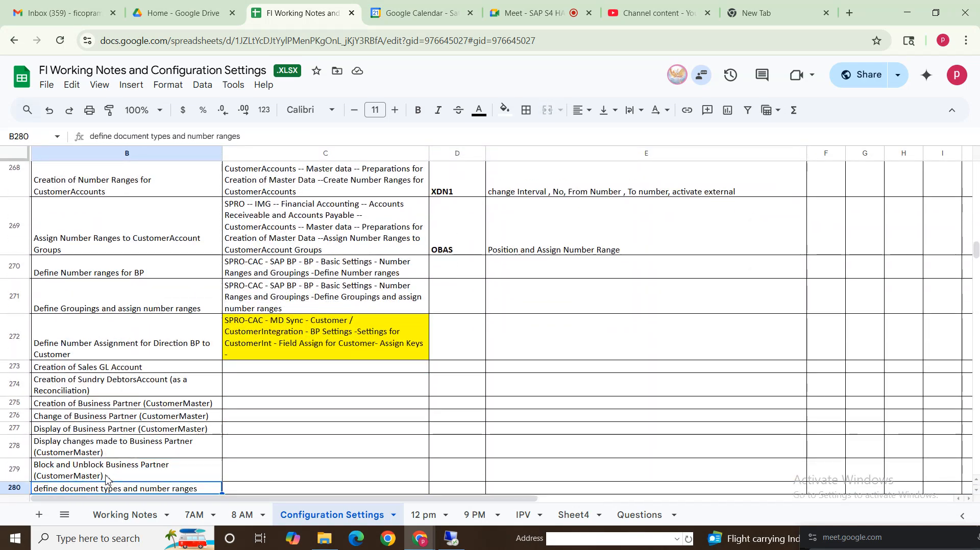
{"action": "key", "text": "Down"}
{"action": "key", "text": "Down"}
{"action": "key", "text": "Down"}
{"action": "key", "text": "Down"}
{"action": "key", "text": "Down"}
{"action": "key", "text": "Down"}
{"action": "key", "text": "Down"}
{"action": "key", "text": "Down"}
{"action": "key", "text": "Down"}
{"action": "key", "text": "Down"}
{"action": "key", "text": "Down"}
{"action": "key", "text": "Down"}
{"action": "key", "text": "Down"}
{"action": "key", "text": "Down"}
{"action": "key", "text": "Down"}
{"action": "key", "text": "Down"}
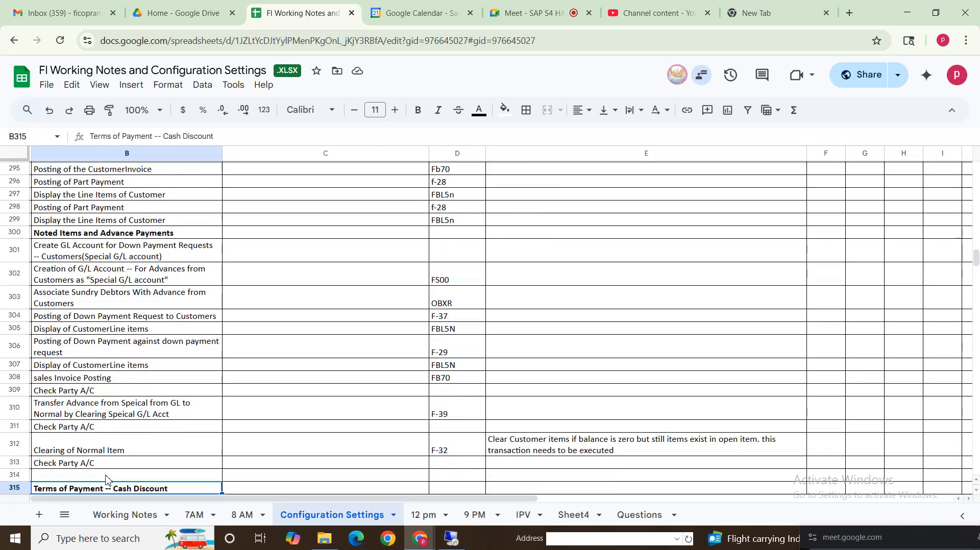
{"action": "key", "text": "Down"}
{"action": "key", "text": "Down"}
{"action": "key", "text": "Down"}
{"action": "key", "text": "Down"}
{"action": "key", "text": "Down"}
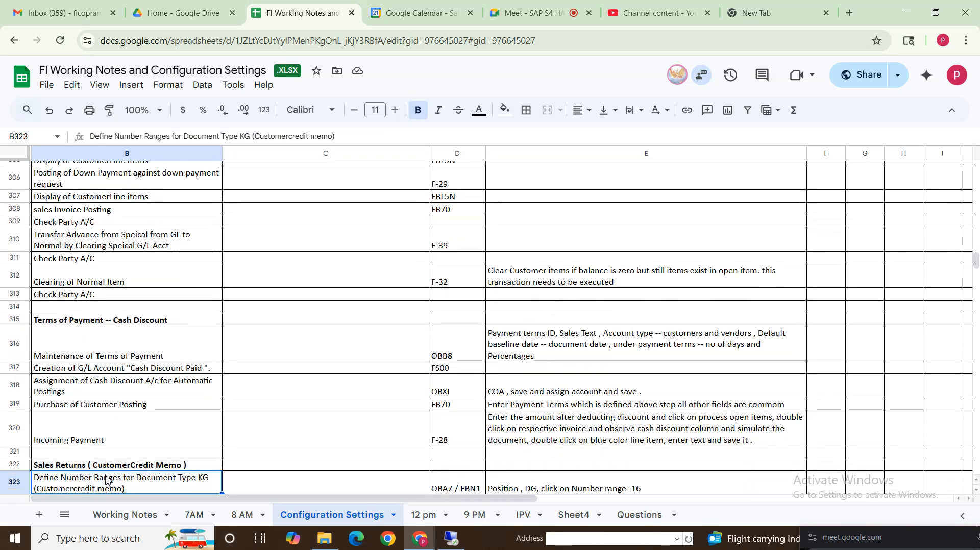
{"action": "key", "text": "Down"}
{"action": "key", "text": "Down"}
{"action": "key", "text": "Down"}
{"action": "key", "text": "Down"}
{"action": "key", "text": "Down"}
{"action": "key", "text": "Down"}
{"action": "key", "text": "Down"}
{"action": "key", "text": "Down"}
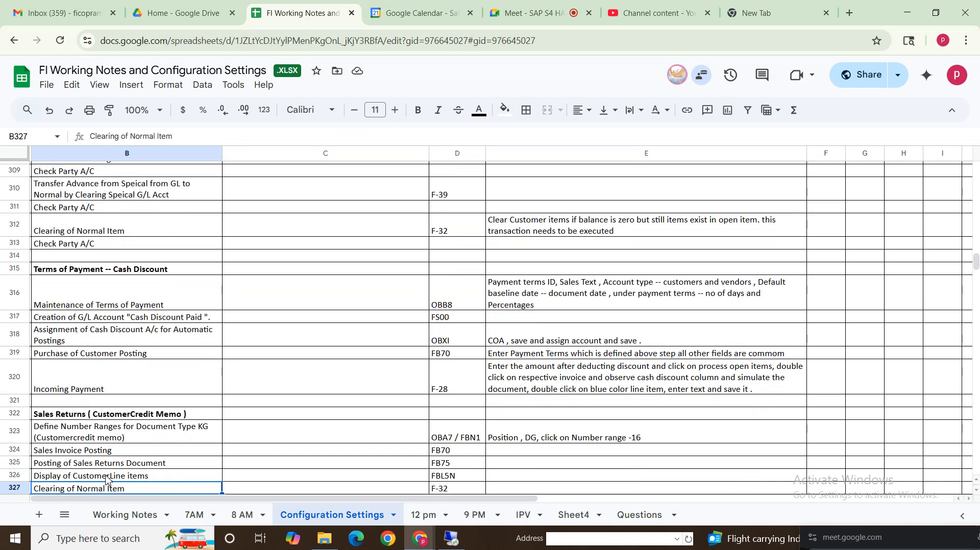
{"action": "key", "text": "Down"}
{"action": "key", "text": "Down"}
{"action": "key", "text": "Down"}
{"action": "key", "text": "Down"}
{"action": "key", "text": "Down"}
{"action": "key", "text": "Down"}
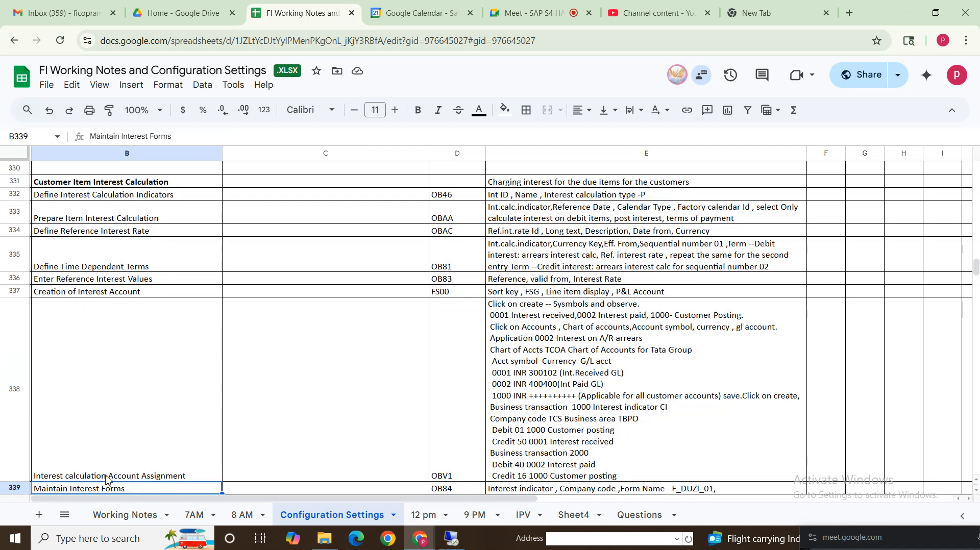
{"action": "left_click", "coordinate": [63, 184]}
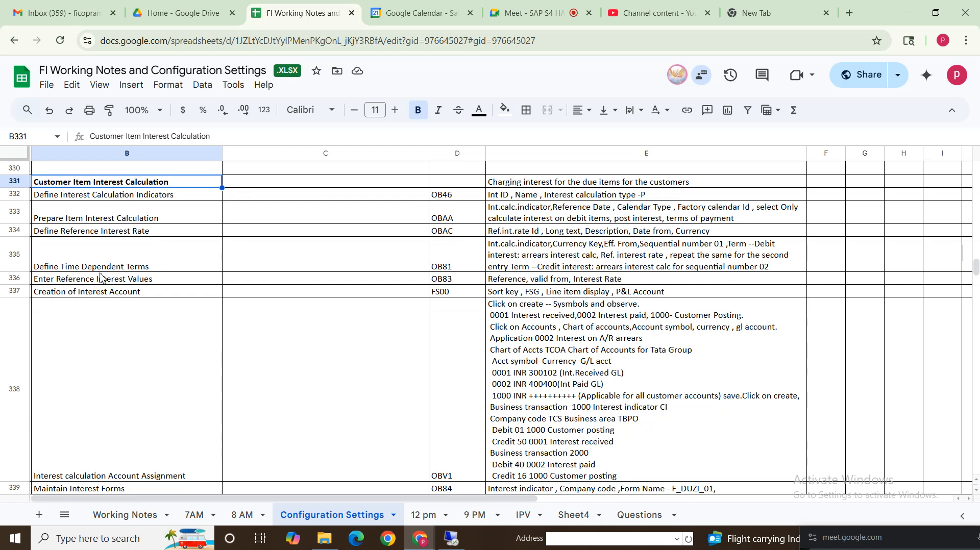
{"action": "left_click", "coordinate": [557, 185]}
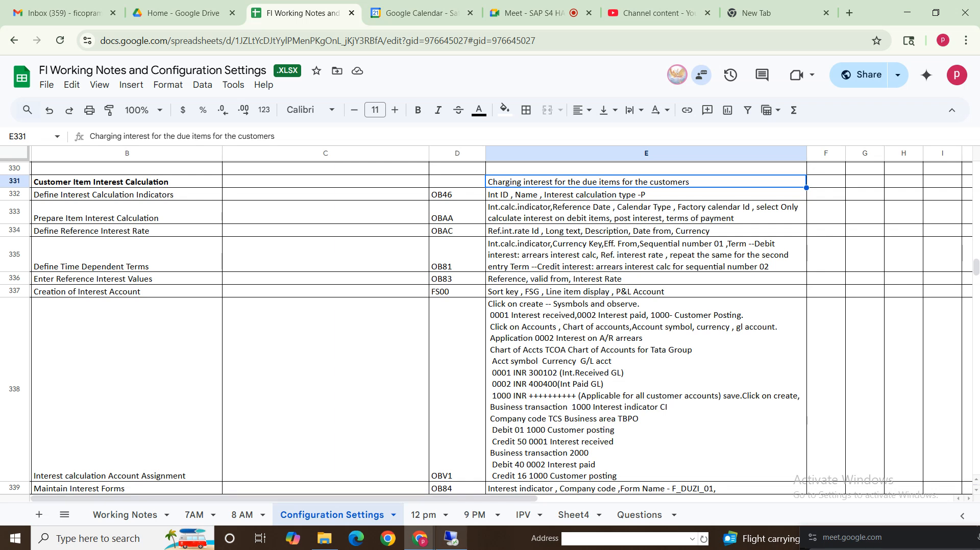
Switch to the SAP session and open the SAP Customizing Implementation Guide with transaction spro
{"action": "left_click", "coordinate": [455, 541]}
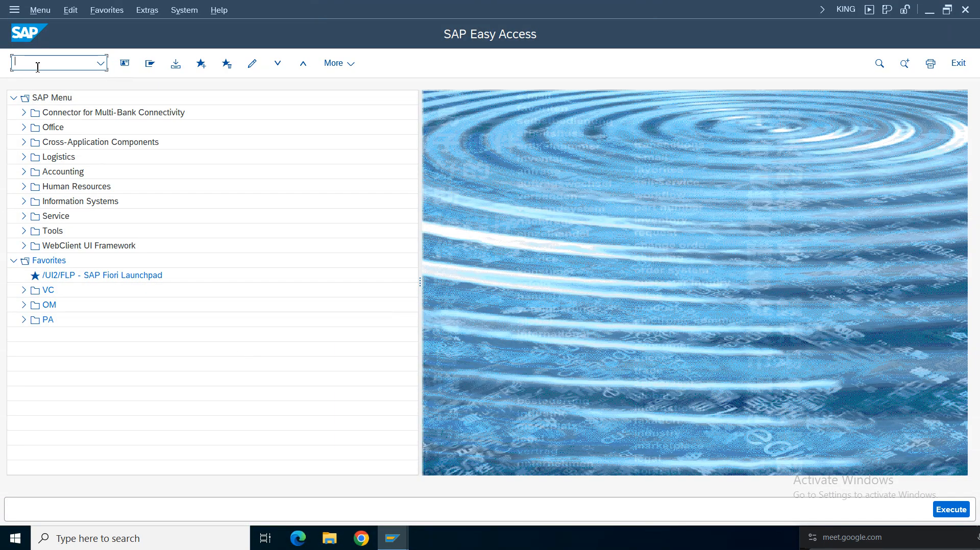
{"action": "type", "text": "spro"}
{"action": "key", "text": "Return"}
{"action": "left_click", "coordinate": [156, 63]}
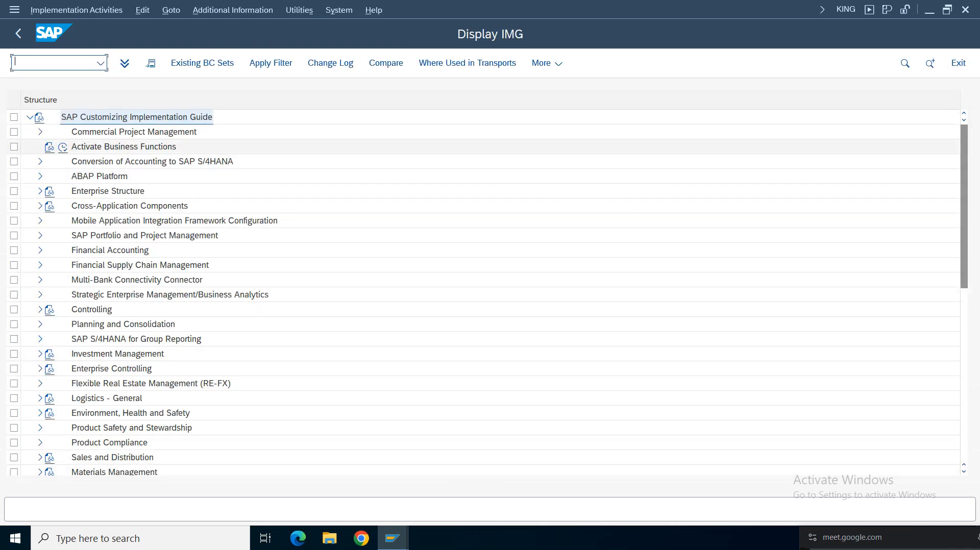
Expand Financial Accounting, Accounts Receivable and Accounts Payable, Business Transactions, down to the Interest Calculation activities
{"action": "double_click", "coordinate": [109, 250]}
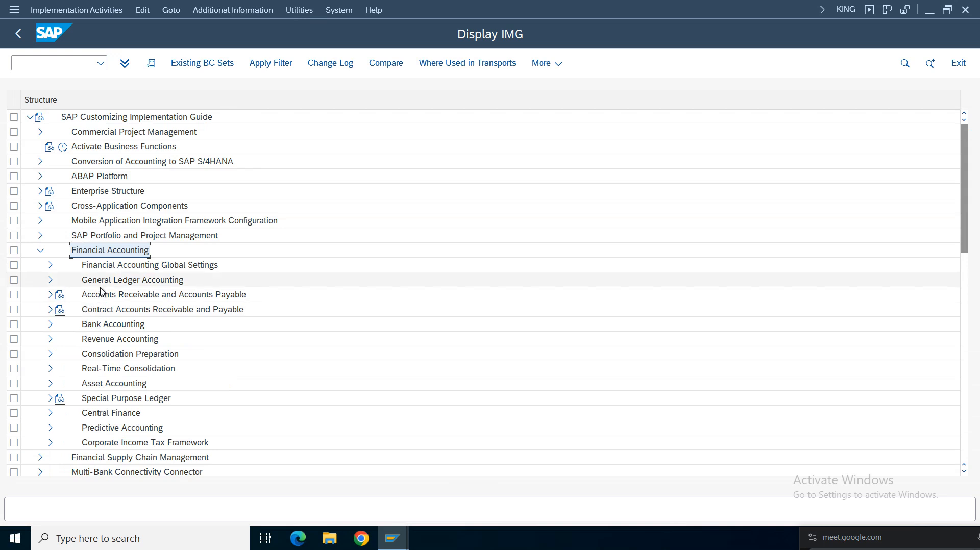
{"action": "left_click", "coordinate": [97, 294]}
{"action": "left_click", "coordinate": [50, 295]}
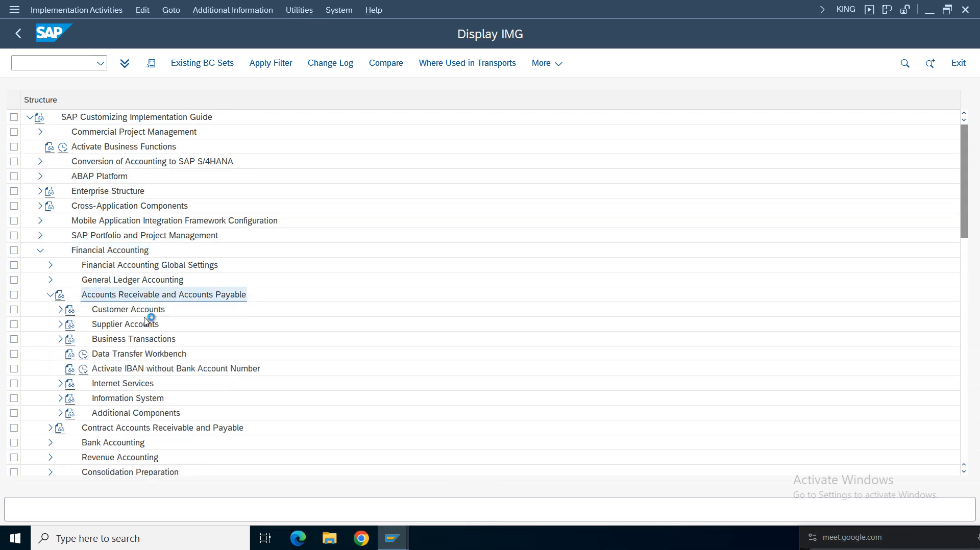
{"action": "double_click", "coordinate": [118, 340]}
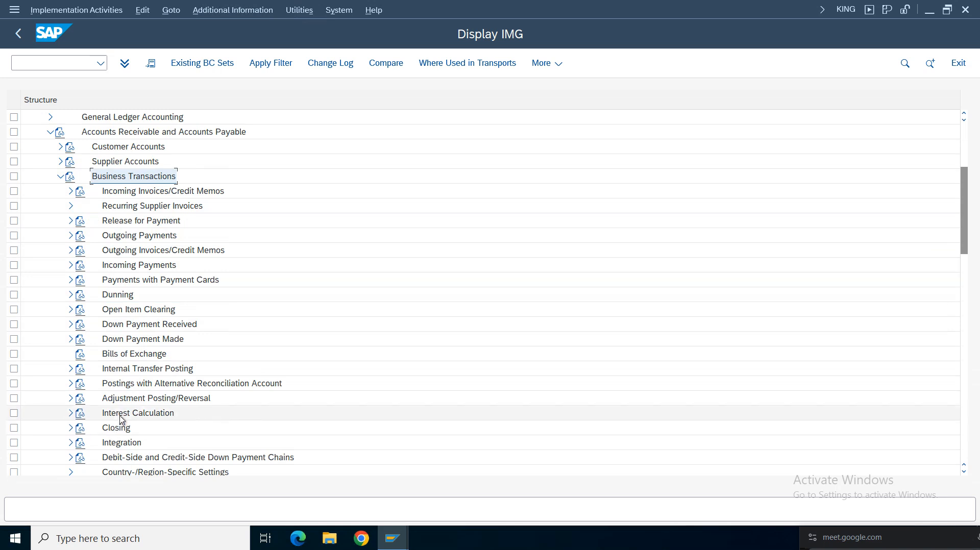
{"action": "left_click", "coordinate": [71, 413]}
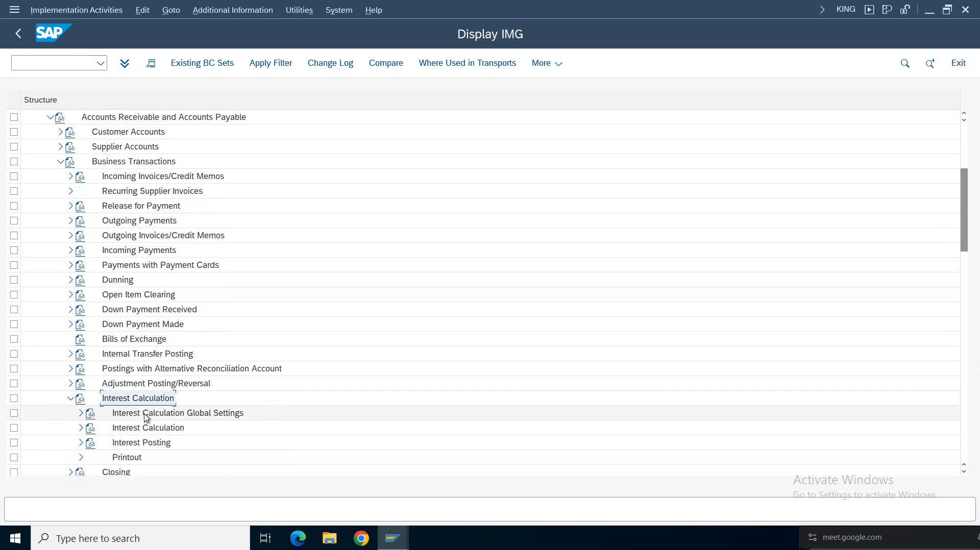
{"action": "left_click", "coordinate": [198, 418]}
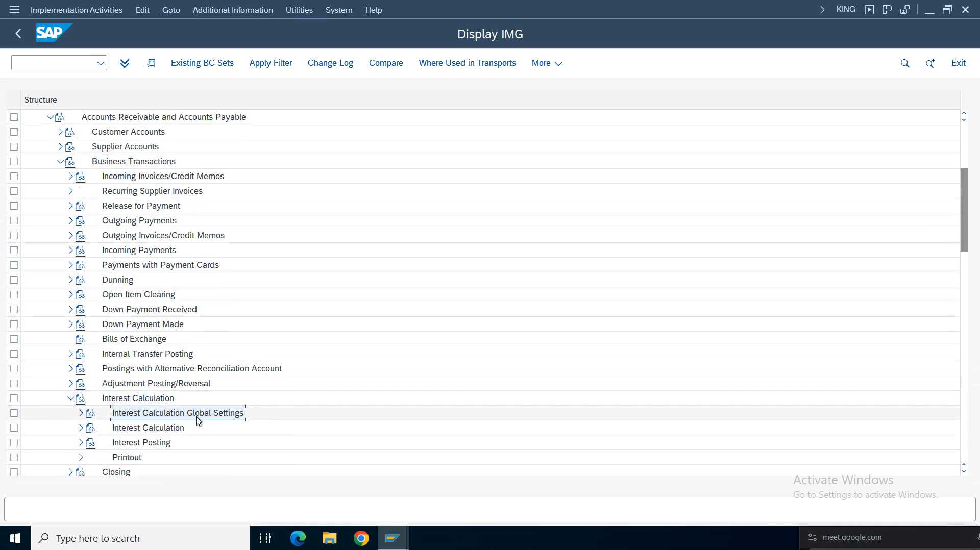
{"action": "left_click", "coordinate": [155, 431]}
{"action": "left_click", "coordinate": [143, 443]}
{"action": "left_click", "coordinate": [127, 458]}
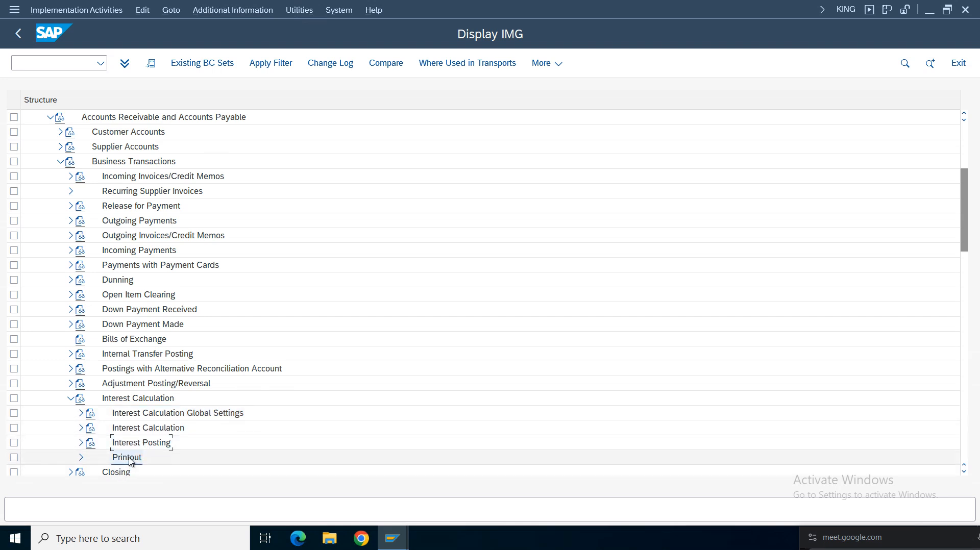
Open the Define Interest Indicator activity under Interest Calculation Global Settings
{"action": "left_click", "coordinate": [80, 413]}
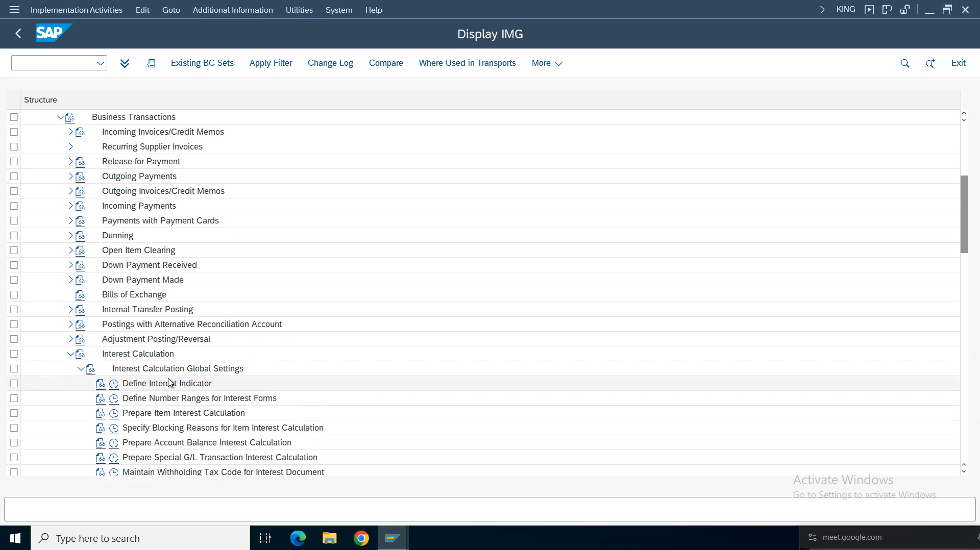
{"action": "left_click", "coordinate": [169, 369]}
{"action": "left_click", "coordinate": [145, 385]}
{"action": "left_click", "coordinate": [113, 384]}
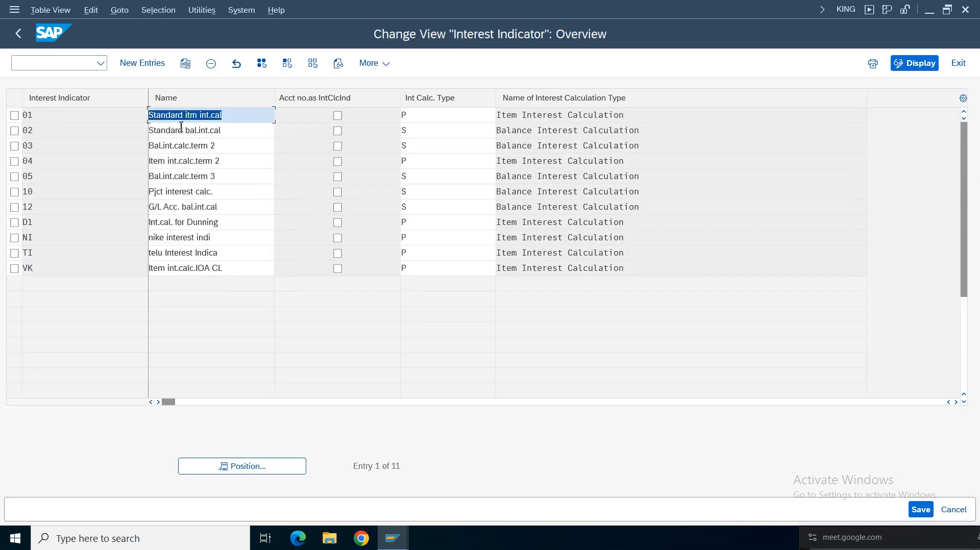
Create a new interest indicator VI with the name "Verizon interest ind"
{"action": "left_click", "coordinate": [175, 269]}
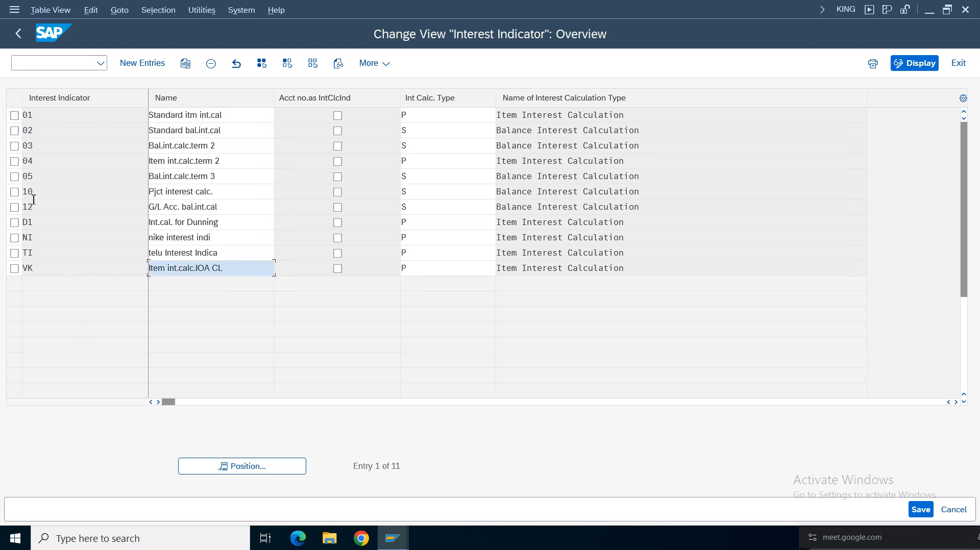
{"action": "left_click", "coordinate": [152, 63]}
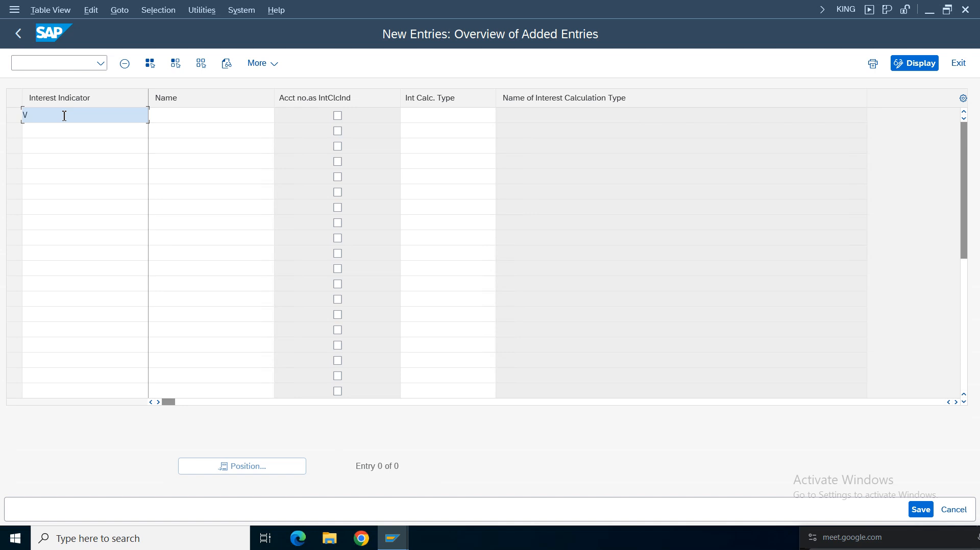
{"action": "left_click_drag", "start_coordinate": [42, 114], "coordinate": [22, 117]}
{"action": "left_click", "coordinate": [46, 118]}
{"action": "left_click", "coordinate": [235, 123]}
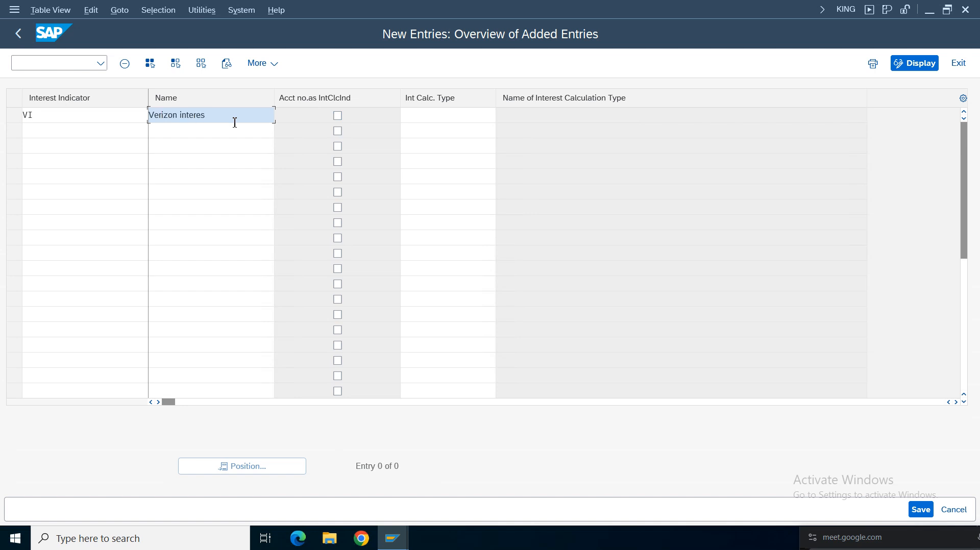
{"action": "type", "text": "Verizon interest ind"}
{"action": "key", "text": "BackSpace"}
{"action": "type", "text": "d"}
Set the VI indicator's interest calculation type to P, Item Interest Calculation, from the possible values
{"action": "left_click", "coordinate": [468, 115]}
{"action": "left_click", "coordinate": [502, 116]}
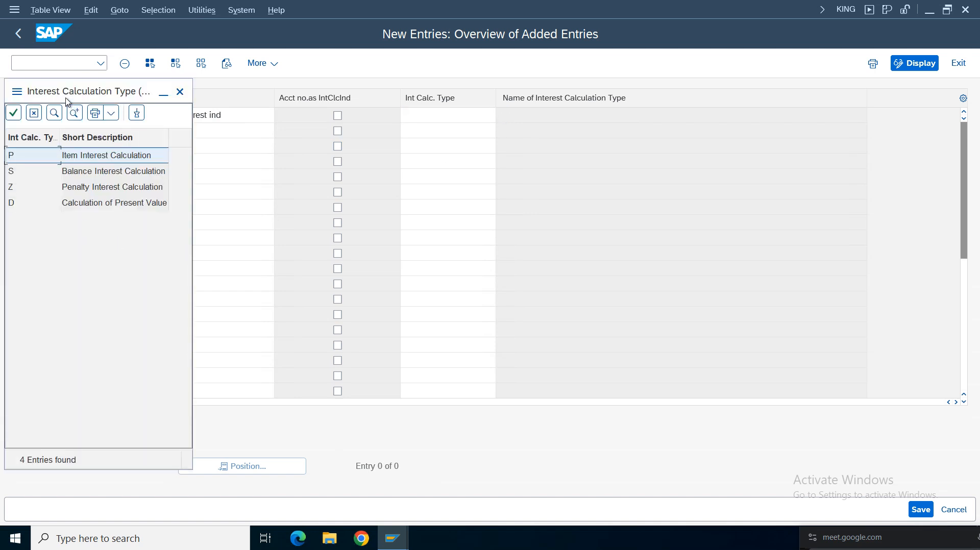
{"action": "left_click_drag", "start_coordinate": [68, 93], "coordinate": [628, 101]}
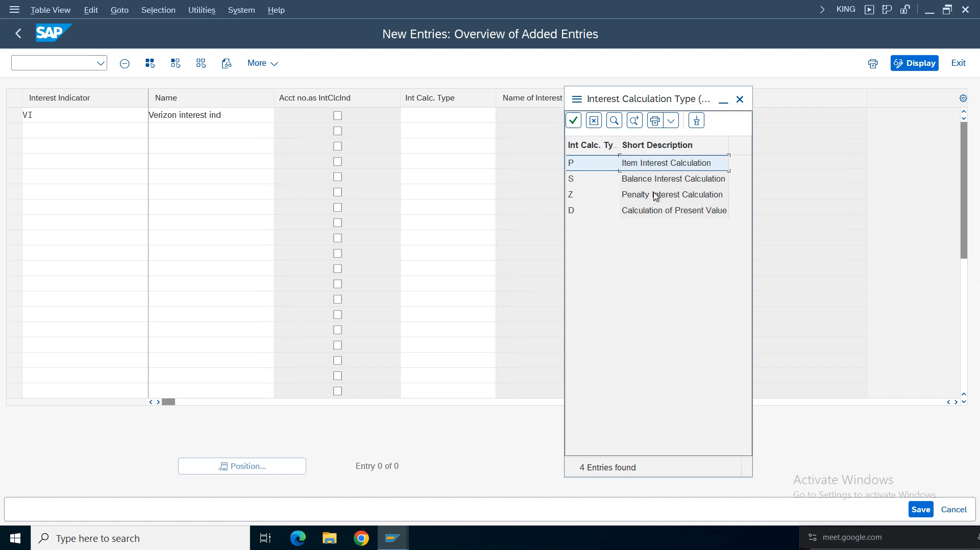
{"action": "left_click", "coordinate": [649, 184]}
{"action": "key", "text": "Up"}
{"action": "double_click", "coordinate": [675, 169]}
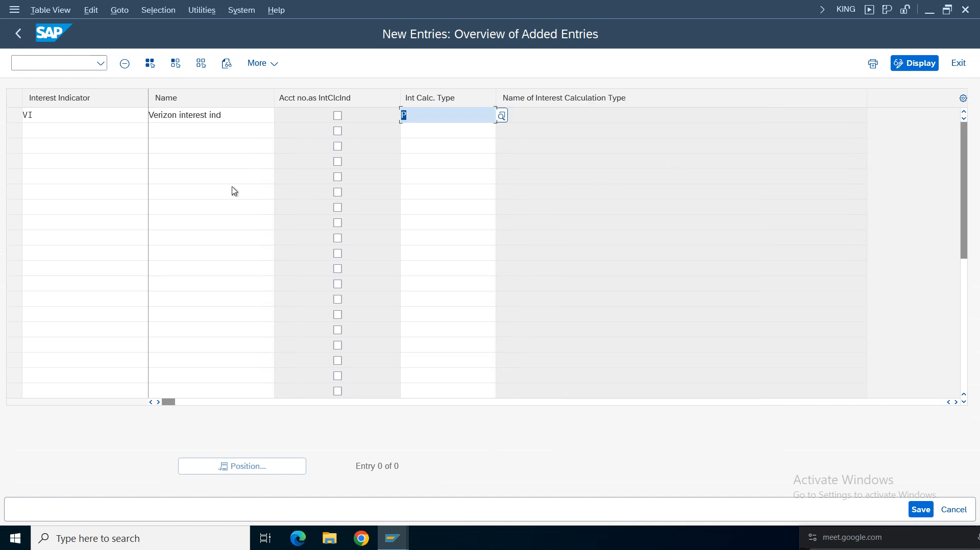
Save the new indicator to the Verizon Group customizing request, finding it among the own requests with the search term "verizon"
{"action": "left_click", "coordinate": [921, 510]}
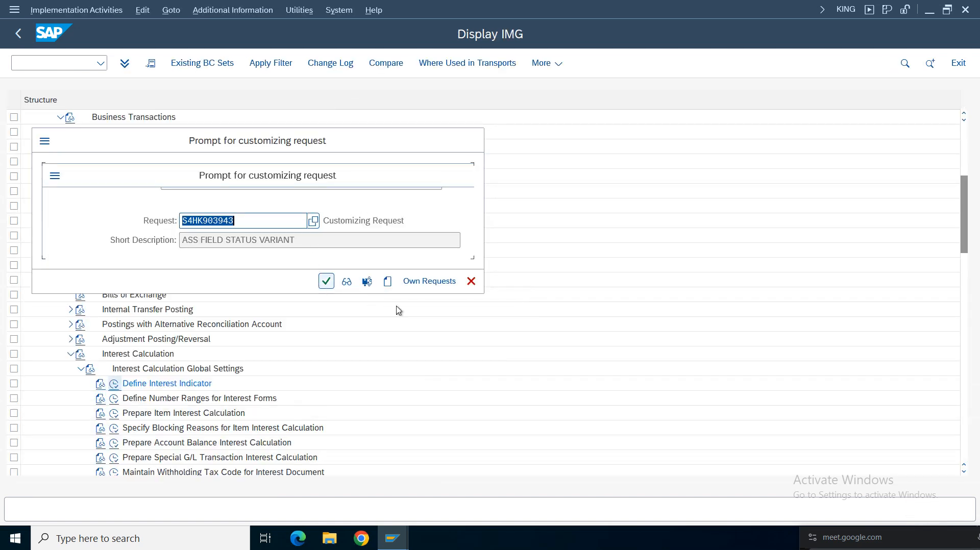
{"action": "left_click", "coordinate": [423, 284]}
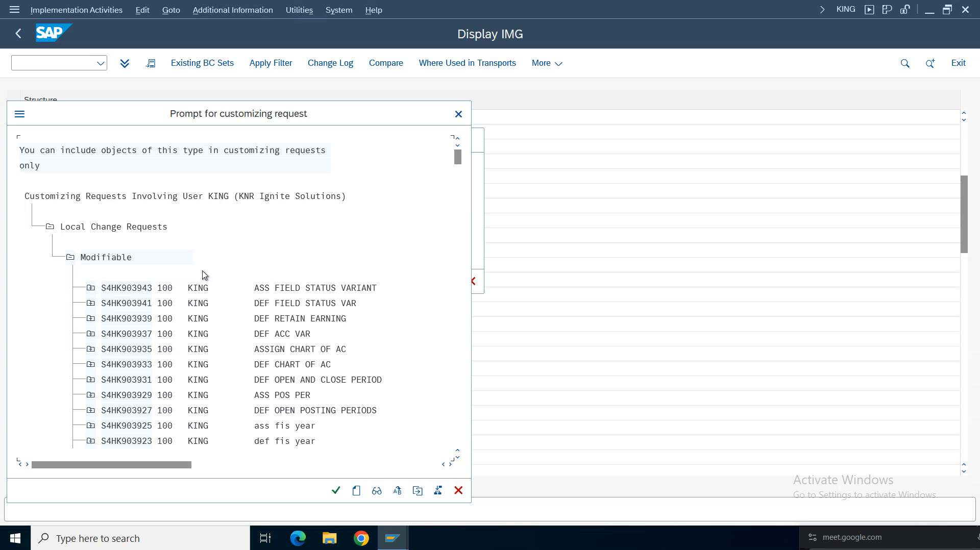
{"action": "left_click", "coordinate": [376, 491]}
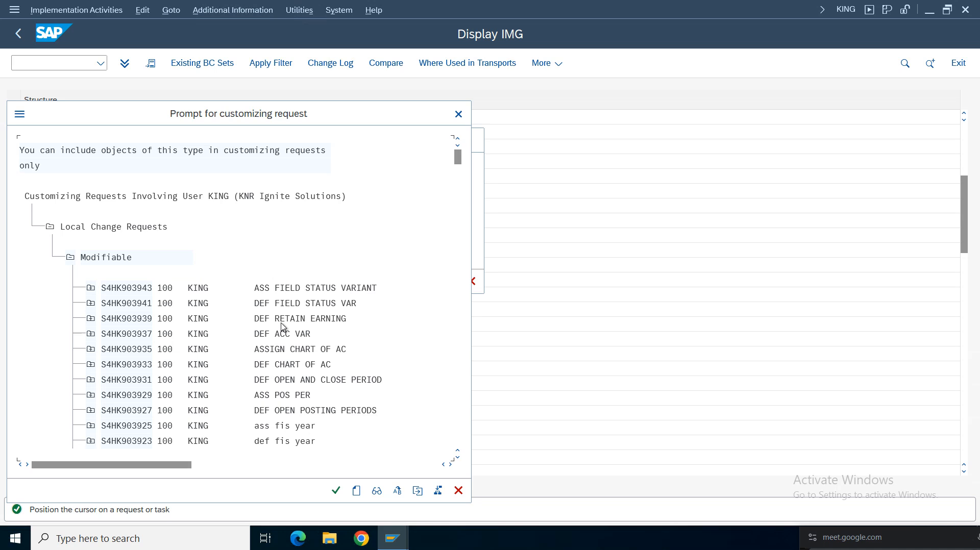
{"action": "key", "text": "ctrl+f"}
{"action": "type", "text": "verizon"}
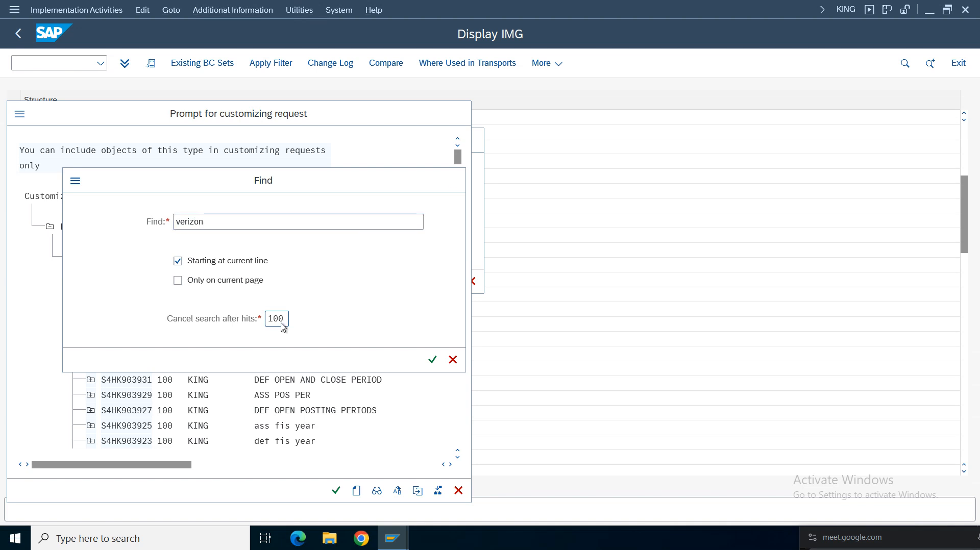
{"action": "key", "text": "Return"}
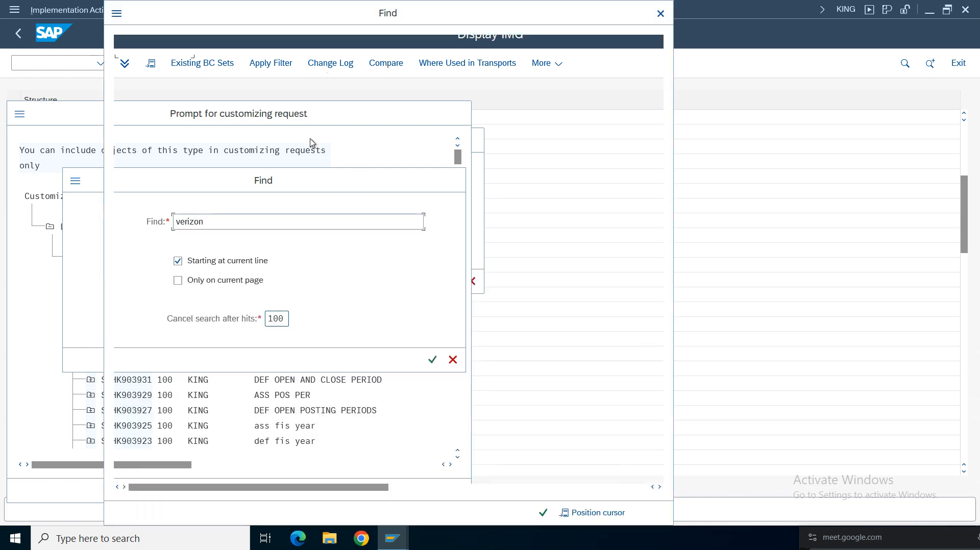
{"action": "left_click", "coordinate": [366, 85]}
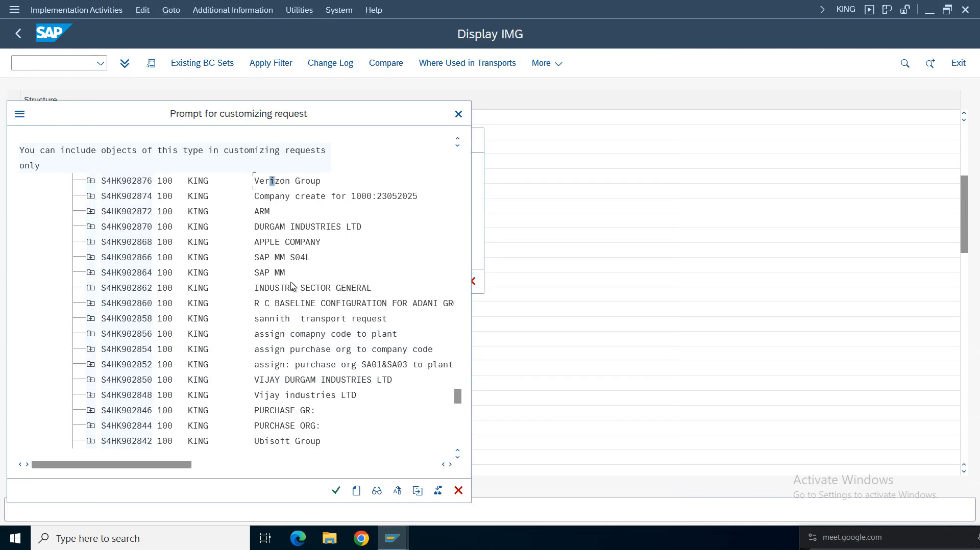
{"action": "double_click", "coordinate": [271, 184]}
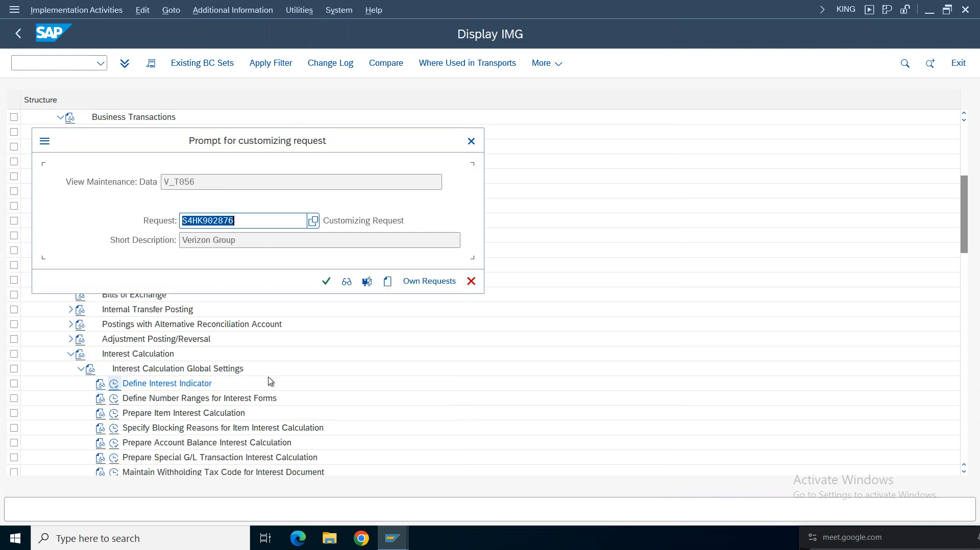
{"action": "left_click", "coordinate": [326, 281]}
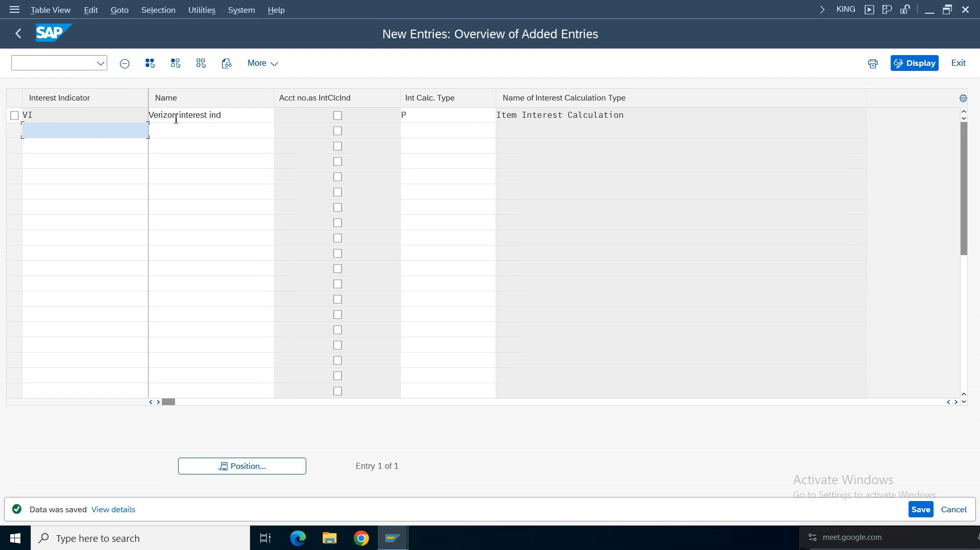
Review the indicator, name and calculation type of the saved VI entry
{"action": "left_click_drag", "start_coordinate": [51, 118], "coordinate": [23, 115]}
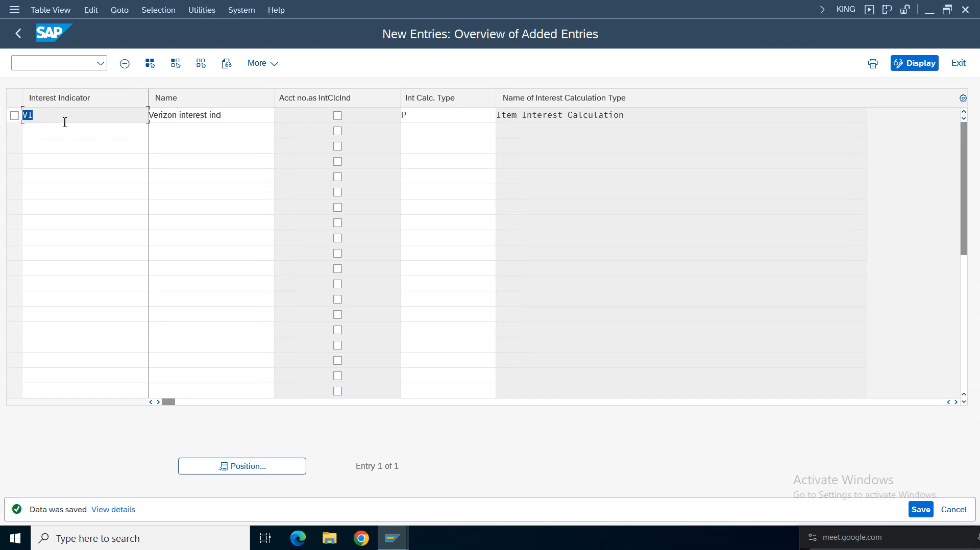
{"action": "left_click", "coordinate": [238, 119]}
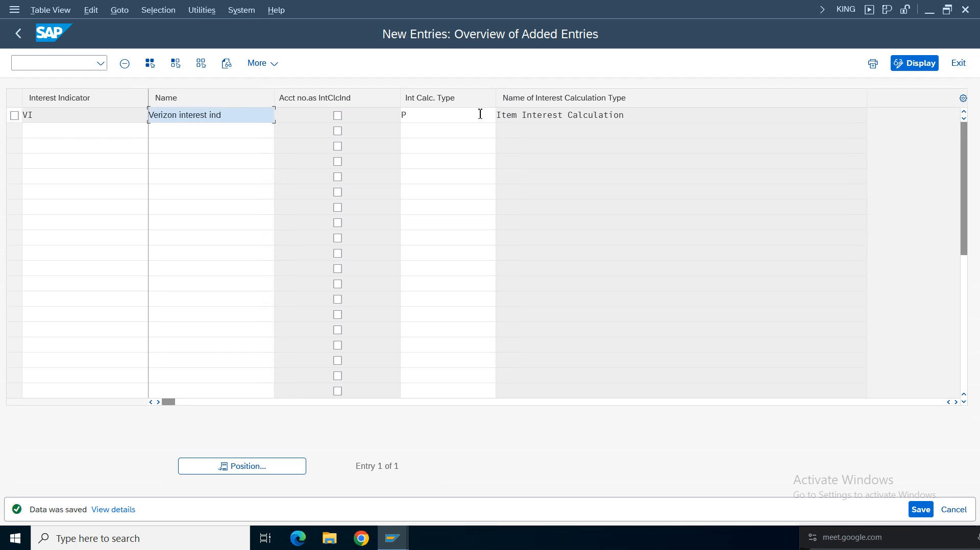
{"action": "left_click", "coordinate": [481, 113]}
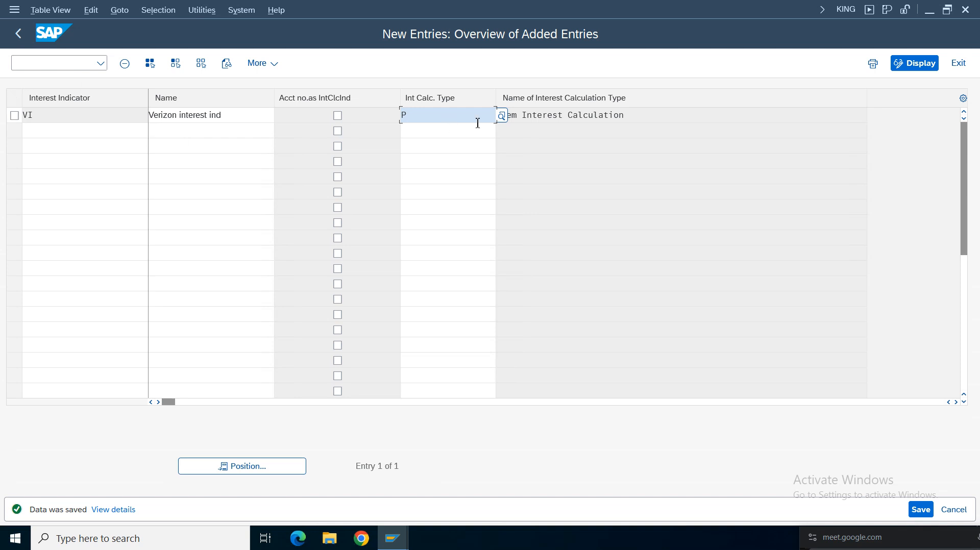
{"action": "key", "text": "Return"}
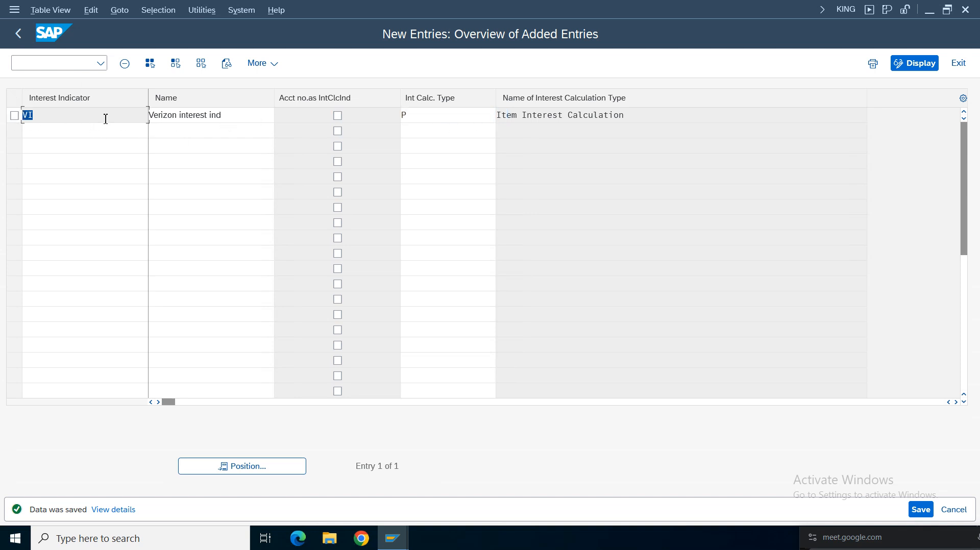
Leave the added interest indicator entries and return to the implementation guide structure
{"action": "double_click", "coordinate": [448, 115]}
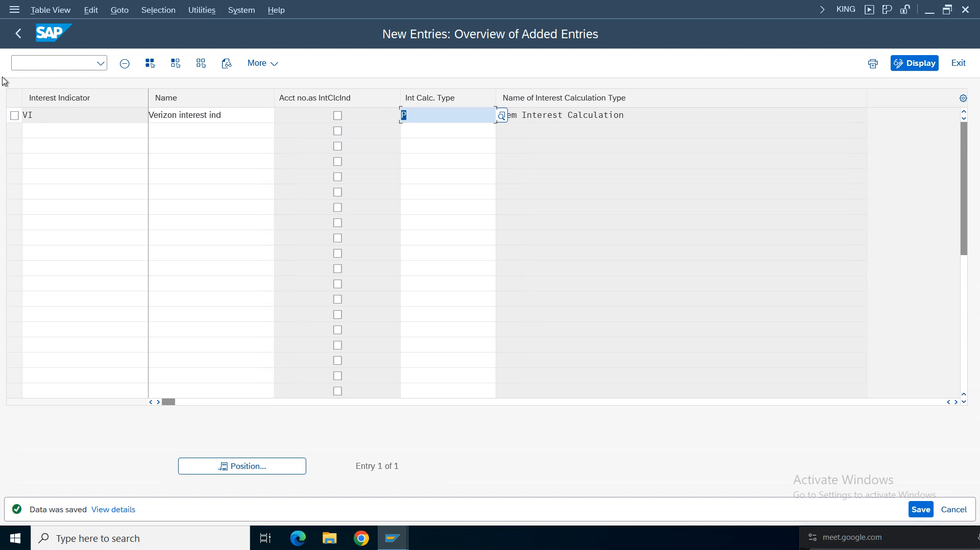
{"action": "left_click_drag", "start_coordinate": [643, 114], "coordinate": [207, 114]}
{"action": "left_click", "coordinate": [28, 43]}
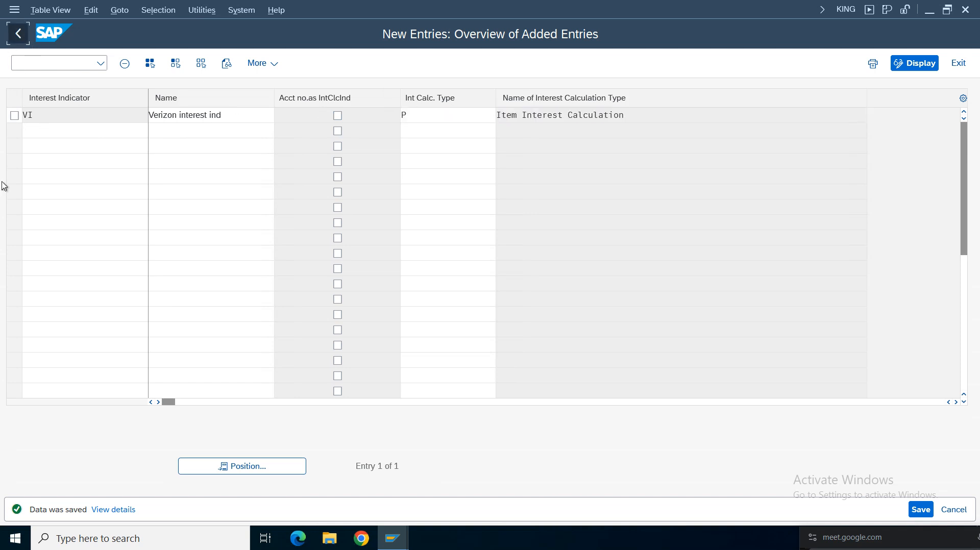
{"action": "left_click", "coordinate": [18, 34]}
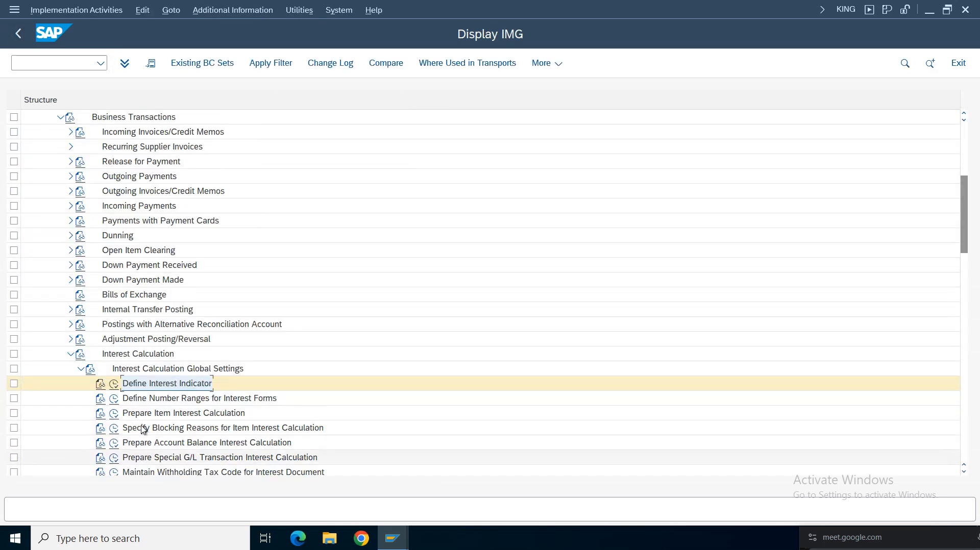
Create a new entry for interest indicator VI in the Prepare Item Interest Calculation activity
{"action": "left_click", "coordinate": [130, 415]}
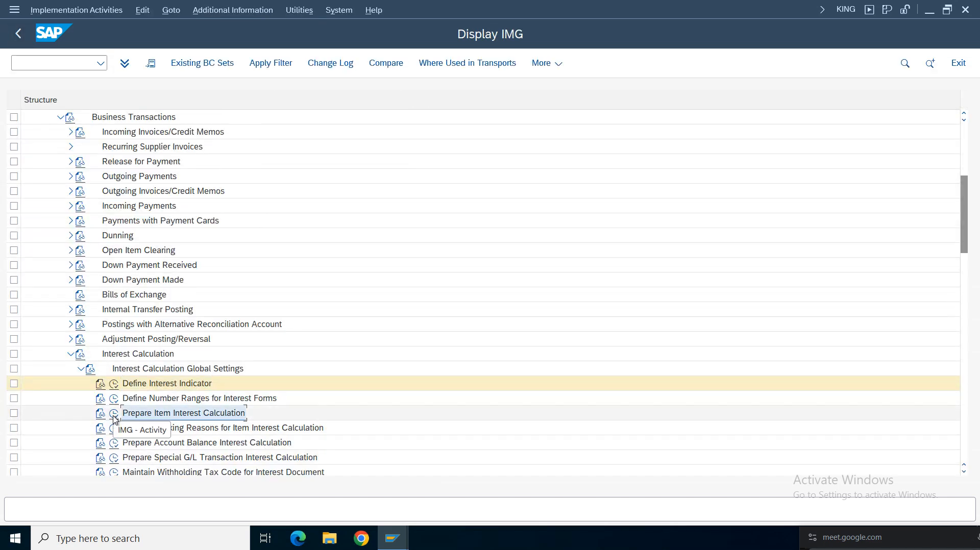
{"action": "left_click", "coordinate": [113, 413]}
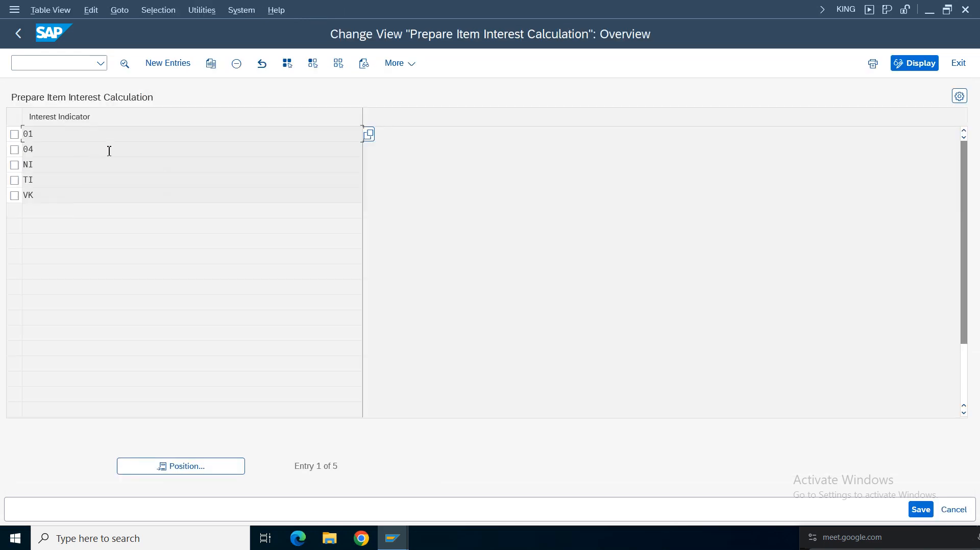
{"action": "left_click", "coordinate": [164, 63]}
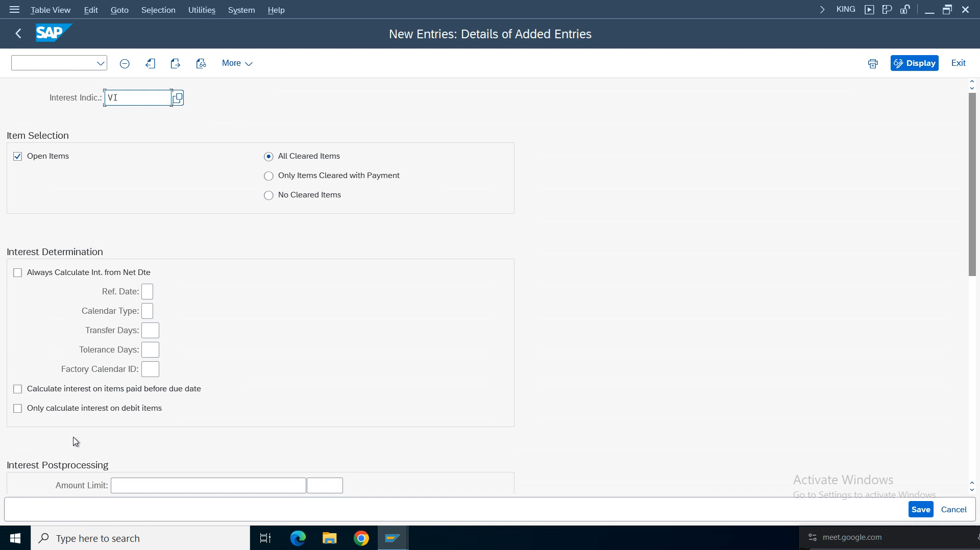
Restrict the VI calculation to debit items and set its calendar type to G, 28,..,31/365, from the possible values
{"action": "left_click", "coordinate": [65, 411]}
{"action": "left_click", "coordinate": [147, 311]}
{"action": "left_click", "coordinate": [158, 310]}
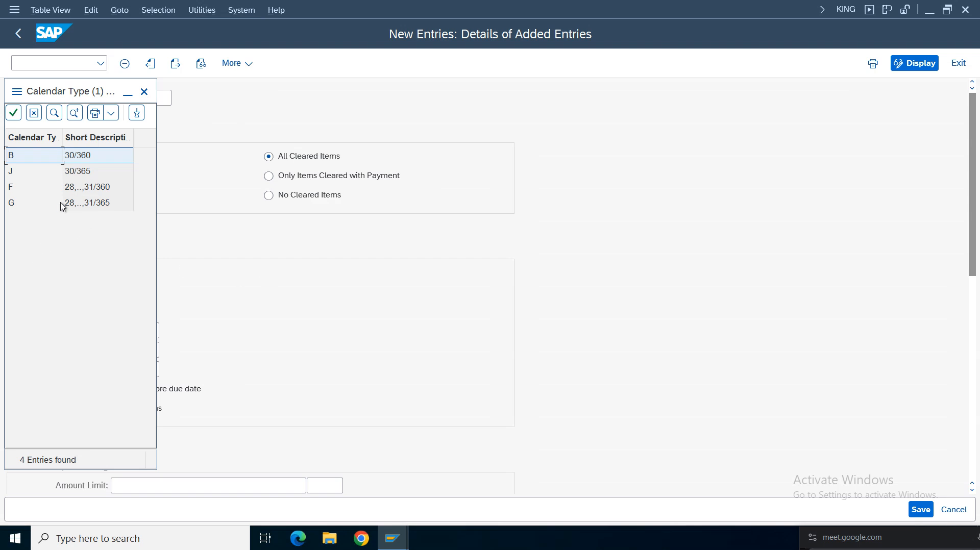
{"action": "left_click", "coordinate": [105, 204]}
{"action": "double_click", "coordinate": [105, 204]}
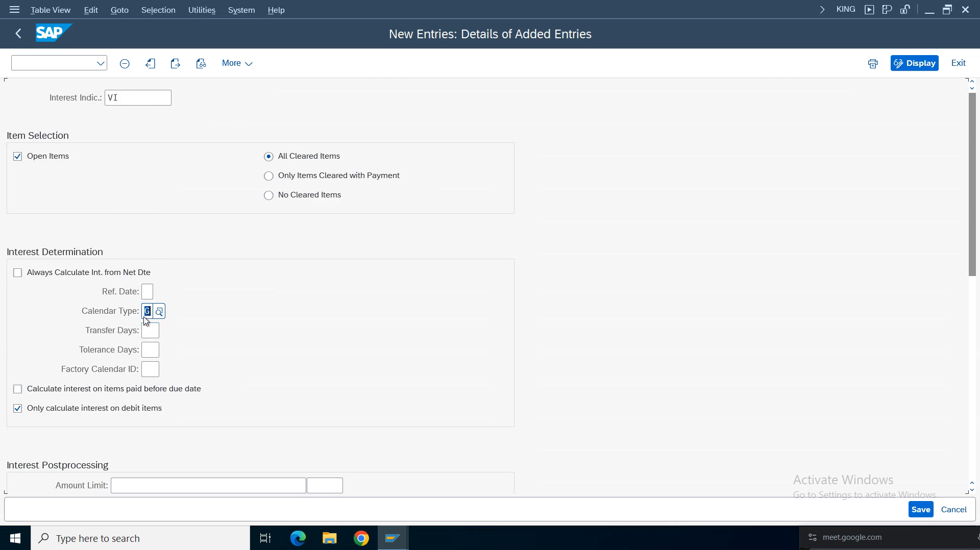
Set the VI entry's reference date to 2, Document Date, from the possible values
{"action": "left_click", "coordinate": [147, 292]}
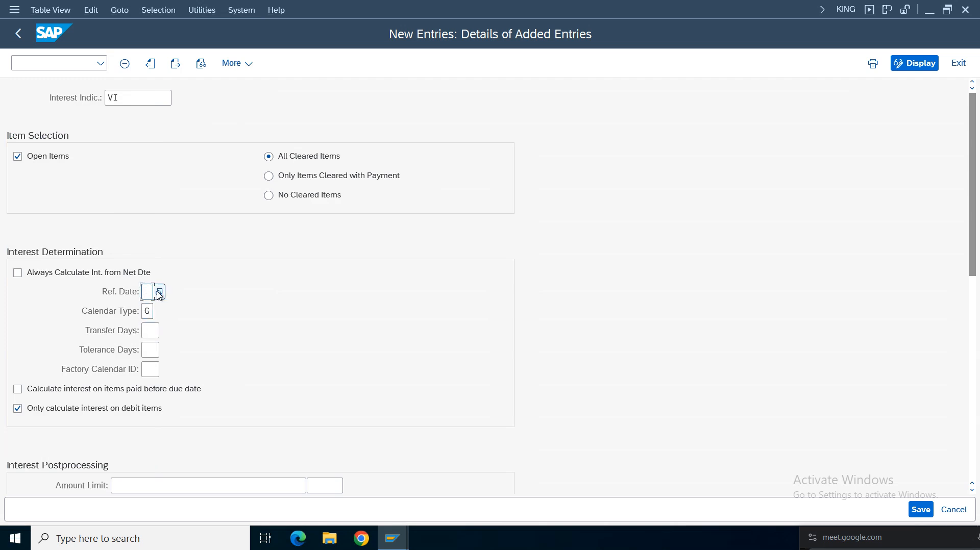
{"action": "key", "text": "F4"}
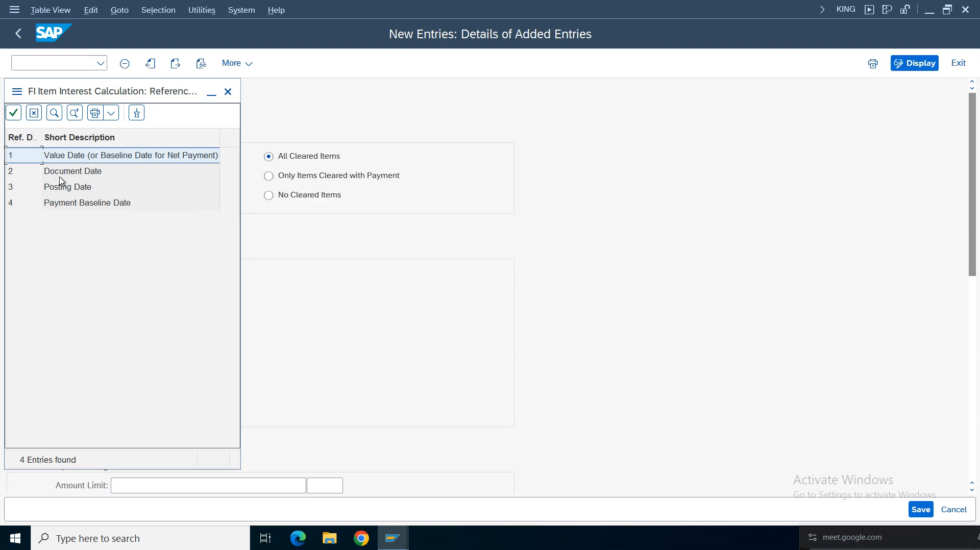
{"action": "left_click", "coordinate": [62, 172]}
{"action": "double_click", "coordinate": [63, 171]}
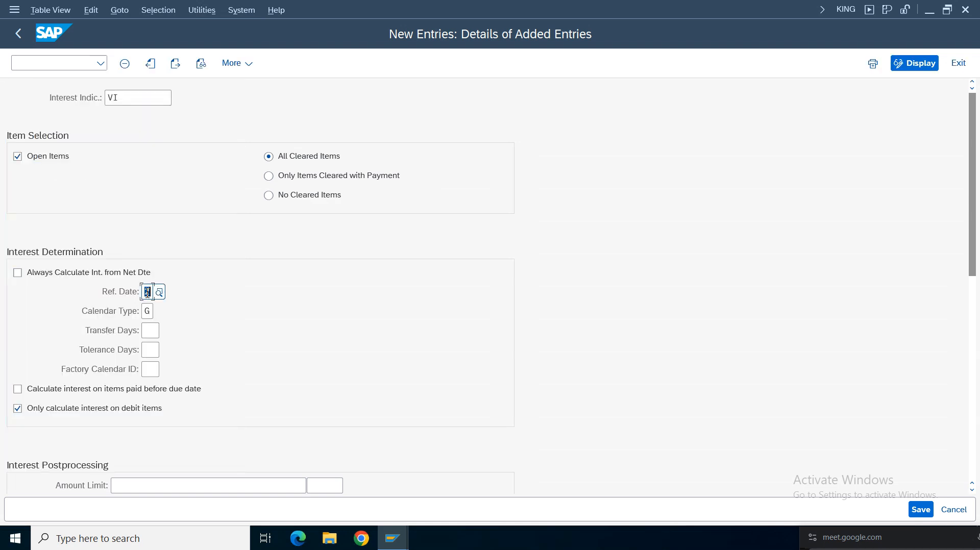
Enable the Print Form and Post interest options for the VI entry
{"action": "left_click_drag", "start_coordinate": [977, 194], "coordinate": [978, 343]}
{"action": "left_click", "coordinate": [18, 243]}
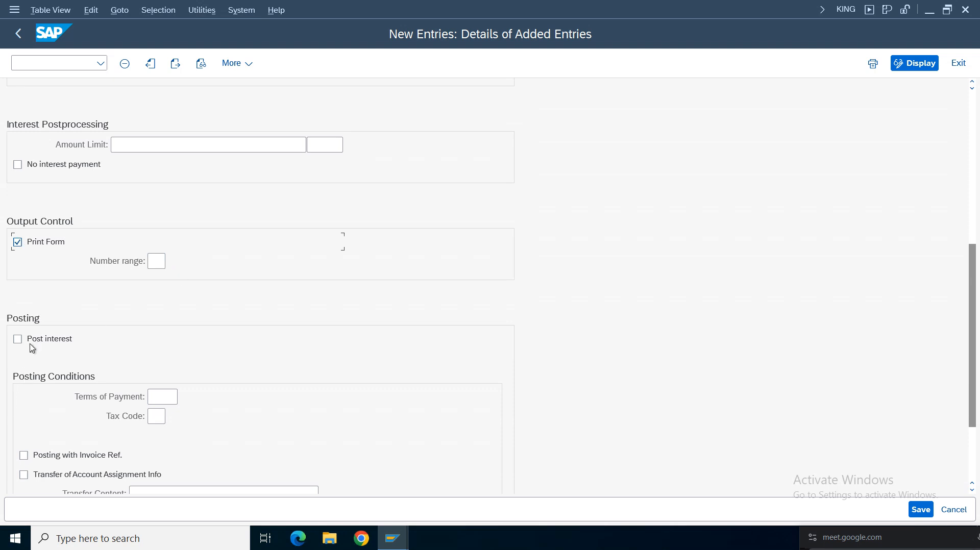
{"action": "left_click", "coordinate": [17, 340]}
Save the VI item interest settings to the Verizon Group customizing request and return to the implementation guide
{"action": "left_click_drag", "start_coordinate": [973, 336], "coordinate": [974, 180]}
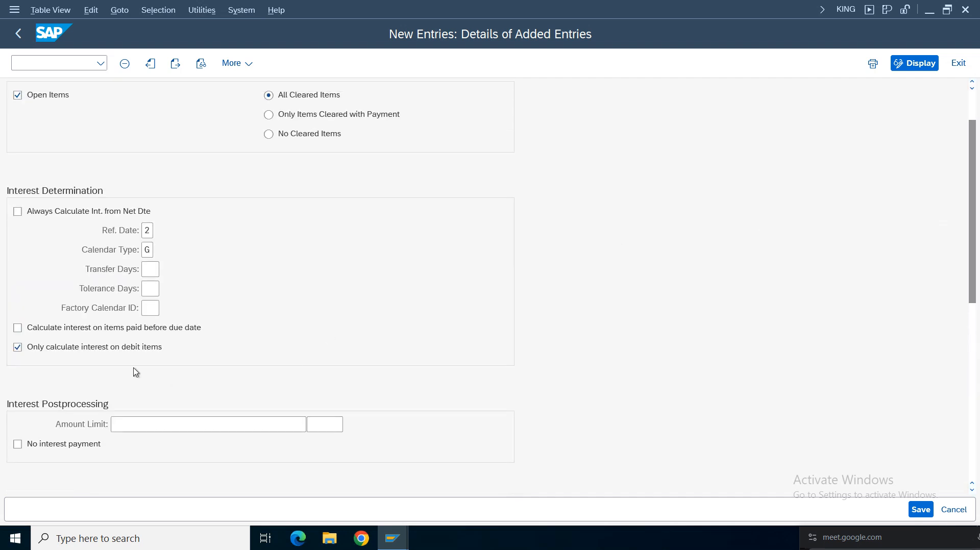
{"action": "left_click", "coordinate": [147, 231]}
{"action": "left_click_drag", "start_coordinate": [974, 241], "coordinate": [973, 209]}
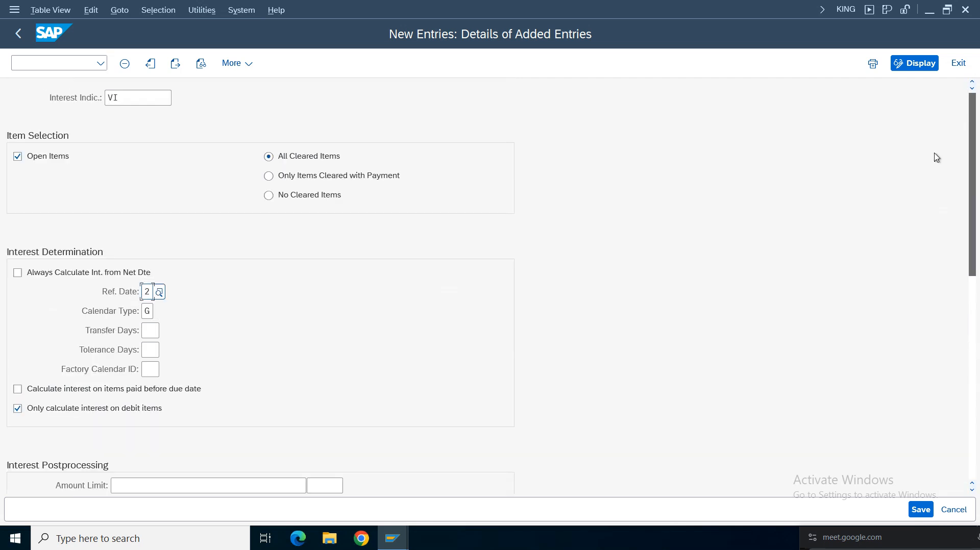
{"action": "left_click", "coordinate": [921, 509]}
{"action": "left_click", "coordinate": [326, 282]}
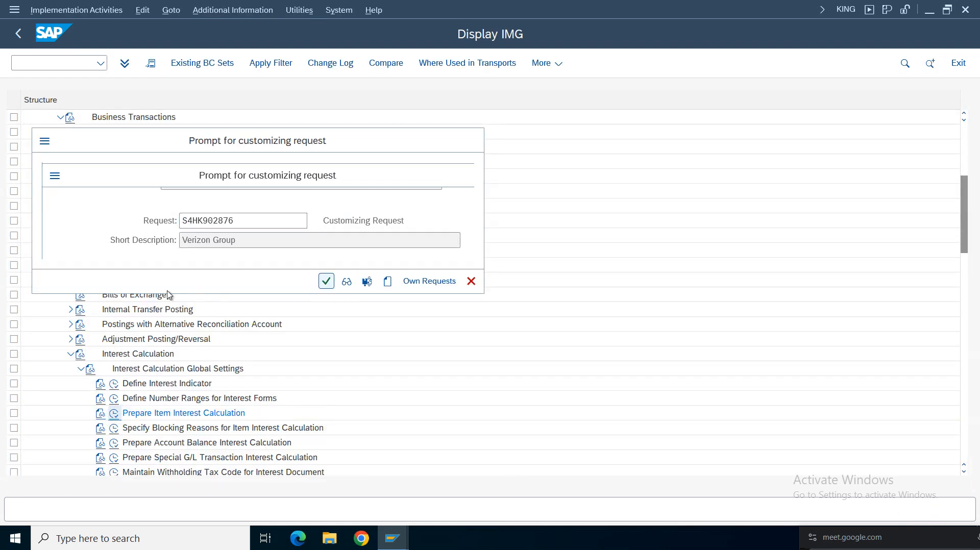
{"action": "left_click", "coordinate": [18, 33]}
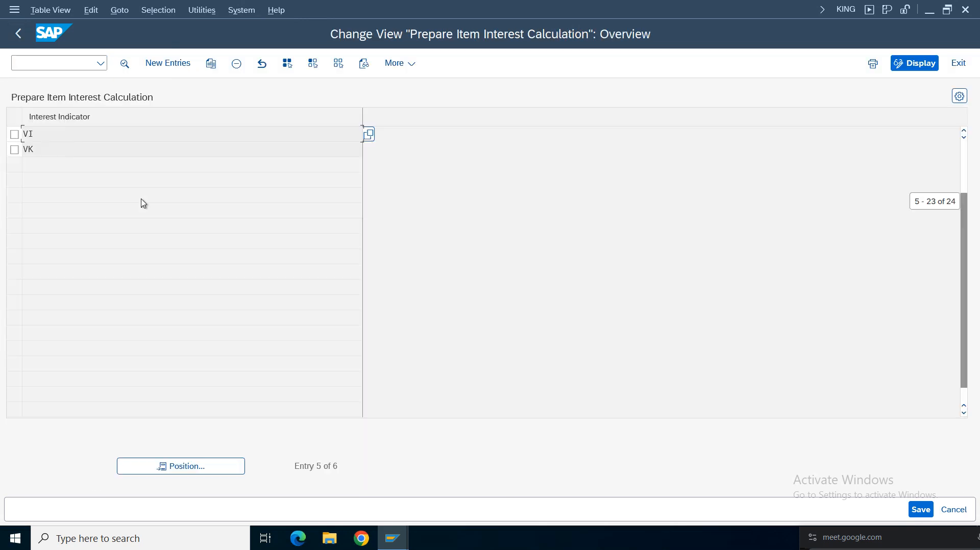
{"action": "left_click", "coordinate": [18, 34]}
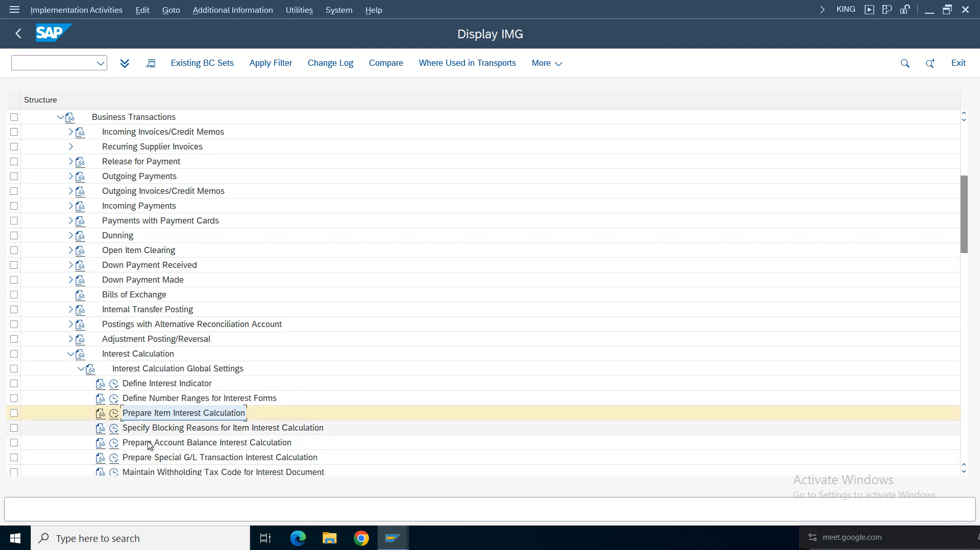
Collapse Interest Calculation Global Settings and open the Define Reference Interest Rates activity under Interest Calculation
{"action": "scroll", "coordinate": [554, 334], "scroll_direction": "down", "scroll_amount": 1}
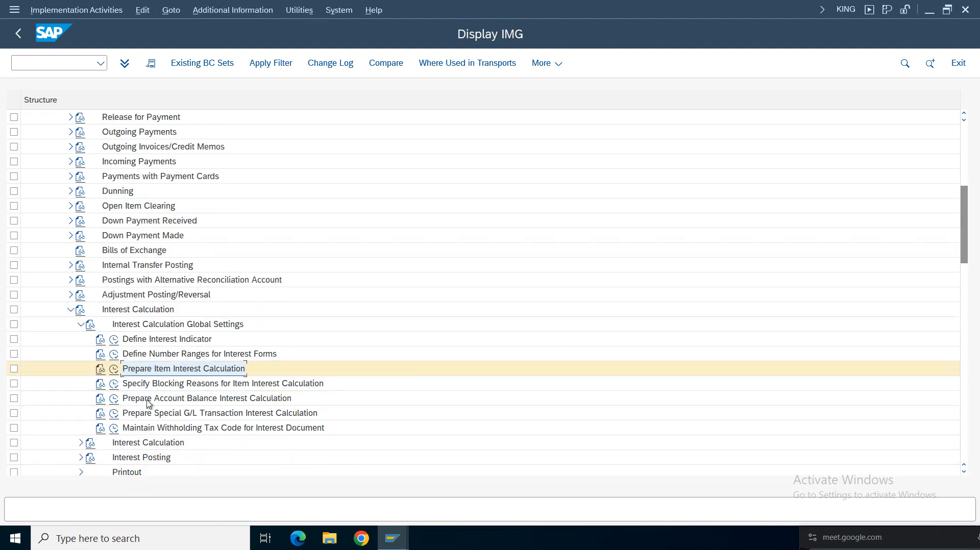
{"action": "left_click", "coordinate": [80, 325]}
{"action": "left_click", "coordinate": [115, 342]}
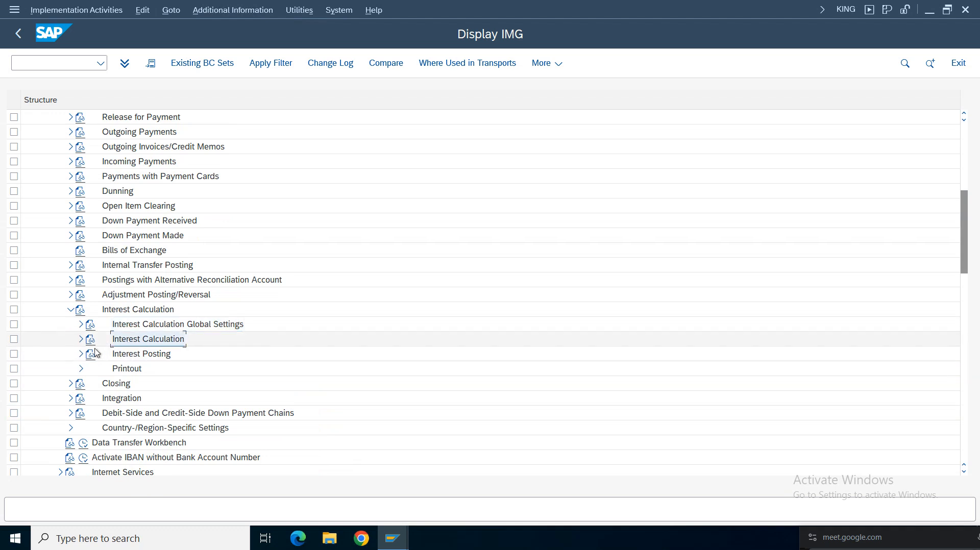
{"action": "left_click", "coordinate": [80, 340]}
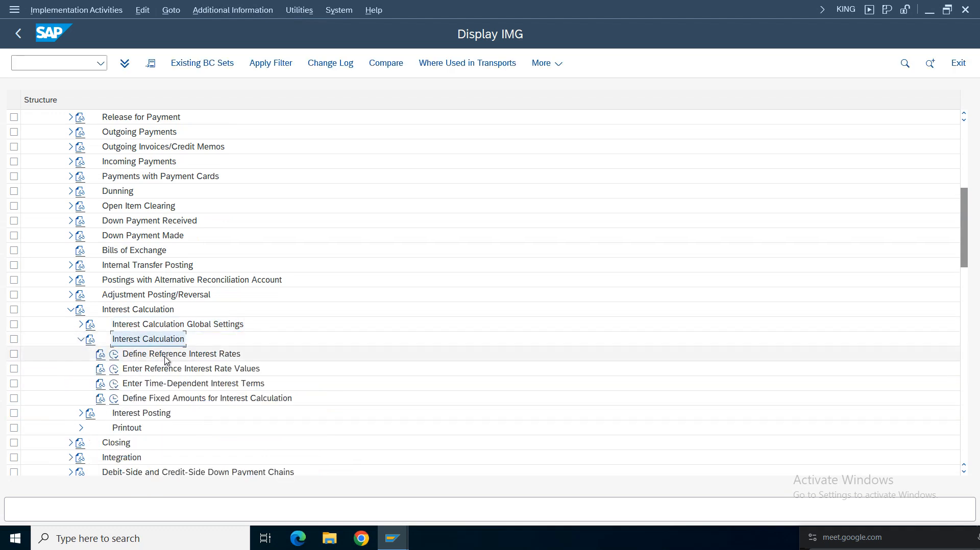
{"action": "left_click", "coordinate": [115, 357]}
{"action": "left_click", "coordinate": [115, 357]}
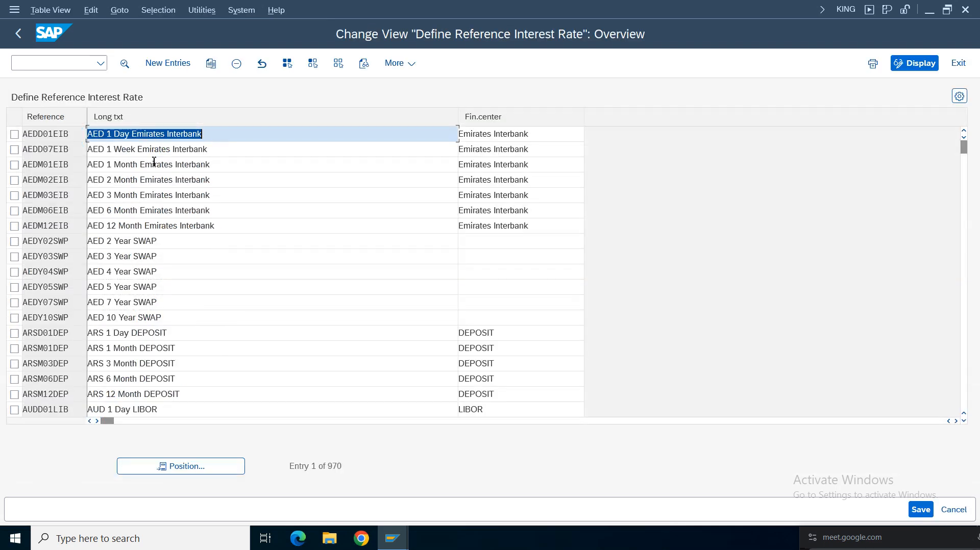
Create reference interest rate VRIR with the long text "Reference Interest Rate for Verizon VZ01" and the description "RIR VZ01"
{"action": "left_click", "coordinate": [179, 62]}
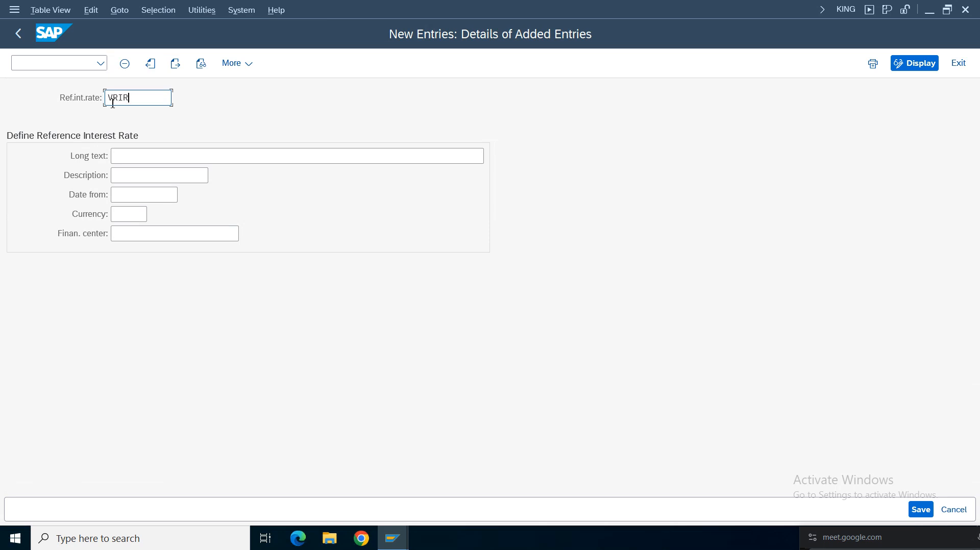
{"action": "left_click", "coordinate": [146, 161]}
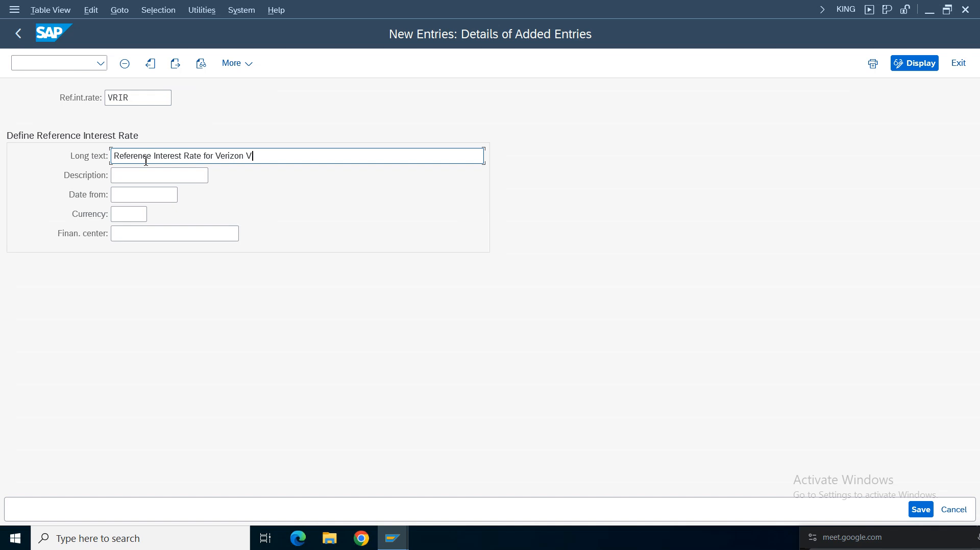
{"action": "left_click", "coordinate": [205, 179]}
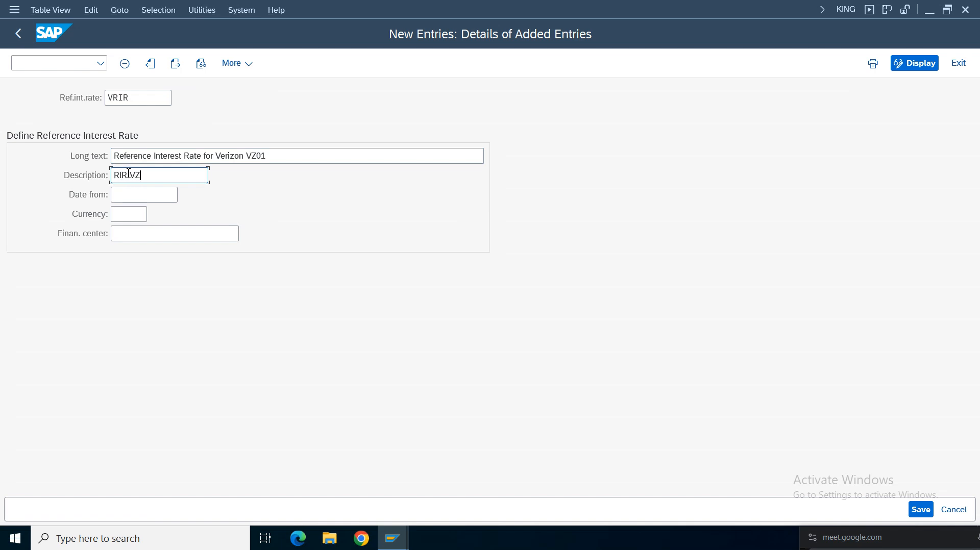
Set the VRIR rate's start date to 01.04.2025 and currency to INR, and save the entry
{"action": "left_click", "coordinate": [143, 194]}
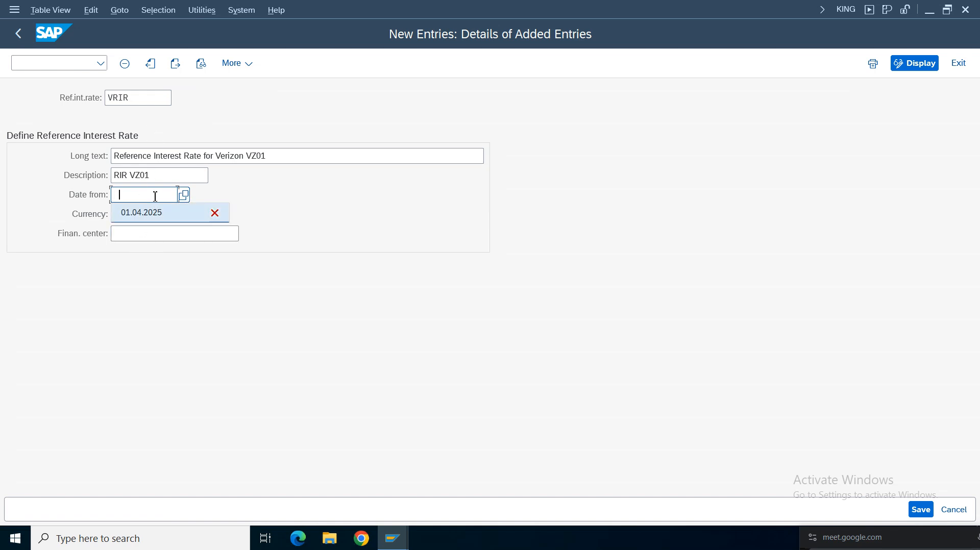
{"action": "left_click", "coordinate": [128, 217]}
{"action": "left_click", "coordinate": [129, 214]}
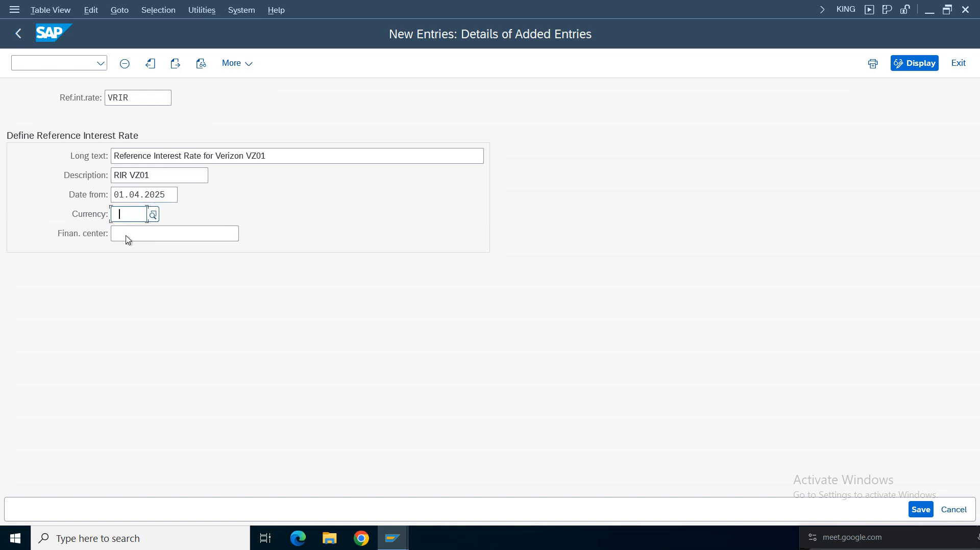
{"action": "type", "text": "inr"}
{"action": "left_click", "coordinate": [136, 232]}
{"action": "left_click", "coordinate": [921, 509]}
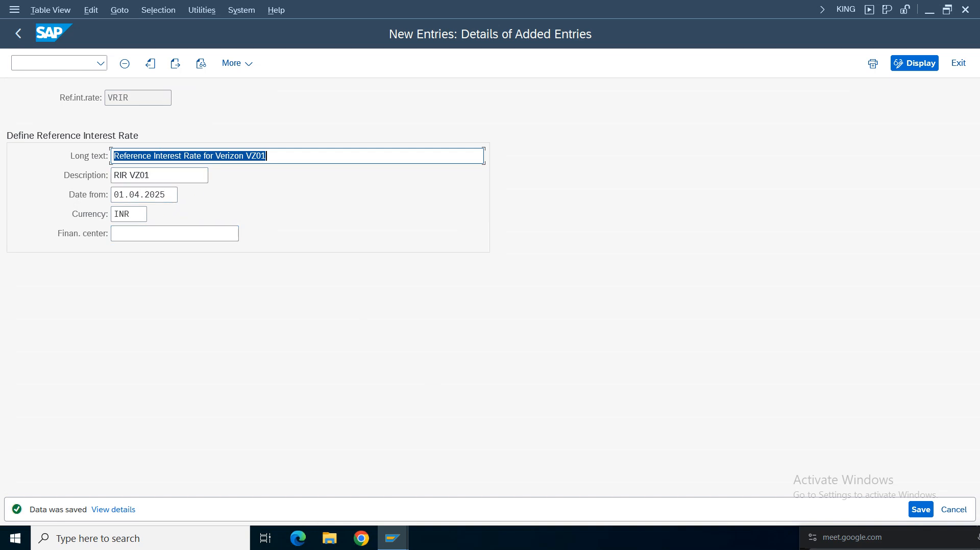
Return to the implementation guide and open the Enter Reference Interest Rate Values activity
{"action": "left_click", "coordinate": [17, 33]}
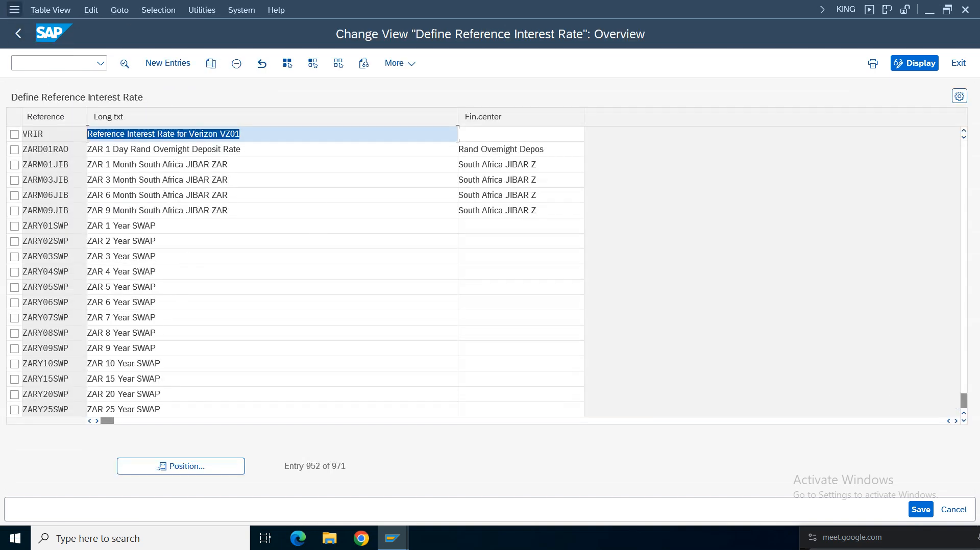
{"action": "left_click", "coordinate": [18, 33]}
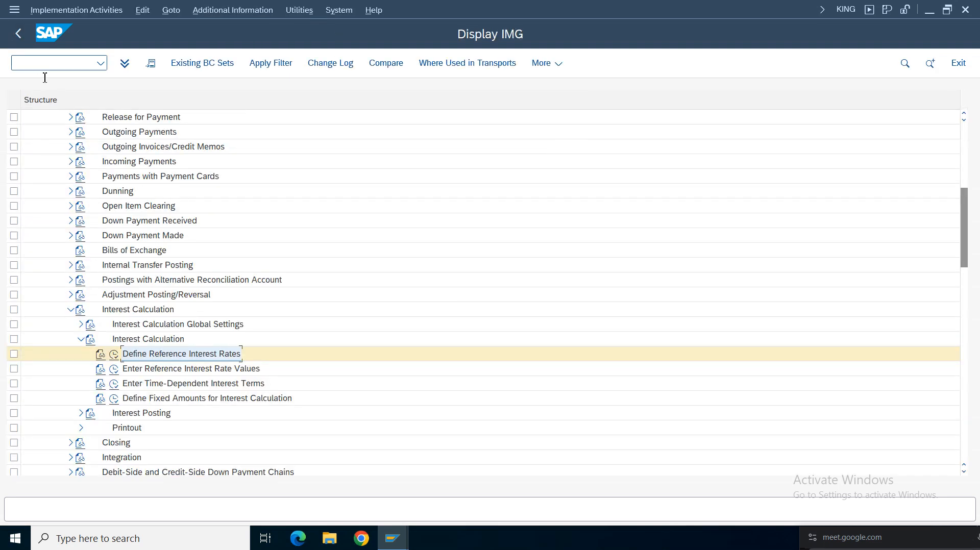
{"action": "left_click", "coordinate": [137, 377]}
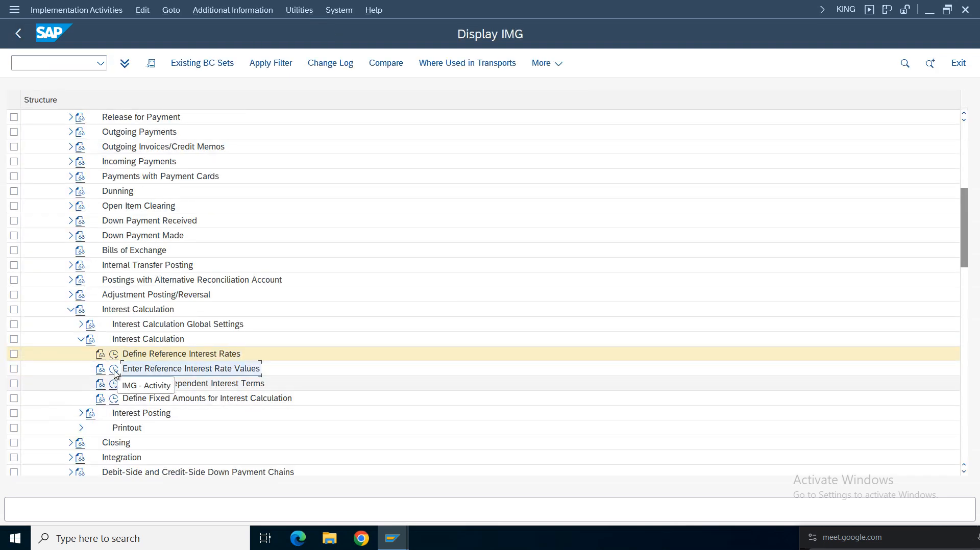
{"action": "left_click", "coordinate": [114, 369]}
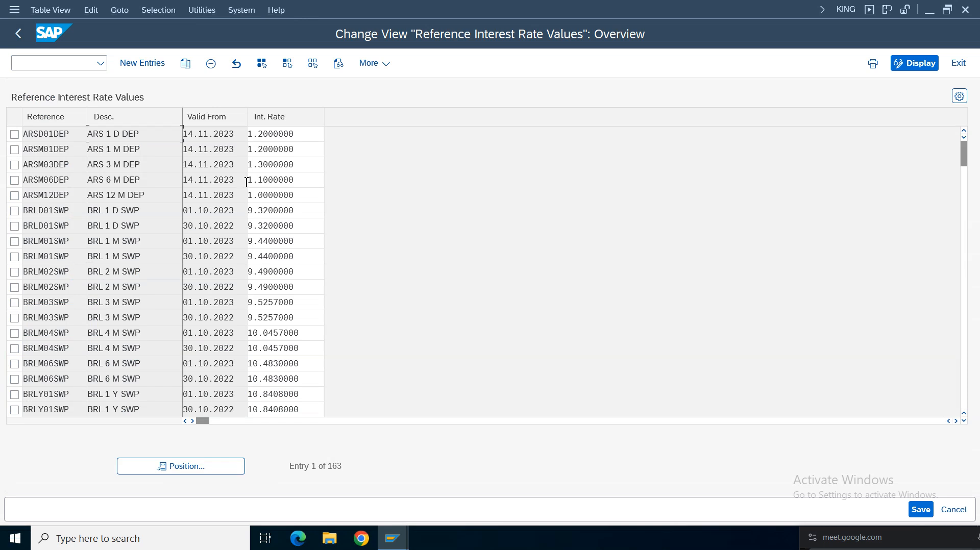
Add a reference interest rate value for VRIR, valid from 01.04.2025, with an interest rate of 10
{"action": "left_click", "coordinate": [137, 65]}
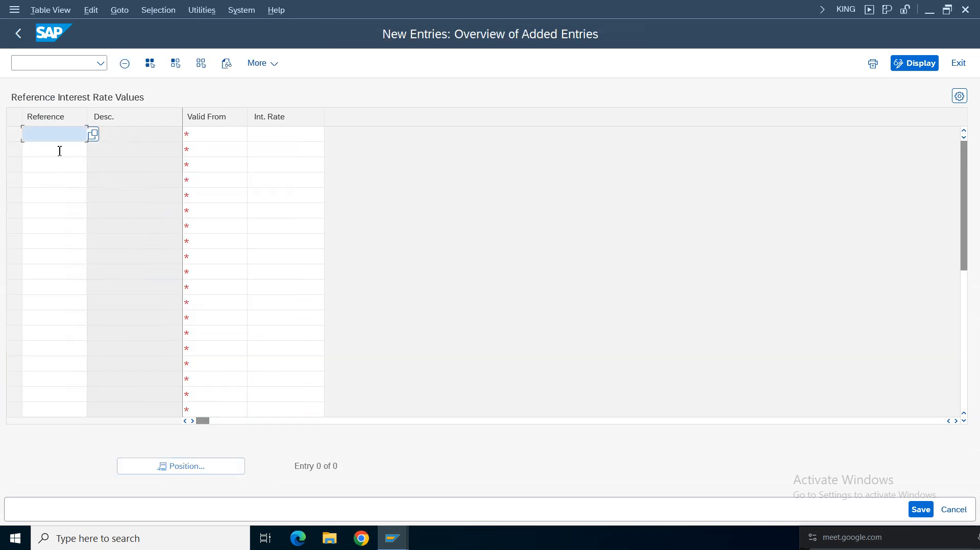
{"action": "left_click", "coordinate": [58, 135]}
{"action": "left_click", "coordinate": [47, 133]}
{"action": "key", "text": "Tab"}
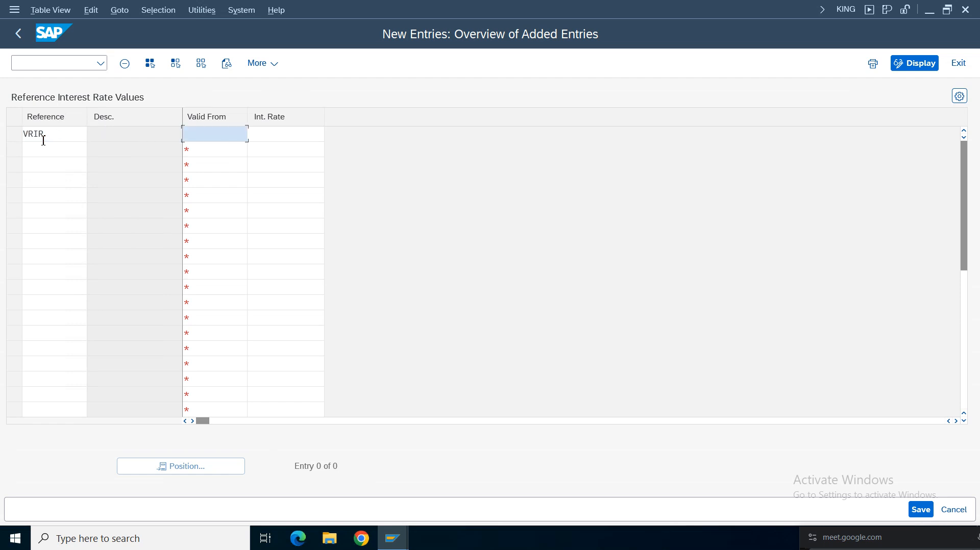
{"action": "left_click", "coordinate": [211, 134]}
{"action": "left_click", "coordinate": [205, 151]}
{"action": "left_click", "coordinate": [285, 138]}
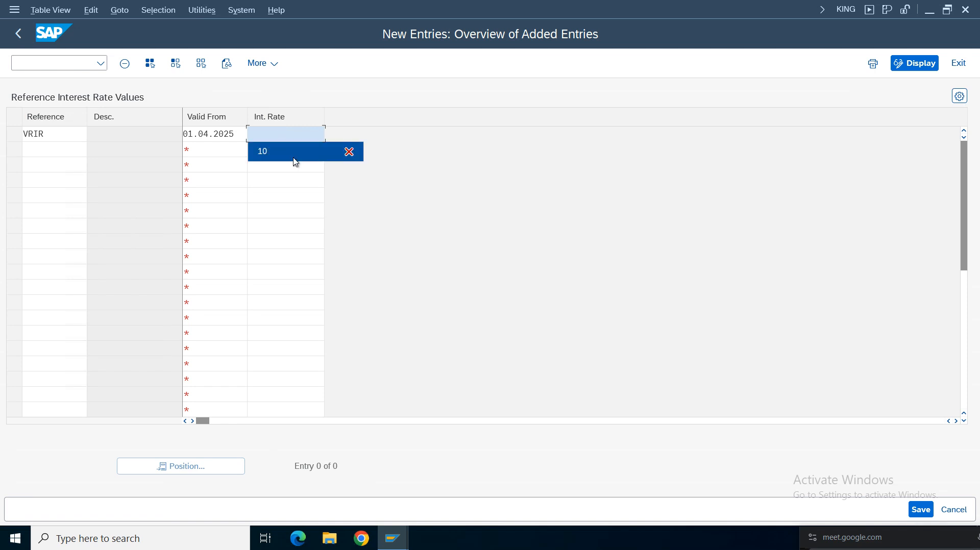
{"action": "left_click", "coordinate": [294, 160]}
{"action": "key", "text": "Return"}
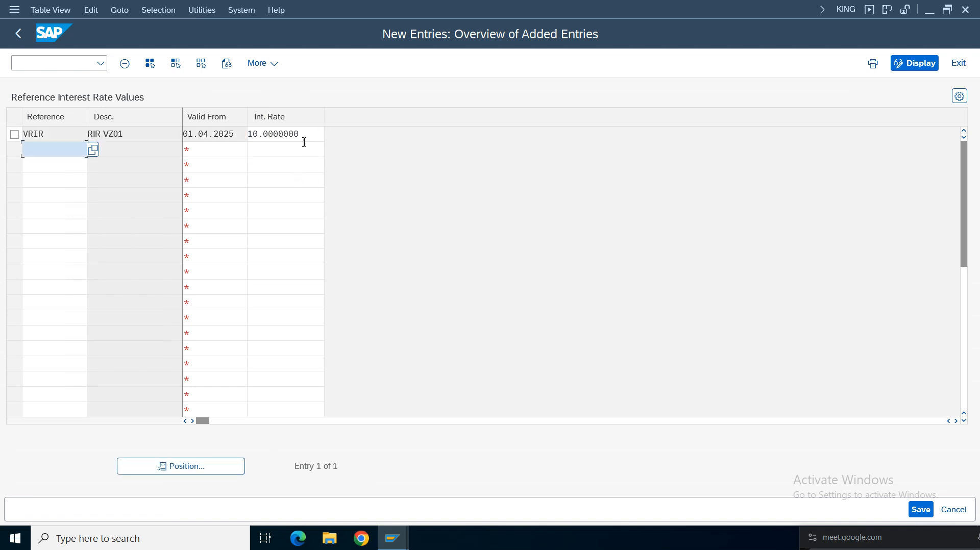
Save the reference interest rate value for VRIR and return to the implementation guide
{"action": "left_click_drag", "start_coordinate": [305, 140], "coordinate": [168, 132]}
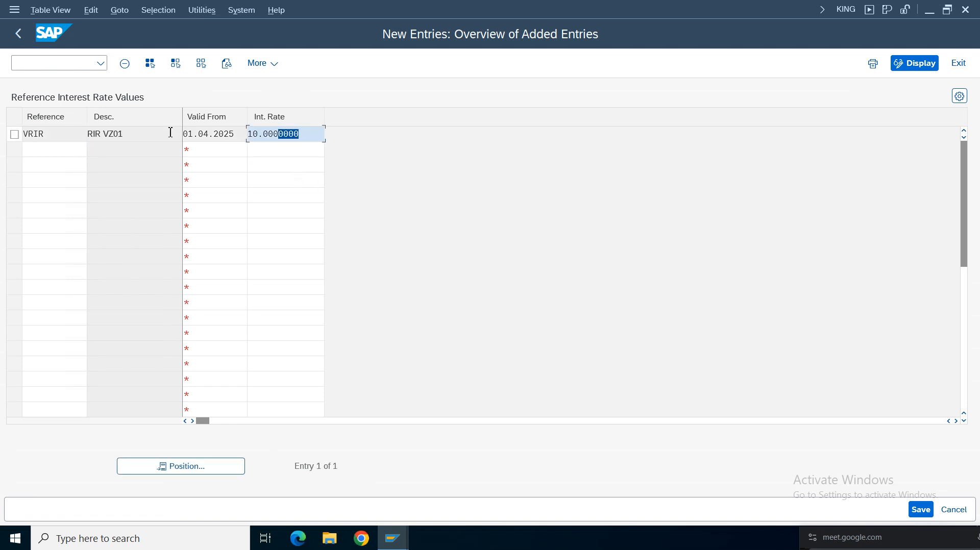
{"action": "left_click", "coordinate": [305, 138]}
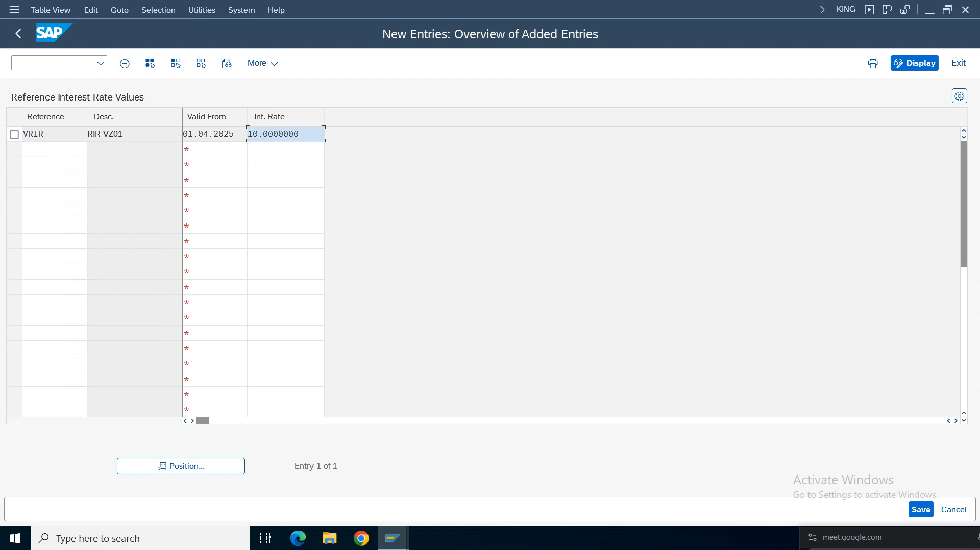
{"action": "left_click", "coordinate": [921, 510]}
{"action": "left_click", "coordinate": [18, 34]}
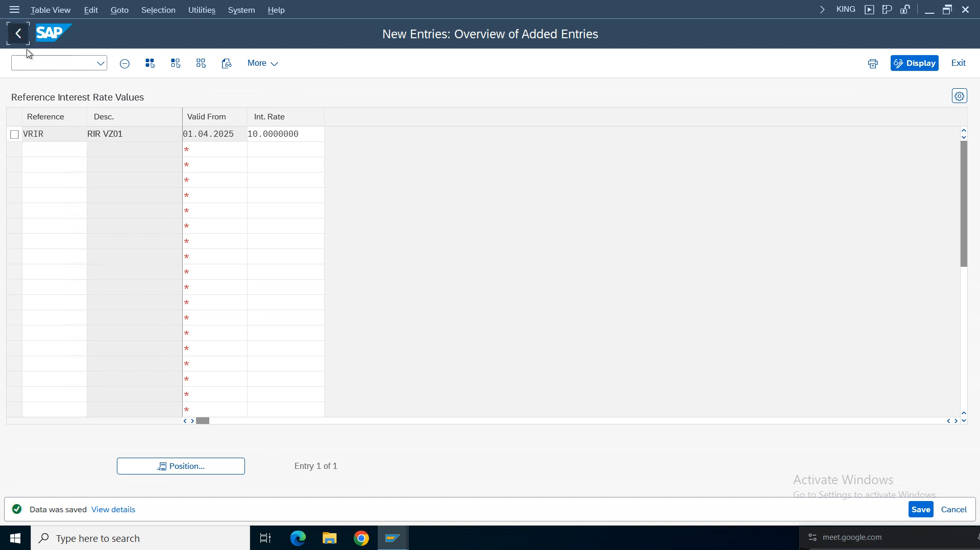
{"action": "left_click", "coordinate": [17, 36]}
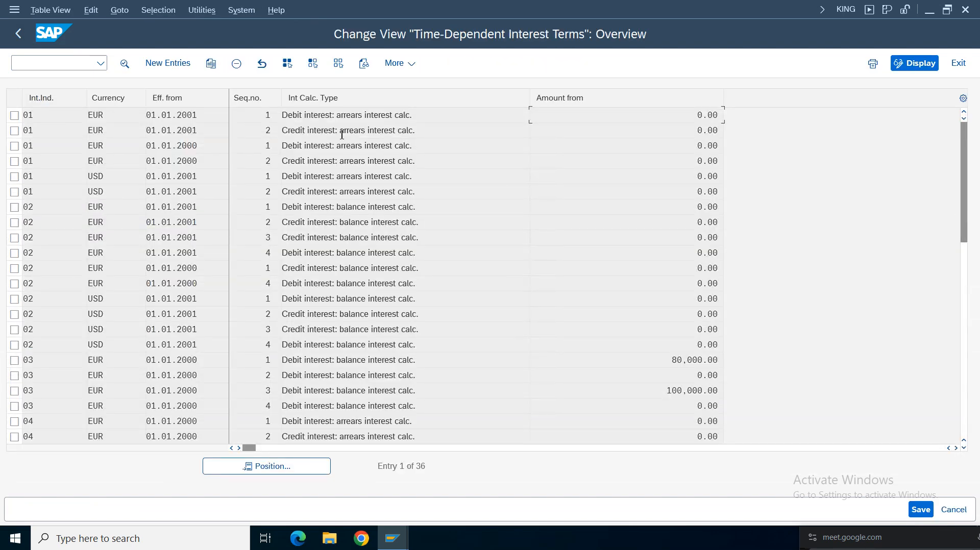
Start a new time-dependent interest term for interest indicator VI with currency INR, effective from 01.04.2025, and sequential number 01
{"action": "left_click", "coordinate": [163, 65]}
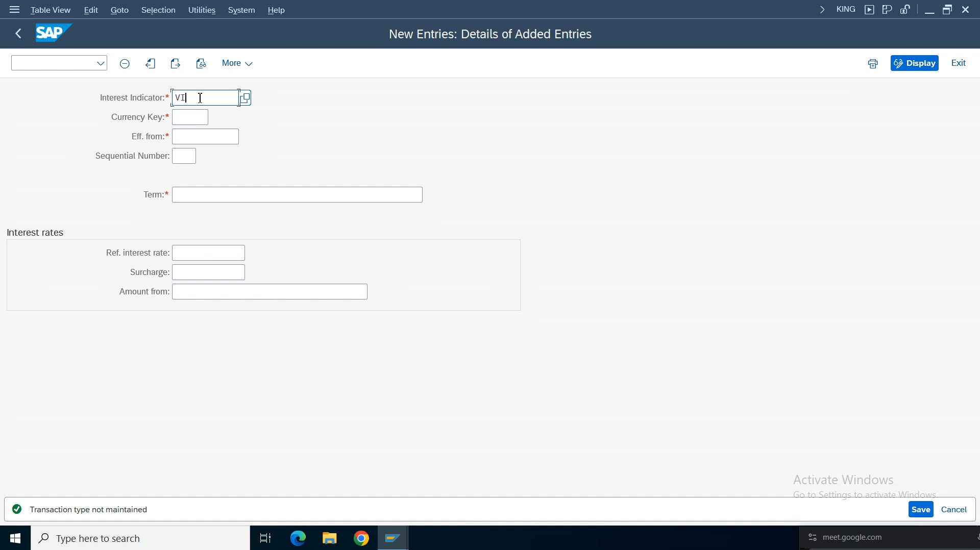
{"action": "key", "text": "Tab"}
{"action": "type", "text": "I"}
{"action": "left_click", "coordinate": [186, 136]}
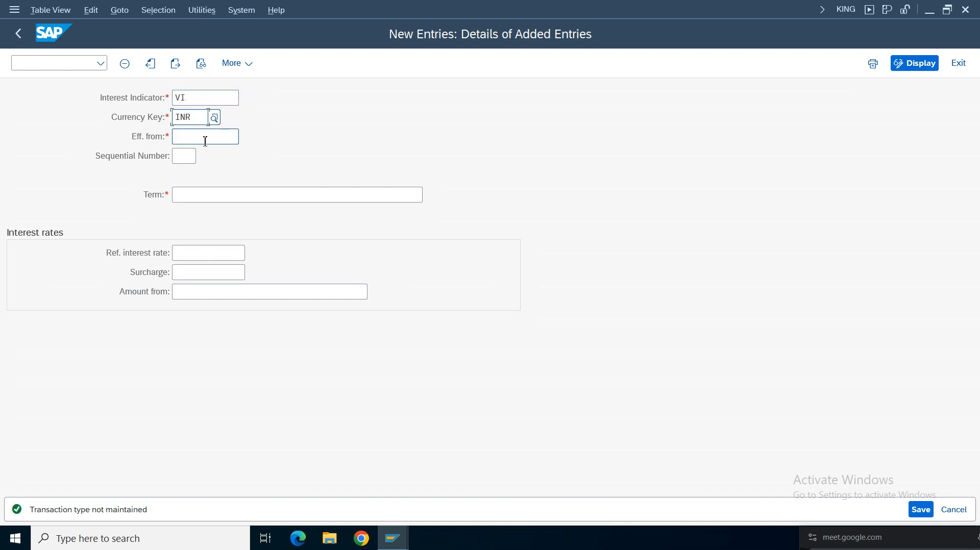
{"action": "left_click", "coordinate": [205, 141]}
{"action": "left_click", "coordinate": [212, 162]}
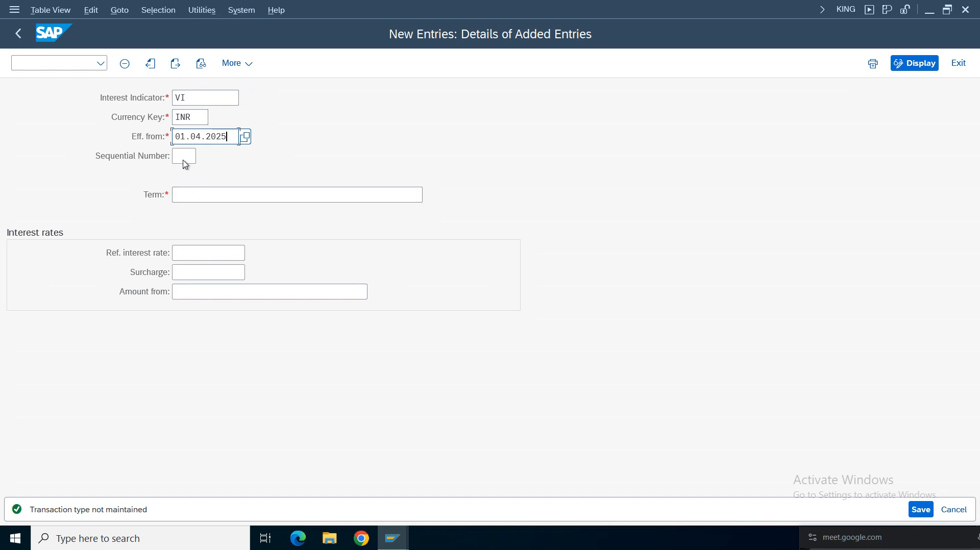
{"action": "left_click", "coordinate": [184, 155]}
{"action": "left_click", "coordinate": [188, 193]}
{"action": "left_click", "coordinate": [262, 197]}
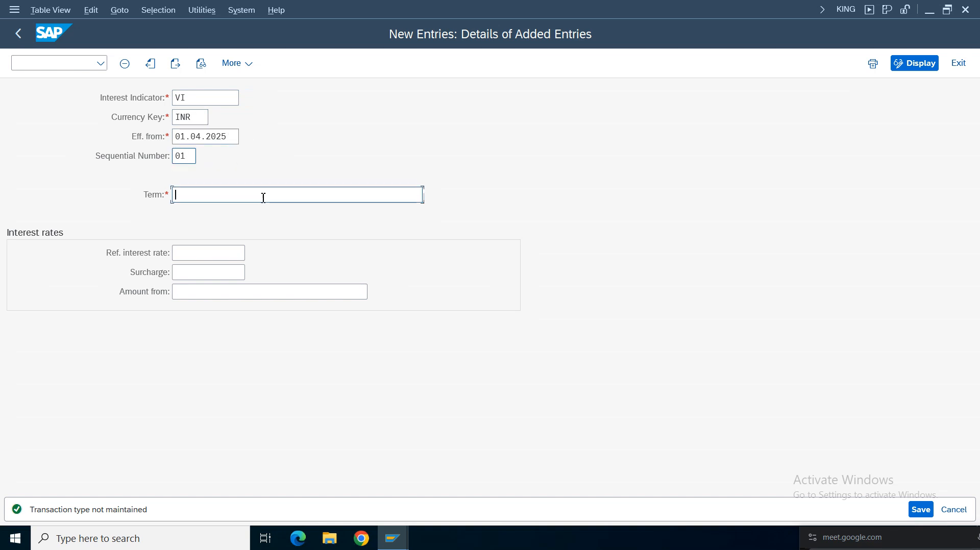
Set the term to "Credit interest: arrears interest calc." with reference interest rate VRIR, and save the entry
{"action": "left_click", "coordinate": [431, 195]}
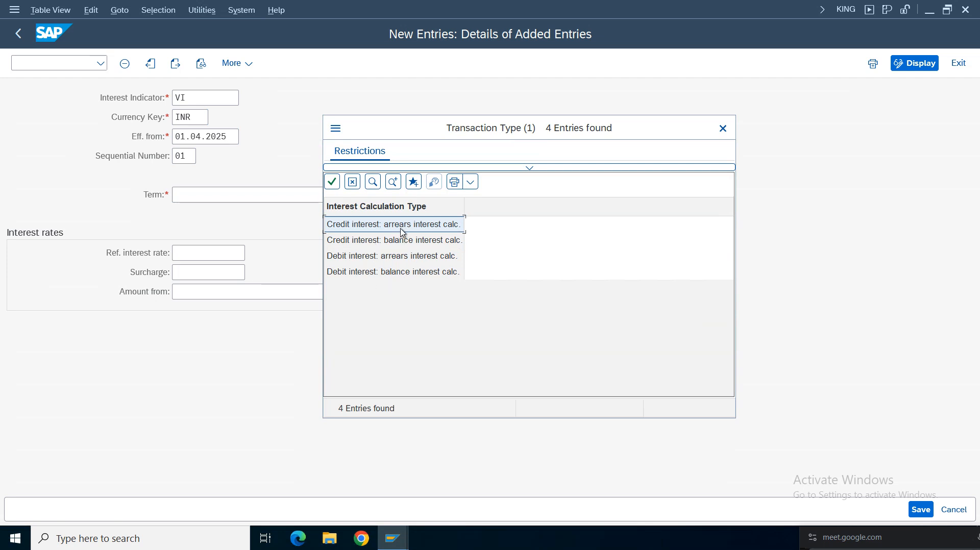
{"action": "double_click", "coordinate": [394, 231]}
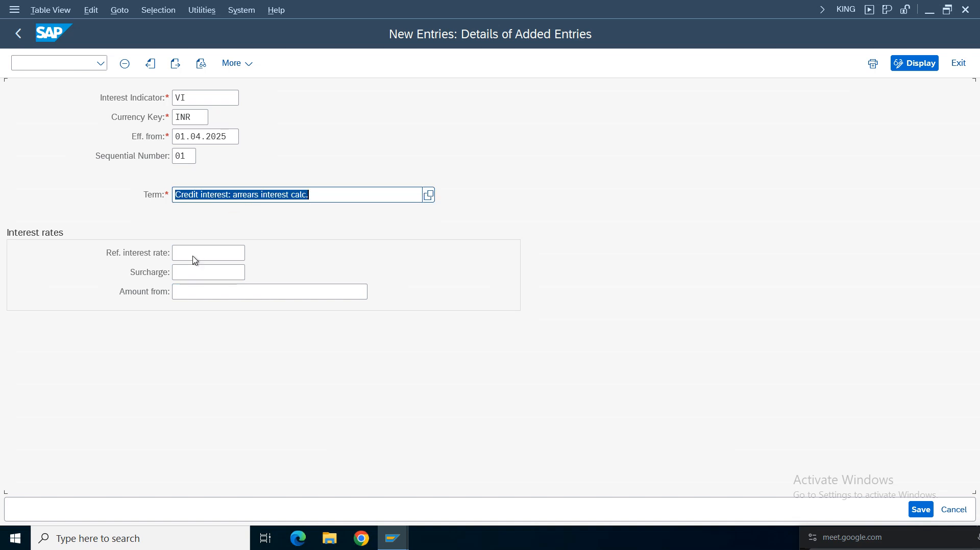
{"action": "left_click", "coordinate": [196, 255]}
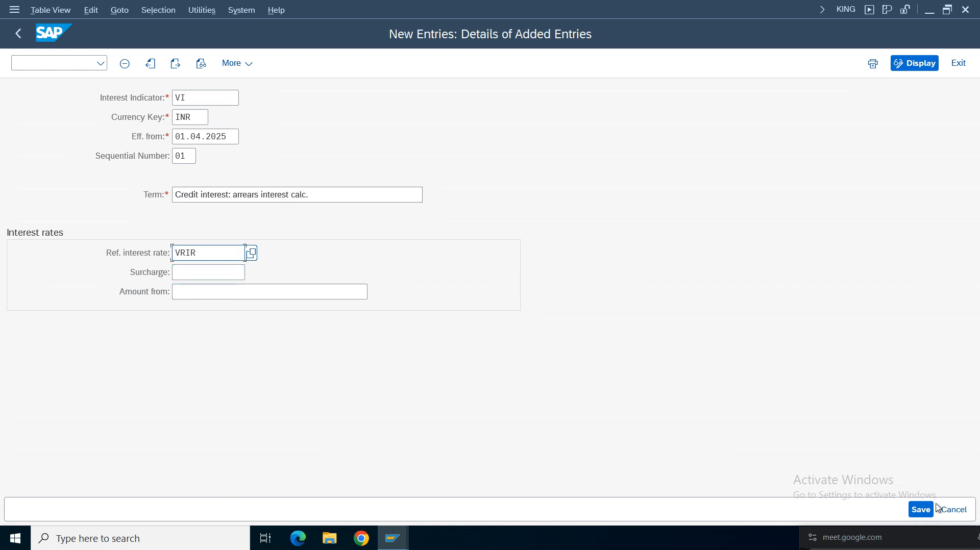
{"action": "left_click", "coordinate": [921, 509]}
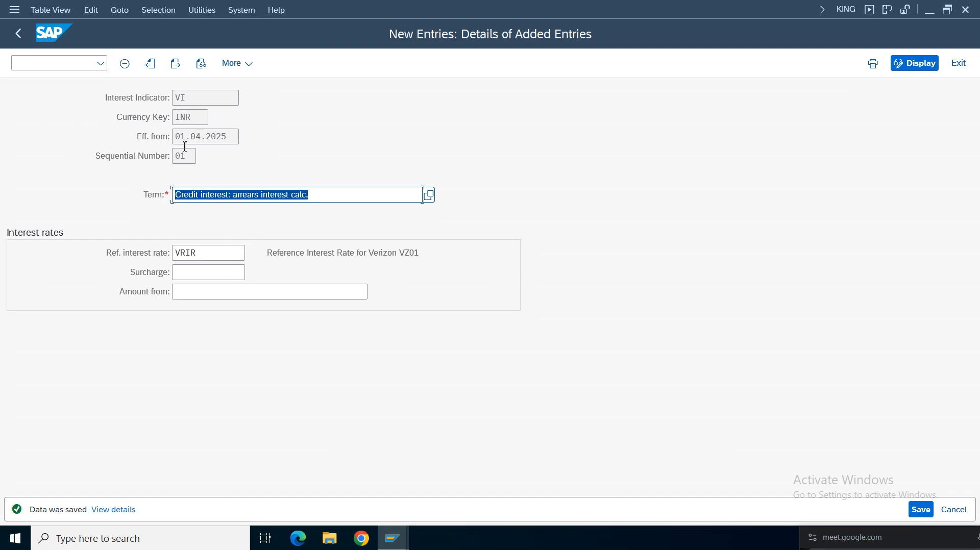
Start another time-dependent interest term for indicator VI with currency INR, effective from 01.04.2025, and sequential number 02
{"action": "left_click", "coordinate": [175, 63]}
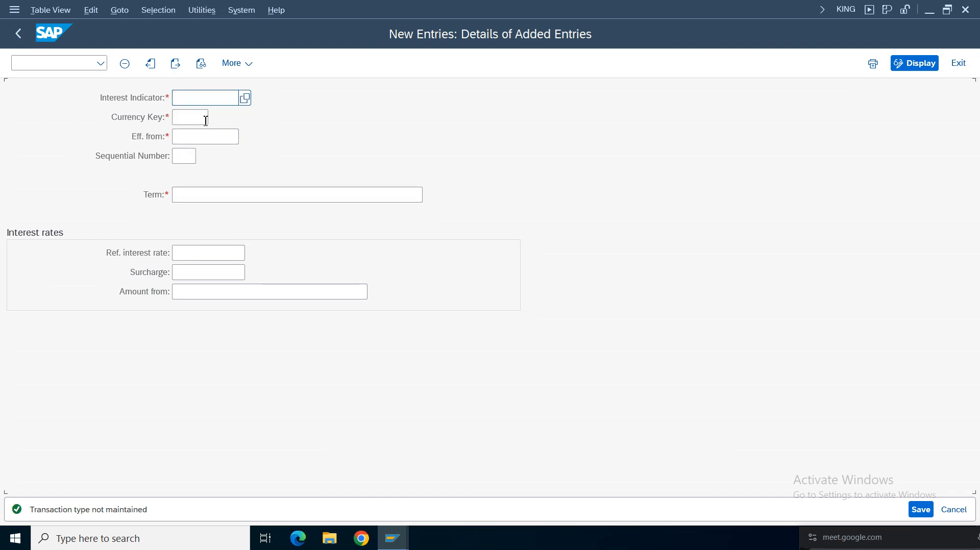
{"action": "type", "text": "VI"}
{"action": "left_click", "coordinate": [186, 116]}
{"action": "type", "text": "INR"}
{"action": "key", "text": "Tab"}
{"action": "left_click", "coordinate": [184, 155]}
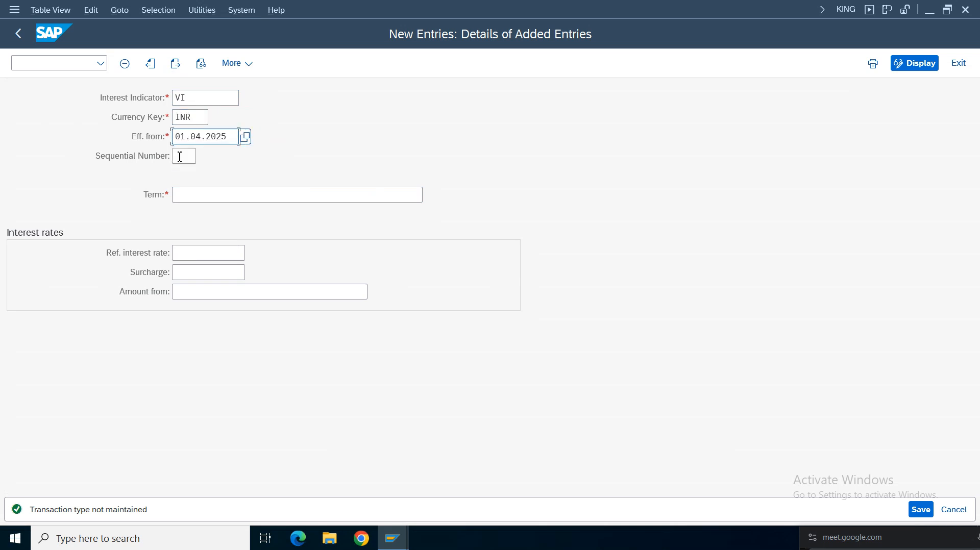
{"action": "left_click", "coordinate": [190, 195]}
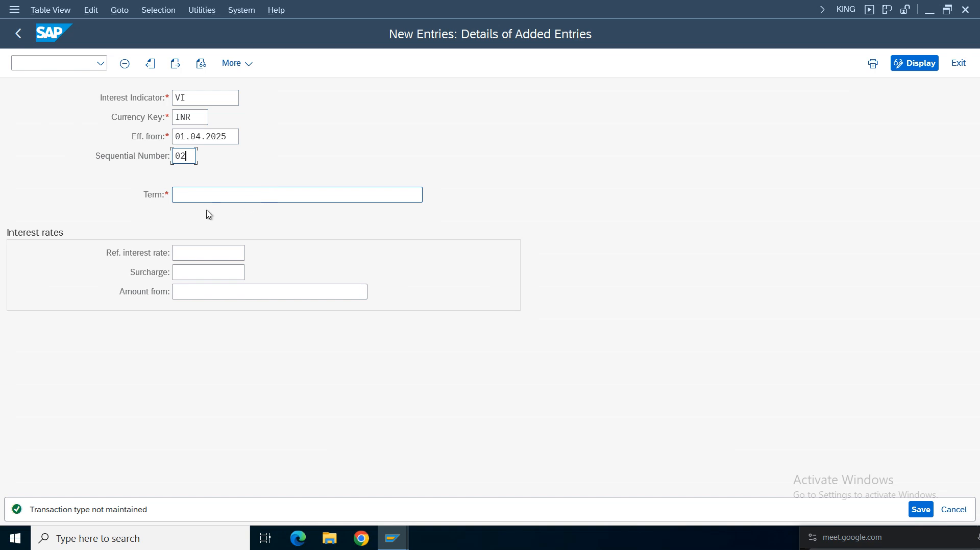
Set the second entry's term to "Debit interest: arrears interest calc." with reference interest rate VRIR, and save it
{"action": "left_click", "coordinate": [209, 198]}
{"action": "left_click", "coordinate": [197, 233]}
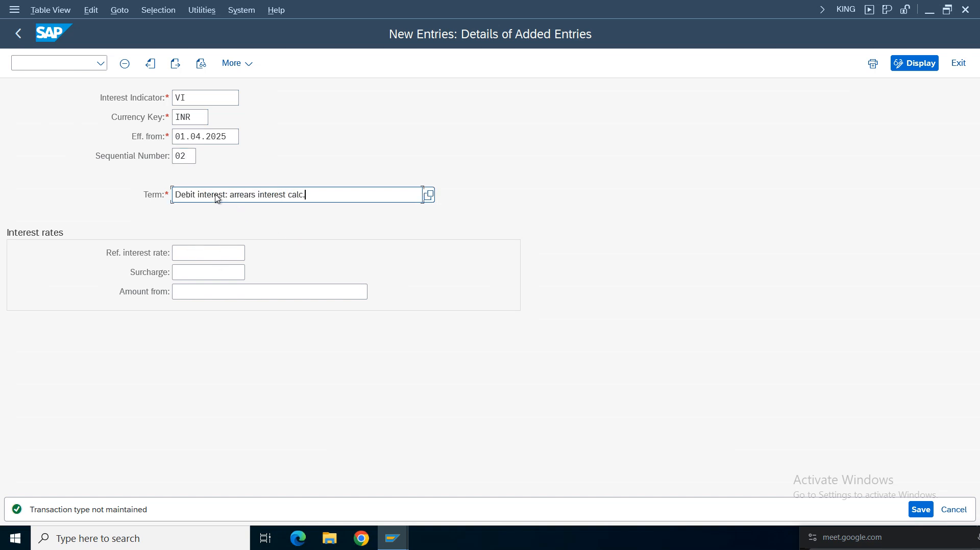
{"action": "left_click", "coordinate": [920, 510]}
{"action": "left_click", "coordinate": [201, 254]}
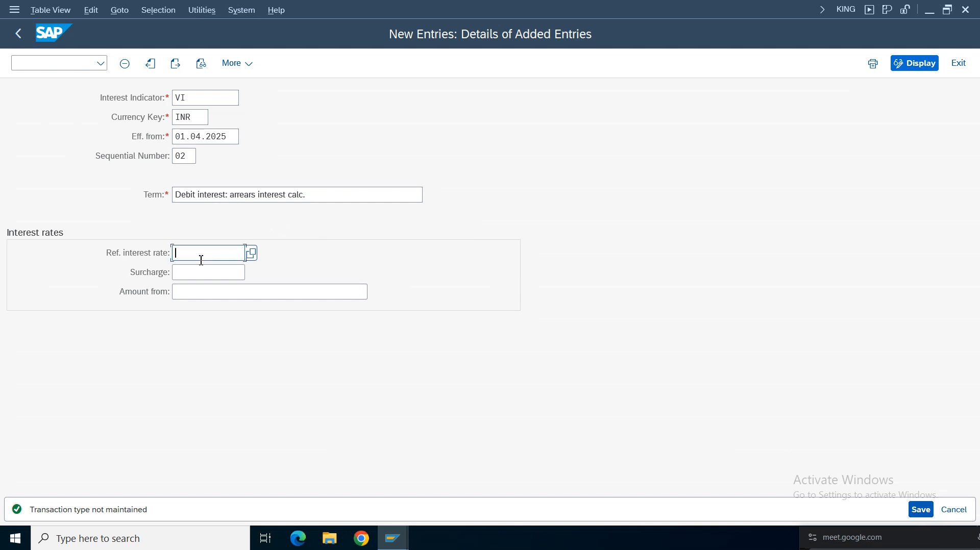
{"action": "left_click", "coordinate": [209, 271]}
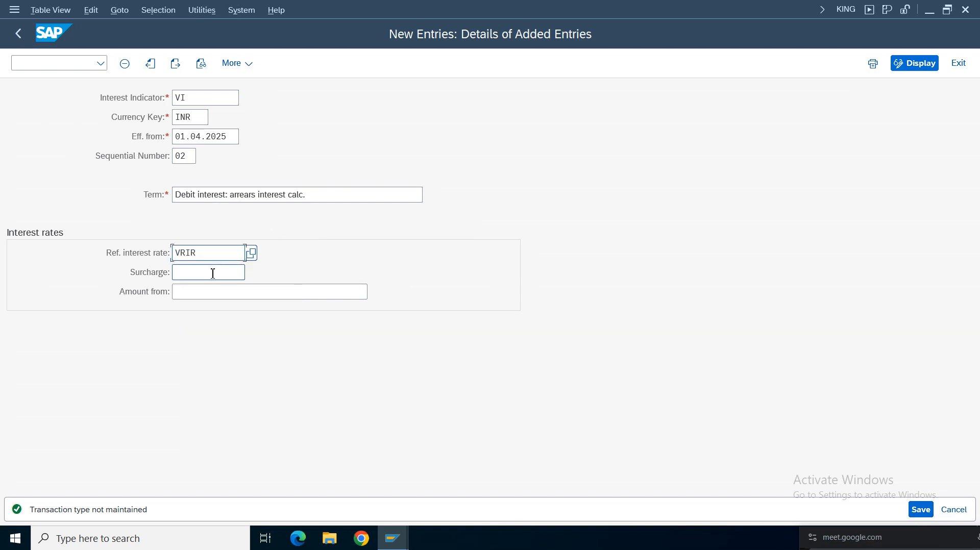
{"action": "left_click", "coordinate": [921, 510]}
{"action": "left_click", "coordinate": [429, 250]}
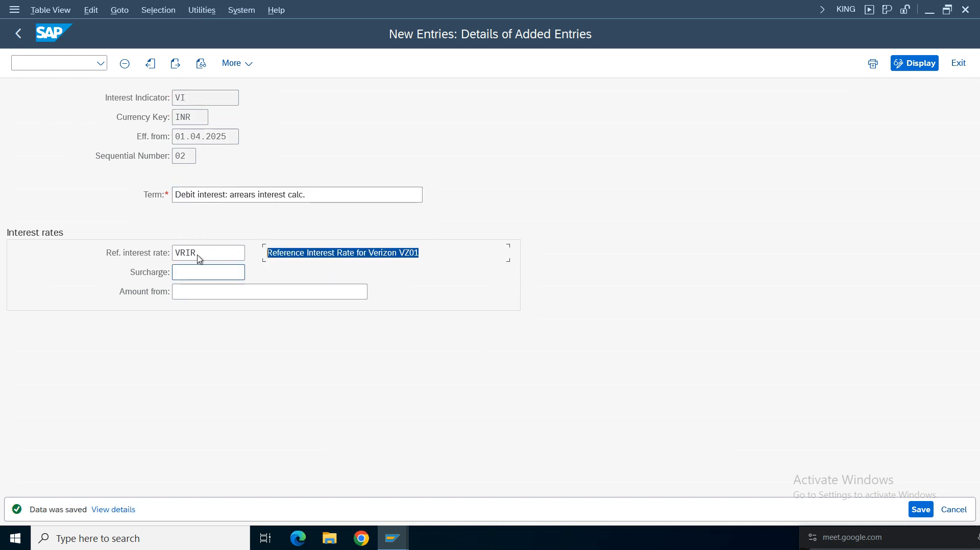
Return to the implementation guide, collapse the inner Interest Calculation node and expand Interest Posting
{"action": "left_click", "coordinate": [19, 33]}
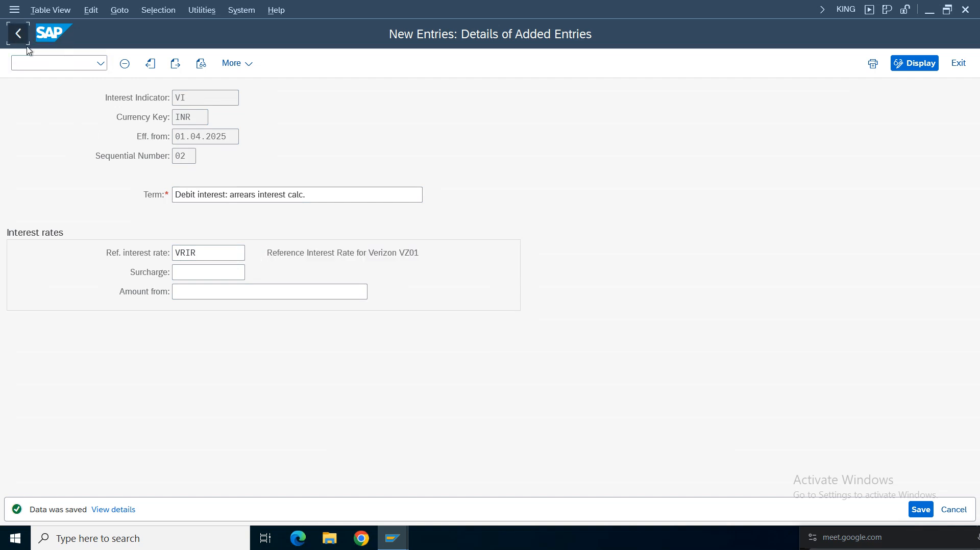
{"action": "left_click", "coordinate": [18, 33]}
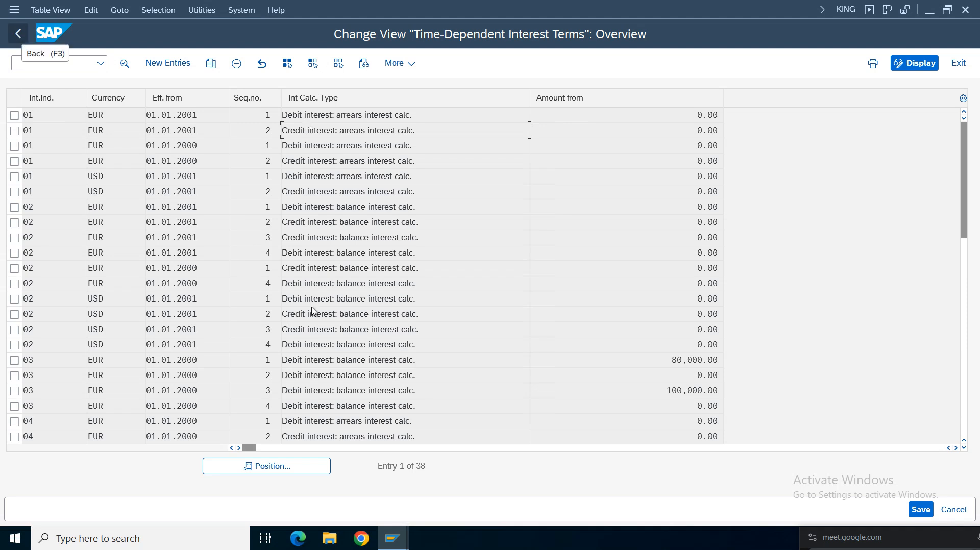
{"action": "left_click", "coordinate": [20, 34]}
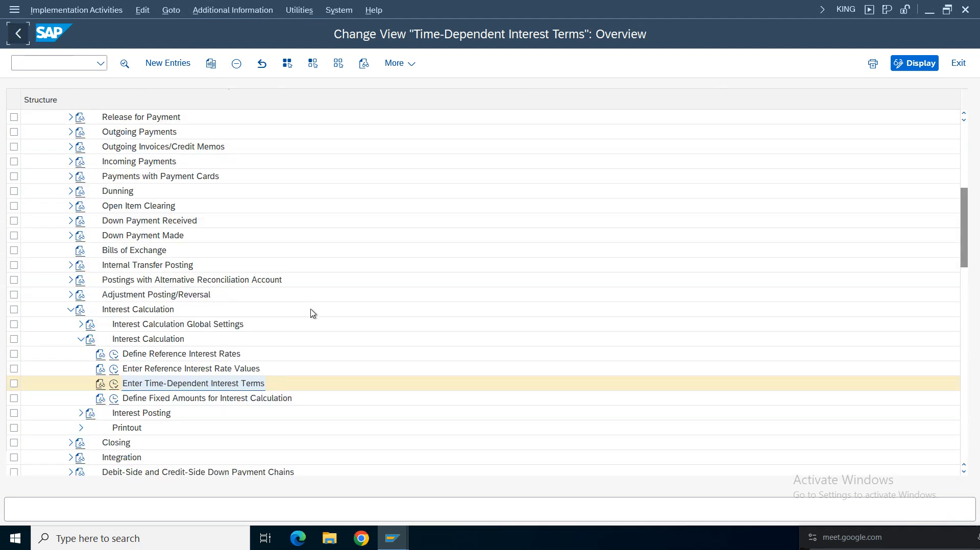
{"action": "left_click", "coordinate": [81, 340]}
{"action": "double_click", "coordinate": [143, 355]}
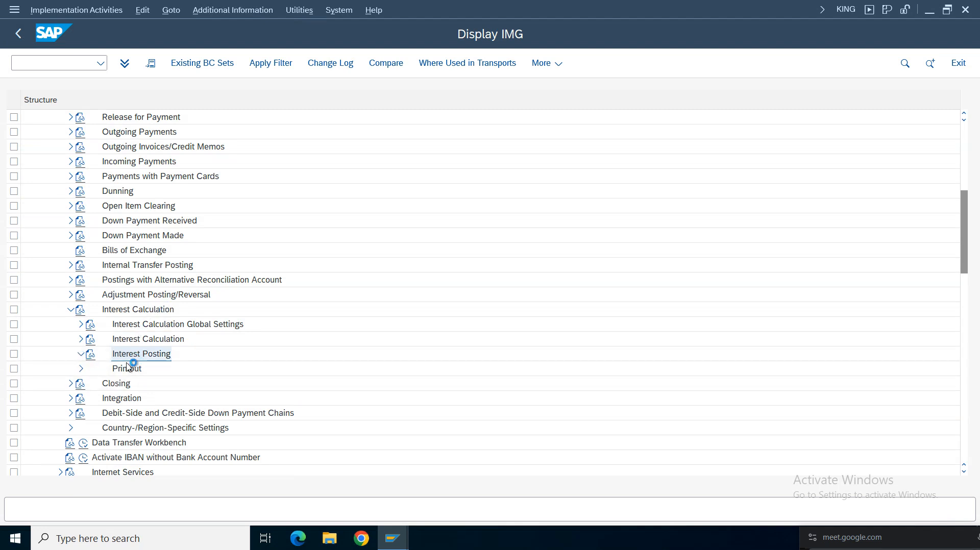
Open Account Determination for Item Interest Calculation (AR) with the chart of accounts vcoa
{"action": "left_click", "coordinate": [203, 372]}
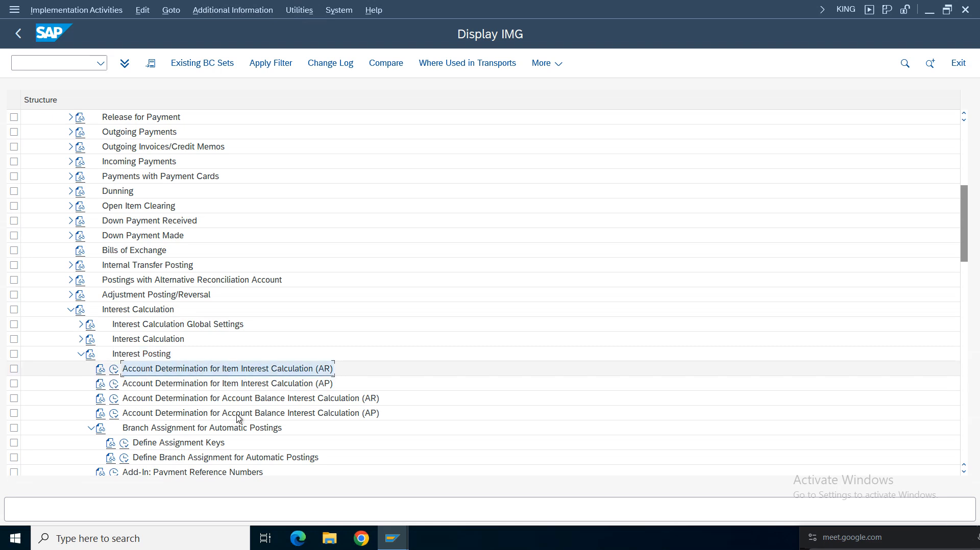
{"action": "left_click", "coordinate": [220, 389]}
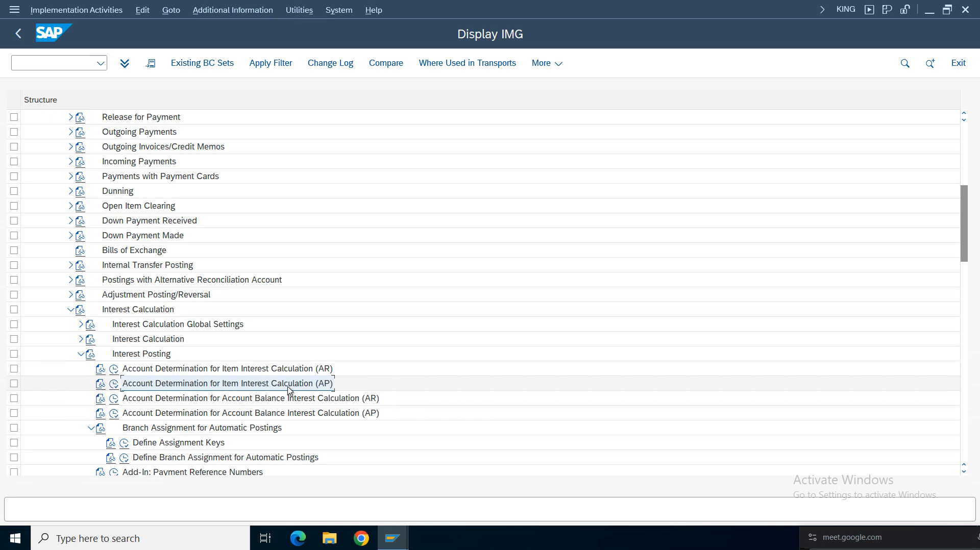
{"action": "left_click", "coordinate": [169, 372]}
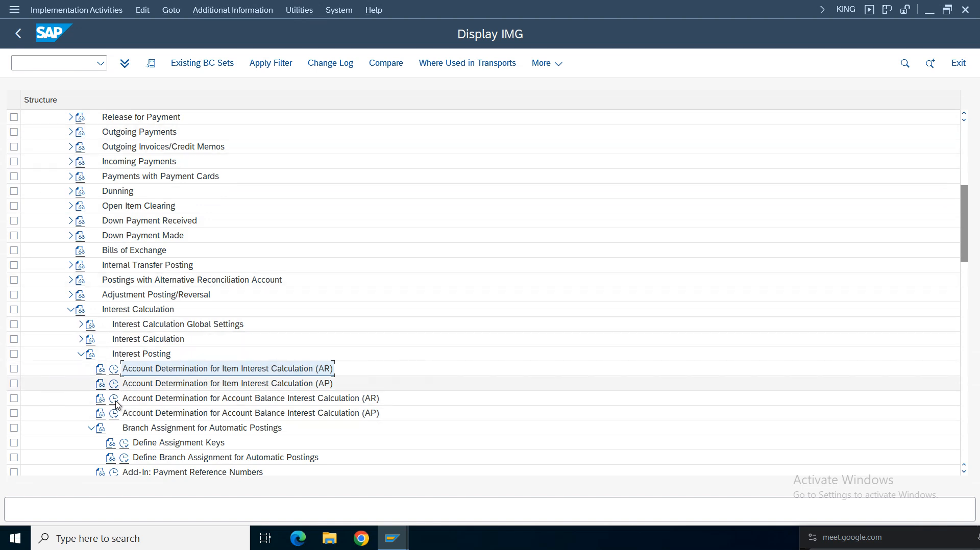
{"action": "left_click", "coordinate": [114, 371]}
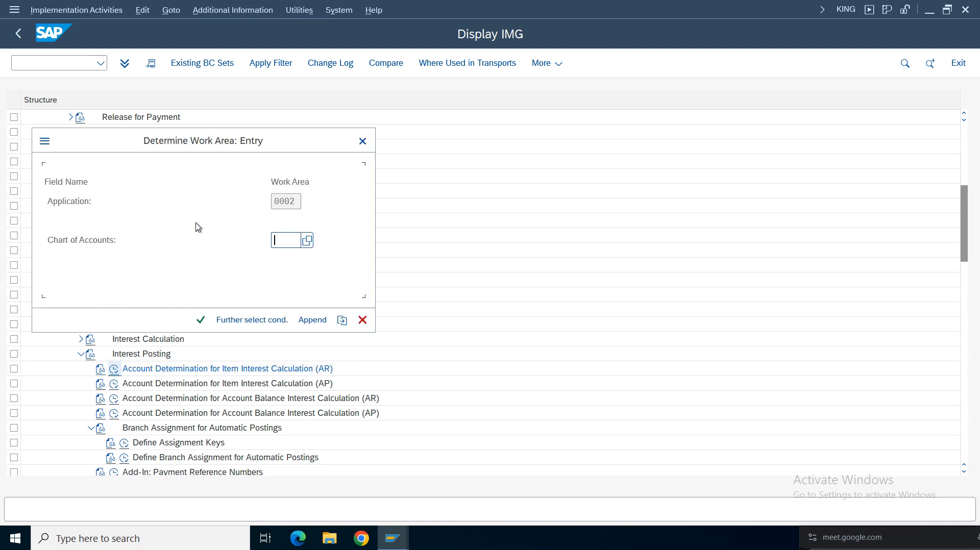
{"action": "left_click", "coordinate": [285, 241]}
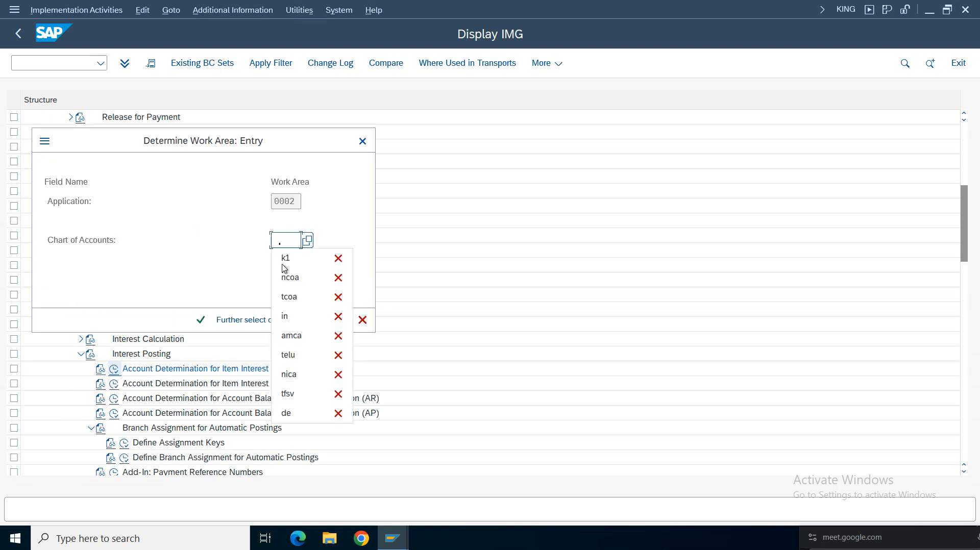
{"action": "left_click", "coordinate": [285, 254]}
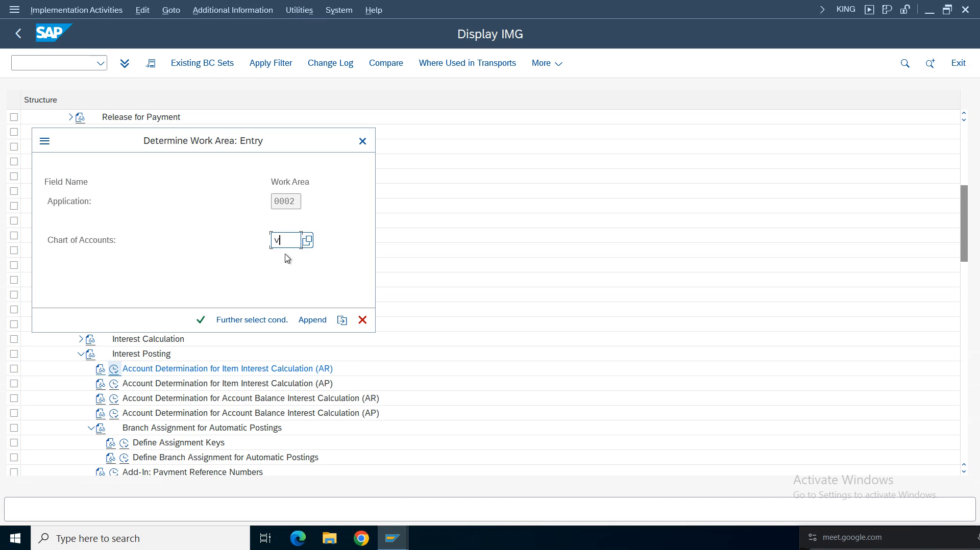
{"action": "type", "text": "vcoa"}
{"action": "key", "text": "Return"}
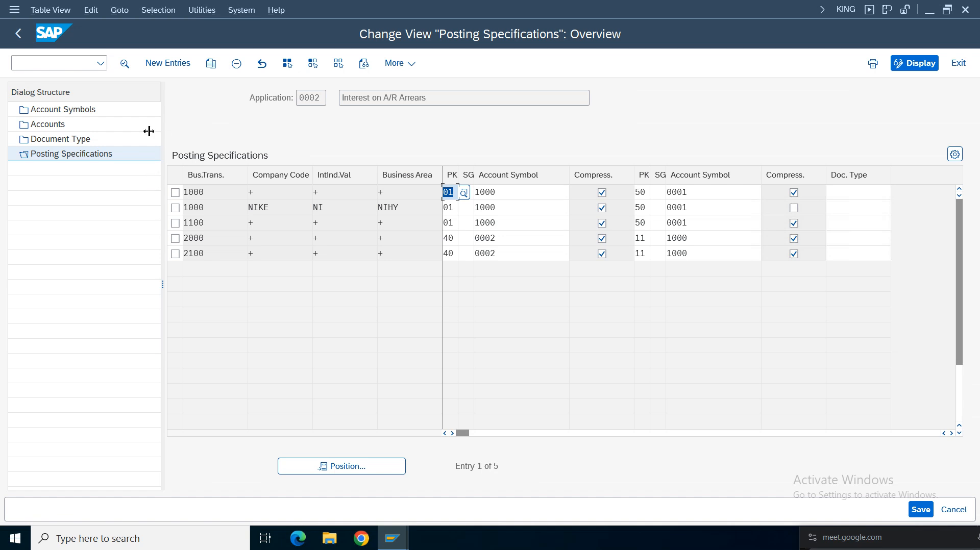
Open Account Symbols and examine the symbols and descriptions defined for interest on A/R arrears
{"action": "double_click", "coordinate": [46, 109]}
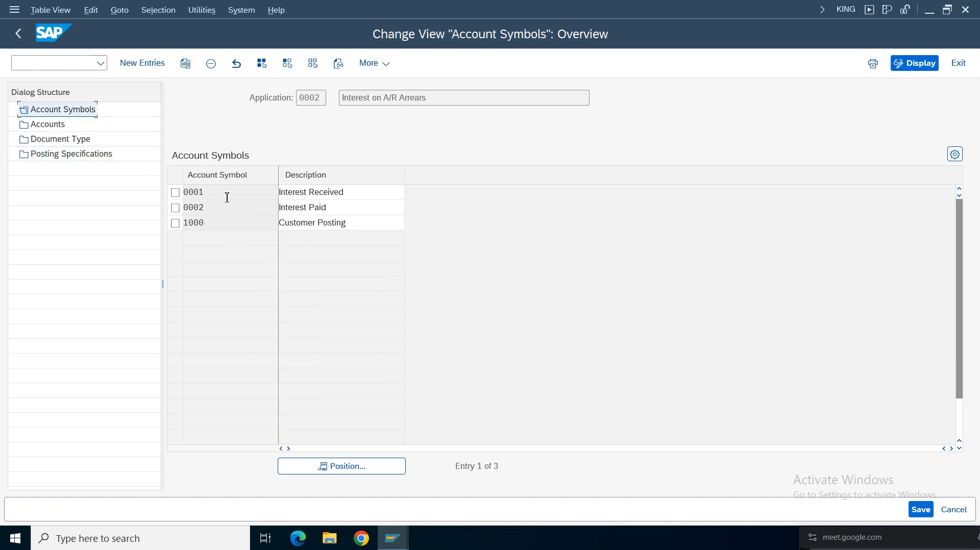
{"action": "left_click", "coordinate": [210, 192]}
{"action": "double_click", "coordinate": [208, 193]}
{"action": "key", "text": "Tab"}
{"action": "double_click", "coordinate": [209, 208]}
{"action": "key", "text": "Tab"}
{"action": "left_click_drag", "start_coordinate": [352, 211], "coordinate": [258, 207]}
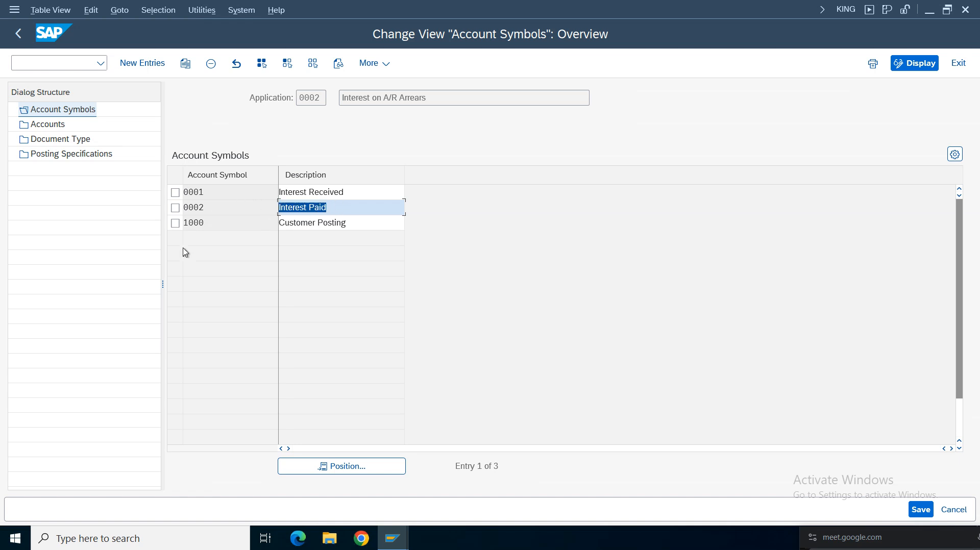
{"action": "left_click_drag", "start_coordinate": [347, 192], "coordinate": [273, 189]}
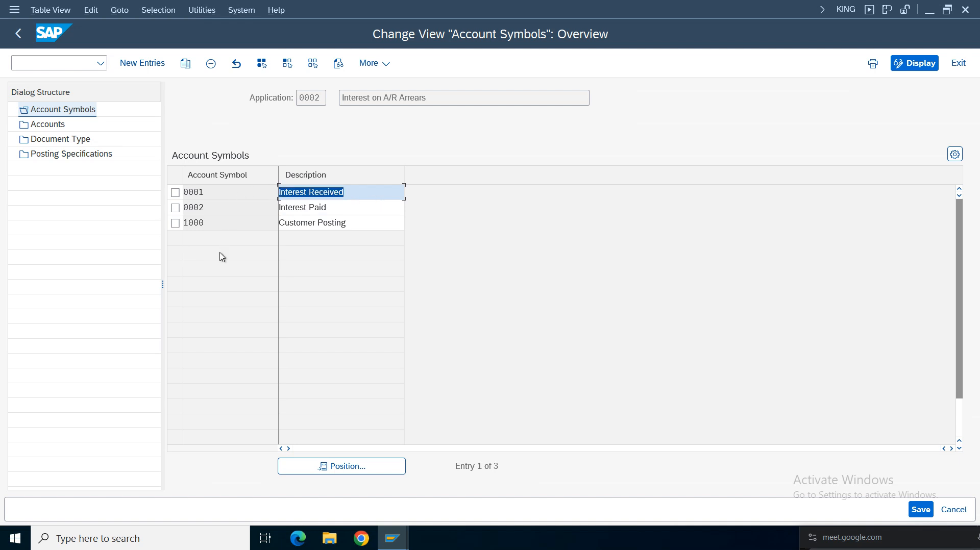
{"action": "left_click_drag", "start_coordinate": [350, 208], "coordinate": [215, 209]}
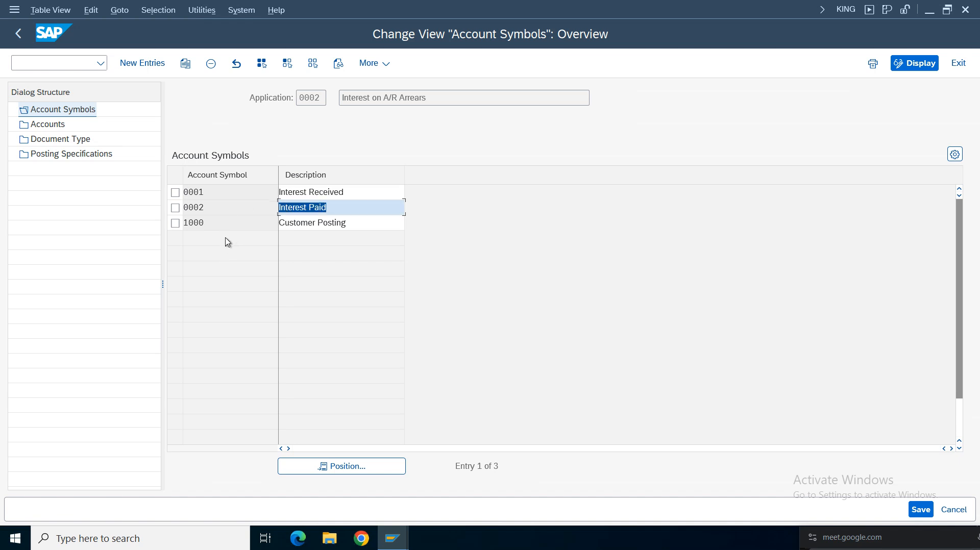
{"action": "left_click", "coordinate": [268, 224]}
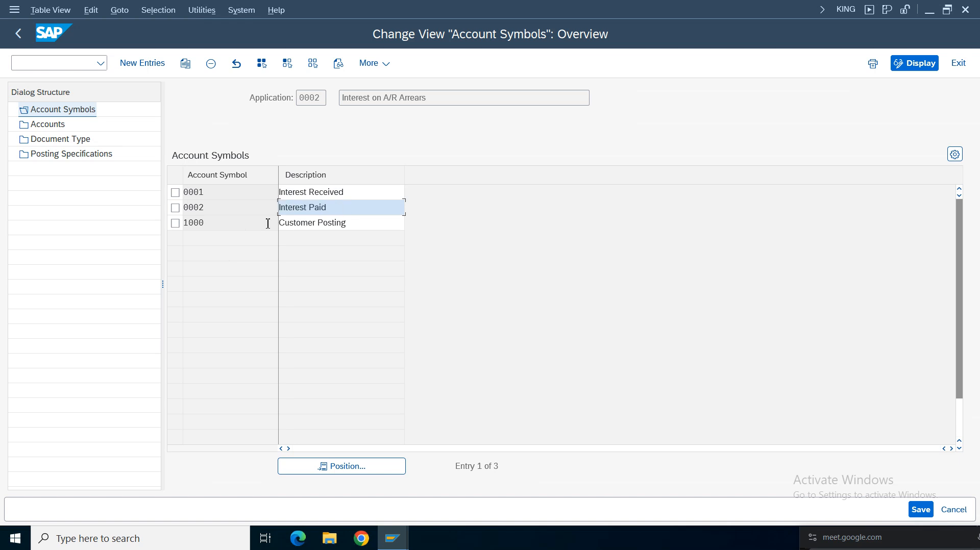
Compare the account symbols 0001 Interest Received and 1000 Customer Posting with 0002 Interest Paid
{"action": "left_click_drag", "start_coordinate": [332, 211], "coordinate": [211, 222]}
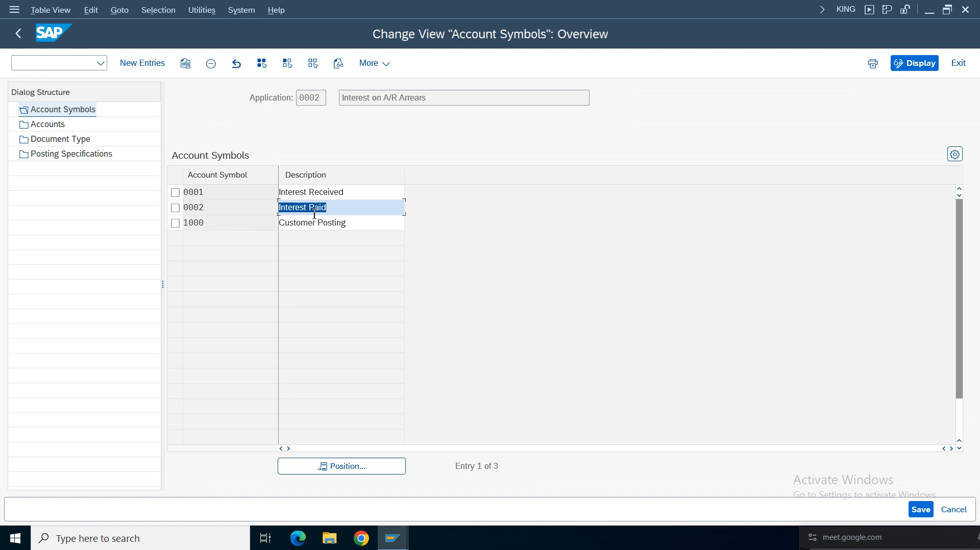
{"action": "left_click_drag", "start_coordinate": [346, 228], "coordinate": [284, 220]}
{"action": "left_click_drag", "start_coordinate": [363, 192], "coordinate": [234, 198]}
{"action": "left_click_drag", "start_coordinate": [289, 221], "coordinate": [201, 224]}
{"action": "left_click", "coordinate": [175, 193]}
{"action": "left_click", "coordinate": [174, 224]}
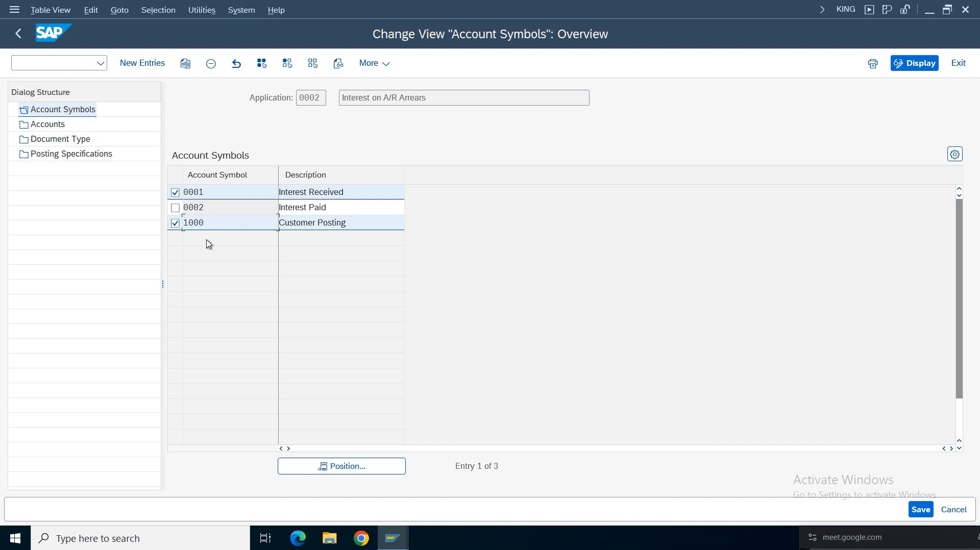
{"action": "left_click", "coordinate": [175, 223]}
{"action": "left_click", "coordinate": [175, 192]}
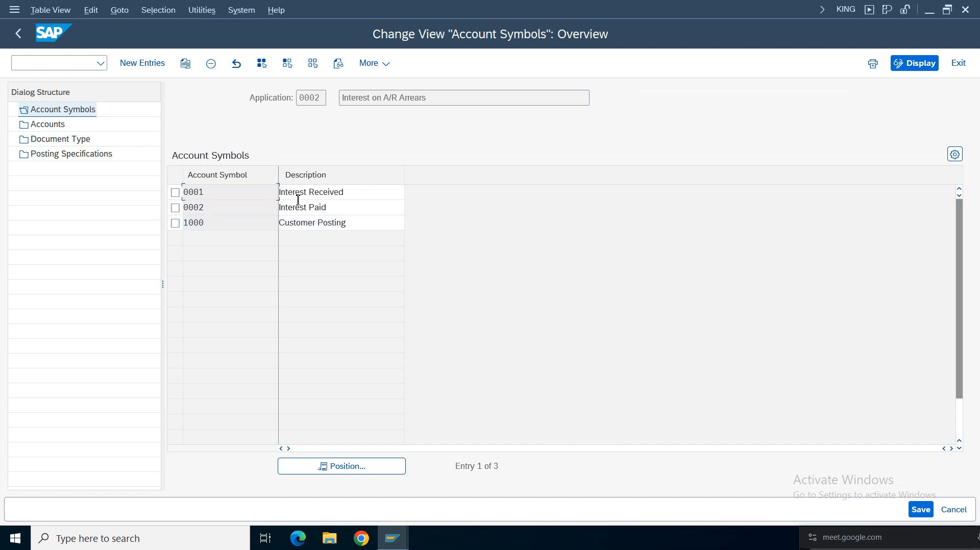
{"action": "left_click_drag", "start_coordinate": [207, 194], "coordinate": [146, 190]}
{"action": "left_click_drag", "start_coordinate": [222, 223], "coordinate": [120, 221]}
{"action": "left_click", "coordinate": [212, 221]}
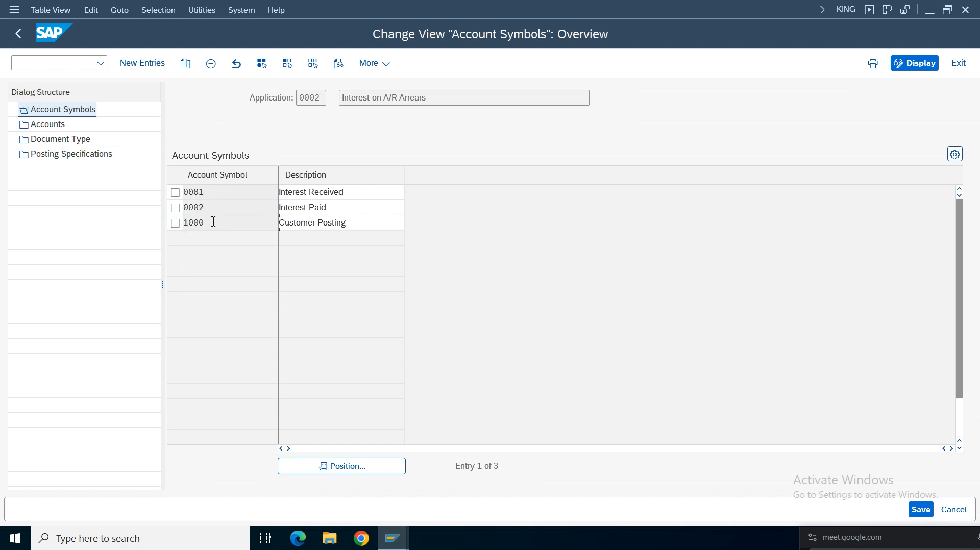
Start a new entry under Accounts for chart of accounts VCOA with account symbol 0001 and currency INR
{"action": "double_click", "coordinate": [46, 125]}
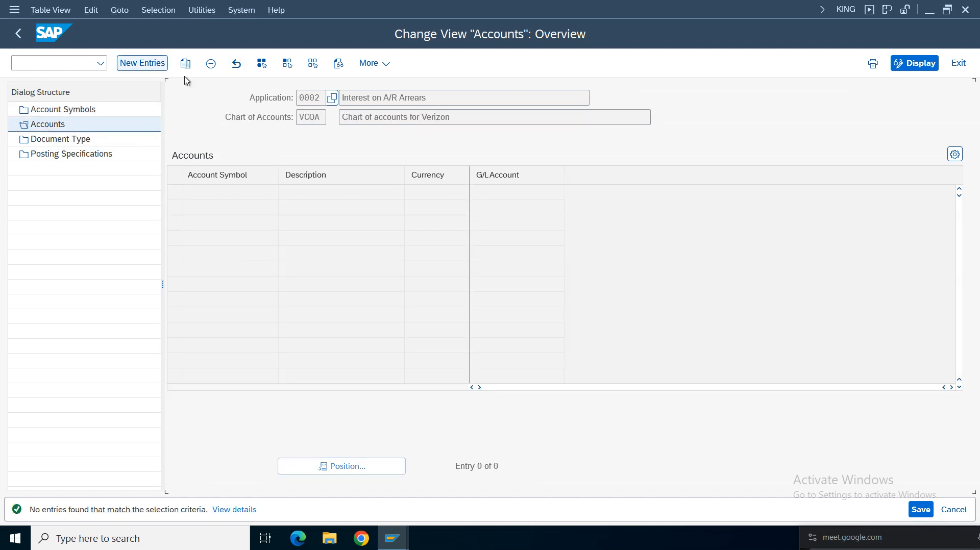
{"action": "left_click", "coordinate": [313, 117]}
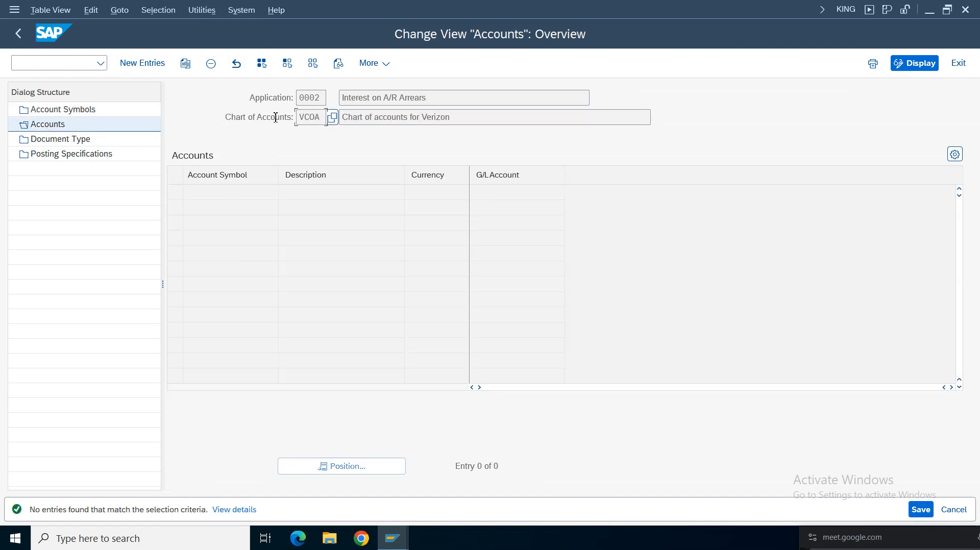
{"action": "left_click", "coordinate": [141, 63]}
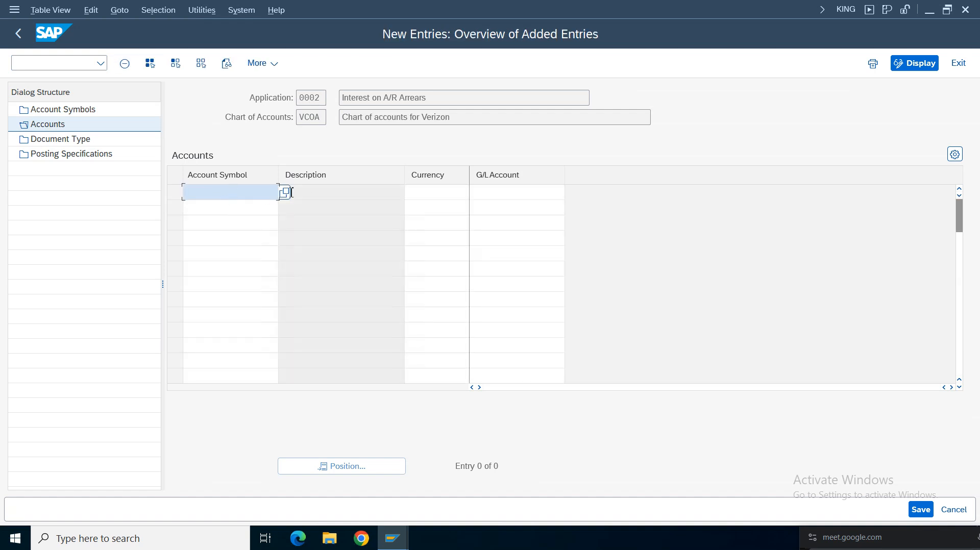
{"action": "left_click", "coordinate": [286, 192]}
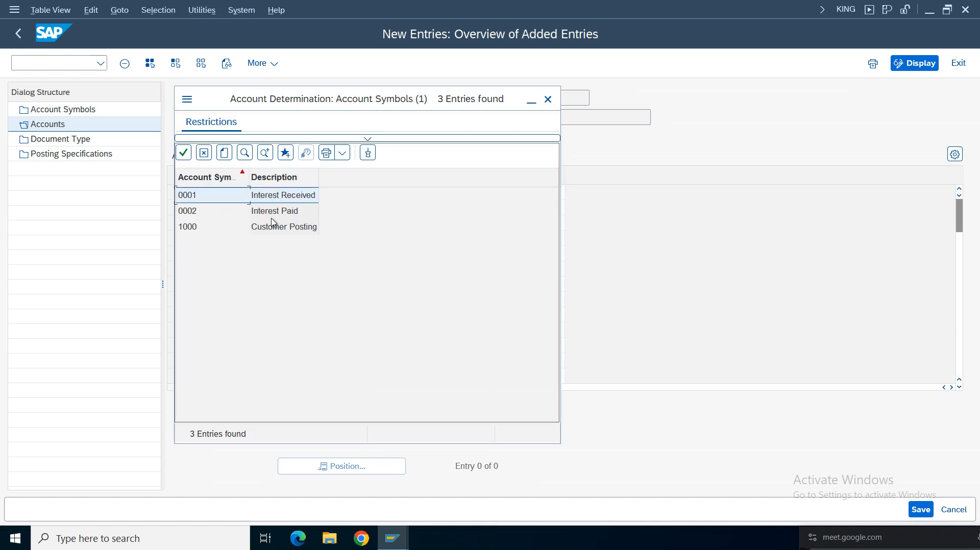
{"action": "double_click", "coordinate": [286, 197]}
{"action": "left_click", "coordinate": [223, 193]}
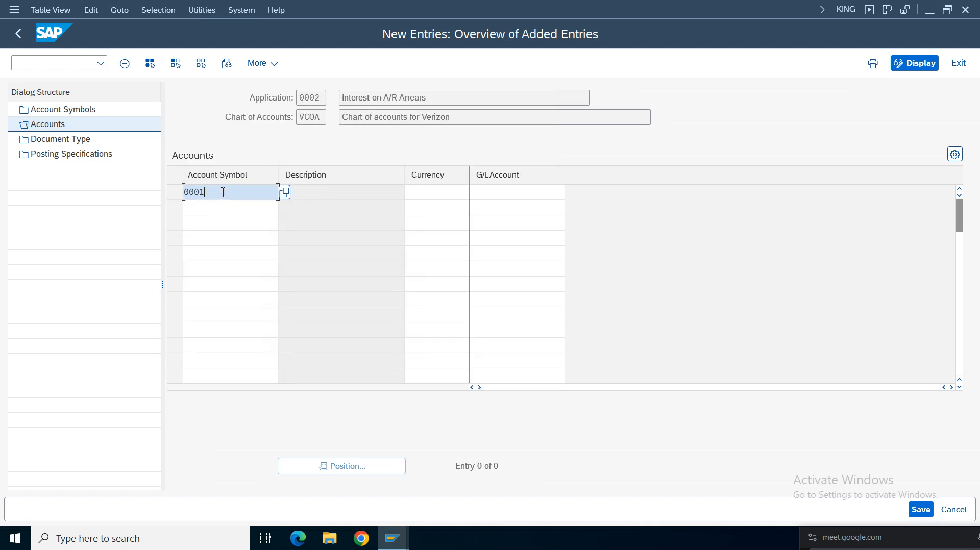
{"action": "left_click_drag", "start_coordinate": [207, 193], "coordinate": [140, 195]}
{"action": "left_click", "coordinate": [431, 190]}
{"action": "type", "text": "inr"}
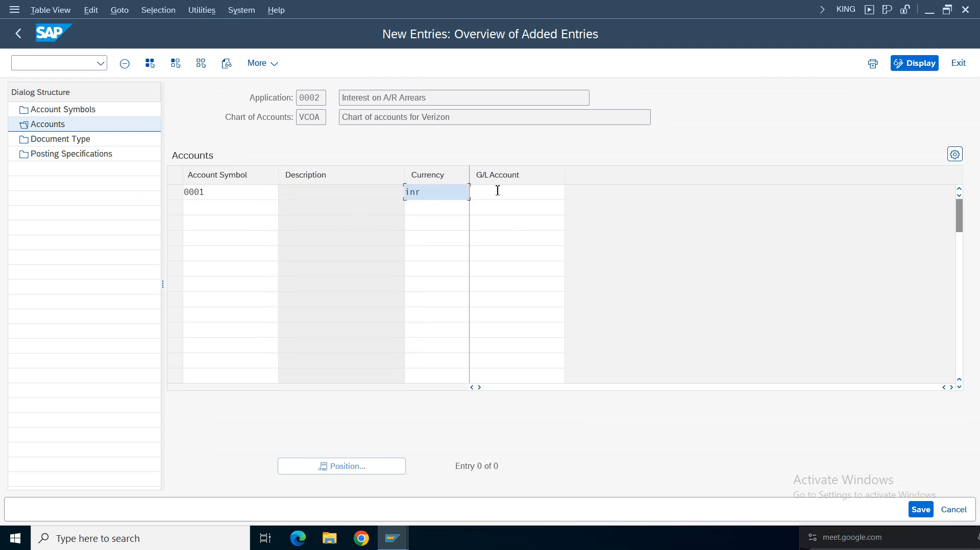
{"action": "left_click", "coordinate": [497, 191]}
Open transaction FS00 in another session and change its company code to VZ01
{"action": "left_click", "coordinate": [14, 10]}
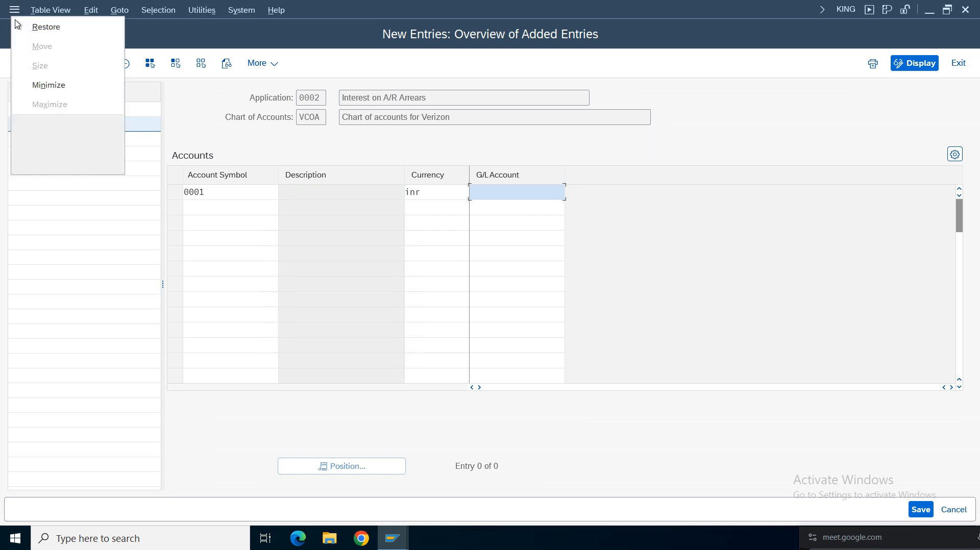
{"action": "left_click", "coordinate": [69, 144]}
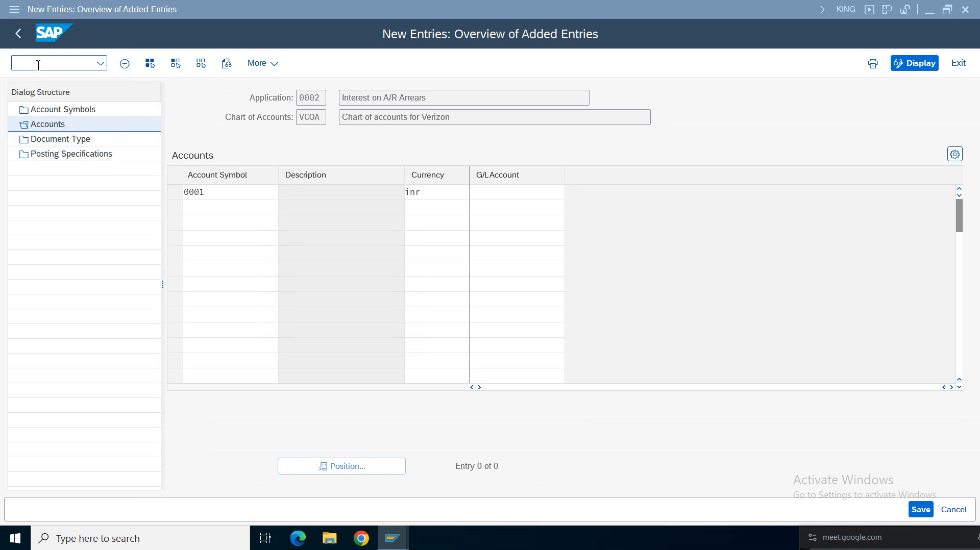
{"action": "type", "text": "fs"}
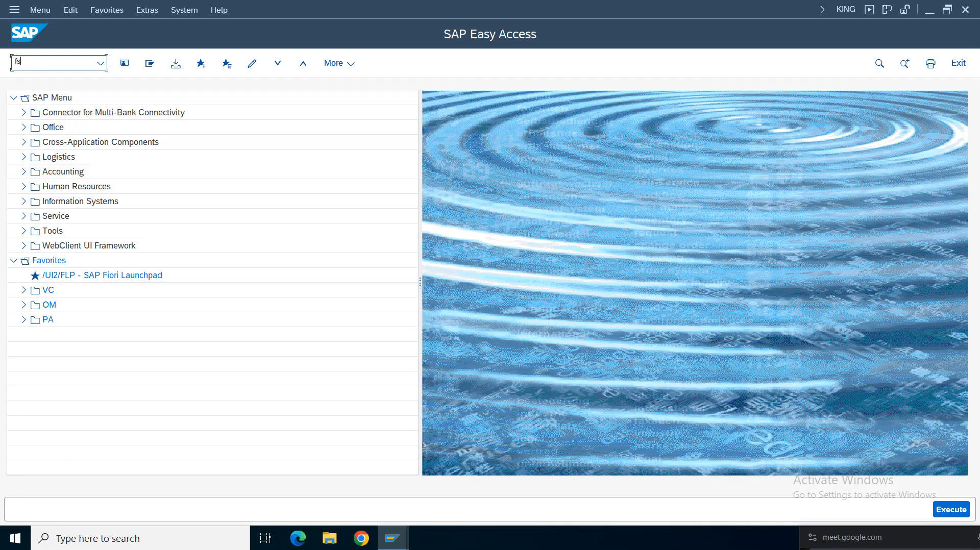
{"action": "type", "text": "00"}
{"action": "key", "text": "Return"}
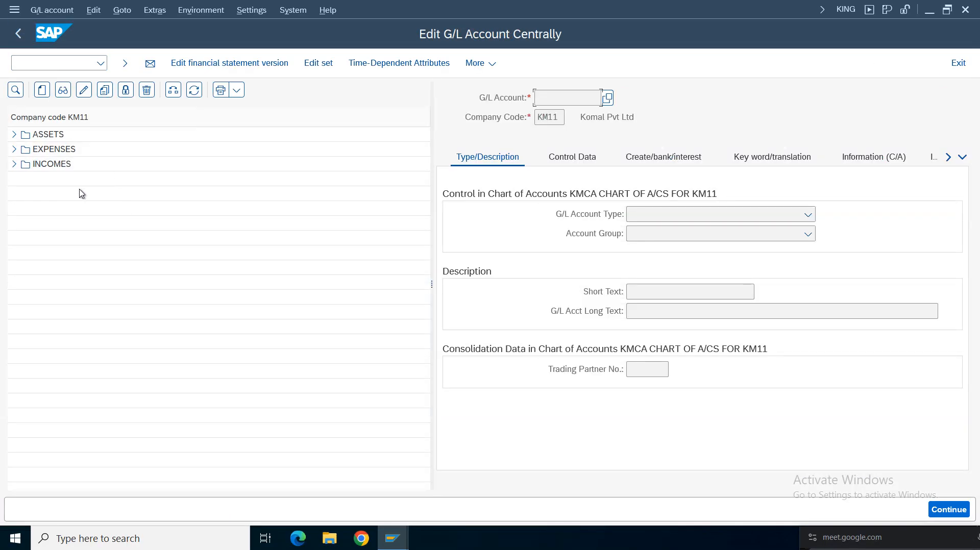
{"action": "left_click", "coordinate": [166, 92]}
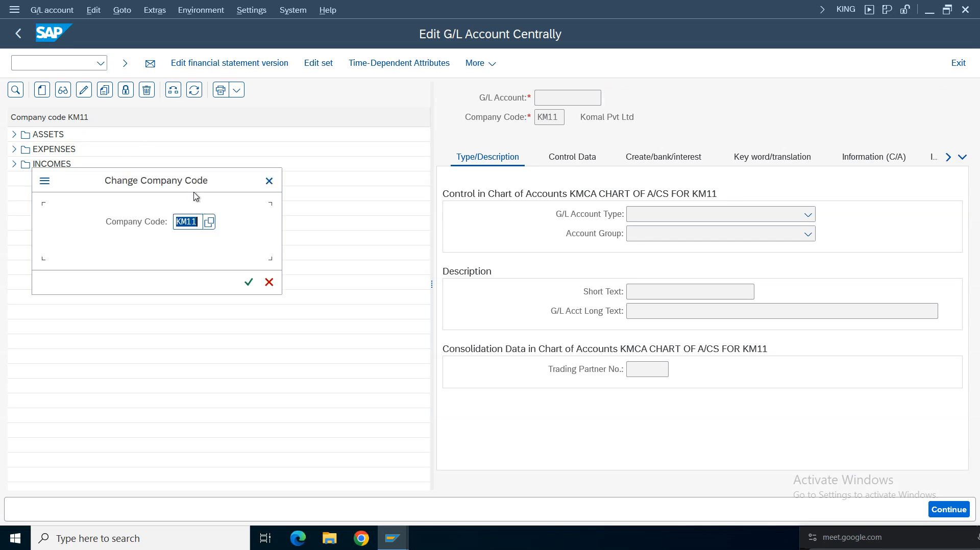
{"action": "type", "text": "vz01"}
{"action": "key", "text": "Return"}
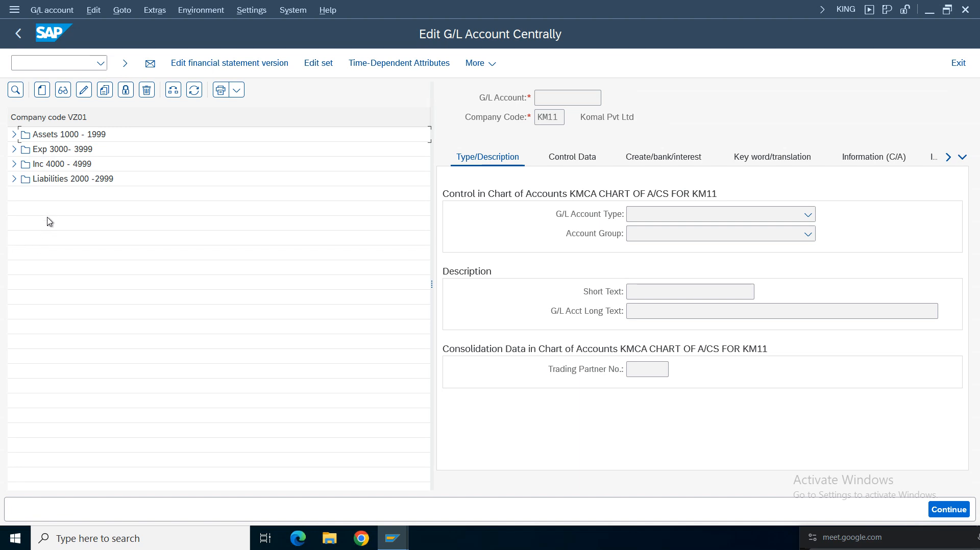
Expand the Inc 4000 - 4999 account group and check which income accounts already exist
{"action": "left_click", "coordinate": [55, 185]}
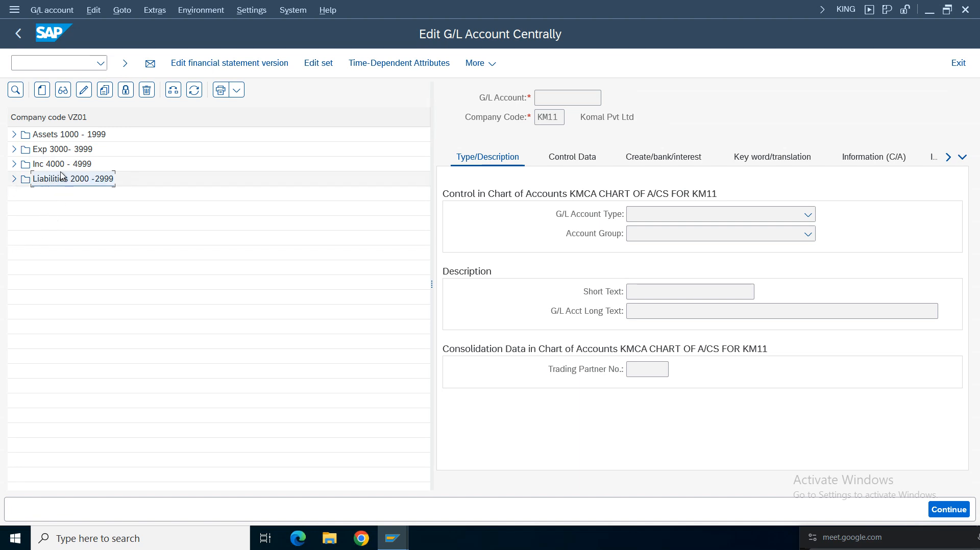
{"action": "left_click", "coordinate": [44, 139]}
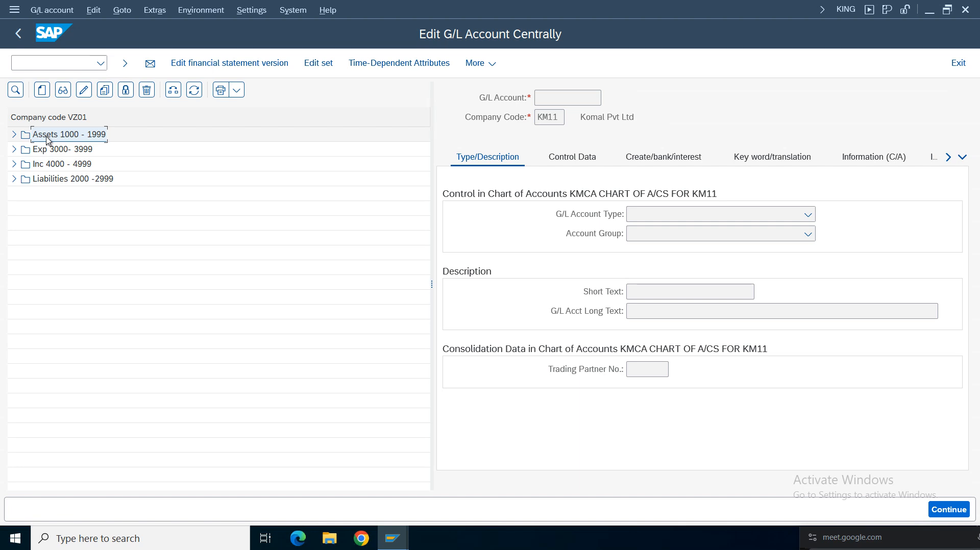
{"action": "double_click", "coordinate": [46, 164]}
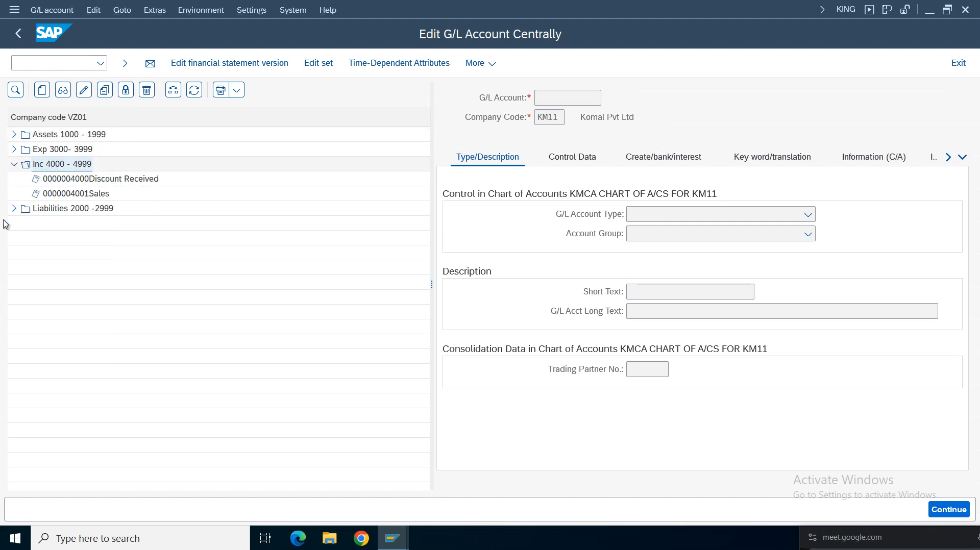
{"action": "left_click", "coordinate": [102, 181]}
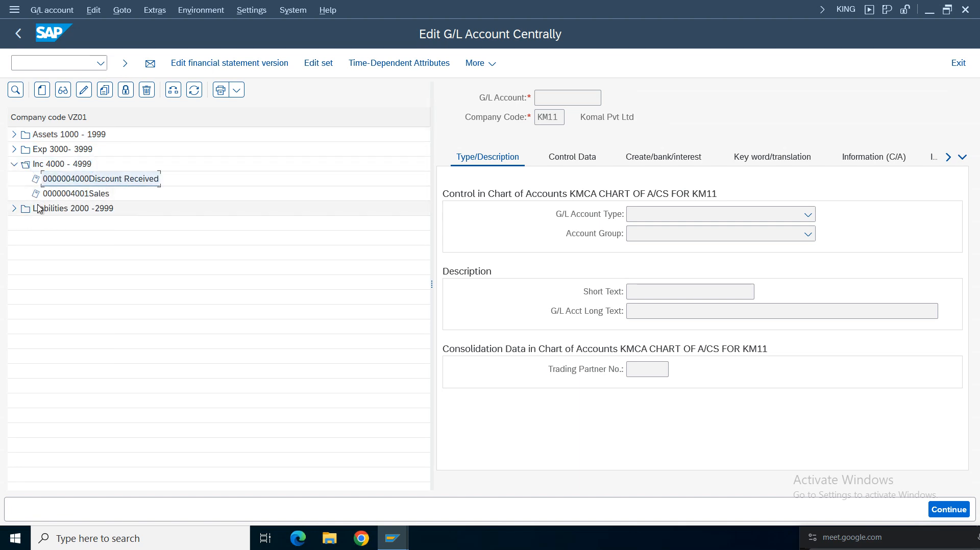
{"action": "left_click", "coordinate": [76, 194]}
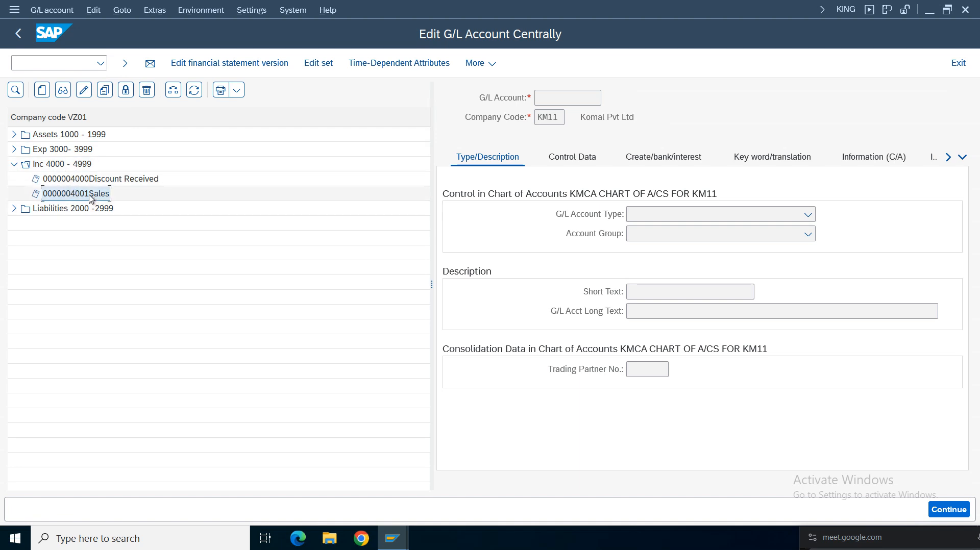
Start creating G/L account 4002 in company code VZ01
{"action": "left_click", "coordinate": [42, 91]}
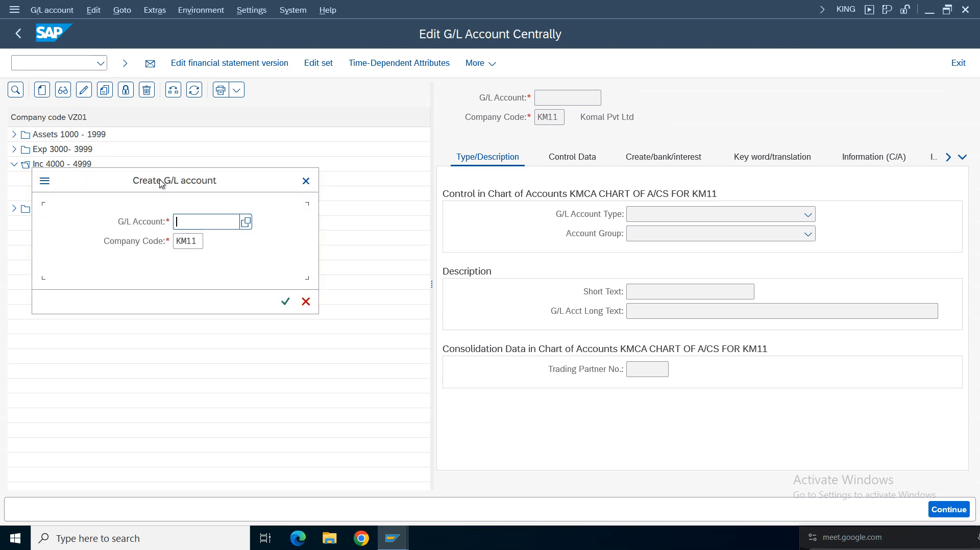
{"action": "type", "text": "4"}
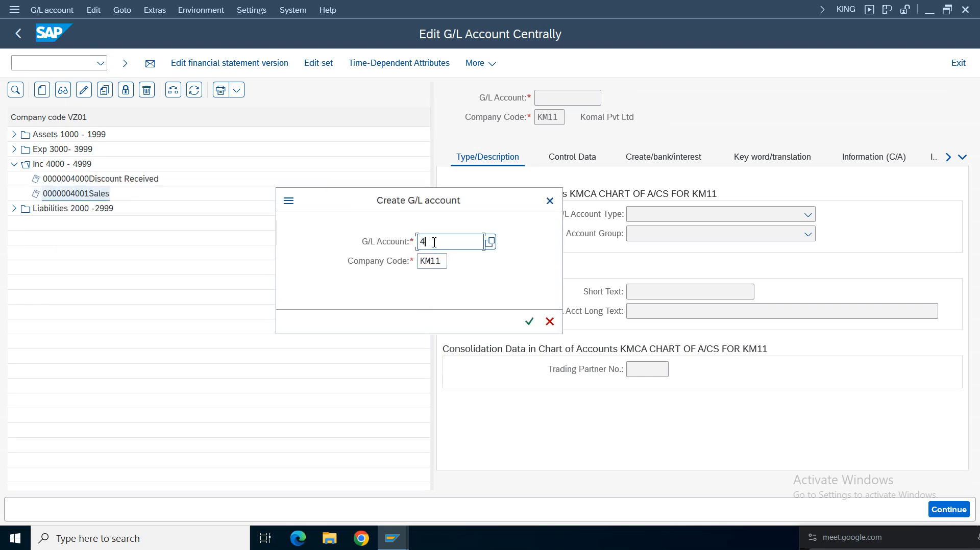
{"action": "type", "text": "002"}
{"action": "left_click", "coordinate": [443, 262]}
{"action": "key", "text": "BackSpace"}
{"action": "key", "text": "BackSpace"}
{"action": "key", "text": "BackSpace"}
{"action": "key", "text": "BackSpace"}
{"action": "type", "text": "v"}
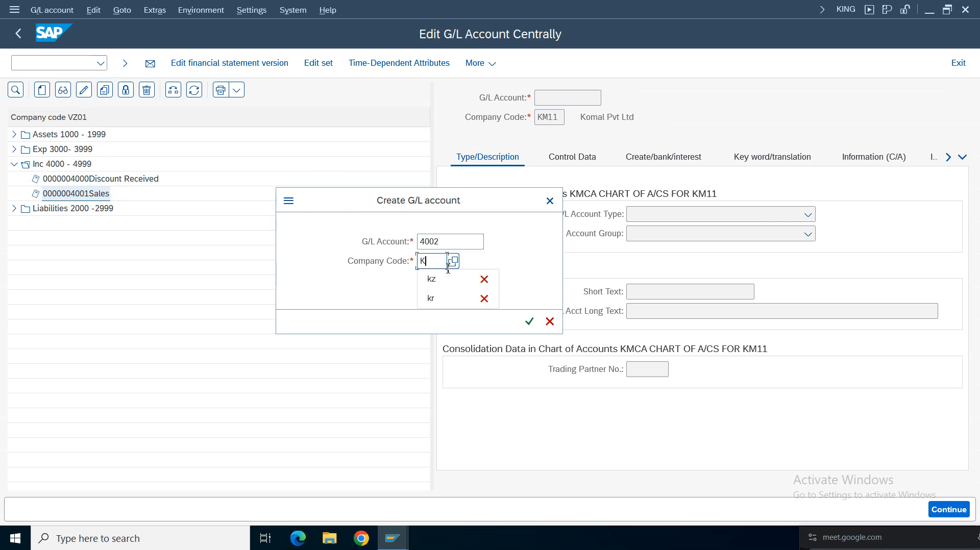
{"action": "type", "text": "z01"}
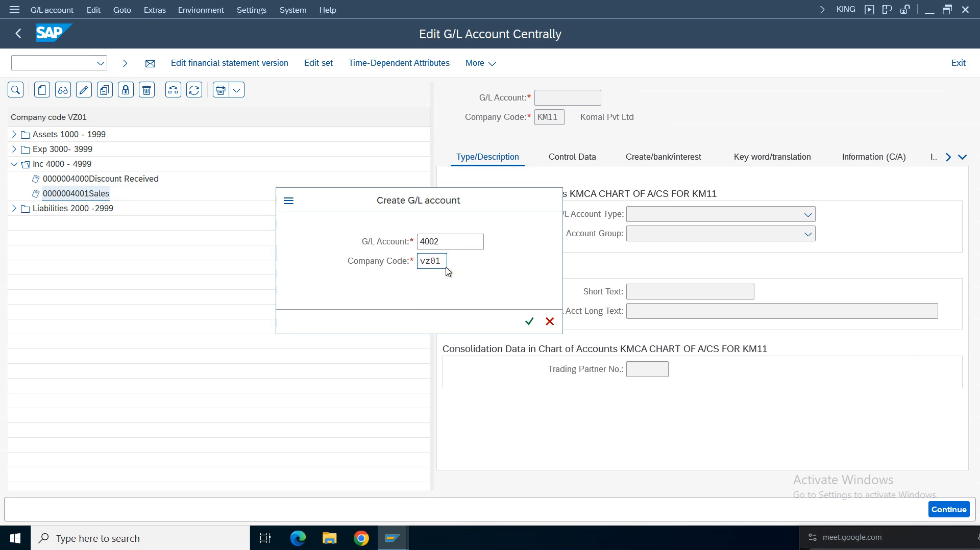
{"action": "key", "text": "Return"}
Set the G/L account type to Nonoperating Expense or Income and the account group to Inc 4000 - 4999
{"action": "left_click", "coordinate": [684, 217]}
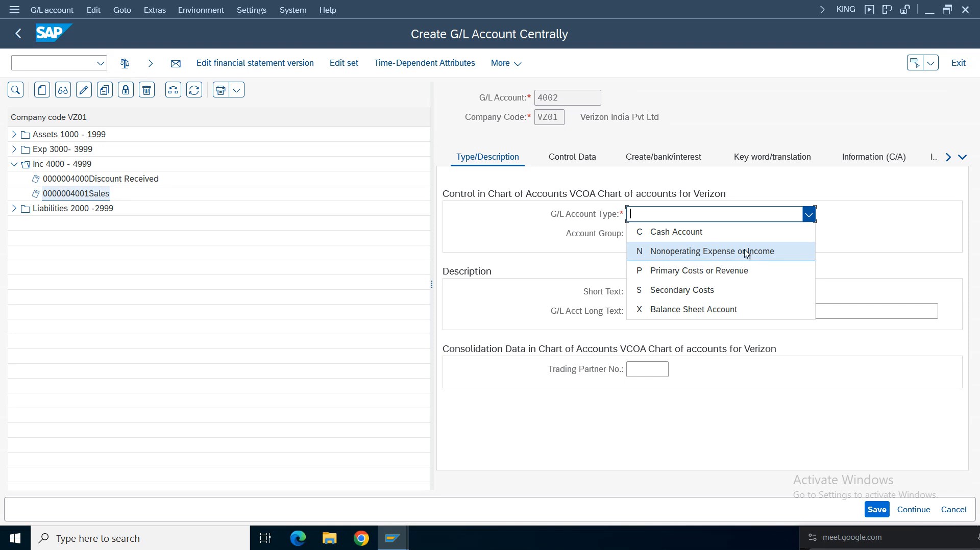
{"action": "left_click", "coordinate": [700, 251]}
{"action": "left_click", "coordinate": [808, 234]}
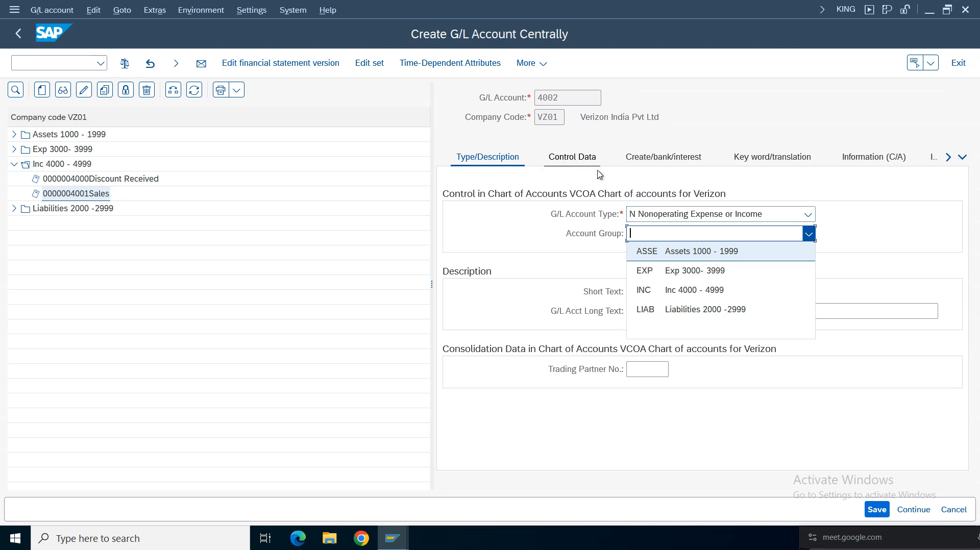
{"action": "left_click", "coordinate": [682, 295]}
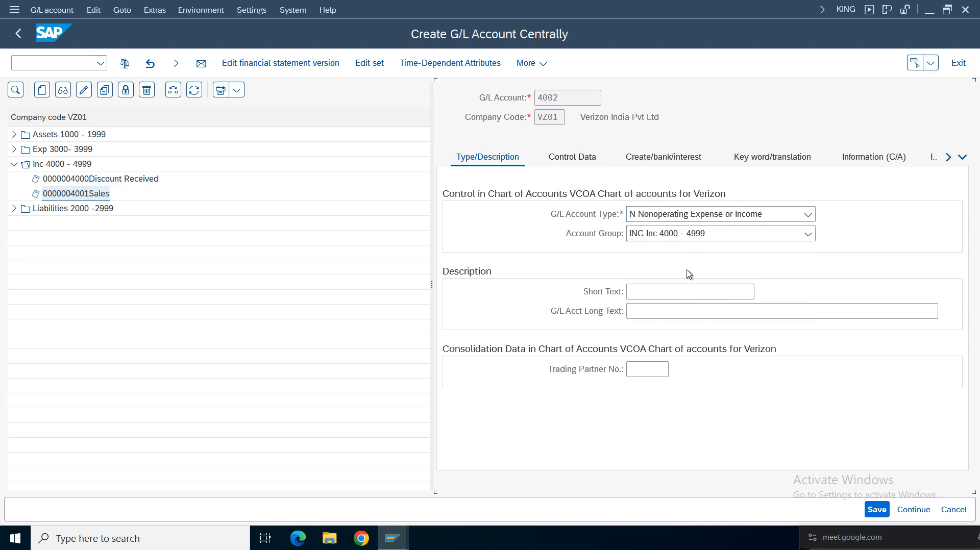
Enter "Interest Received" as both the short text and the G/L account long text
{"action": "left_click", "coordinate": [660, 293]}
{"action": "type", "text": "In"}
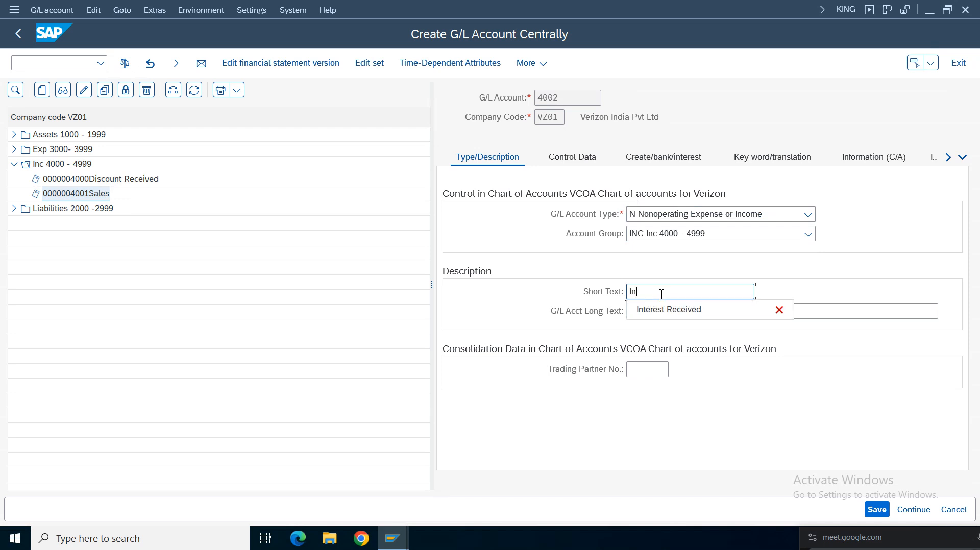
{"action": "type", "text": "ter"}
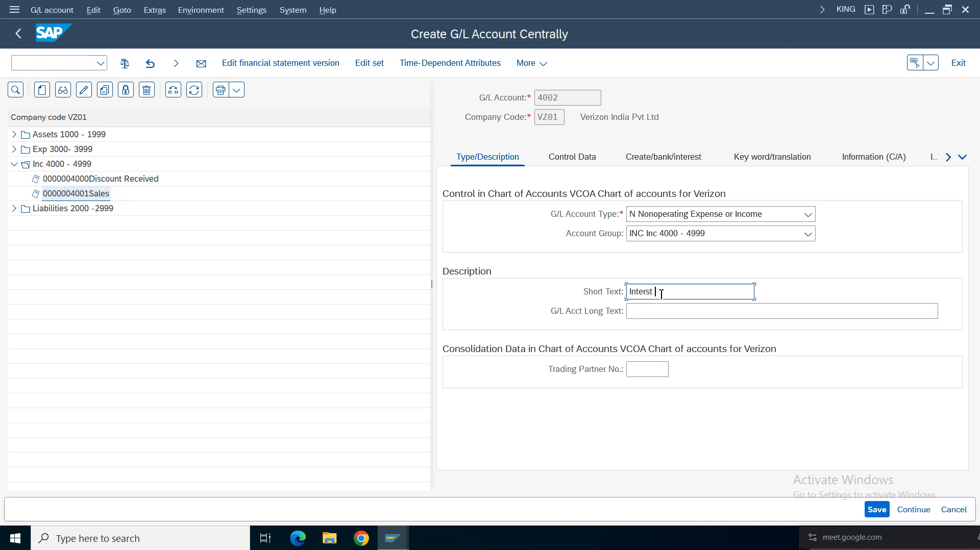
{"action": "type", "text": "e"}
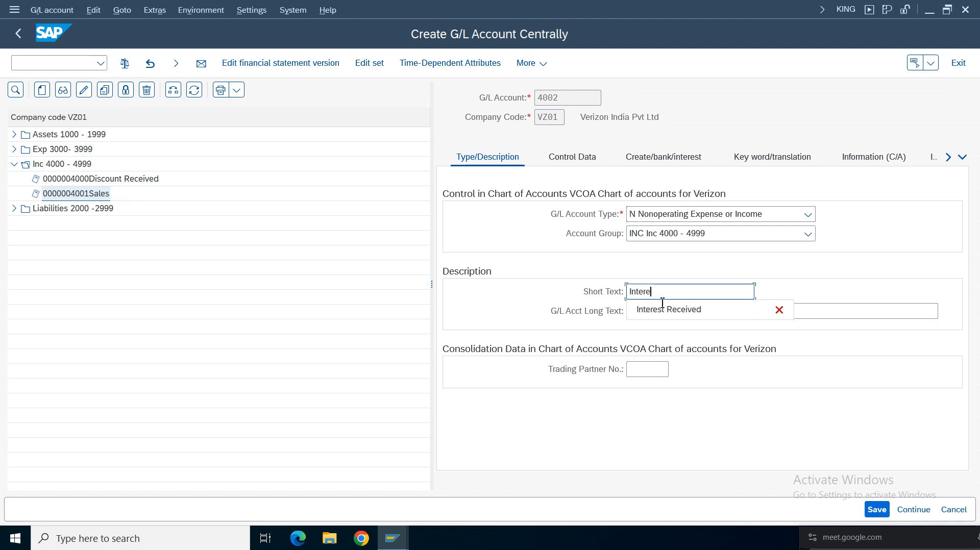
{"action": "left_click", "coordinate": [662, 308]}
{"action": "left_click", "coordinate": [671, 313]}
{"action": "type", "text": "in"}
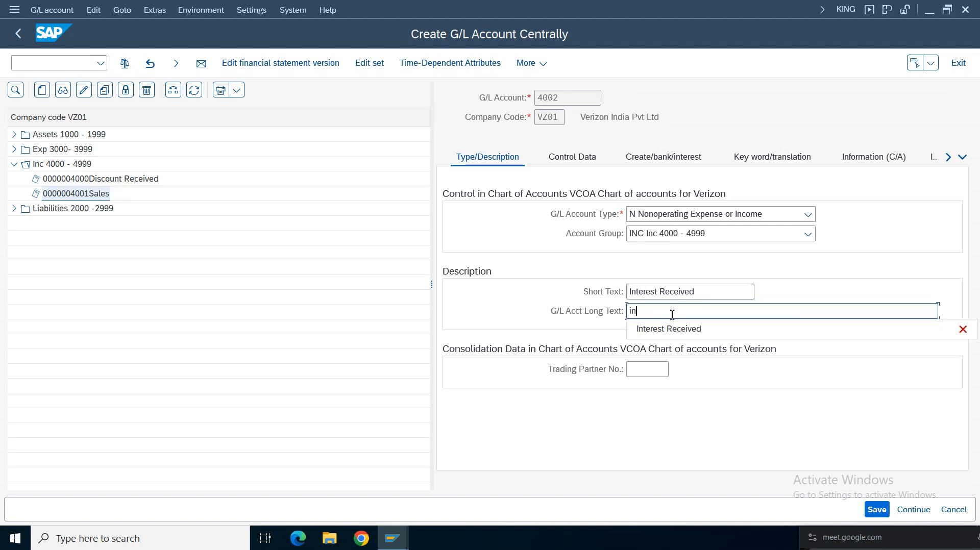
{"action": "left_click", "coordinate": [670, 331]}
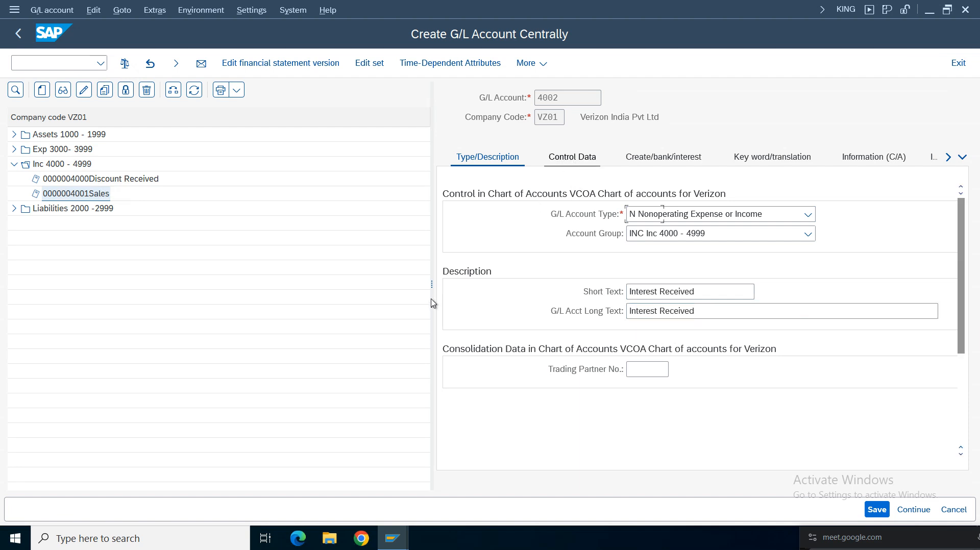
Set the sort key of G/L account 4002 to 031 (Customer number) in its control data
{"action": "left_click_drag", "start_coordinate": [432, 283], "coordinate": [262, 283]}
{"action": "left_click", "coordinate": [471, 255]}
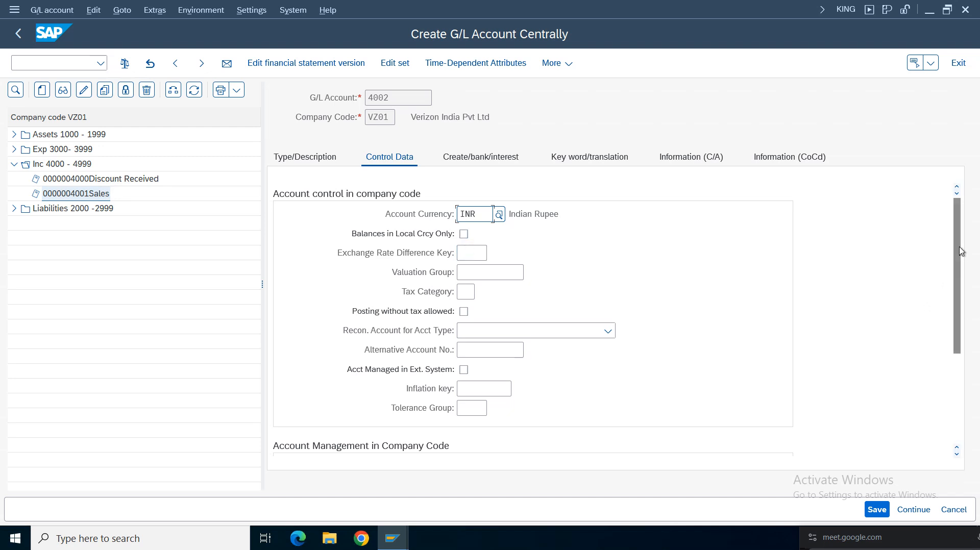
{"action": "left_click_drag", "start_coordinate": [963, 251], "coordinate": [965, 341]}
{"action": "left_click", "coordinate": [468, 369]}
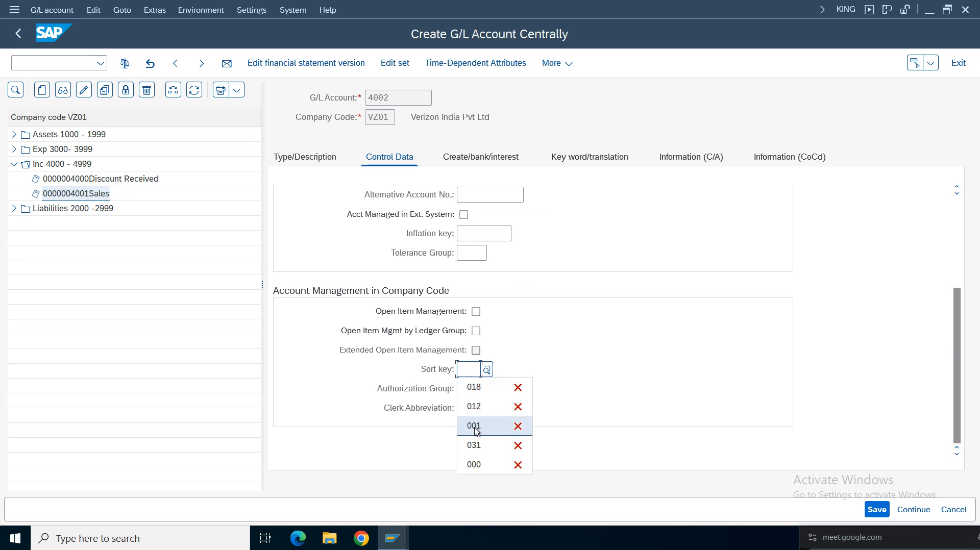
{"action": "left_click", "coordinate": [490, 370]}
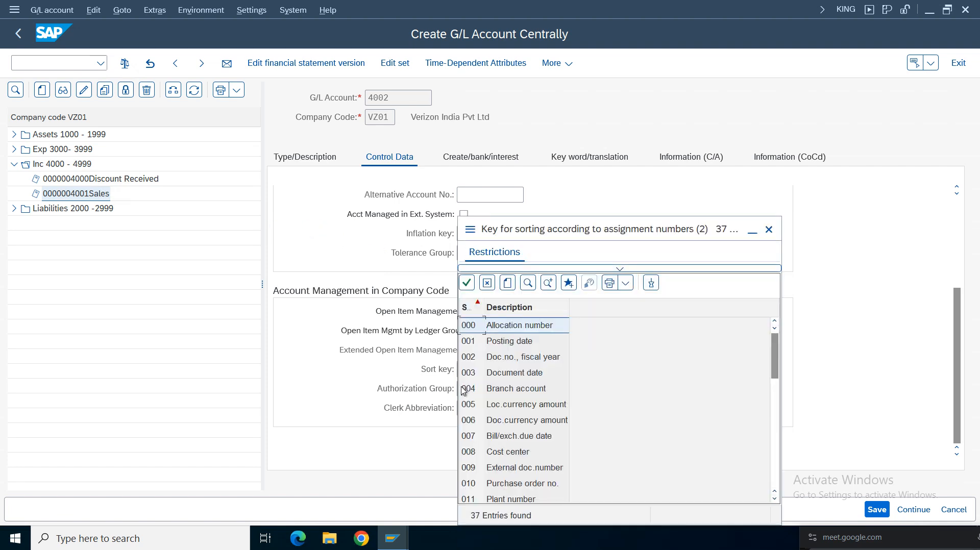
{"action": "left_click", "coordinate": [509, 453]}
{"action": "left_click_drag", "start_coordinate": [776, 360], "coordinate": [772, 443]}
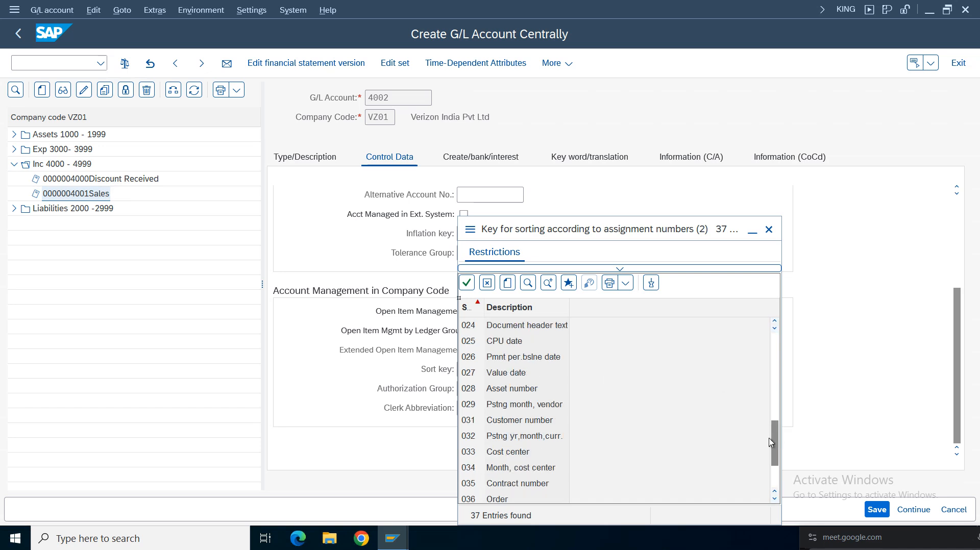
{"action": "left_click", "coordinate": [519, 422]}
{"action": "double_click", "coordinate": [518, 423]}
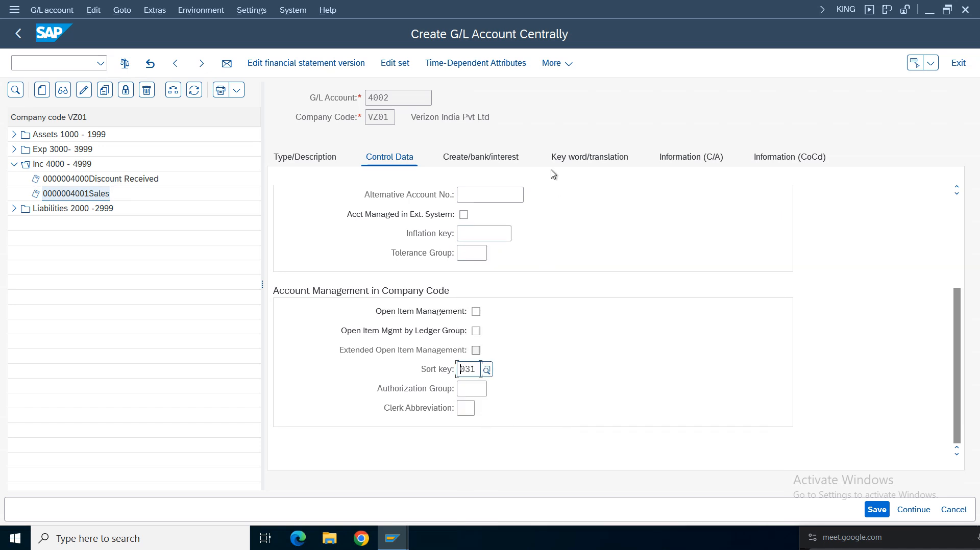
Set the field status group of G/L account 4002 to G001
{"action": "left_click", "coordinate": [503, 158]}
{"action": "left_click", "coordinate": [468, 215]}
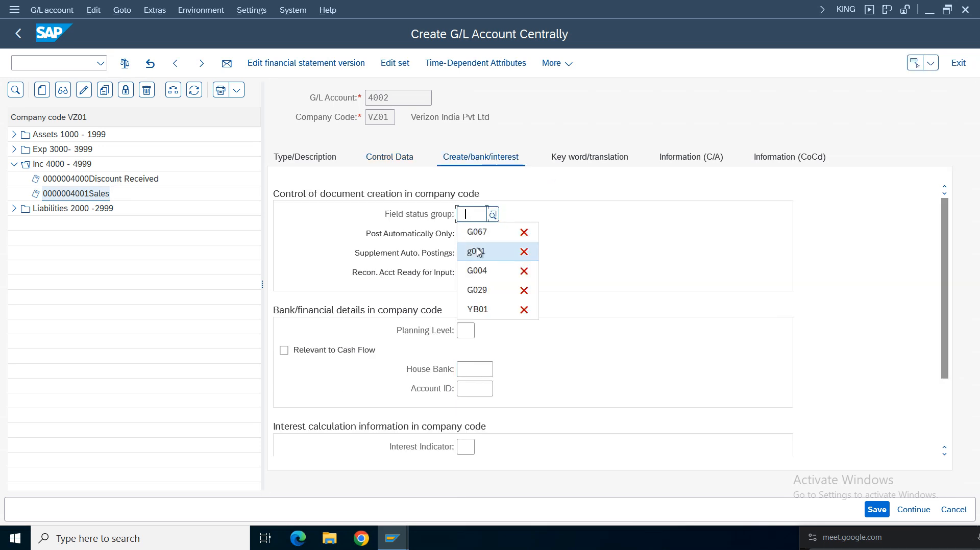
{"action": "left_click", "coordinate": [476, 254]}
{"action": "left_click_drag", "start_coordinate": [484, 215], "coordinate": [428, 215]}
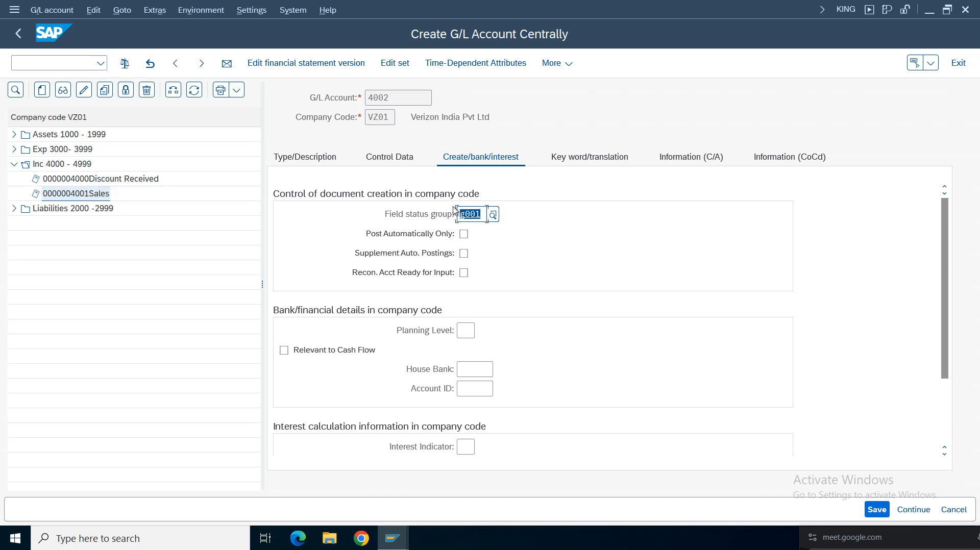
Review the type, description and control data entered for G/L account 4002
{"action": "left_click", "coordinate": [309, 158]}
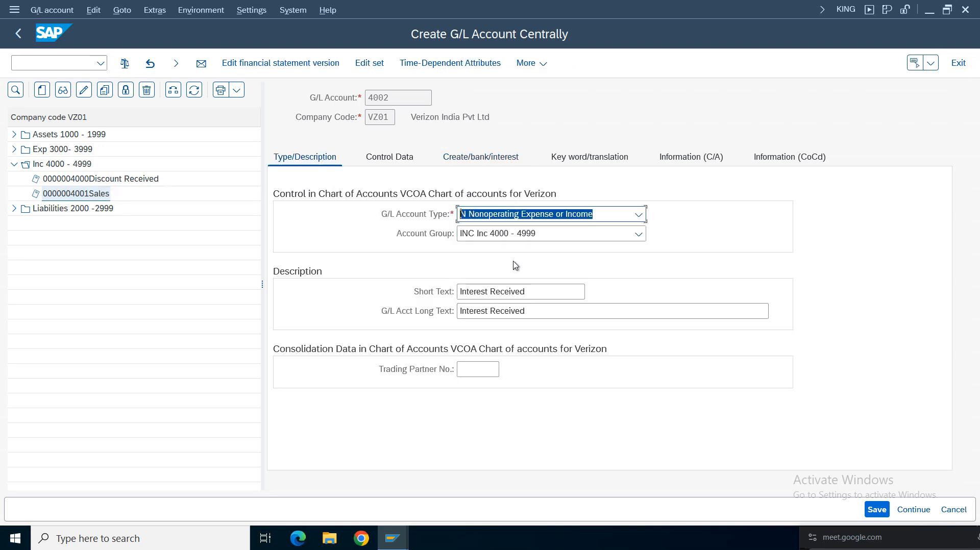
{"action": "left_click", "coordinate": [381, 163]}
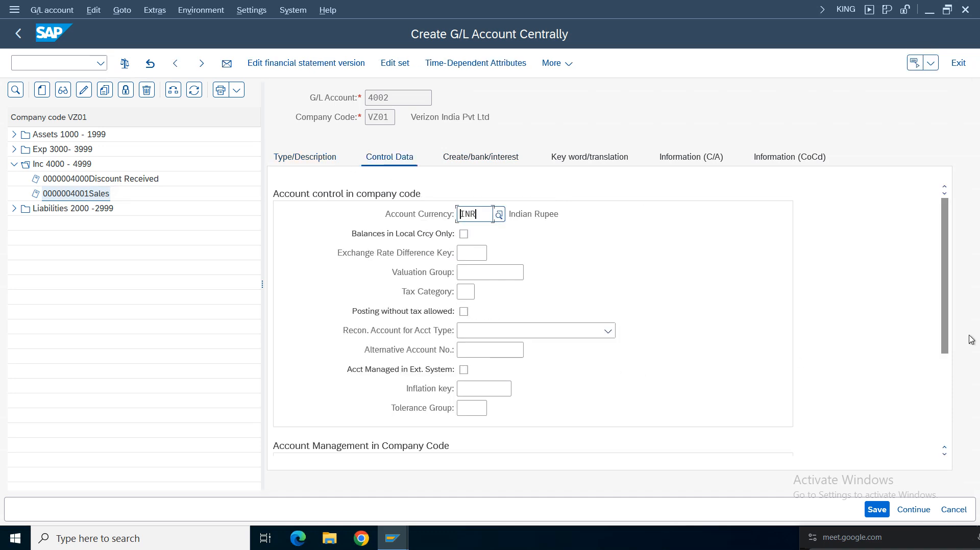
{"action": "scroll", "coordinate": [954, 272], "scroll_direction": "down", "scroll_amount": 5}
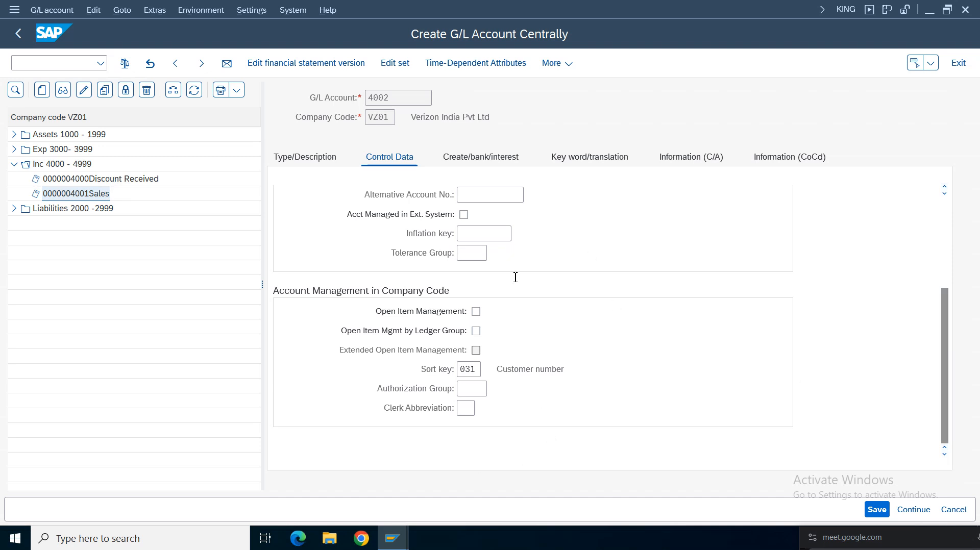
{"action": "left_click_drag", "start_coordinate": [948, 364], "coordinate": [945, 193]}
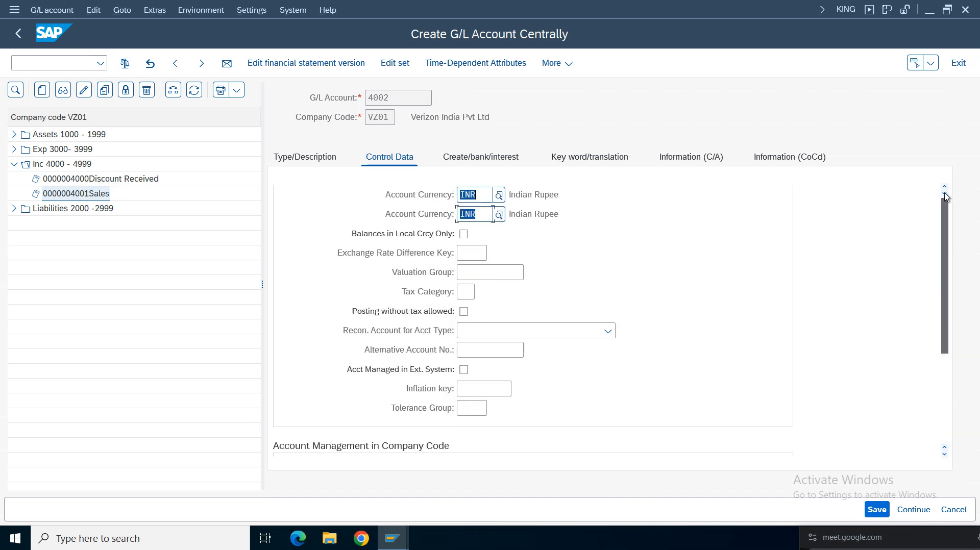
Look through the available field status groups without choosing another one, and save G/L account 4002
{"action": "left_click", "coordinate": [480, 158]}
{"action": "left_click", "coordinate": [491, 216]}
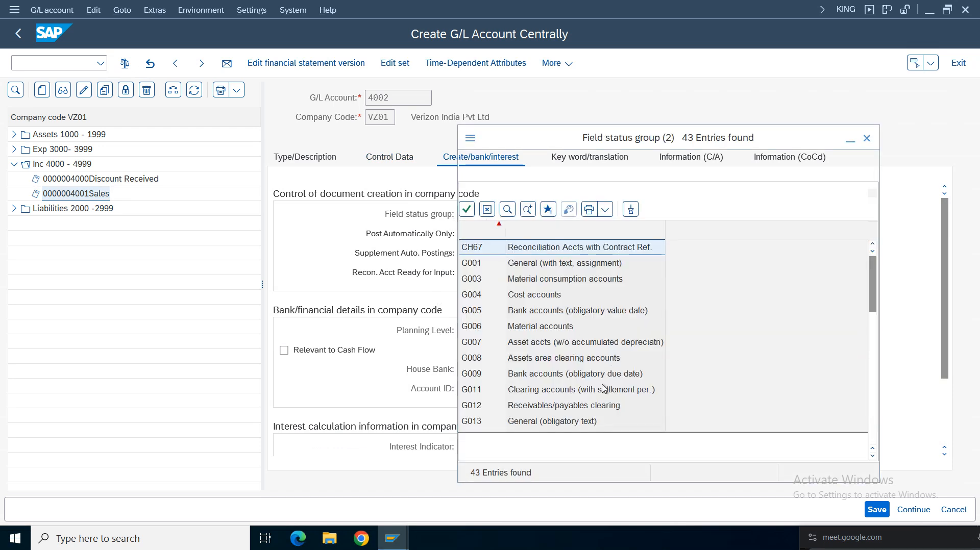
{"action": "left_click_drag", "start_coordinate": [878, 299], "coordinate": [874, 333]}
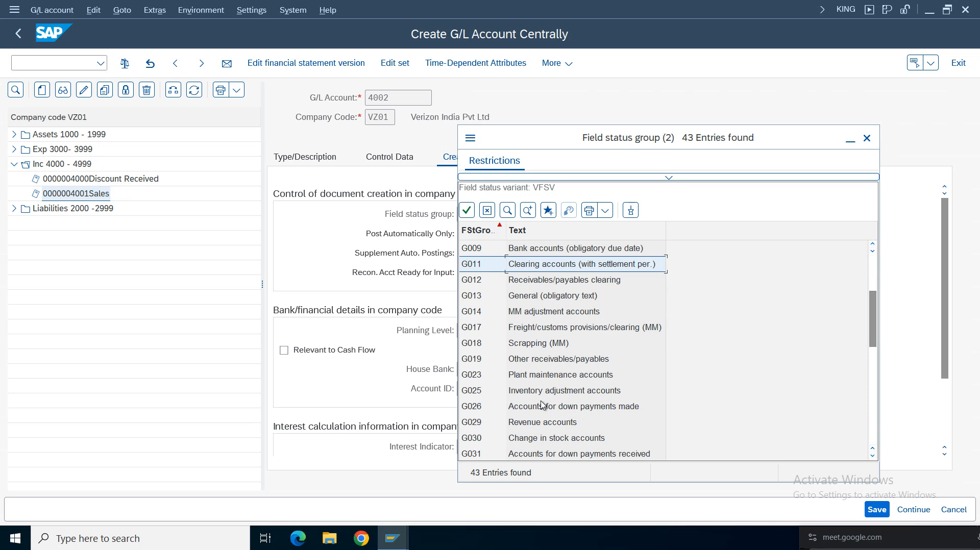
{"action": "left_click", "coordinate": [553, 422]}
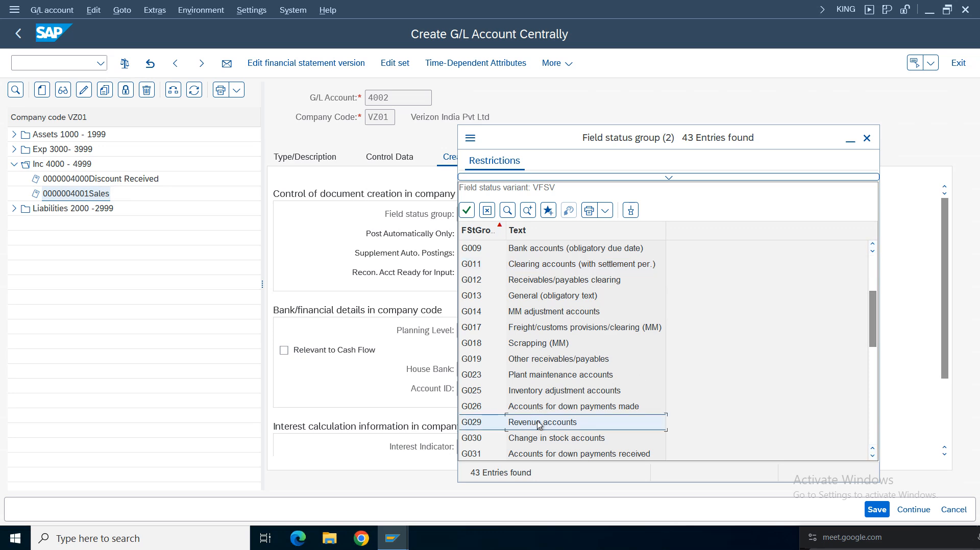
{"action": "left_click", "coordinate": [866, 138]}
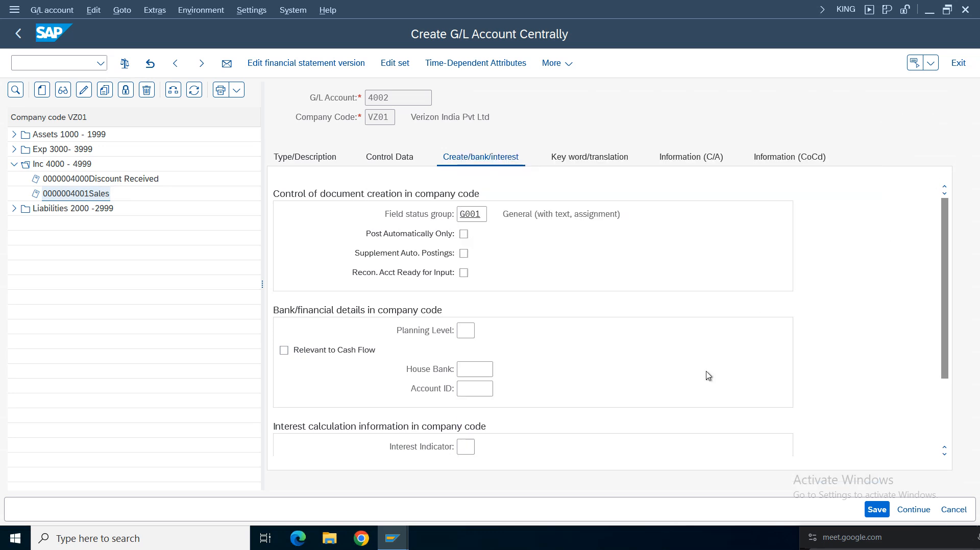
{"action": "left_click", "coordinate": [876, 510]}
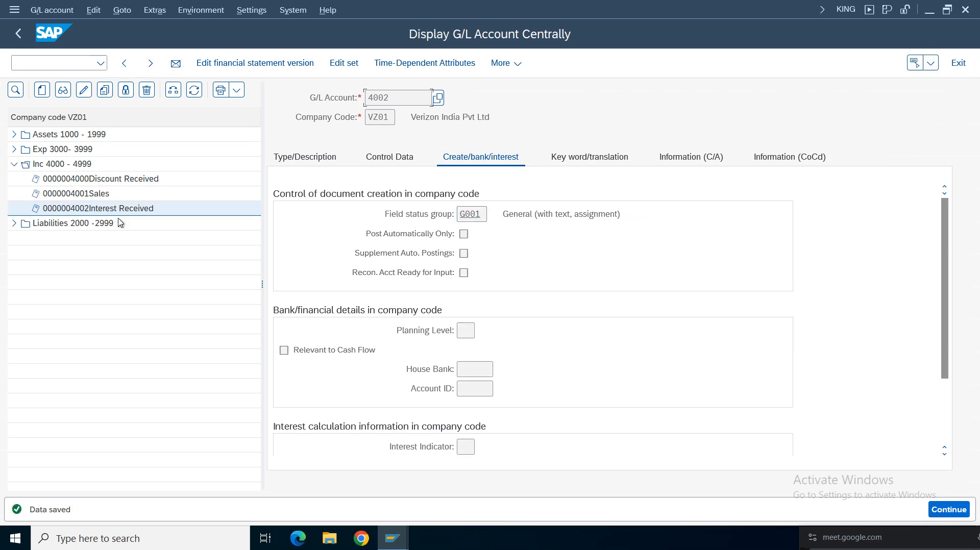
Return to the interest account determination entries and assign G/L account 4002 to account symbol 0001
{"action": "mouse_move", "coordinate": [392, 538]}
{"action": "left_click", "coordinate": [371, 450]}
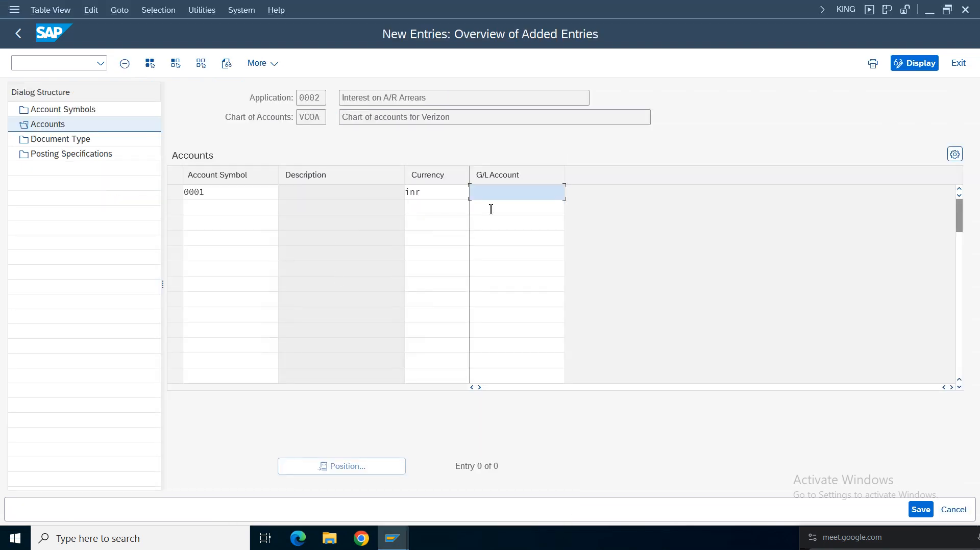
{"action": "left_click", "coordinate": [529, 192]}
{"action": "left_click", "coordinate": [503, 213]}
{"action": "left_click", "coordinate": [222, 208]}
{"action": "left_click", "coordinate": [230, 193]}
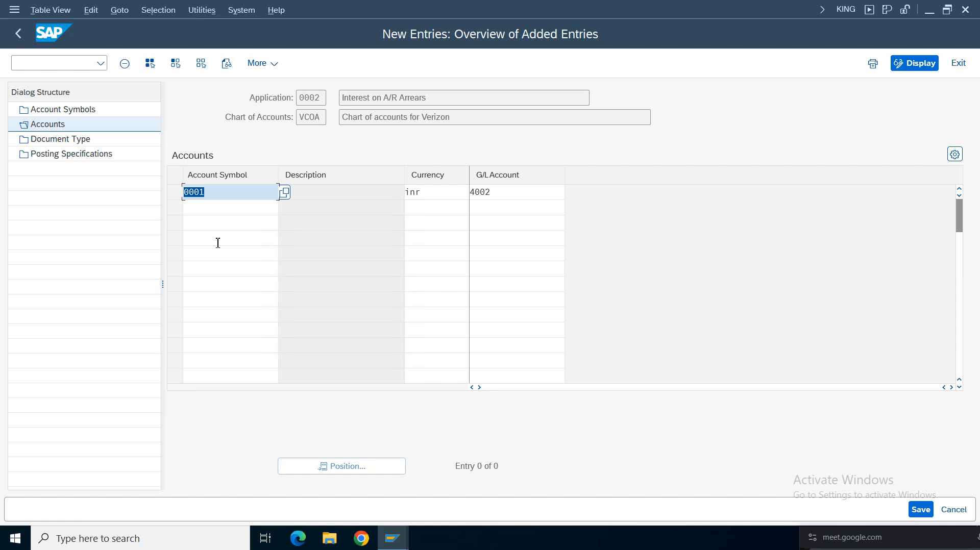
Add account symbol 1000 (Customer Posting) with currency INR and G/L account ++++++++++, and save the entries to the Verizon Group customizing request
{"action": "left_click", "coordinate": [271, 208]}
{"action": "key", "text": "F4"}
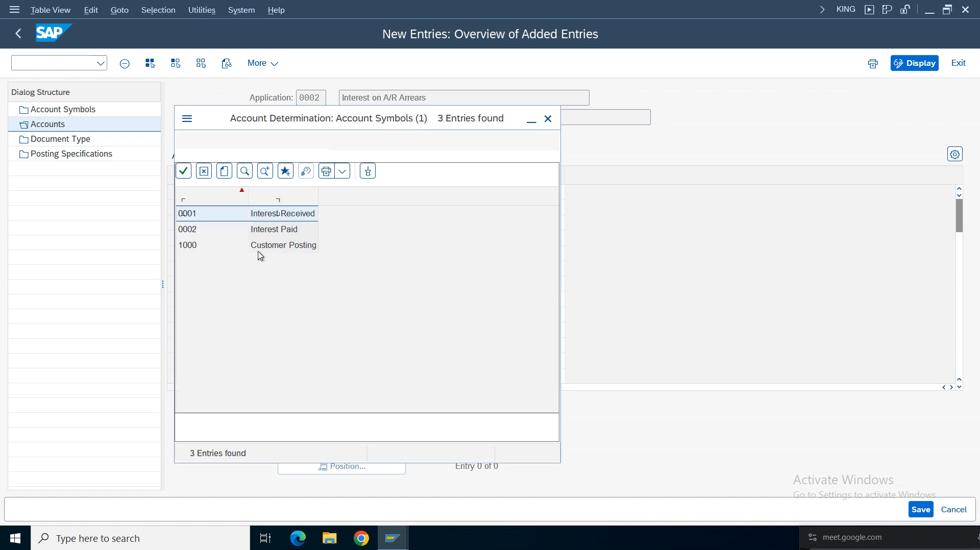
{"action": "double_click", "coordinate": [282, 250]}
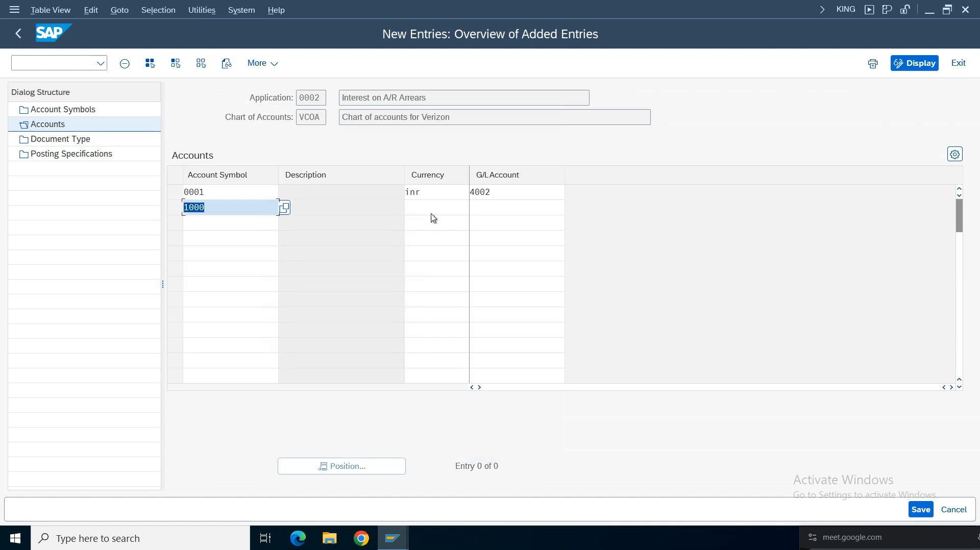
{"action": "left_click", "coordinate": [435, 209]}
{"action": "type", "text": "inr"}
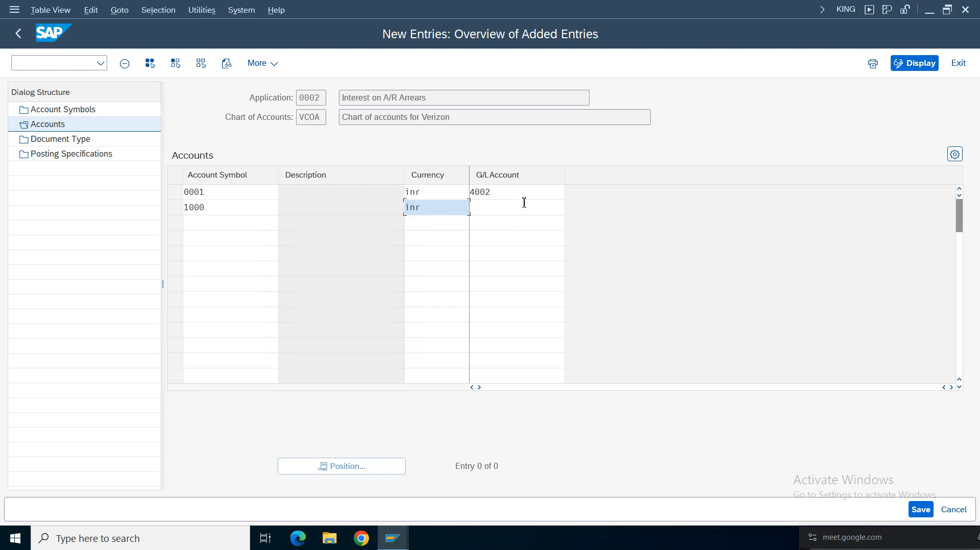
{"action": "left_click", "coordinate": [504, 206]}
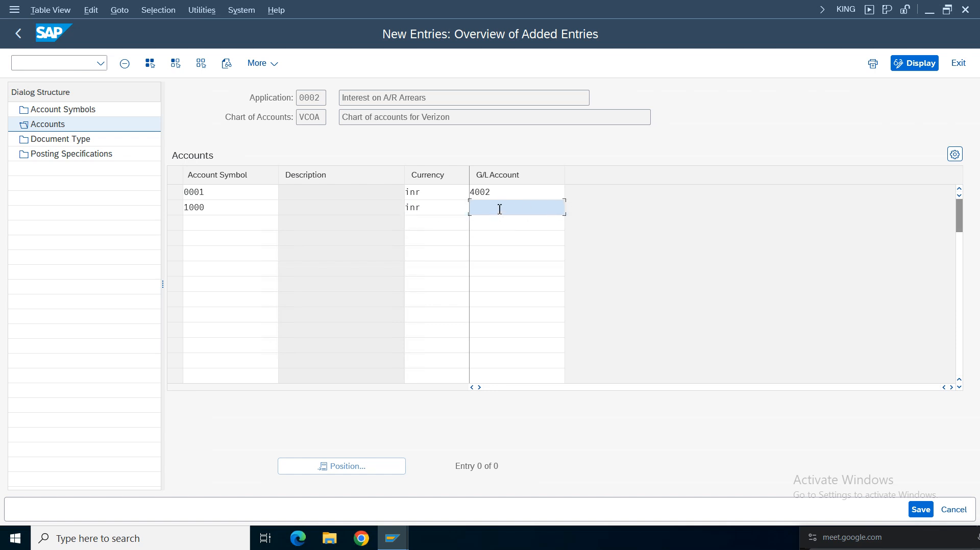
{"action": "type", "text": "+++"}
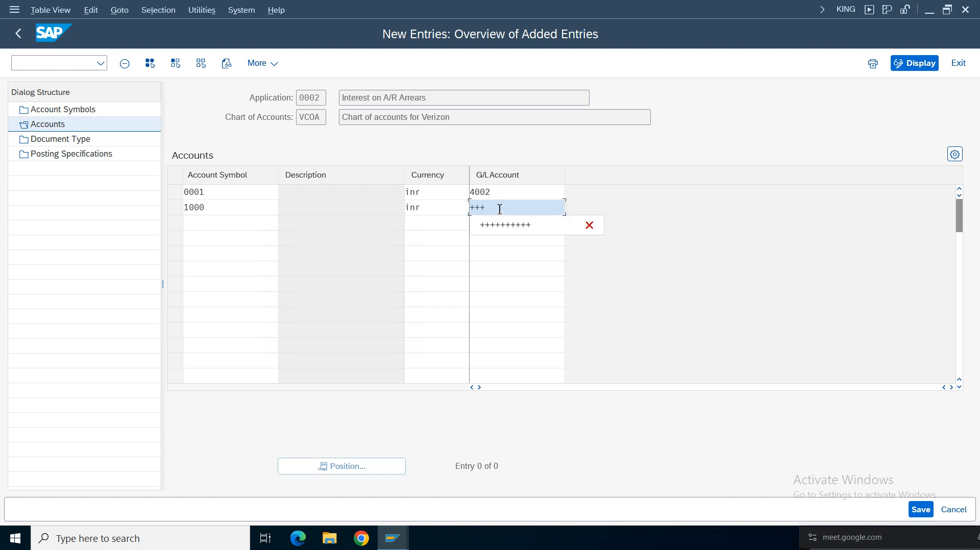
{"action": "type", "text": "+++++++"}
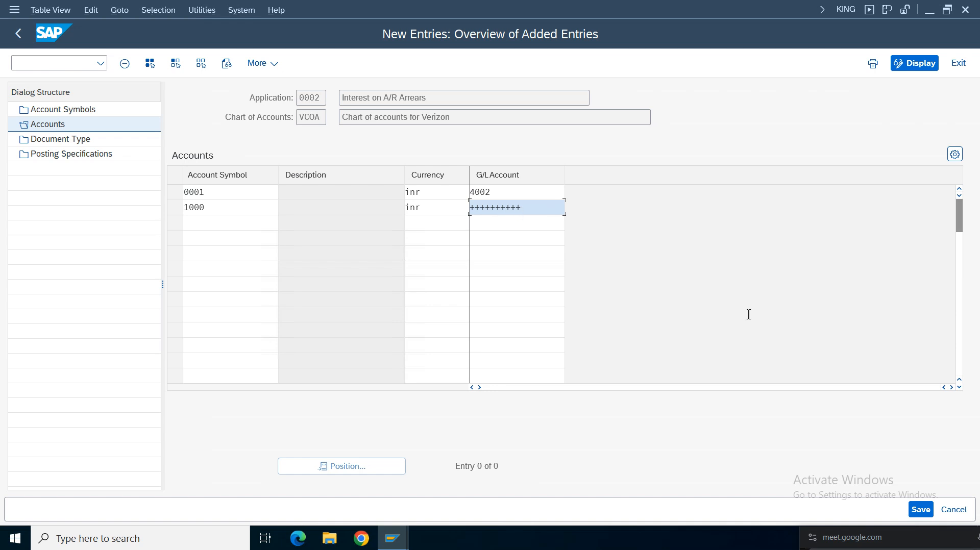
{"action": "left_click", "coordinate": [922, 510]}
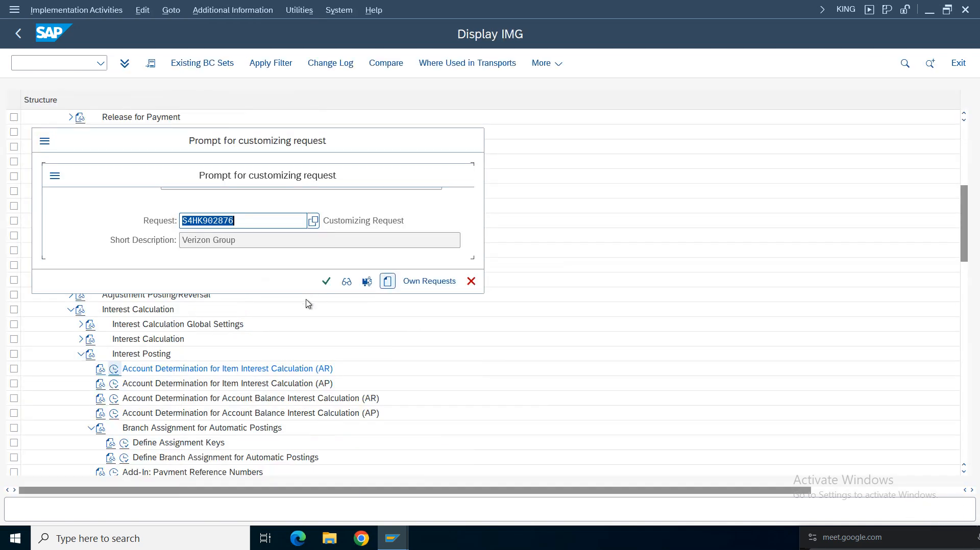
{"action": "left_click", "coordinate": [326, 282]}
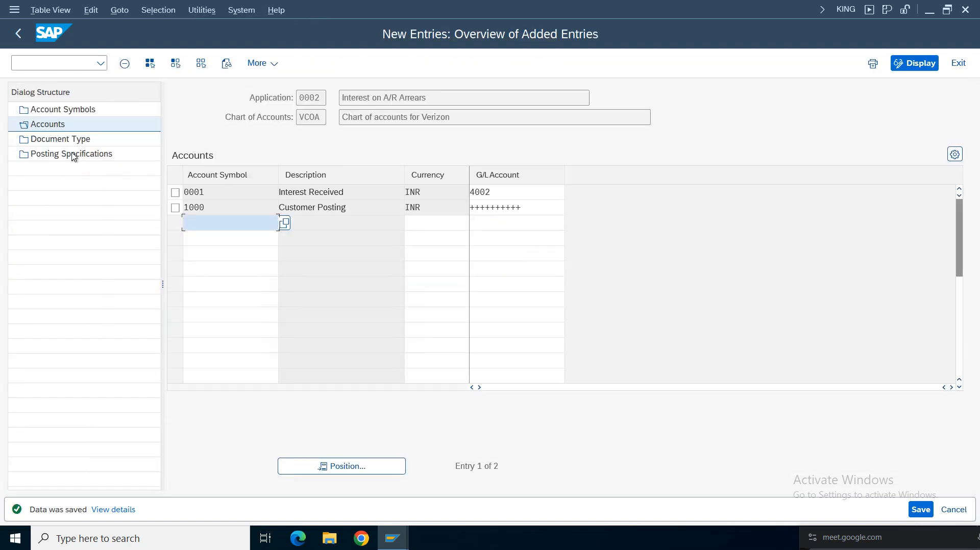
Select document type DV (Customer interests) for Interest on A/R Arrears and save it
{"action": "left_click", "coordinate": [60, 140]}
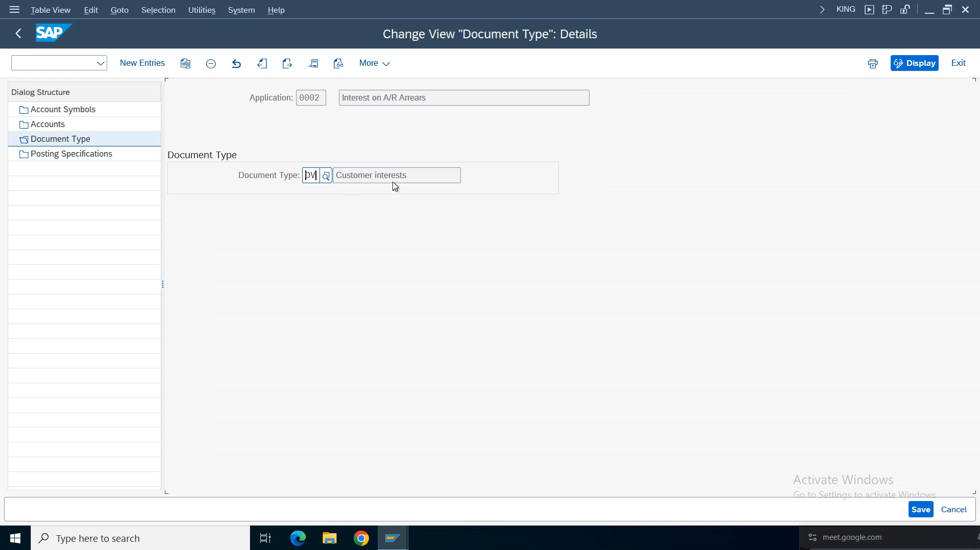
{"action": "left_click_drag", "start_coordinate": [411, 175], "coordinate": [336, 175]}
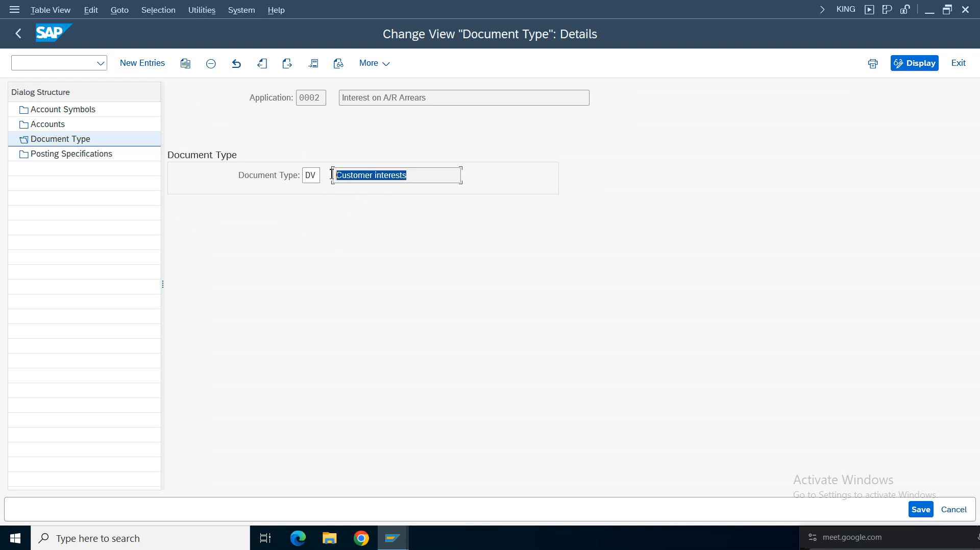
{"action": "left_click", "coordinate": [312, 178]}
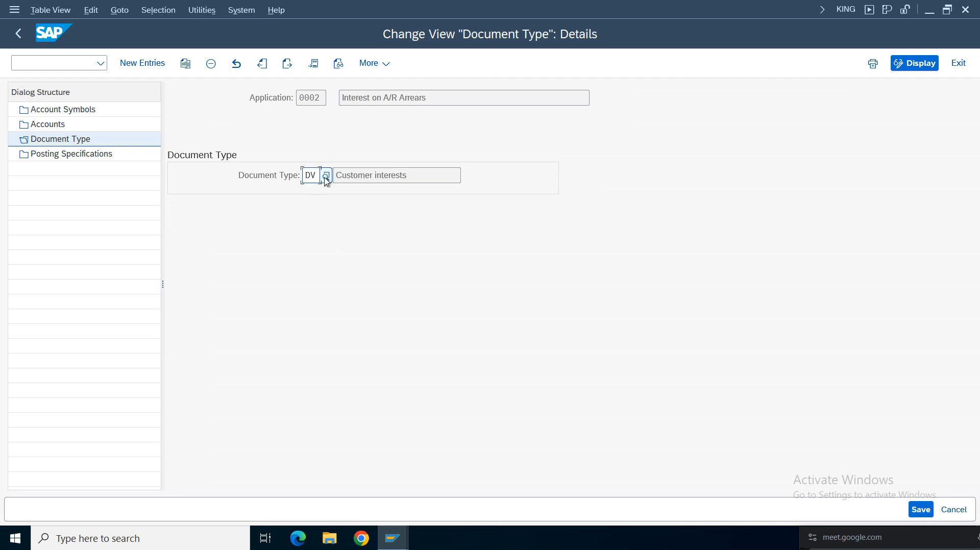
{"action": "key", "text": "F4"}
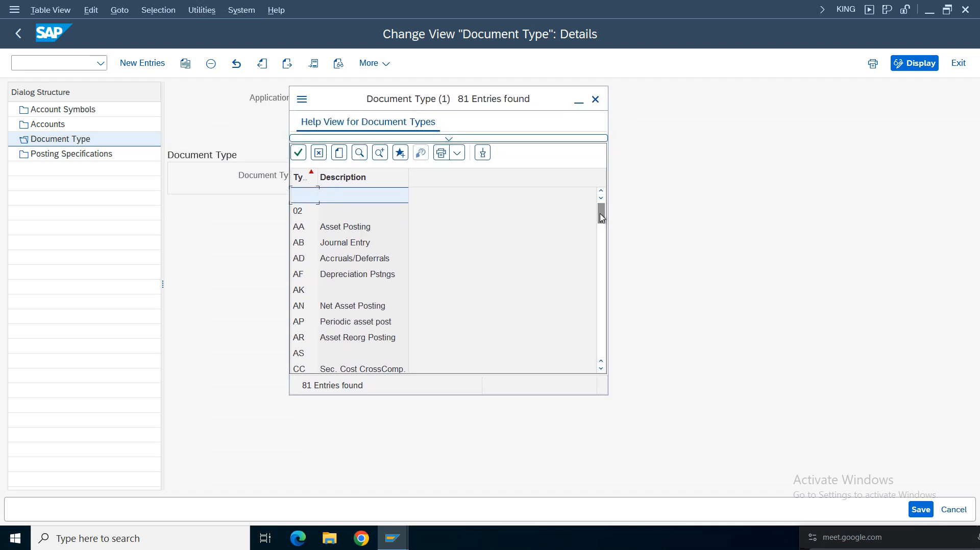
{"action": "left_click_drag", "start_coordinate": [602, 218], "coordinate": [601, 243]}
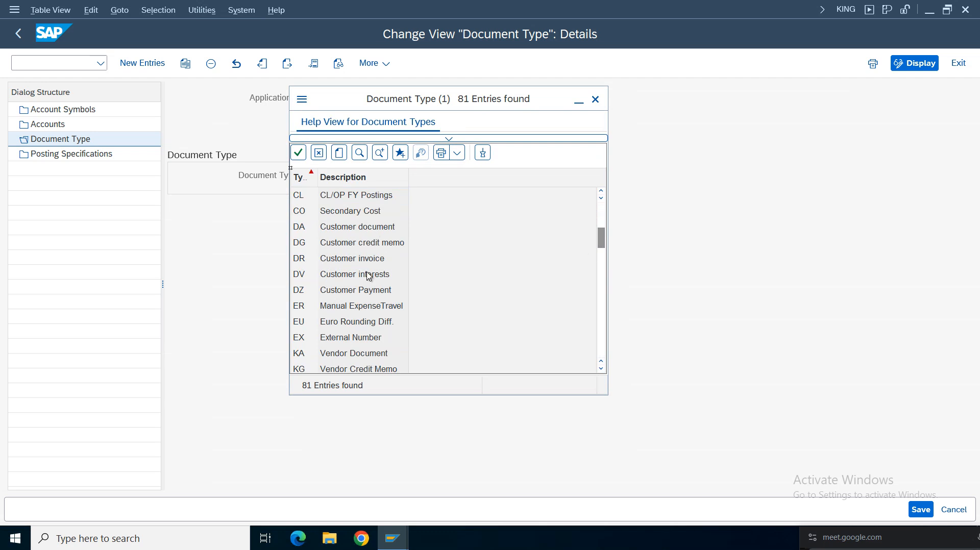
{"action": "left_click", "coordinate": [368, 275]}
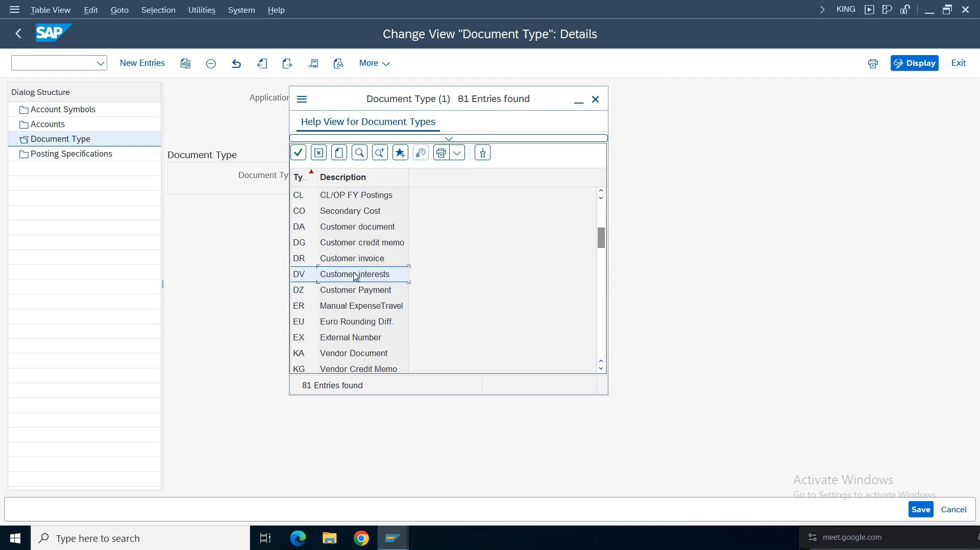
{"action": "double_click", "coordinate": [352, 276]}
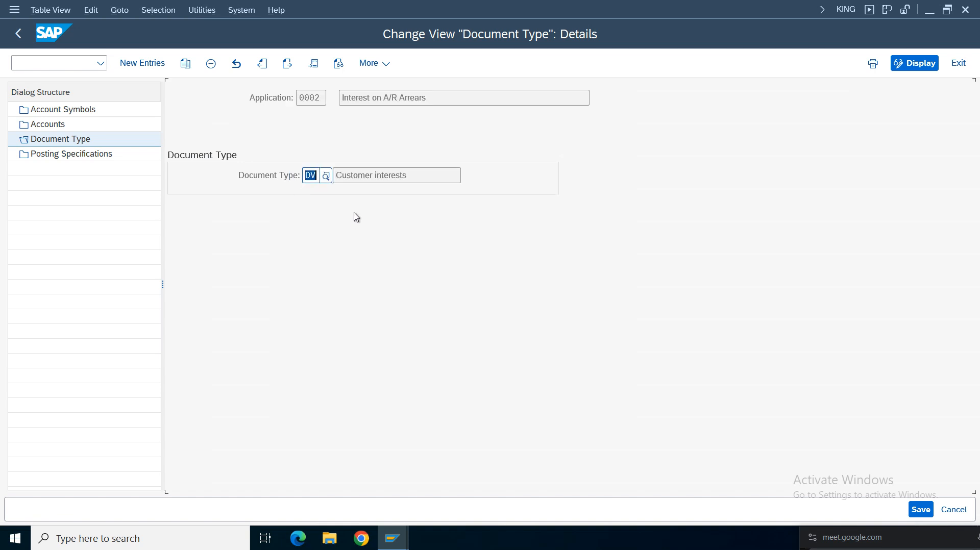
{"action": "left_click", "coordinate": [921, 509]}
Start a new posting specification for business transaction 1000 (Interest received posting), company code VZ01 and interest indicator VI
{"action": "double_click", "coordinate": [53, 159]}
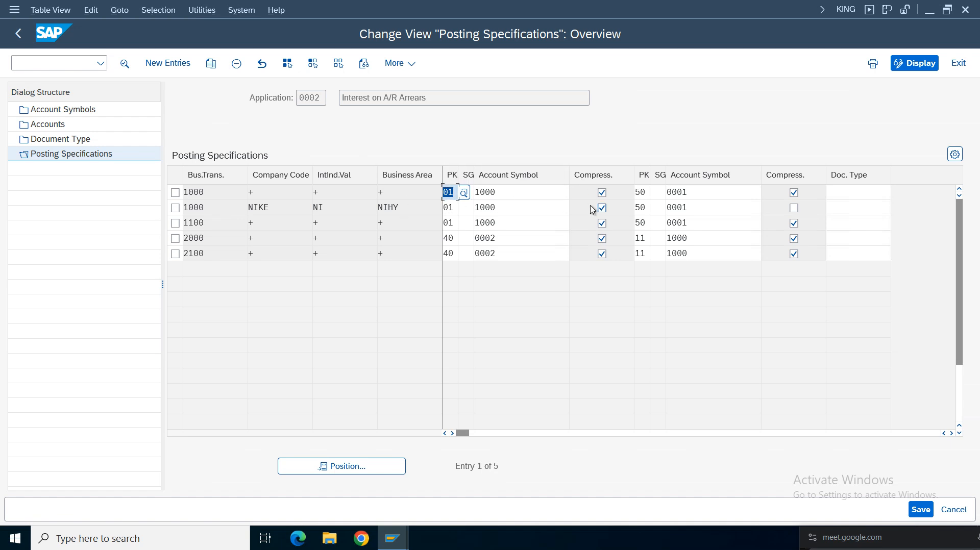
{"action": "left_click", "coordinate": [168, 63]}
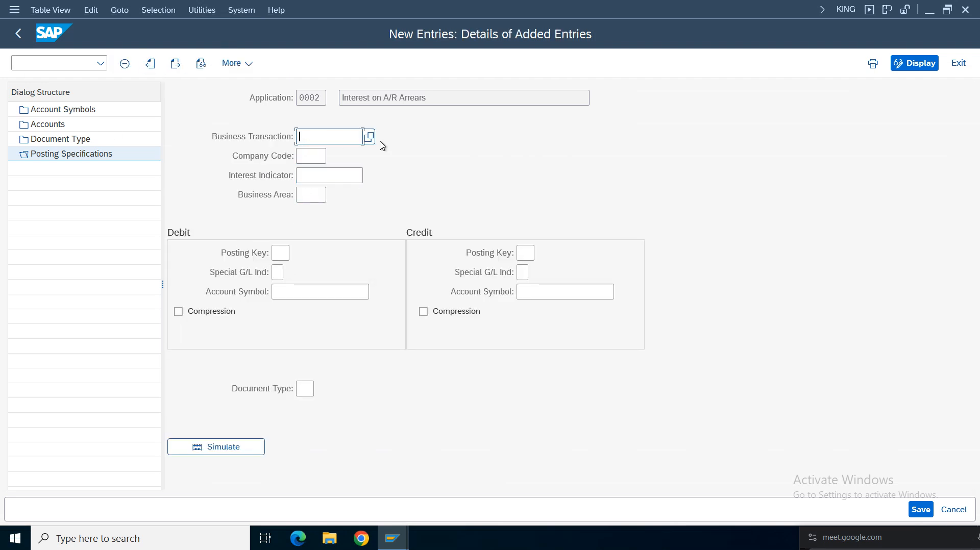
{"action": "key", "text": "F4"}
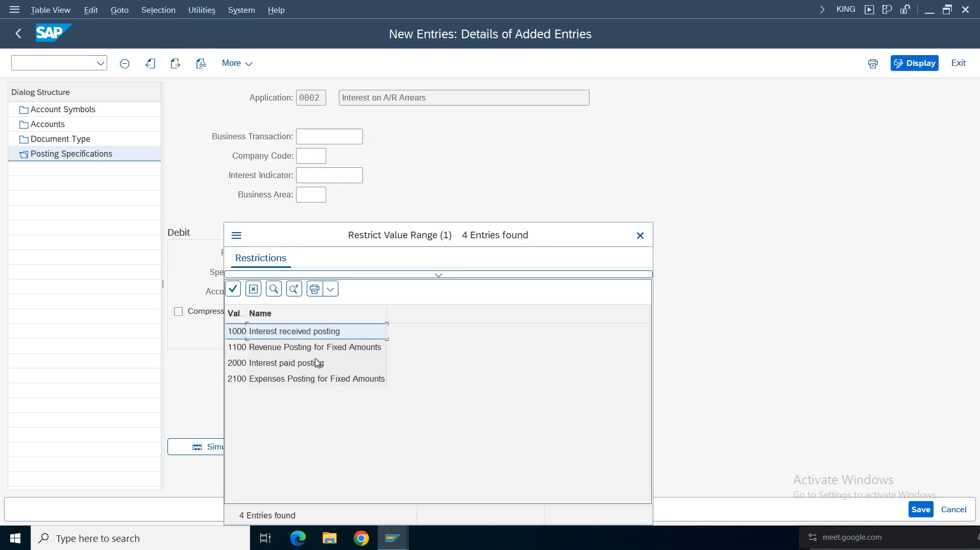
{"action": "double_click", "coordinate": [298, 334]}
{"action": "left_click", "coordinate": [315, 158]}
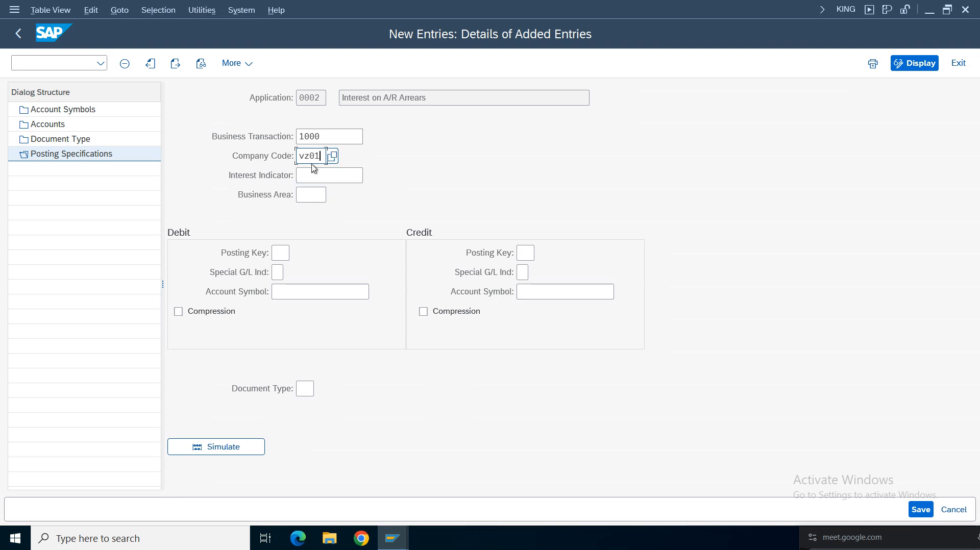
{"action": "left_click", "coordinate": [330, 176]}
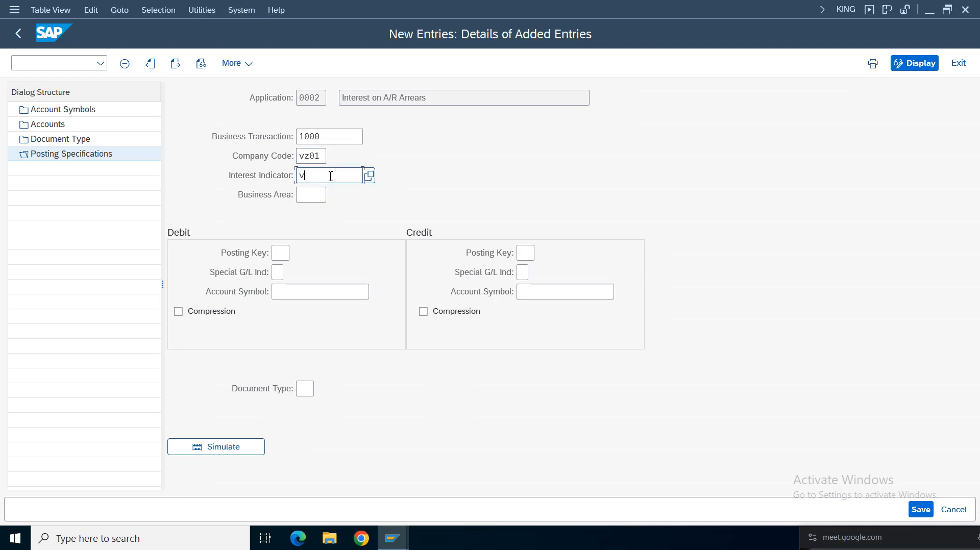
{"action": "type", "text": "vi"}
Choose business area VZHY (Verizon Hyderabad) for the new posting specification
{"action": "left_click", "coordinate": [311, 194]}
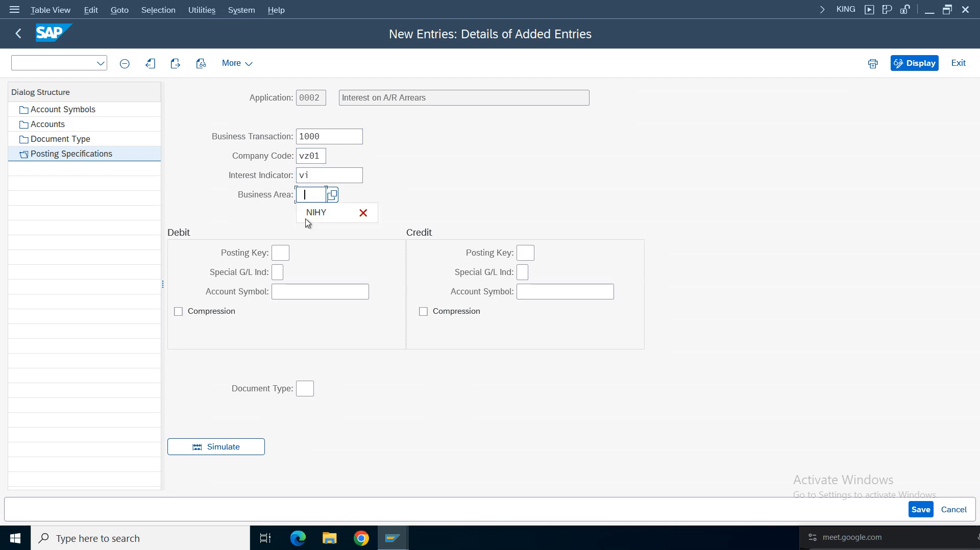
{"action": "left_click", "coordinate": [334, 195]}
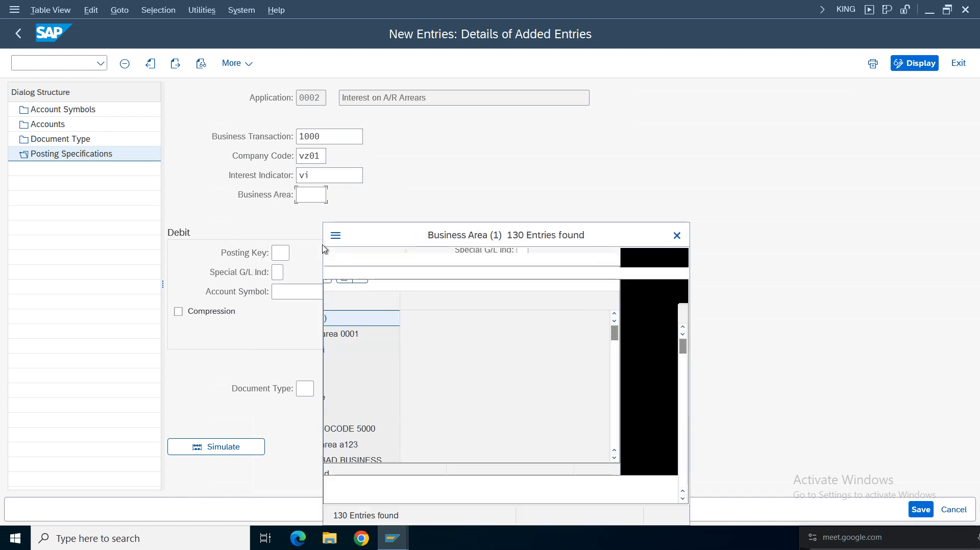
{"action": "left_click_drag", "start_coordinate": [683, 348], "coordinate": [681, 472]}
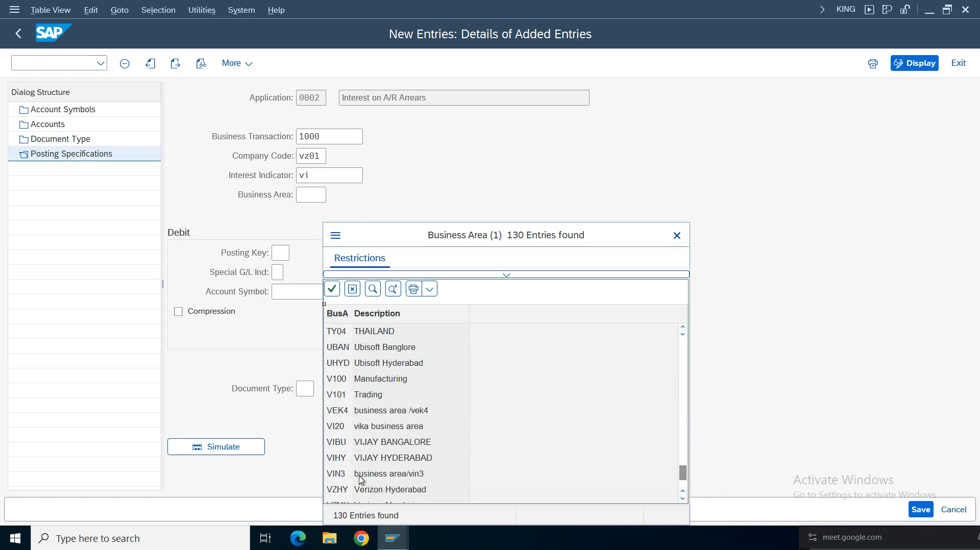
{"action": "left_click_drag", "start_coordinate": [682, 475], "coordinate": [683, 481]}
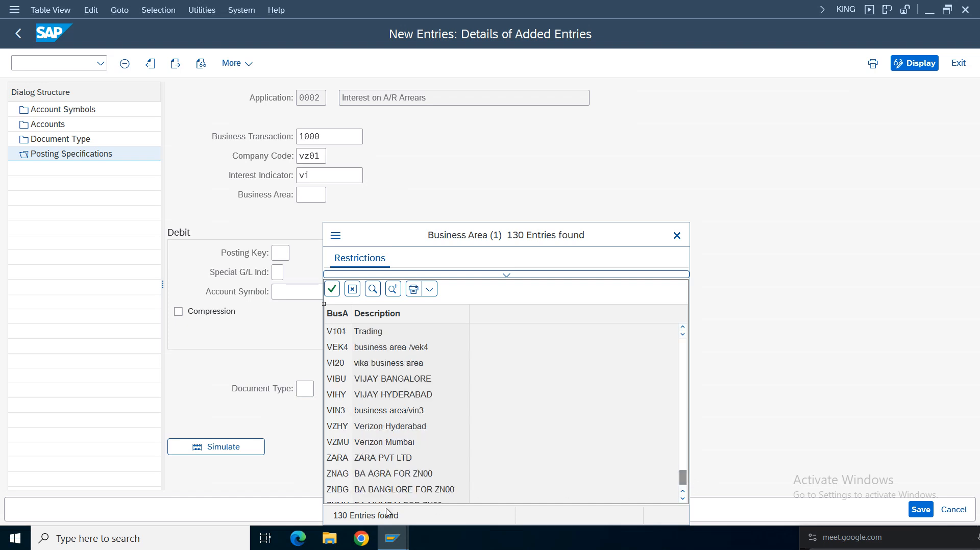
{"action": "double_click", "coordinate": [378, 426]}
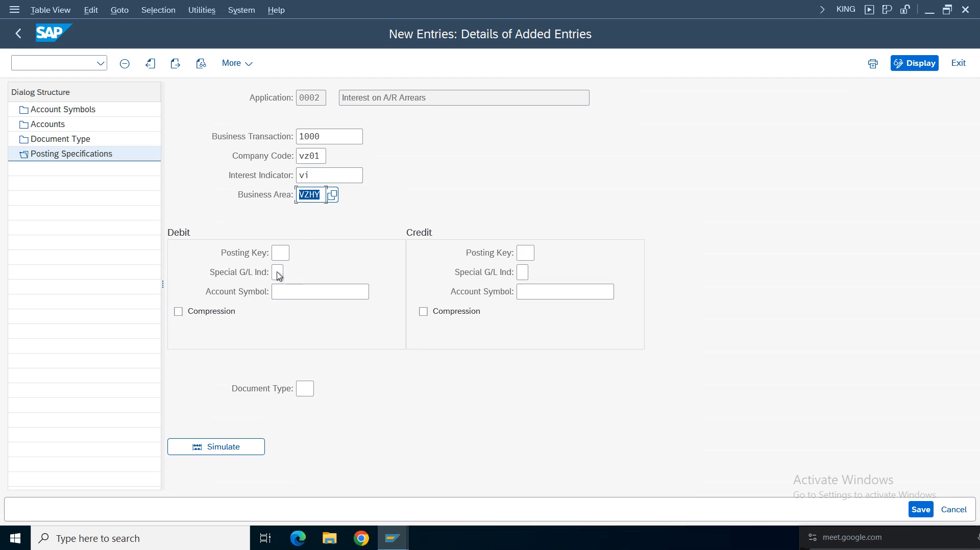
Set the debit side to posting key 01 and account symbol 1000 (Customer Posting)
{"action": "left_click", "coordinate": [280, 253]}
{"action": "type", "text": "01"}
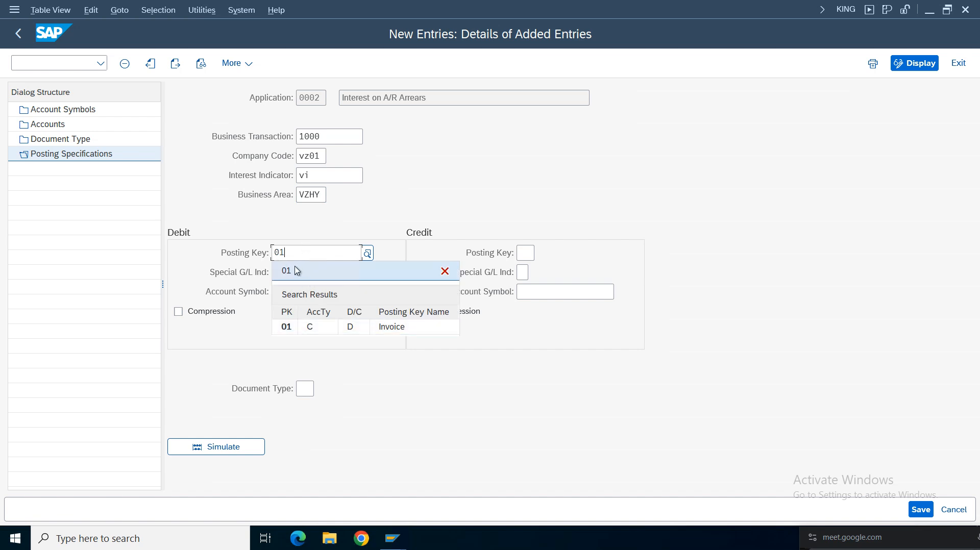
{"action": "left_click", "coordinate": [289, 328]}
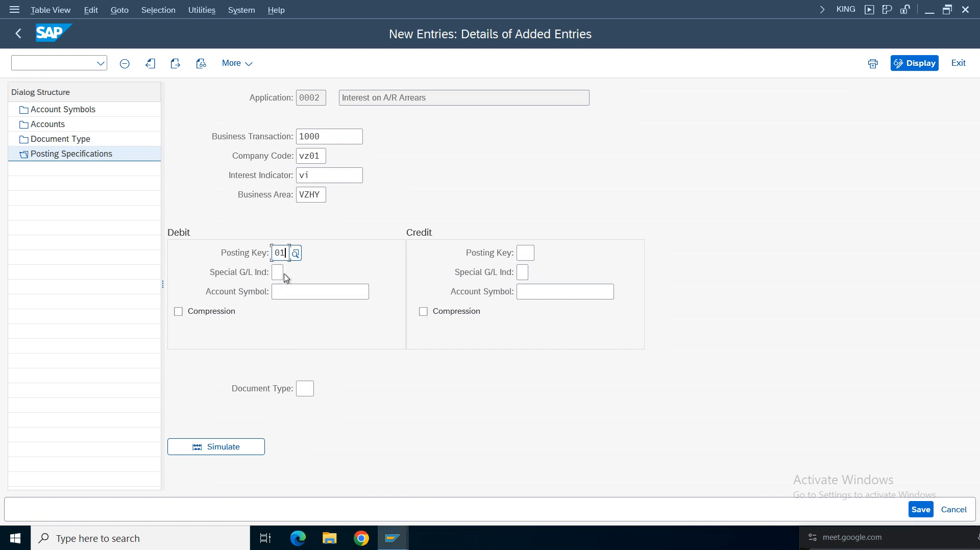
{"action": "left_click", "coordinate": [300, 291]}
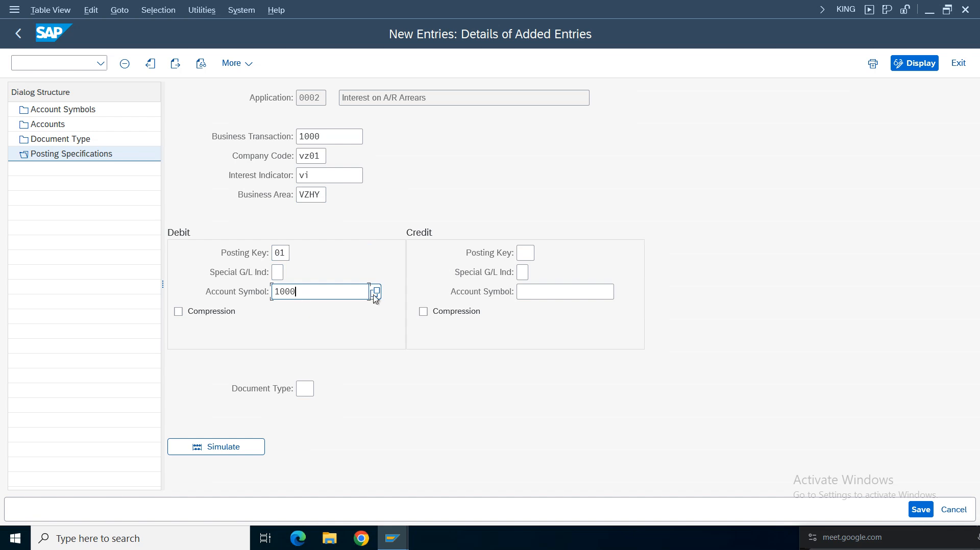
{"action": "key", "text": "F4"}
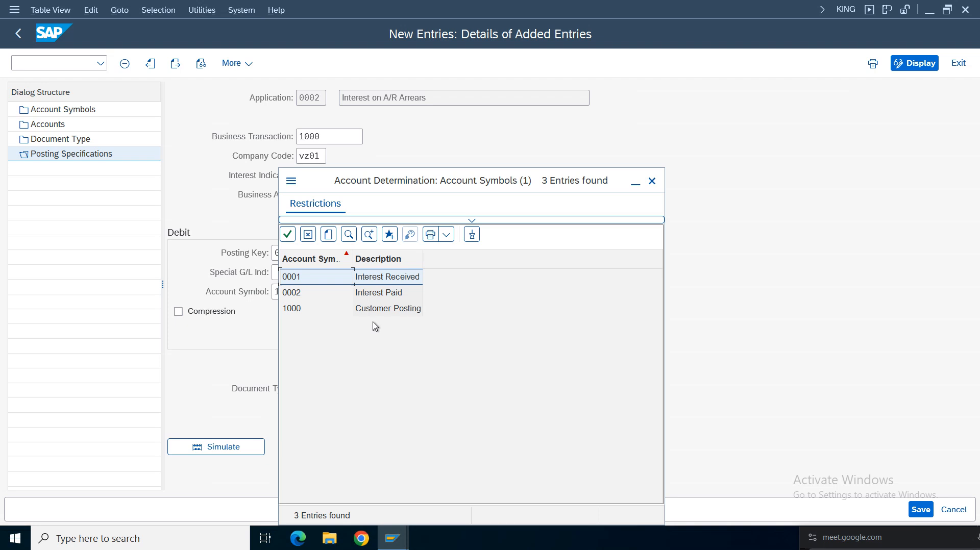
{"action": "left_click", "coordinate": [651, 181]}
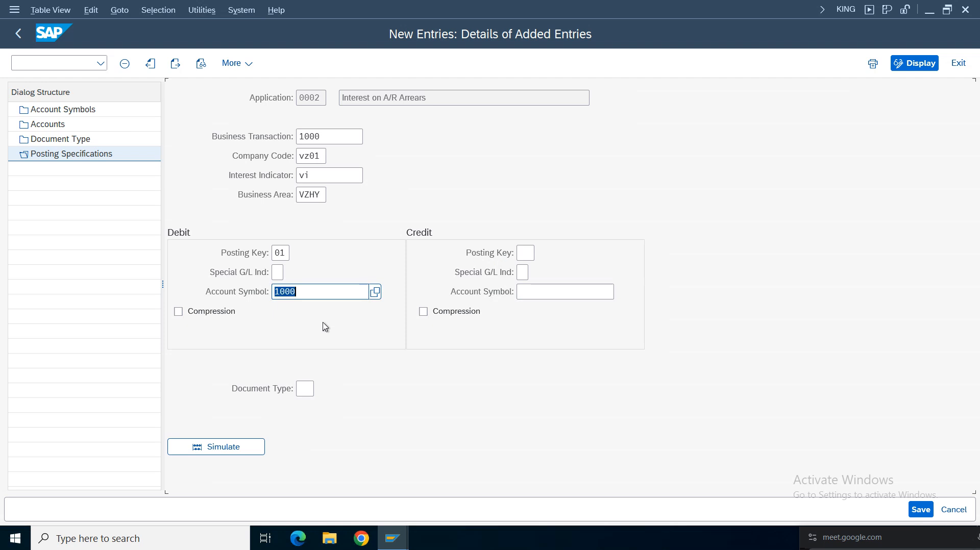
{"action": "left_click", "coordinate": [375, 292]}
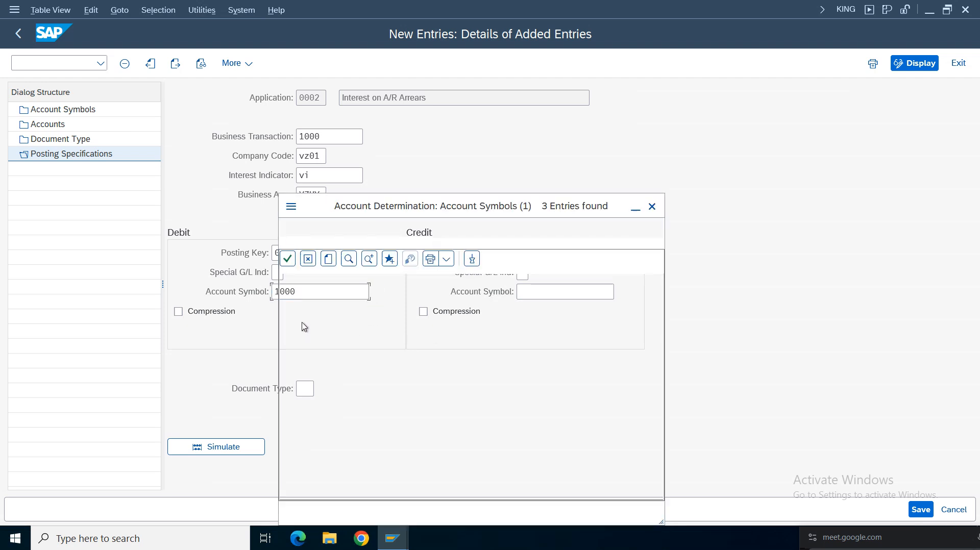
{"action": "double_click", "coordinate": [384, 317]}
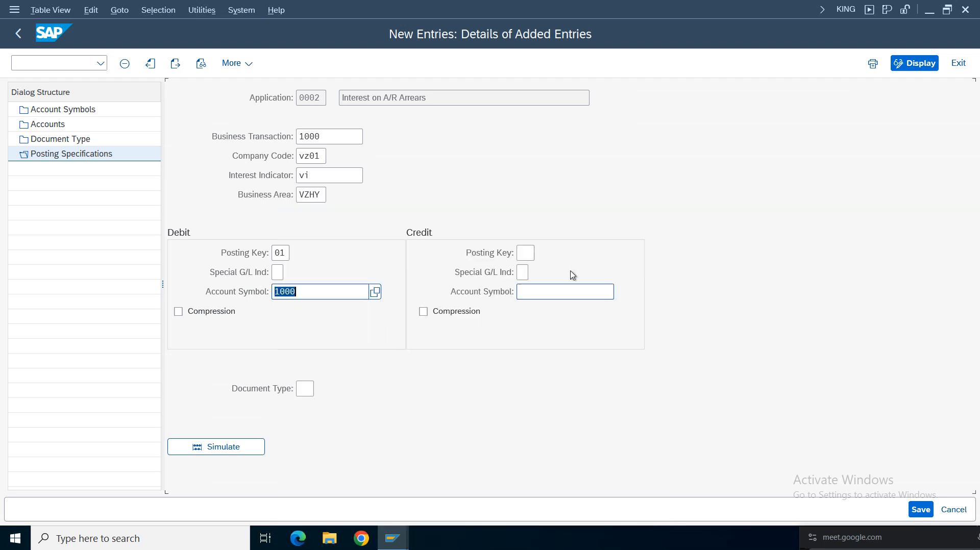
Set the credit side to posting key 50 and account symbol 0001 (Interest Received)
{"action": "left_click", "coordinate": [526, 252]}
{"action": "type", "text": "50"}
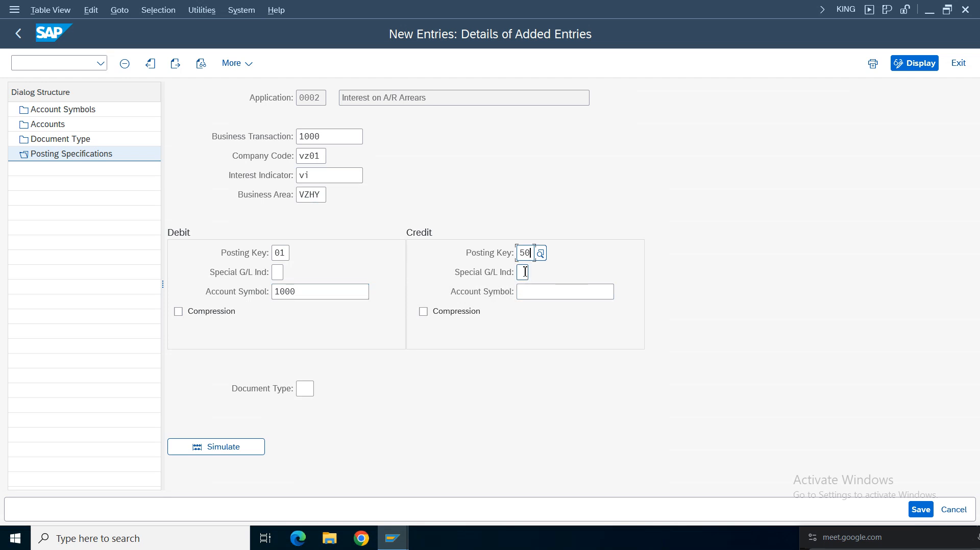
{"action": "left_click", "coordinate": [546, 294]}
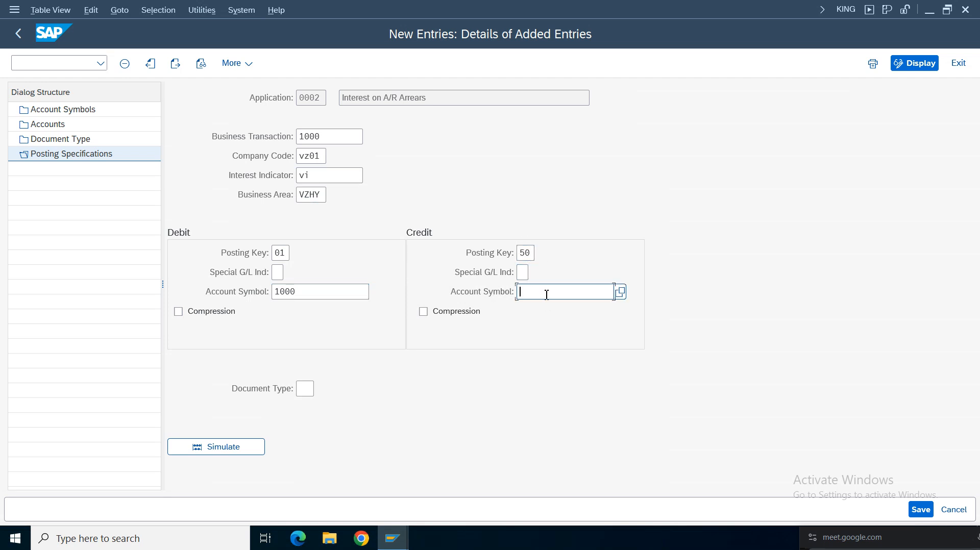
{"action": "left_click", "coordinate": [620, 292]}
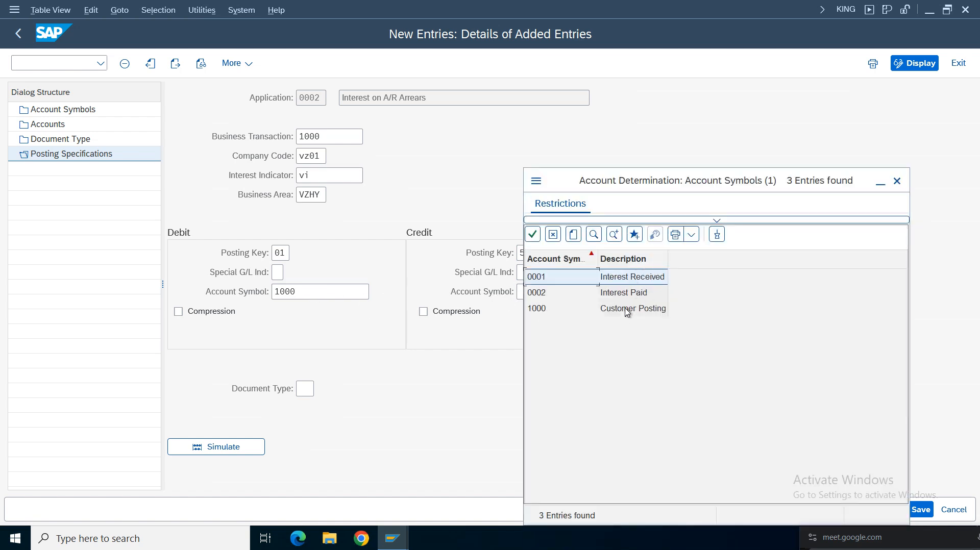
{"action": "double_click", "coordinate": [619, 276]}
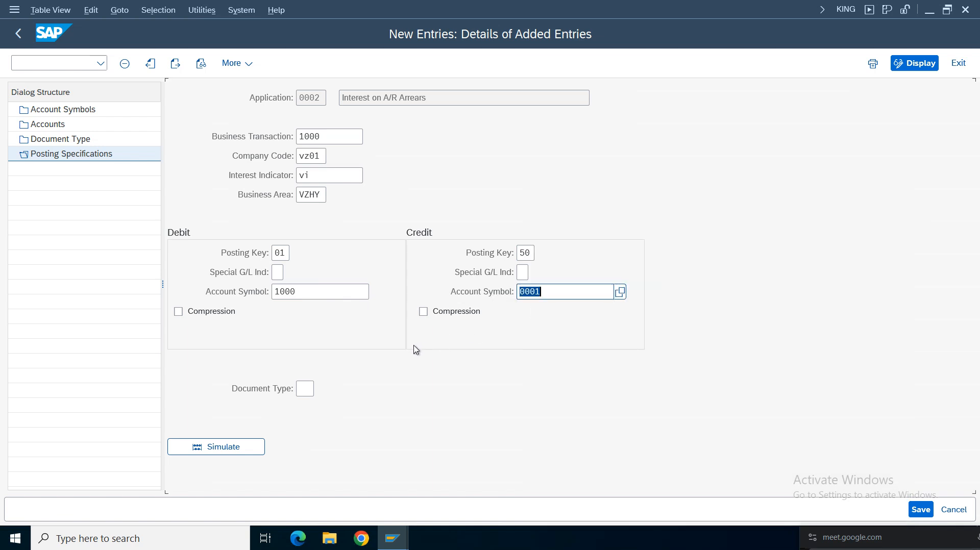
Leave the document type blank, save the new posting specification and return to the overview
{"action": "left_click", "coordinate": [308, 390]}
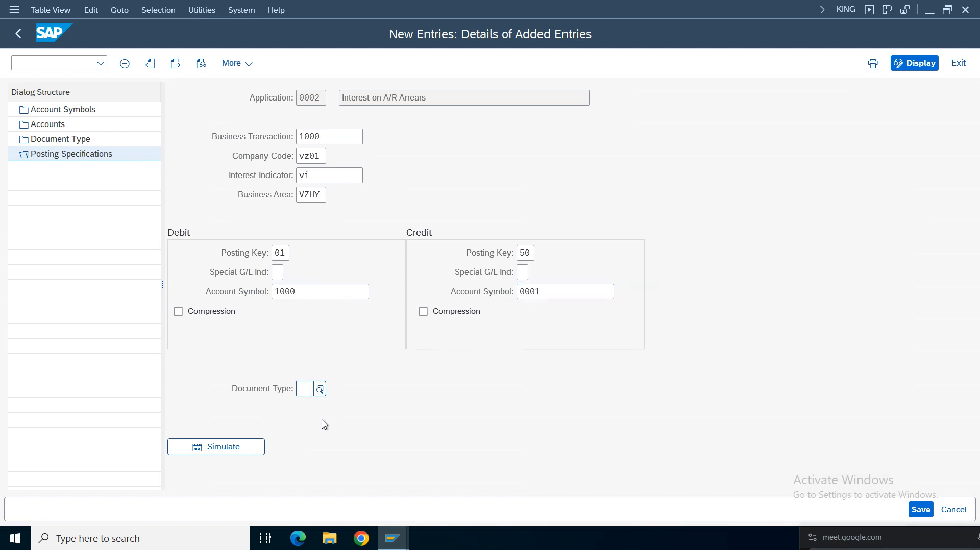
{"action": "left_click", "coordinate": [921, 509]}
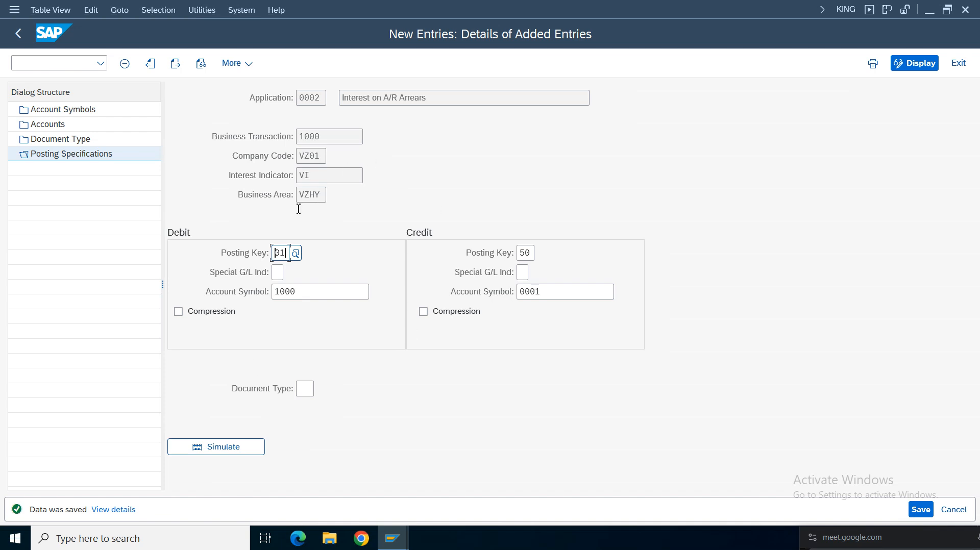
{"action": "left_click_drag", "start_coordinate": [298, 209], "coordinate": [386, 341]}
{"action": "left_click", "coordinate": [17, 33]}
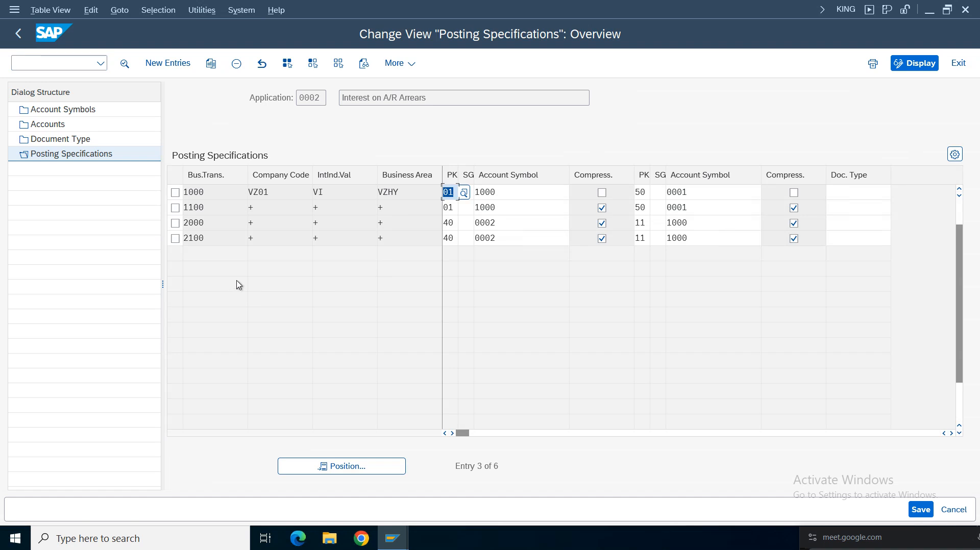
Select the VZ01 entry in the posting specifications and turn on its debit compression
{"action": "left_click_drag", "start_coordinate": [959, 255], "coordinate": [964, 197]}
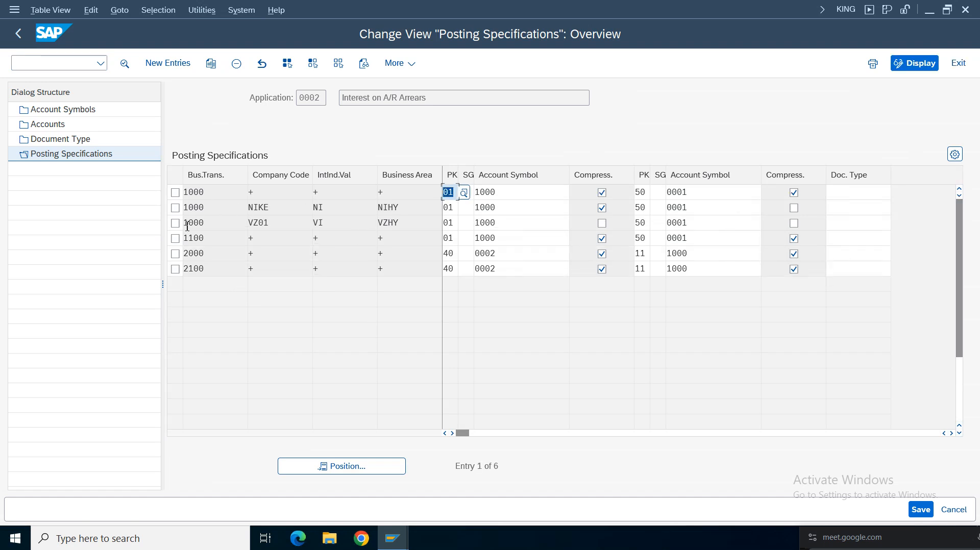
{"action": "left_click", "coordinate": [175, 223]}
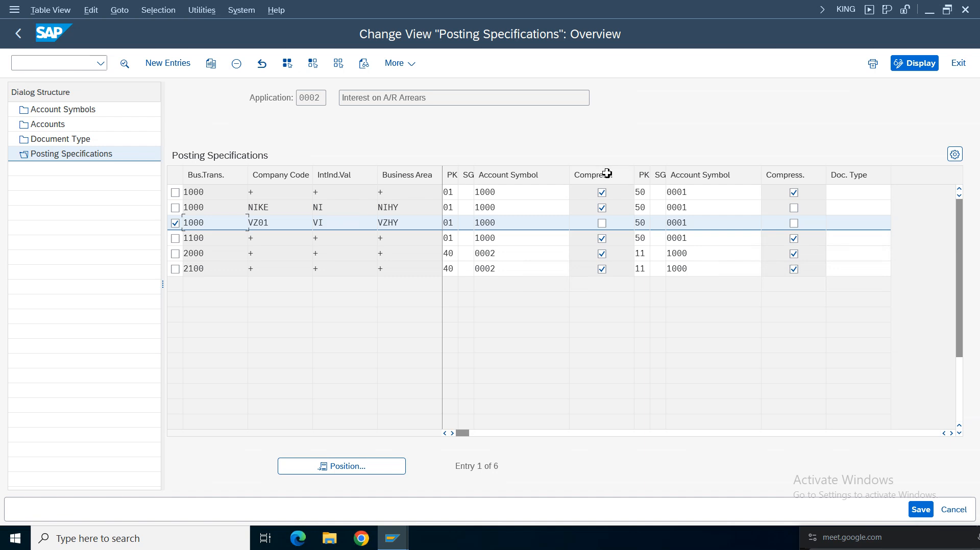
{"action": "left_click", "coordinate": [593, 218]}
{"action": "left_click", "coordinate": [602, 225]}
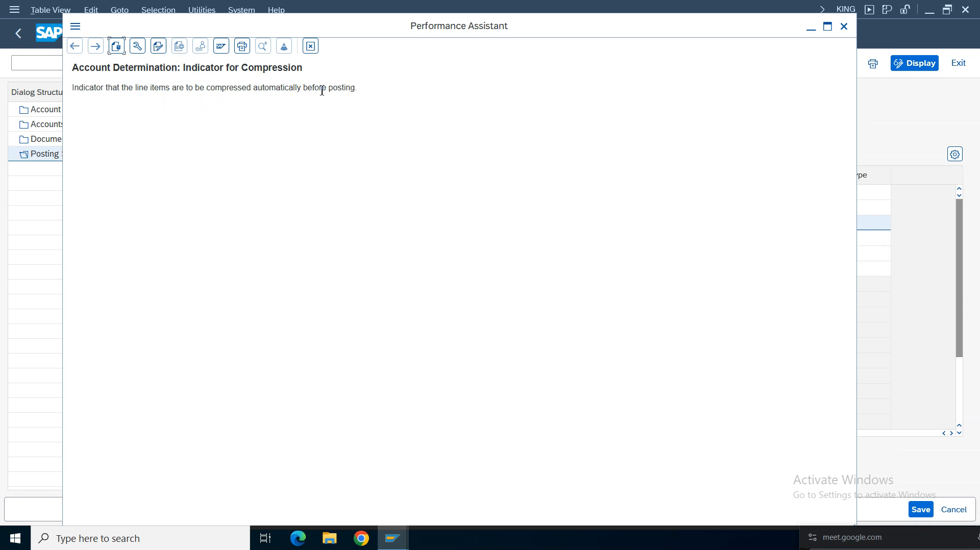
Read the help text explaining the compression indicator and close it
{"action": "left_click_drag", "start_coordinate": [380, 92], "coordinate": [60, 63]}
{"action": "left_click", "coordinate": [331, 165]}
{"action": "left_click_drag", "start_coordinate": [210, 87], "coordinate": [51, 87]}
{"action": "left_click", "coordinate": [239, 164]}
{"action": "left_click", "coordinate": [326, 139]}
{"action": "left_click_drag", "start_coordinate": [384, 93], "coordinate": [61, 63]}
{"action": "left_click", "coordinate": [267, 159]}
{"action": "left_click", "coordinate": [310, 46]}
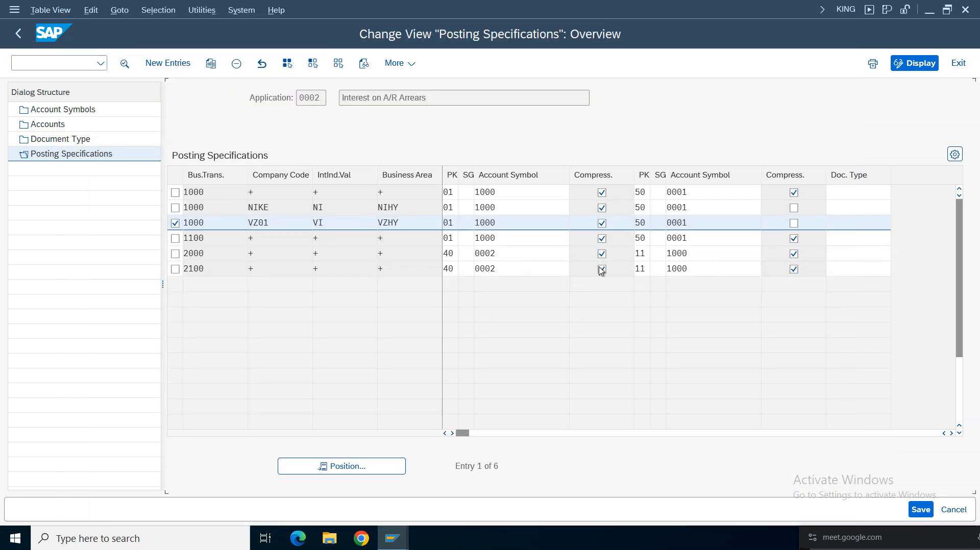
Try credit compression for the VZ01 entry, checking its help text, and clear both compression indicators again
{"action": "left_click", "coordinate": [794, 223]}
{"action": "key", "text": "F1"}
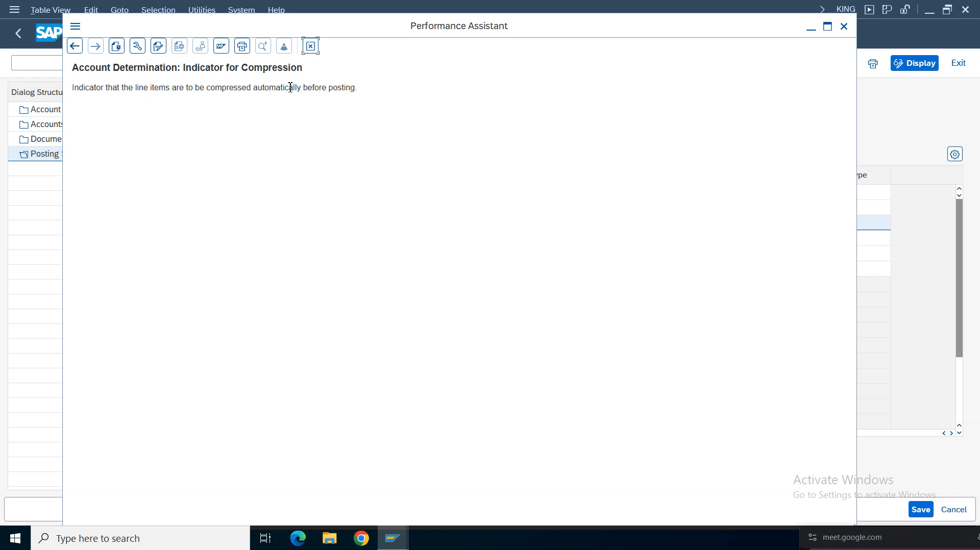
{"action": "left_click", "coordinate": [310, 46]}
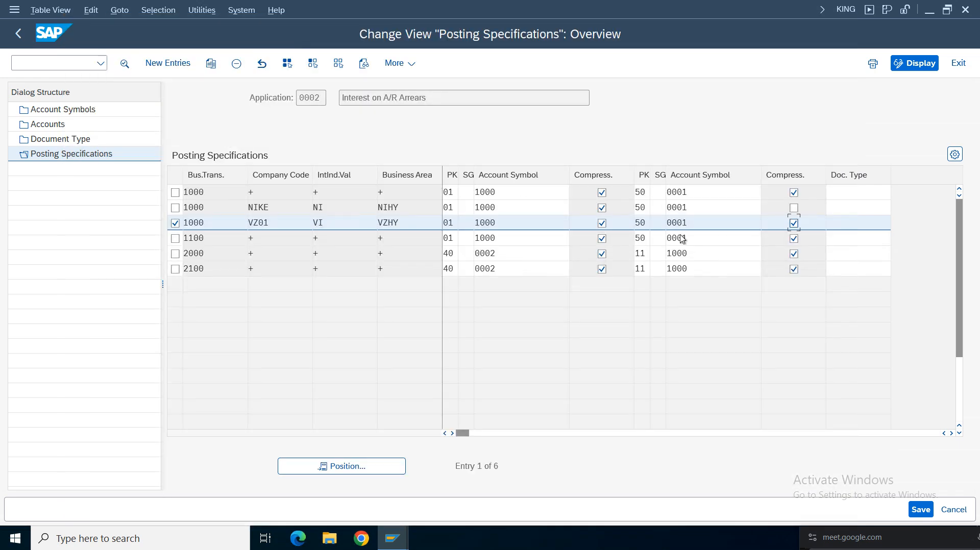
{"action": "left_click", "coordinate": [601, 223]}
{"action": "left_click", "coordinate": [794, 224]}
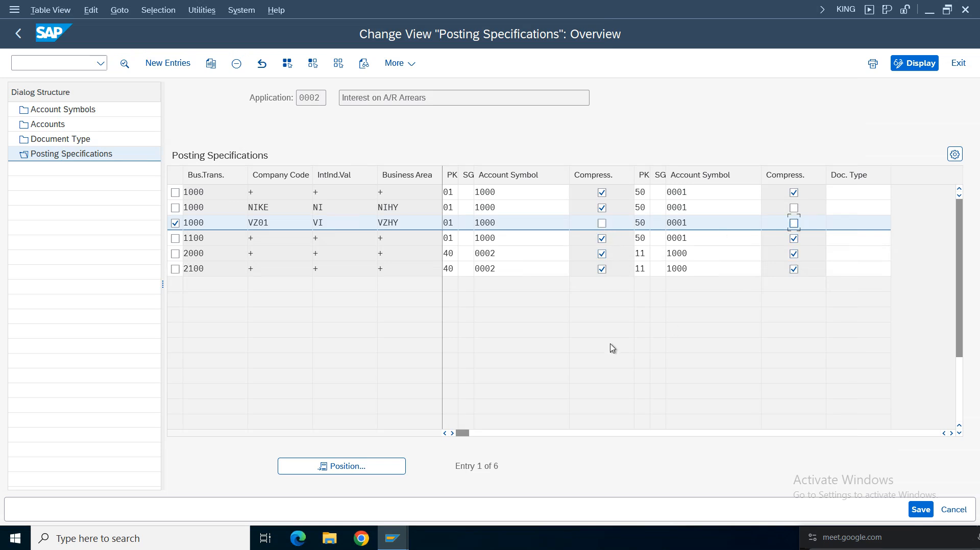
Save the posting specifications, and back in the IMG collapse Interest Posting and expand Printout under Interest Calculation
{"action": "left_click", "coordinate": [921, 510]}
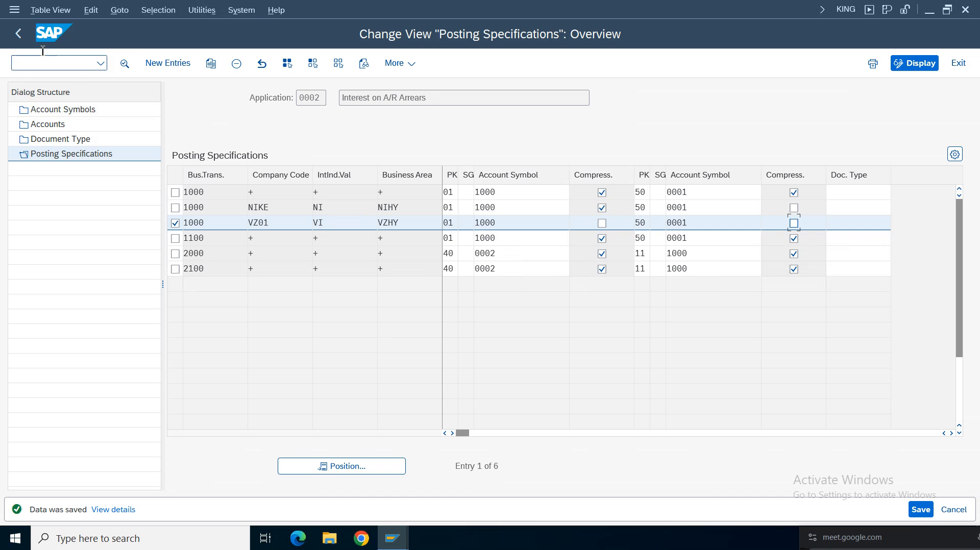
{"action": "left_click", "coordinate": [18, 34]}
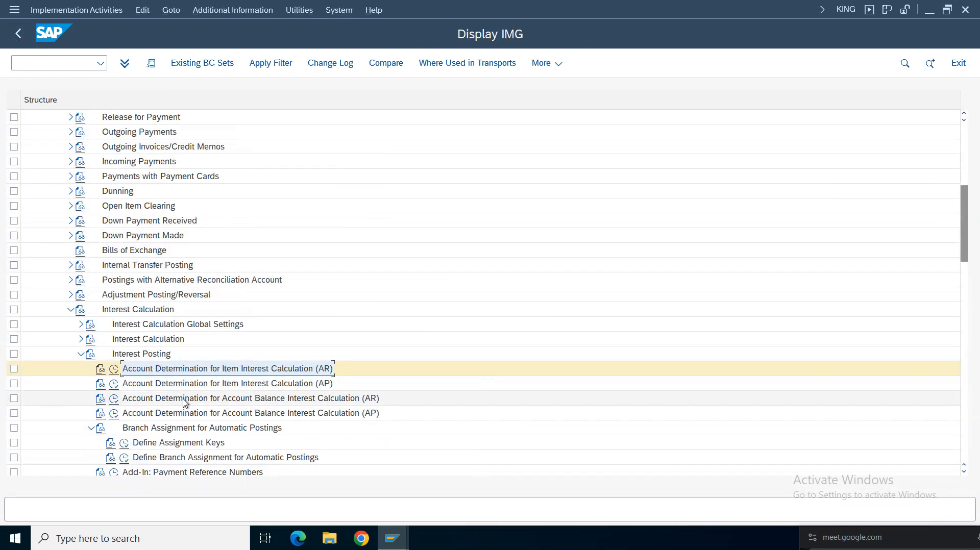
{"action": "left_click", "coordinate": [80, 354]}
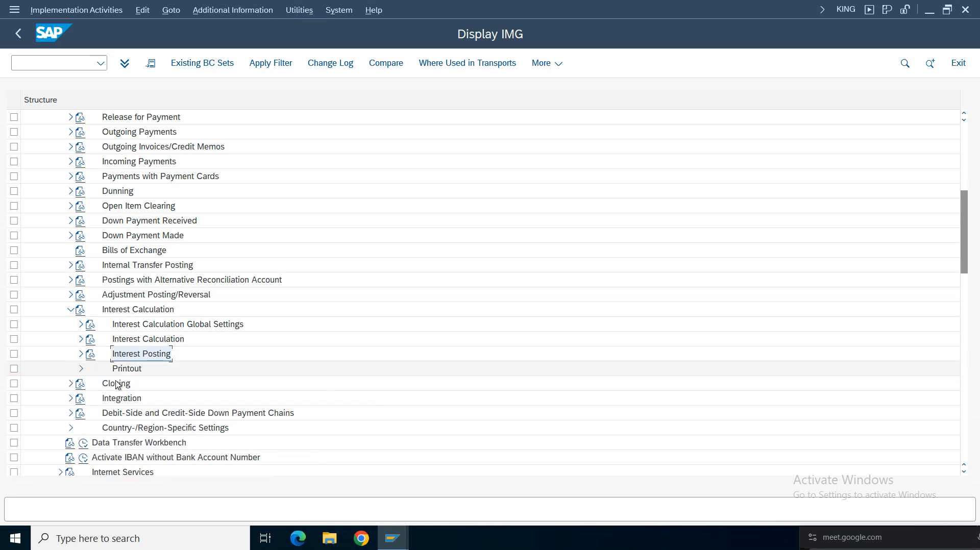
{"action": "left_click", "coordinate": [81, 369]}
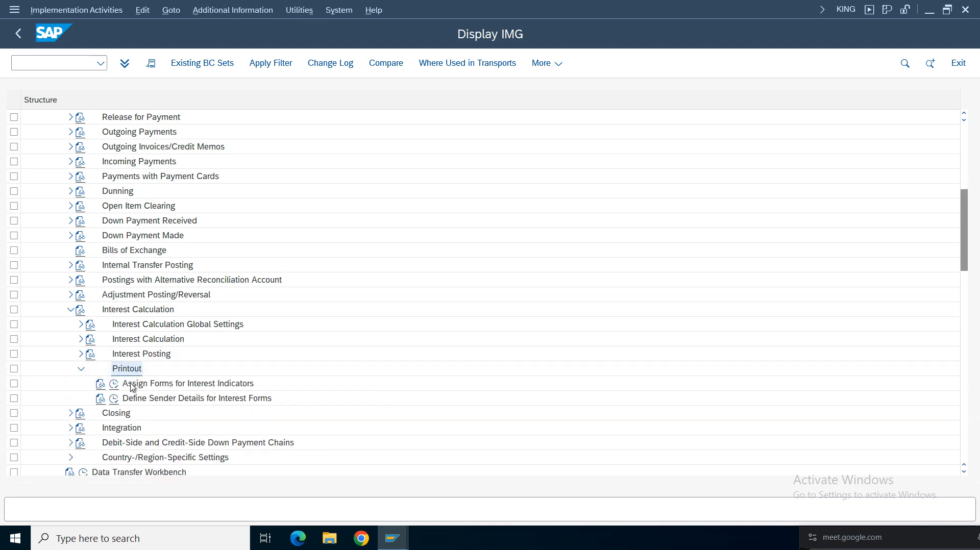
Open the Assign Forms for Interest Indicators activity under Interest Calculation > Printout in the IMG
{"action": "left_click", "coordinate": [136, 387]}
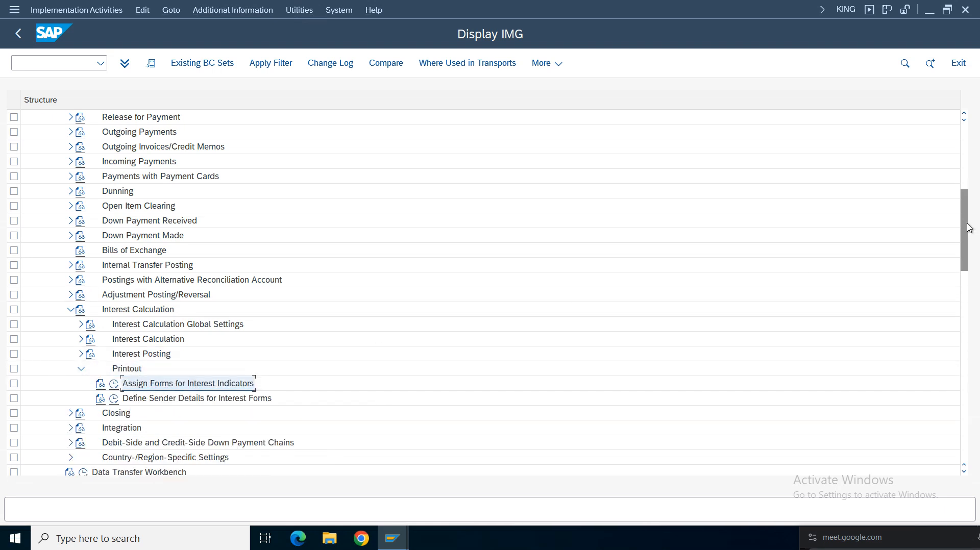
{"action": "scroll", "coordinate": [612, 205], "scroll_direction": "down", "scroll_amount": 1}
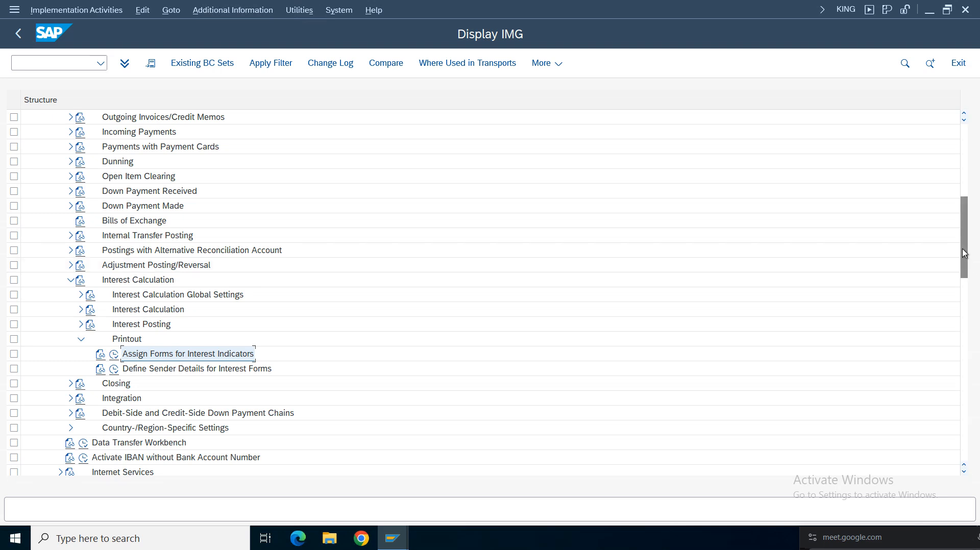
{"action": "scroll", "coordinate": [148, 311], "scroll_direction": "down", "scroll_amount": 2}
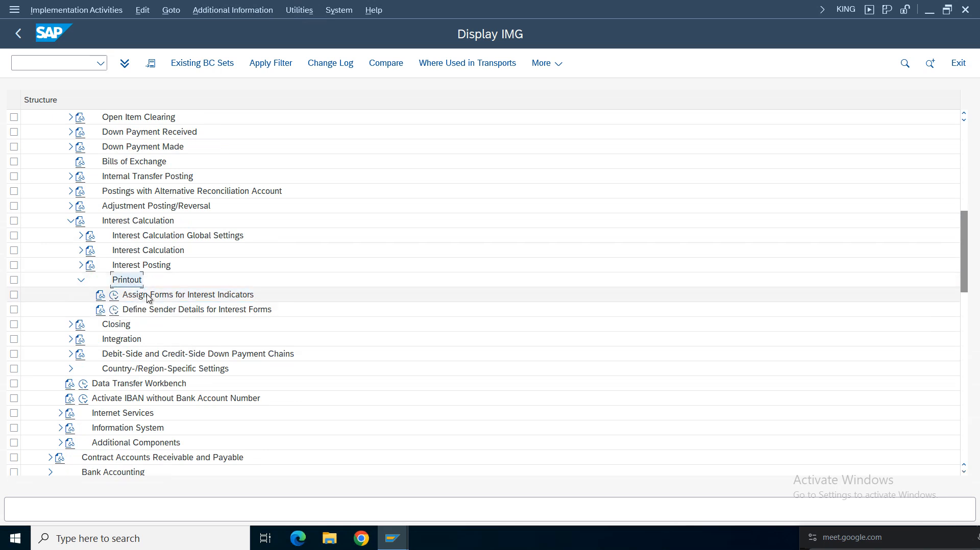
{"action": "left_click", "coordinate": [114, 296]}
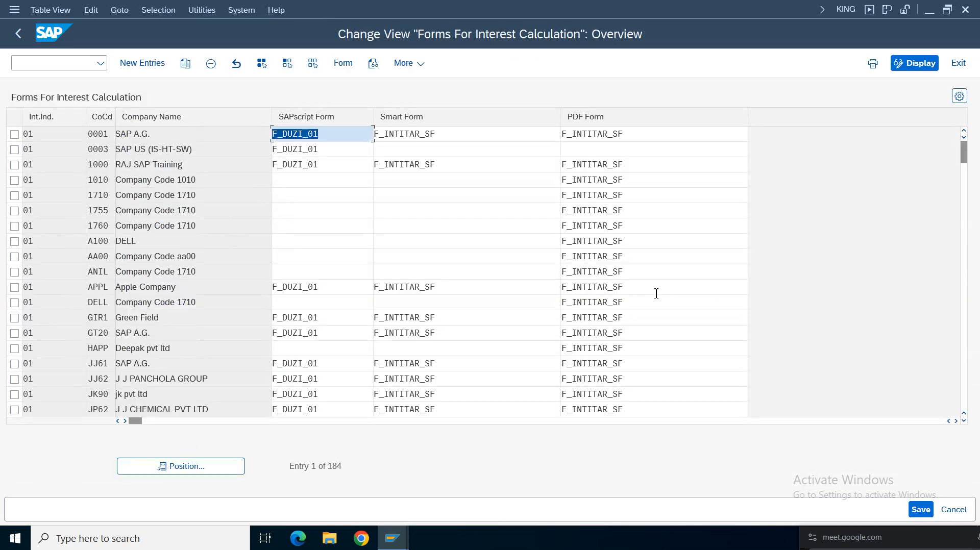
Look through the interest calculation forms table for the Nike India entry with interest indicator NI
{"action": "left_click_drag", "start_coordinate": [964, 158], "coordinate": [965, 192]}
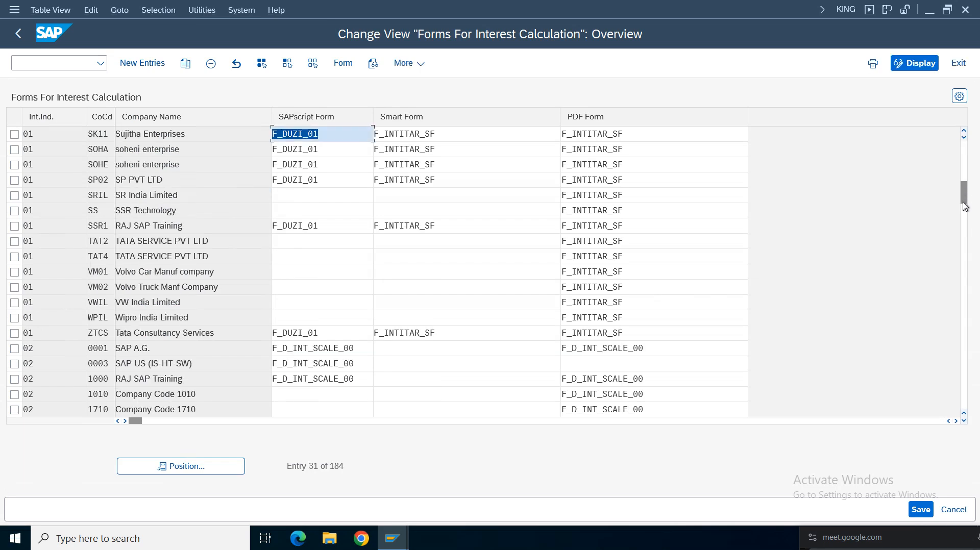
{"action": "scroll", "coordinate": [393, 133], "scroll_direction": "down", "scroll_amount": 5}
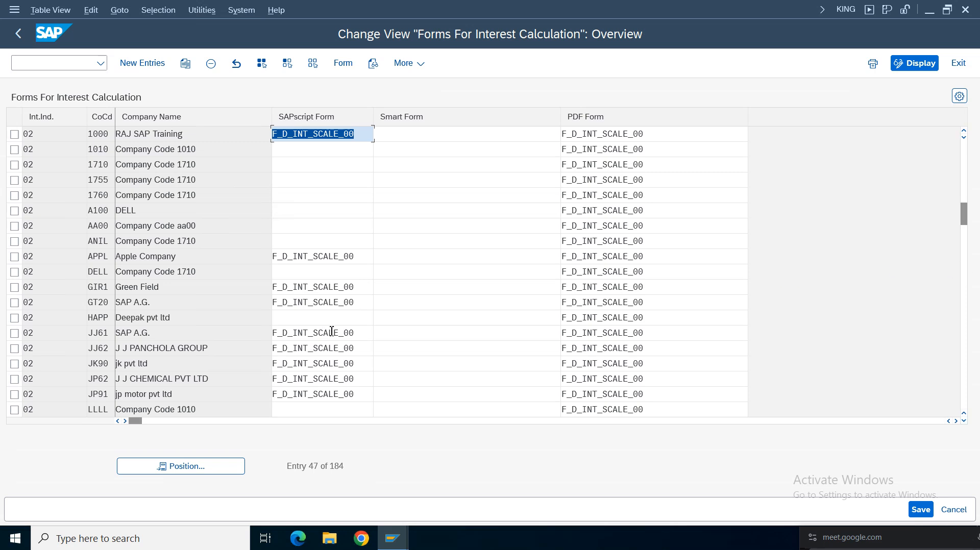
{"action": "left_click", "coordinate": [198, 467]}
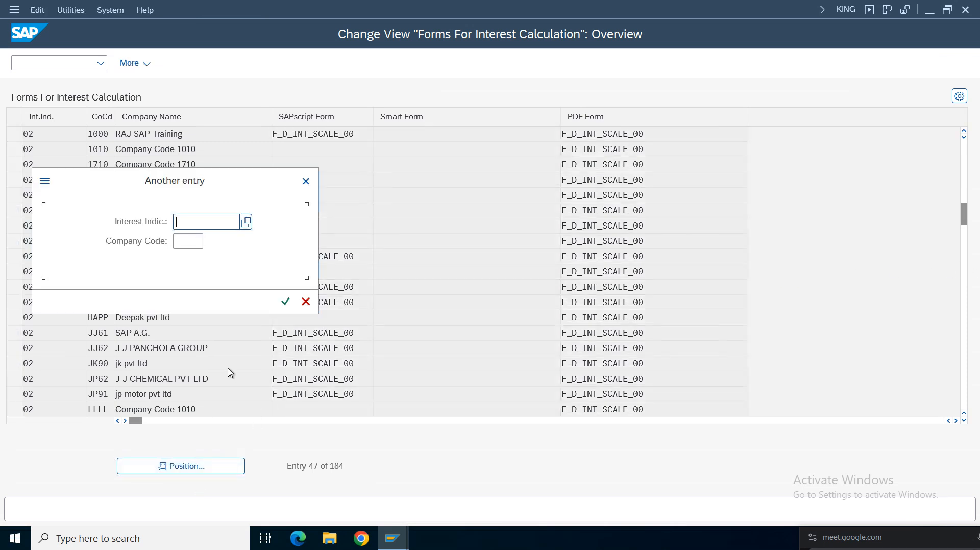
{"action": "left_click", "coordinate": [305, 179]}
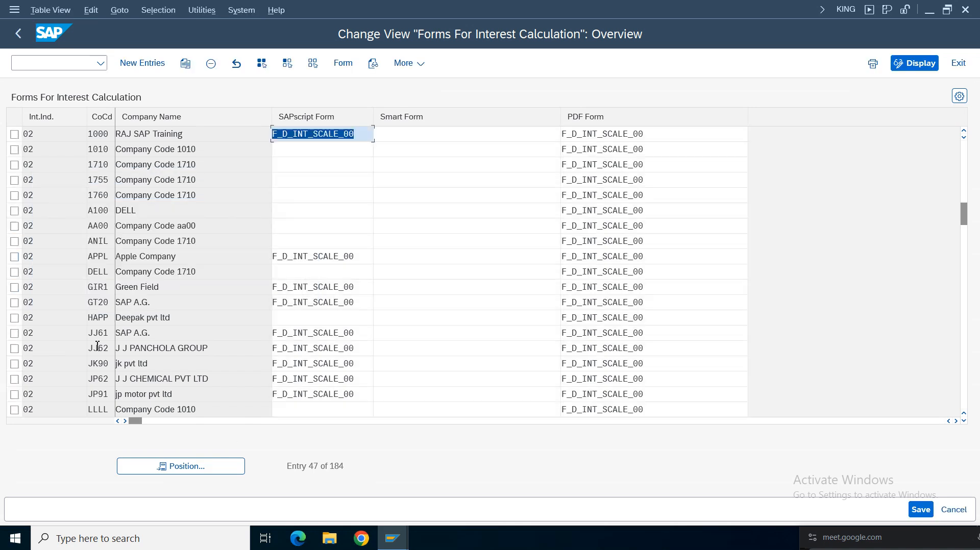
{"action": "left_click", "coordinate": [70, 334]}
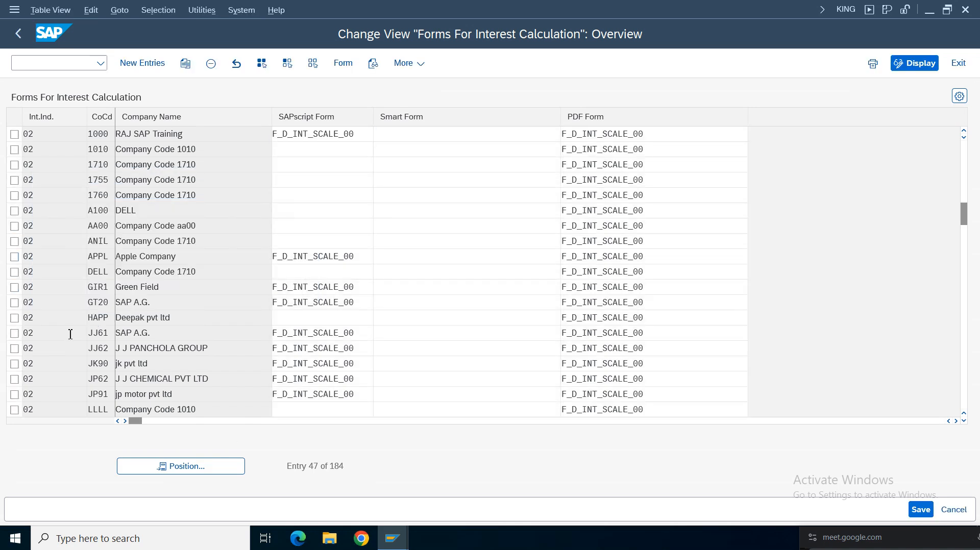
{"action": "scroll", "coordinate": [70, 334], "scroll_direction": "down", "scroll_amount": 6}
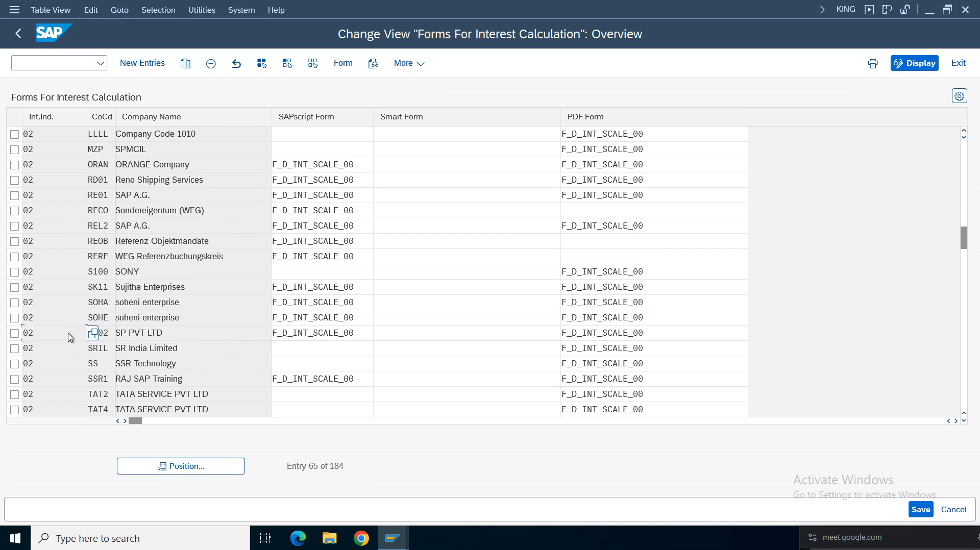
{"action": "scroll", "coordinate": [71, 336], "scroll_direction": "down", "scroll_amount": 6}
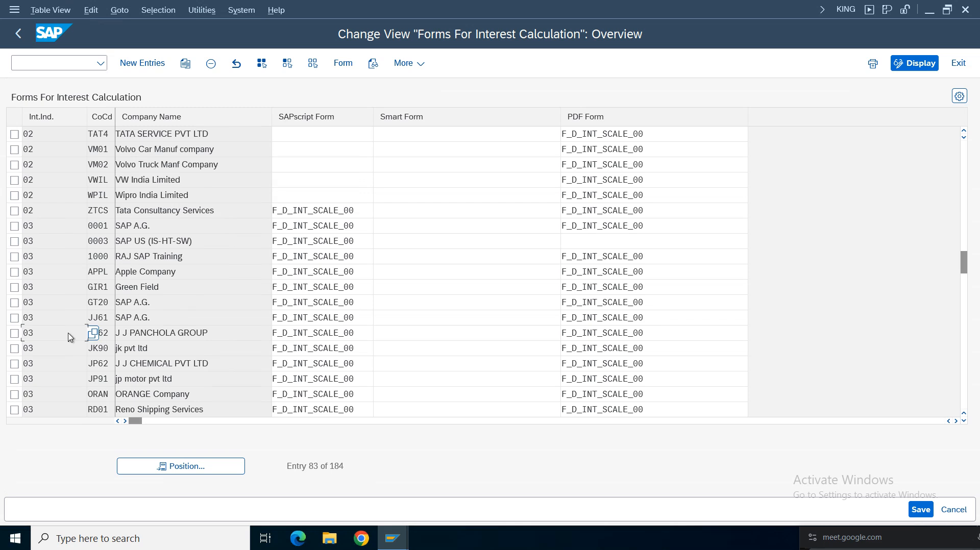
{"action": "scroll", "coordinate": [71, 337], "scroll_direction": "down", "scroll_amount": 18}
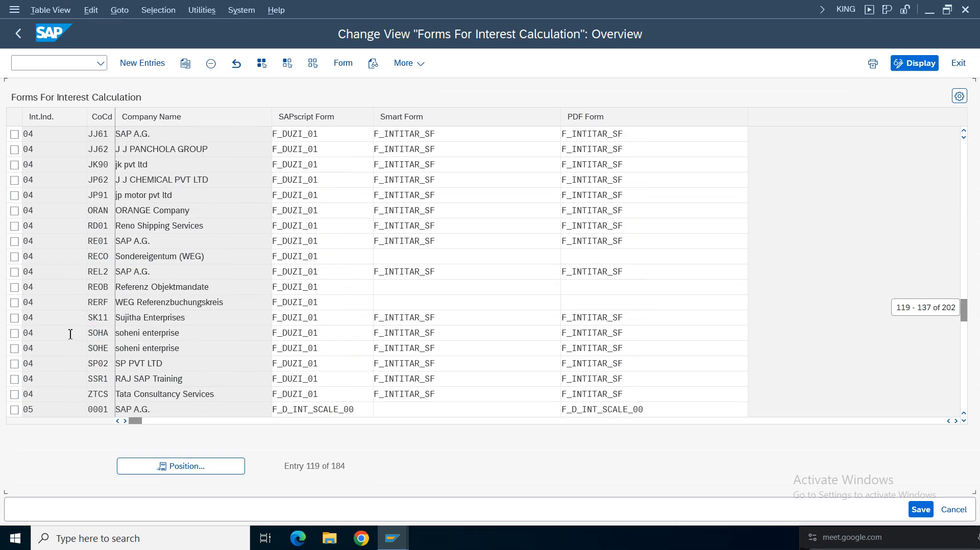
{"action": "scroll", "coordinate": [70, 336], "scroll_direction": "down", "scroll_amount": 6}
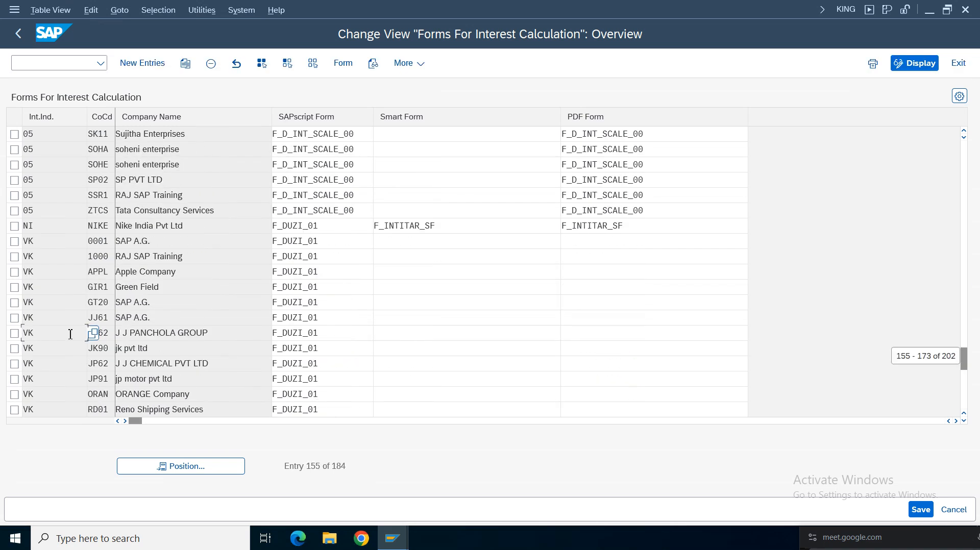
{"action": "scroll", "coordinate": [70, 337], "scroll_direction": "down", "scroll_amount": 6}
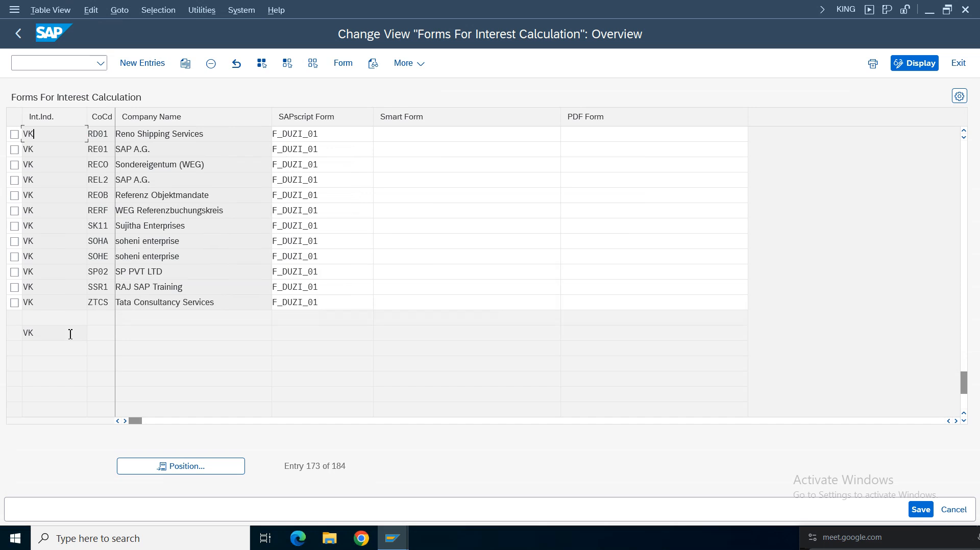
{"action": "scroll", "coordinate": [71, 337], "scroll_direction": "up", "scroll_amount": 6}
{"action": "scroll", "coordinate": [71, 337], "scroll_direction": "down", "scroll_amount": 6}
{"action": "scroll", "coordinate": [70, 337], "scroll_direction": "up", "scroll_amount": 6}
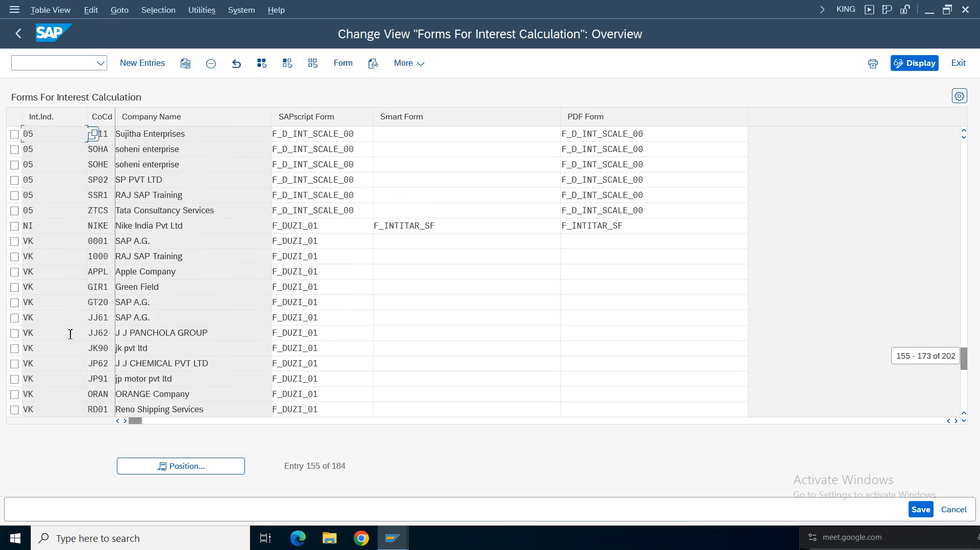
{"action": "scroll", "coordinate": [70, 335], "scroll_direction": "up", "scroll_amount": 6}
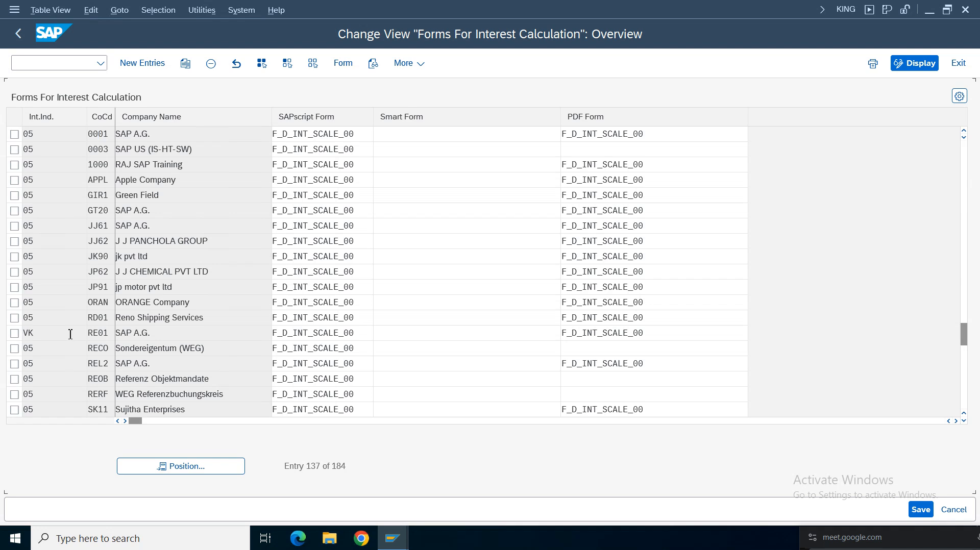
{"action": "scroll", "coordinate": [71, 334], "scroll_direction": "down", "scroll_amount": 6}
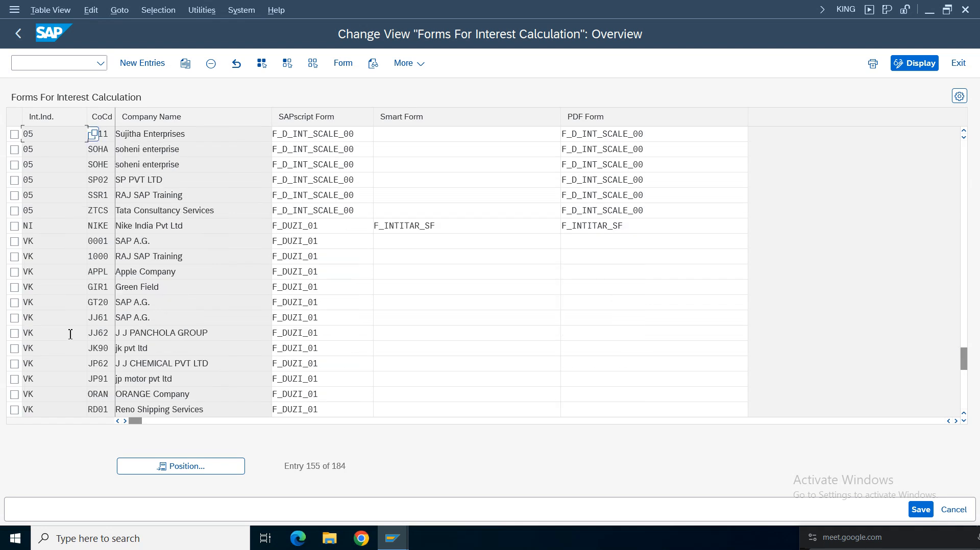
Copy the NI entry of company code NIKE to interest indicator VI and company code VZ01
{"action": "left_click", "coordinate": [14, 226]}
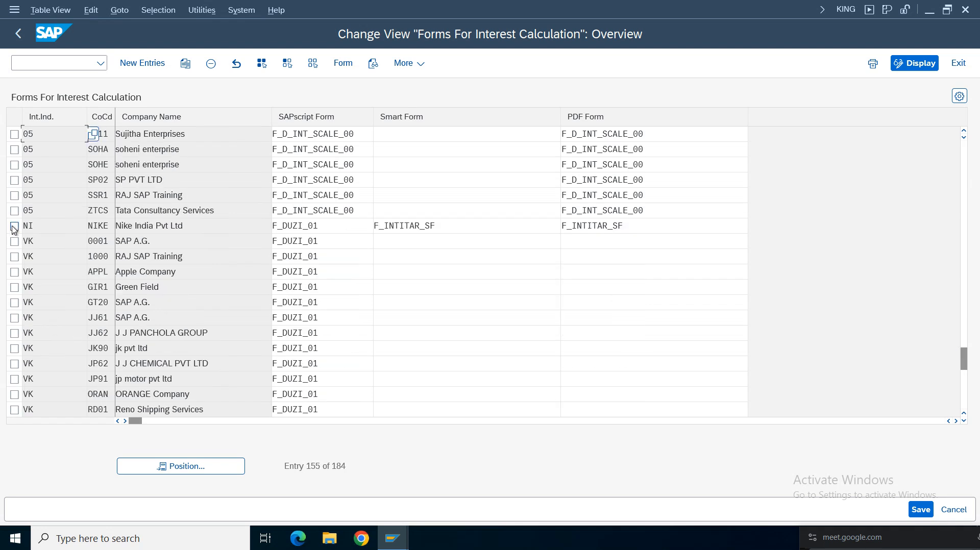
{"action": "left_click", "coordinate": [185, 63]}
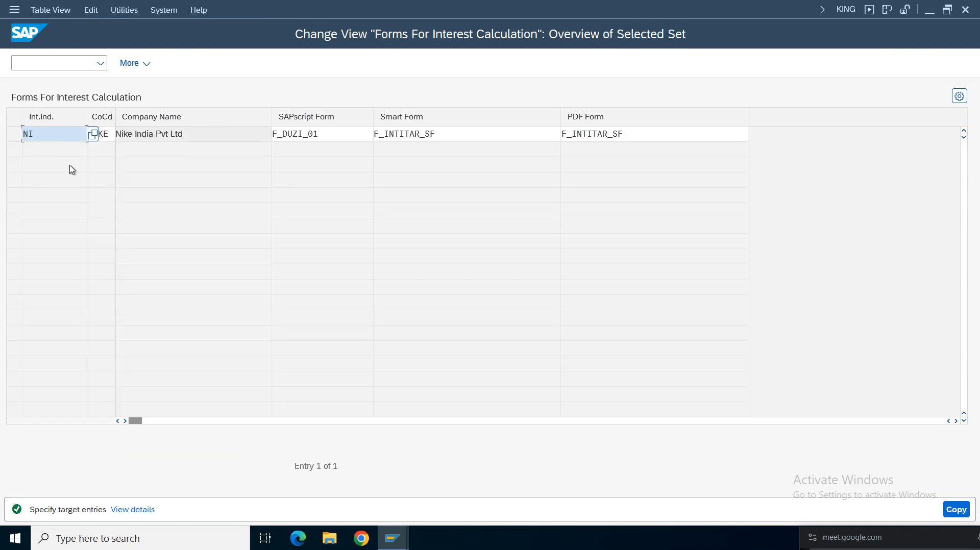
{"action": "key", "text": "BackSpace"}
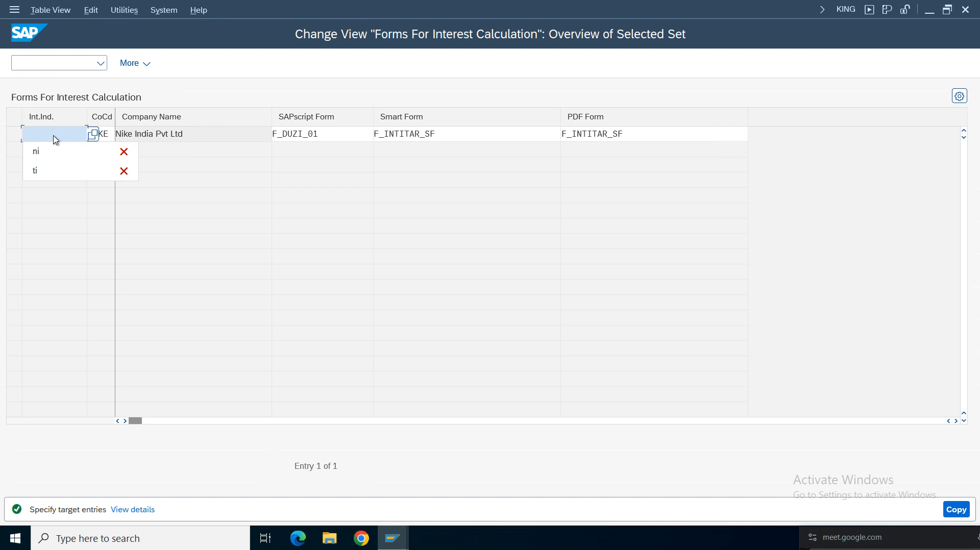
{"action": "type", "text": "vi"}
{"action": "key", "text": "Tab"}
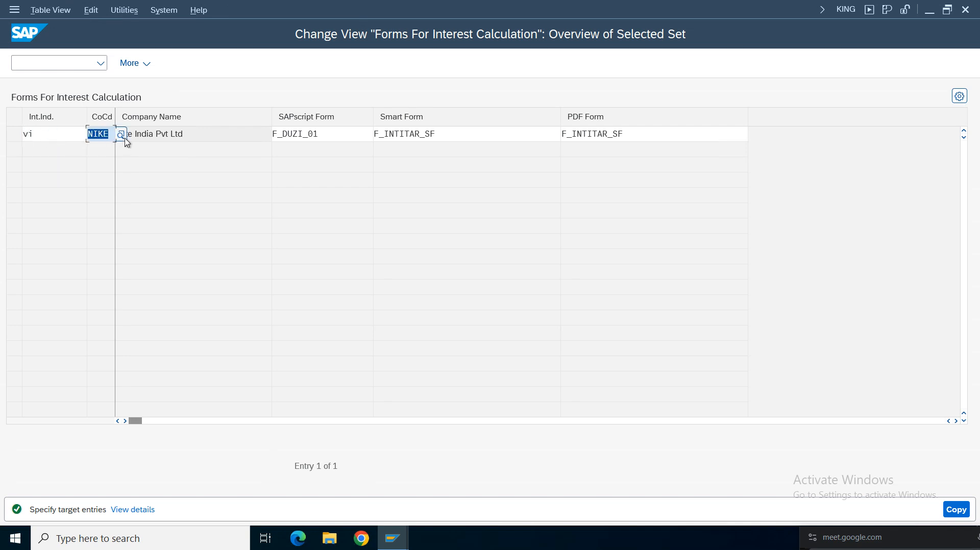
{"action": "type", "text": "vz"}
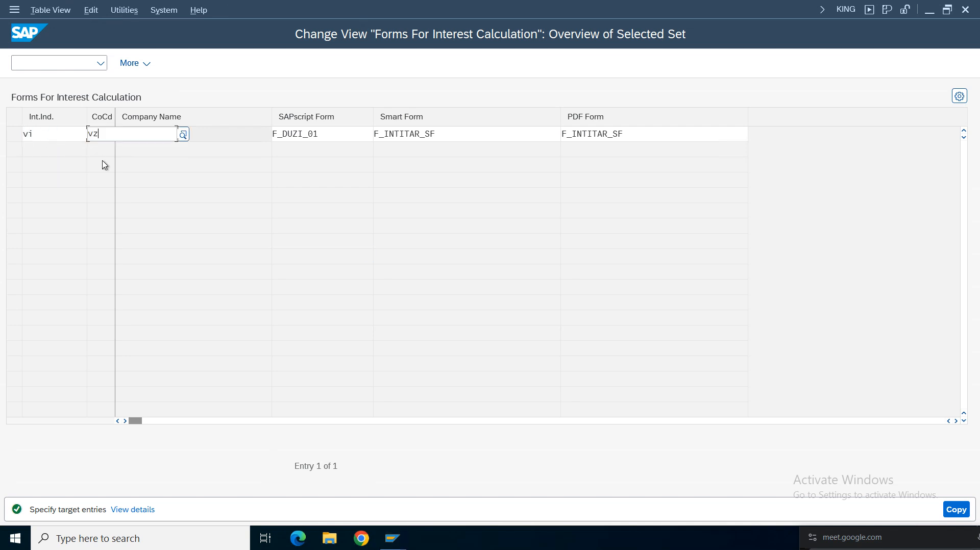
{"action": "type", "text": "01"}
{"action": "left_click", "coordinate": [147, 187]}
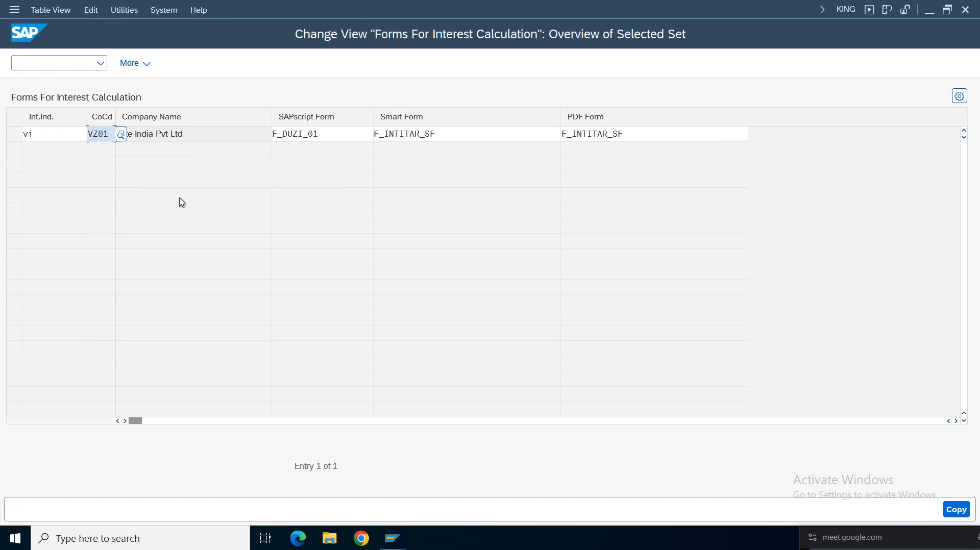
{"action": "key", "text": "Return"}
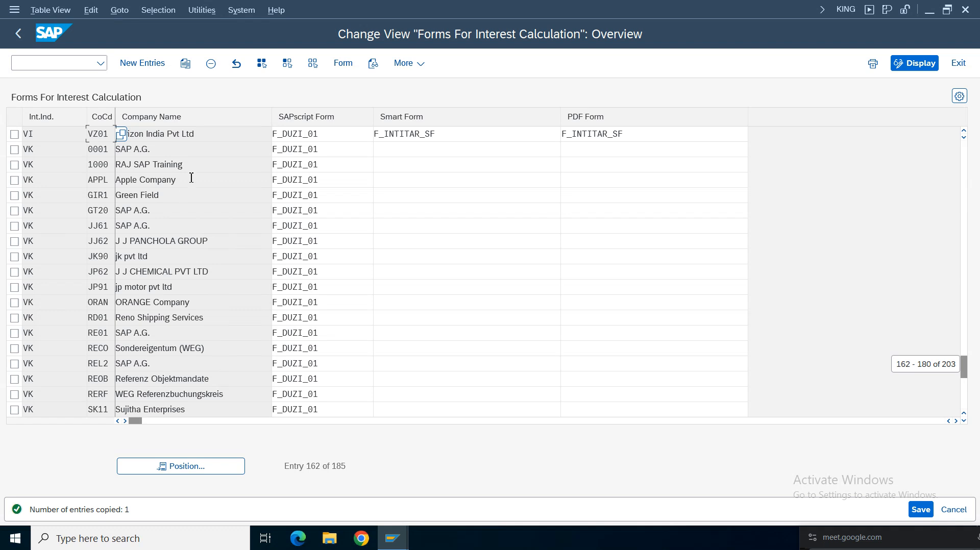
Review the company name and the SAPscript, Smart Form and PDF form assignments of the new VI entry for VZ01
{"action": "left_click", "coordinate": [14, 135]}
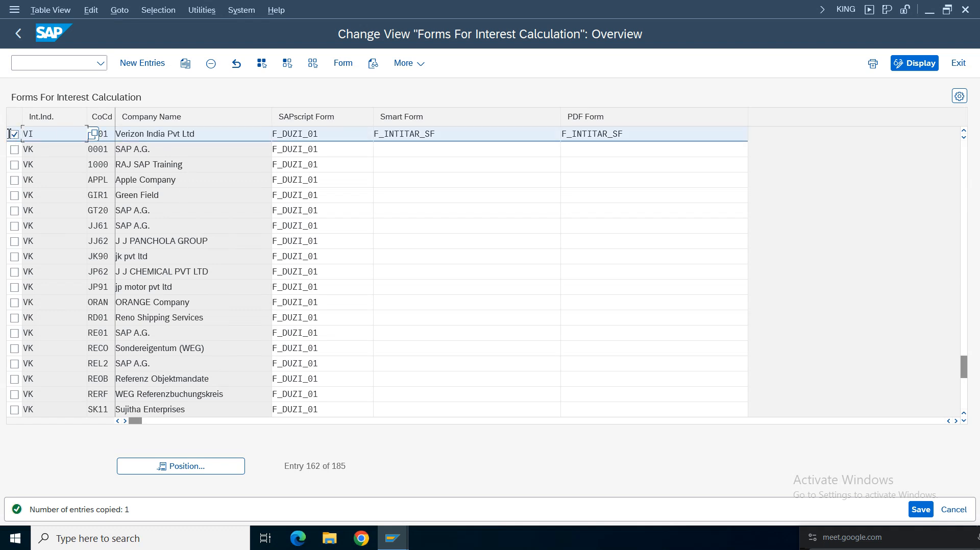
{"action": "left_click", "coordinate": [225, 136]}
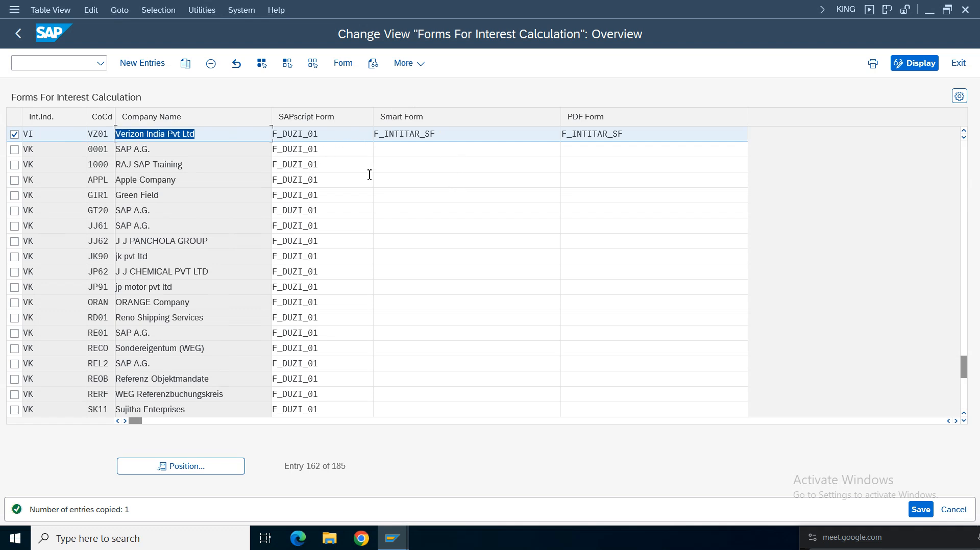
{"action": "left_click", "coordinate": [338, 133]}
{"action": "left_click", "coordinate": [462, 134]}
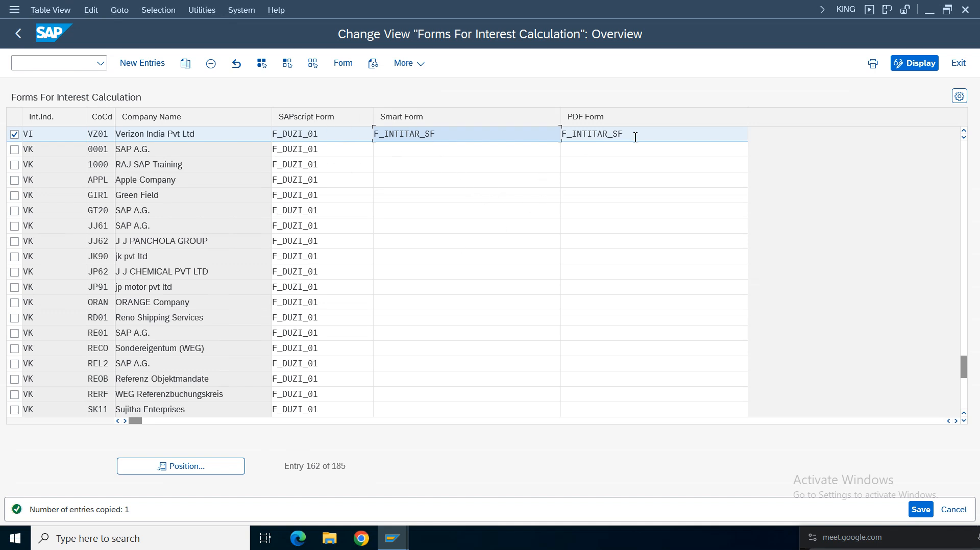
{"action": "left_click_drag", "start_coordinate": [636, 137], "coordinate": [561, 134]}
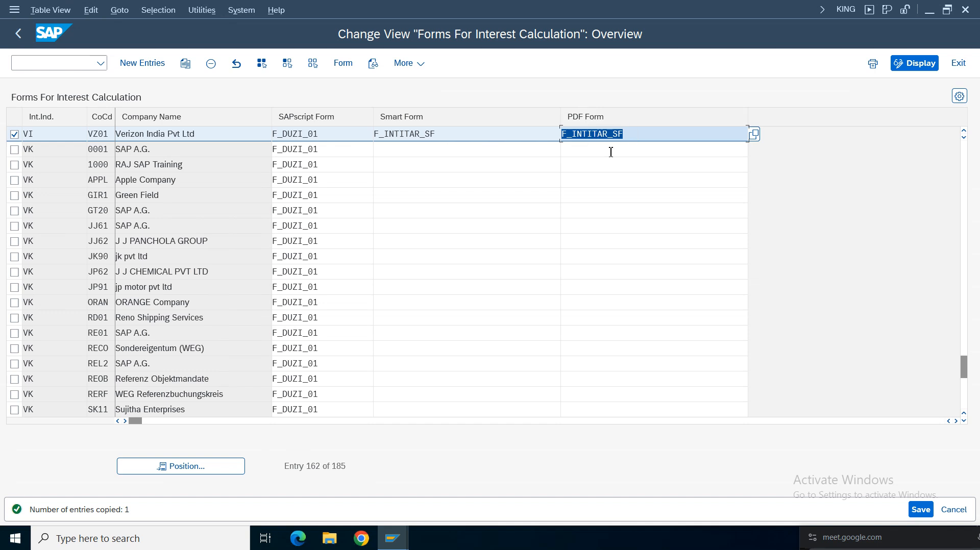
Save the form assignment to the Verizon Group customizing request, and back in the IMG collapse Printout and Interest Calculation
{"action": "left_click", "coordinate": [931, 512]}
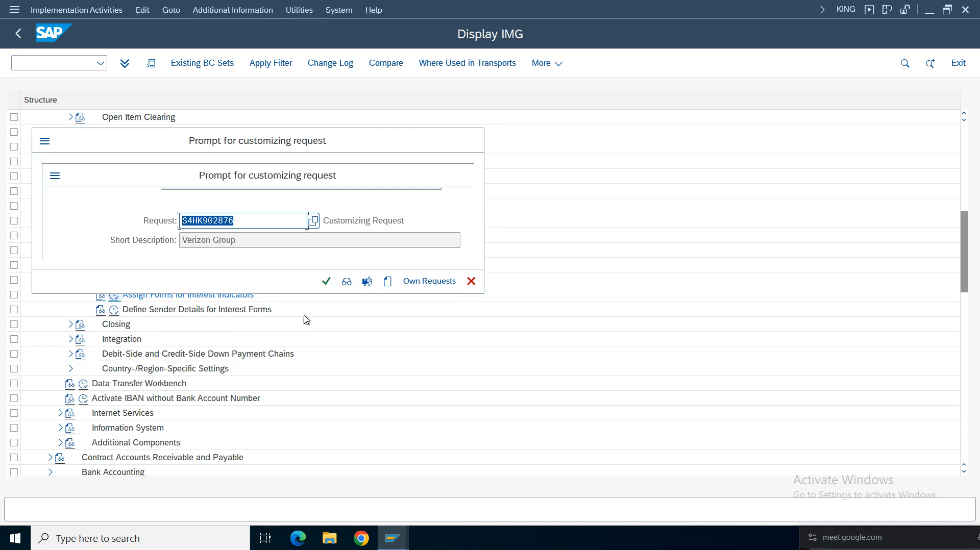
{"action": "left_click", "coordinate": [326, 281]}
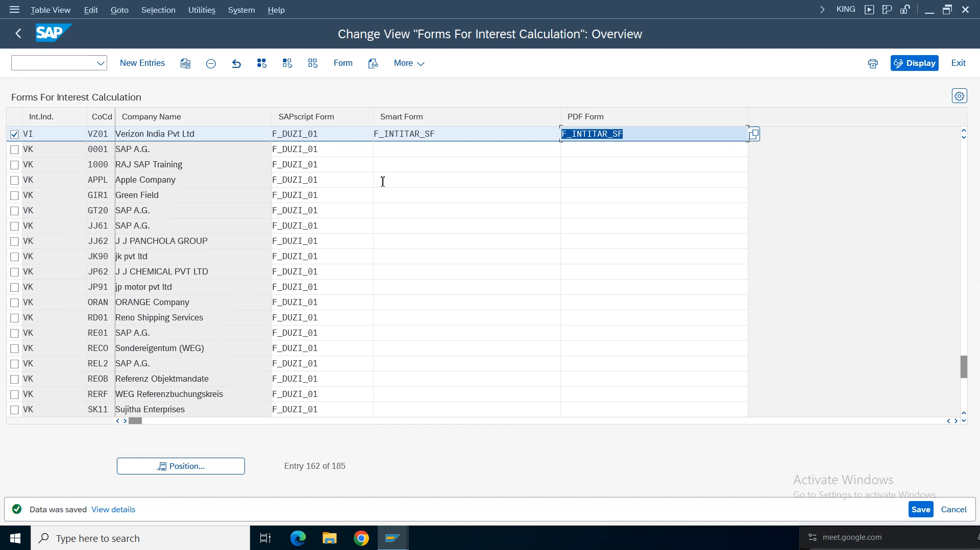
{"action": "left_click", "coordinate": [18, 34]}
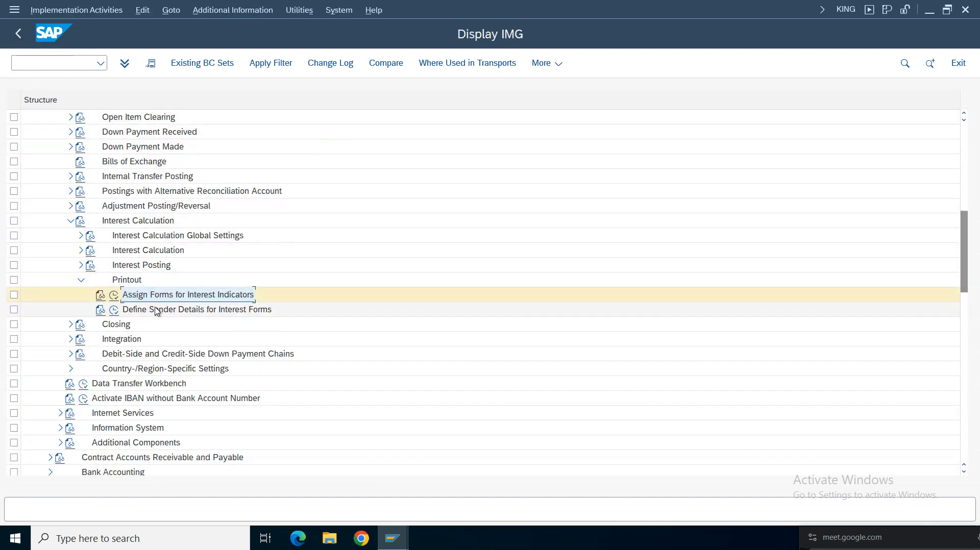
{"action": "left_click", "coordinate": [81, 280]}
{"action": "left_click", "coordinate": [70, 221]}
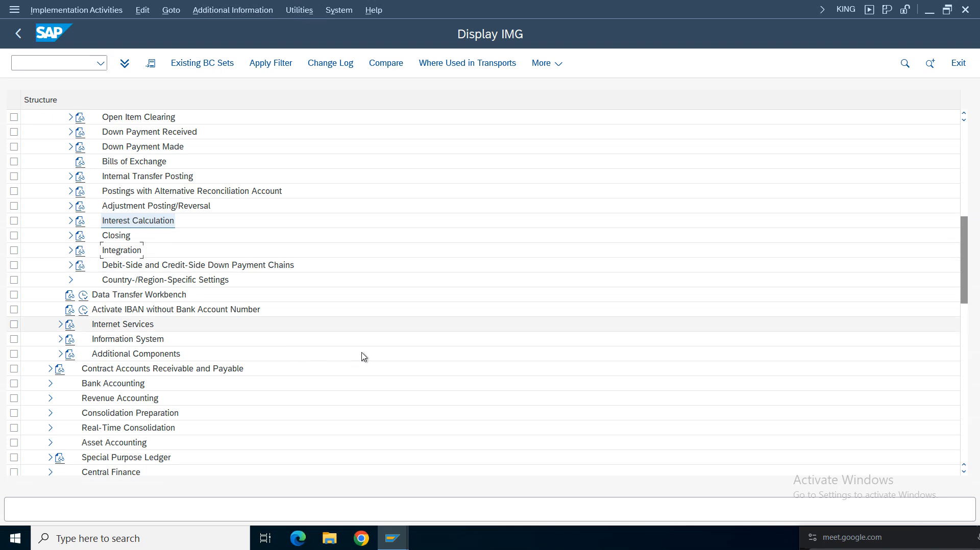
{"action": "left_click", "coordinate": [49, 69]}
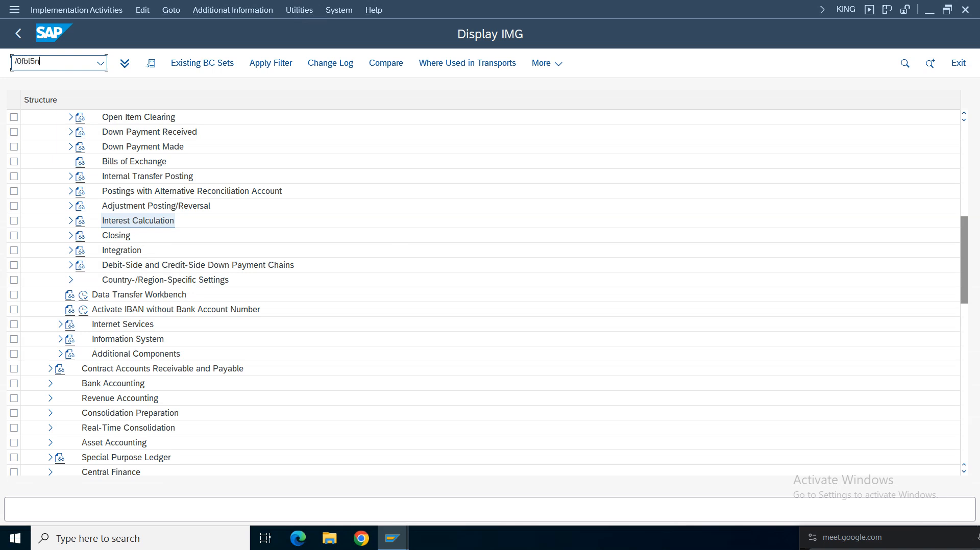
{"action": "key", "text": "Return"}
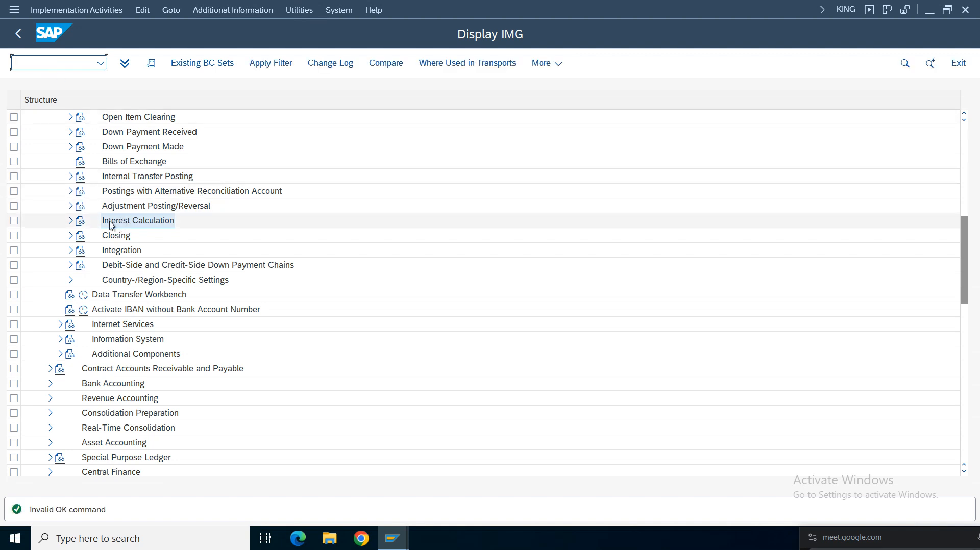
{"action": "left_click", "coordinate": [101, 65]}
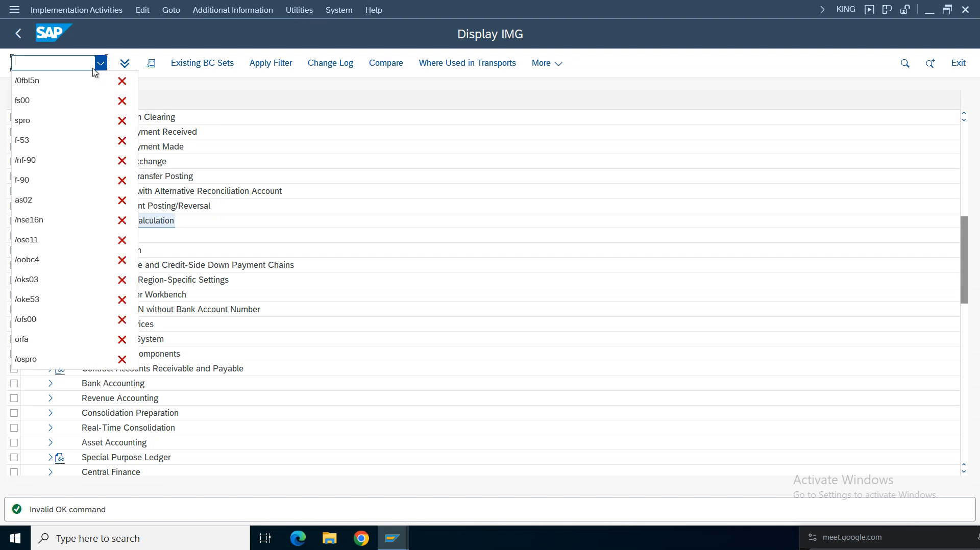
{"action": "left_click", "coordinate": [35, 83]}
{"action": "key", "text": "Return"}
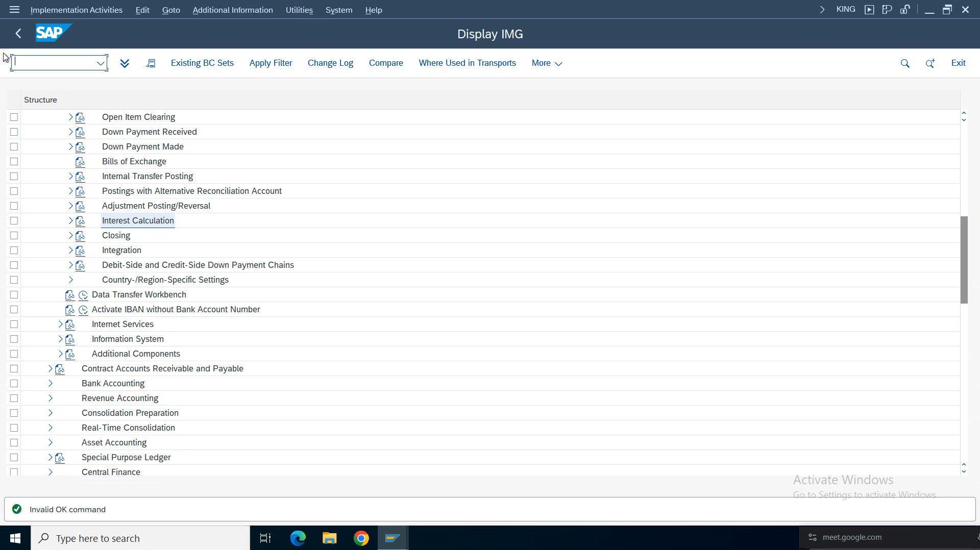
Switch to the G/L account display session and open transaction FBL5N in a new session
{"action": "left_click", "coordinate": [392, 538]}
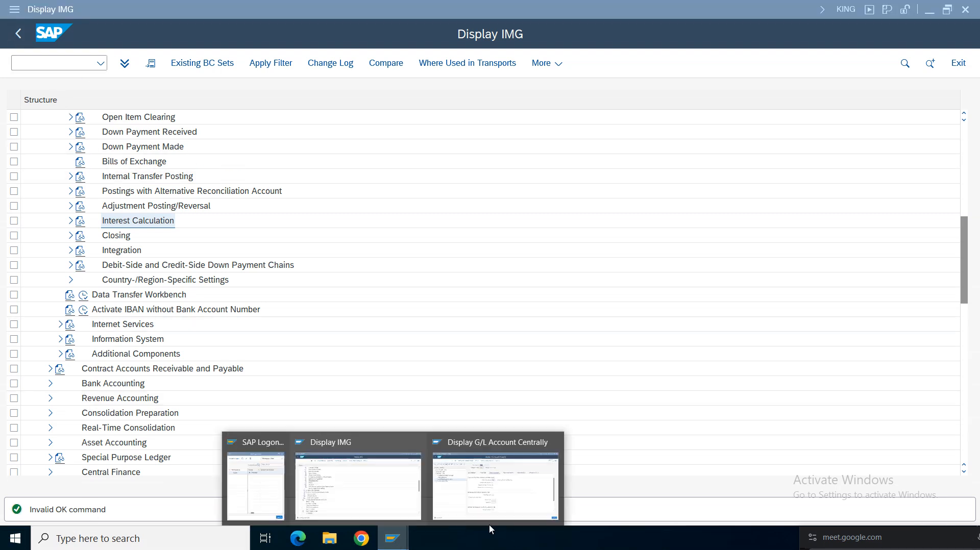
{"action": "left_click", "coordinate": [511, 476]}
{"action": "left_click", "coordinate": [36, 67]}
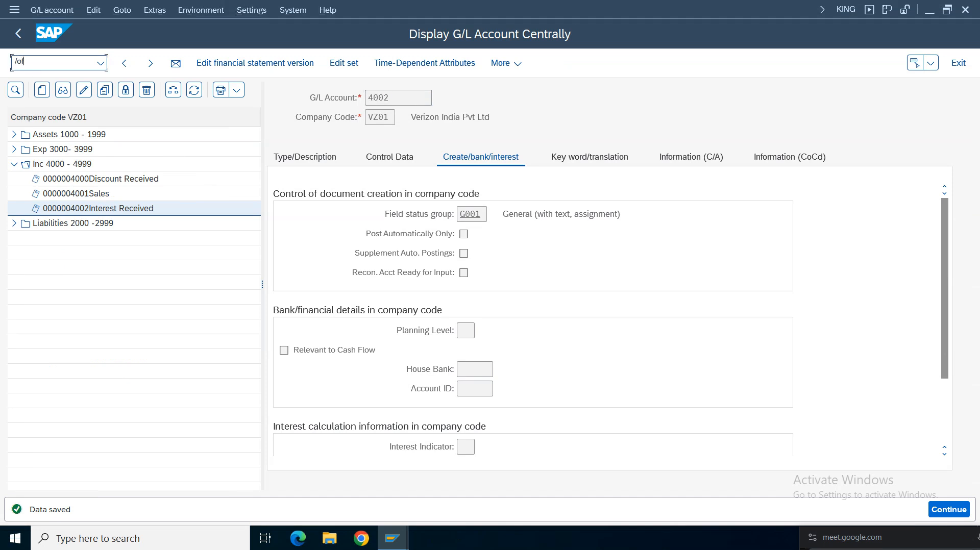
{"action": "type", "text": "/ofbl5n"}
{"action": "key", "text": "Return"}
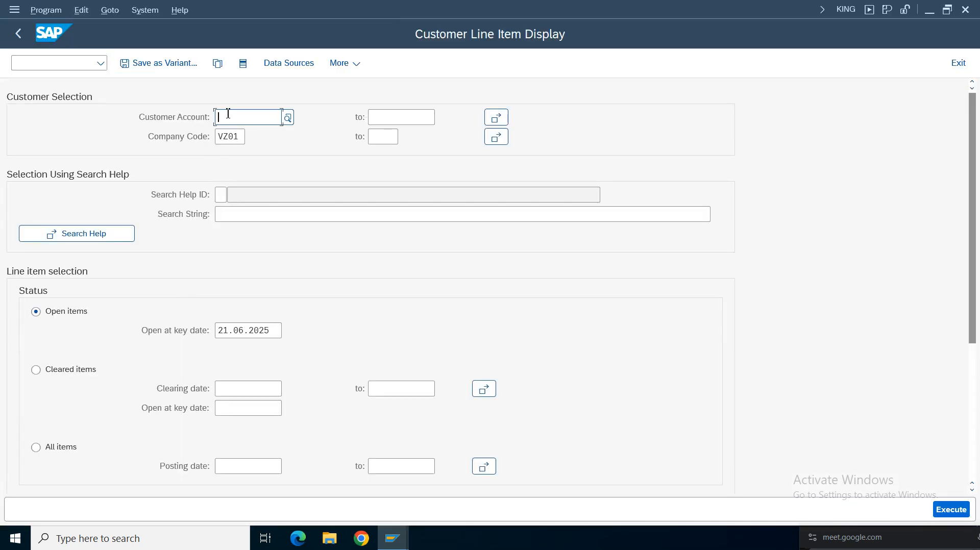
List all line items of customer Starlink in company code VZ01 and check the open item's amount and document date
{"action": "left_click", "coordinate": [51, 447]}
{"action": "left_click", "coordinate": [276, 116]}
{"action": "left_click", "coordinate": [289, 117]}
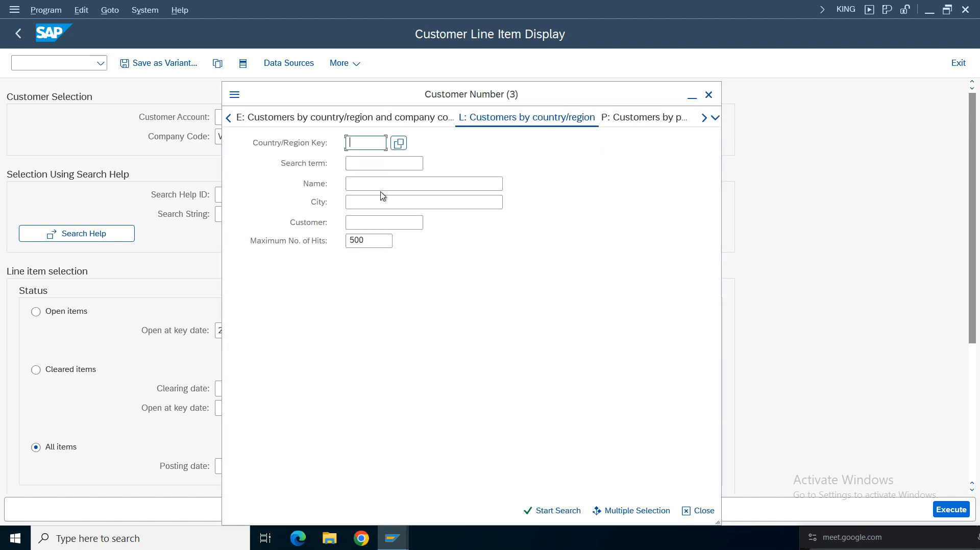
{"action": "left_click", "coordinate": [716, 119]}
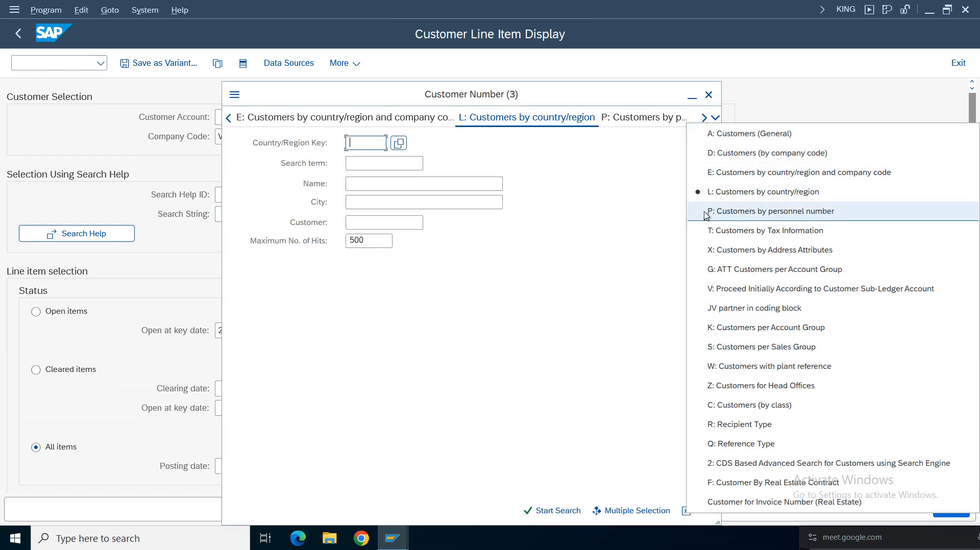
{"action": "left_click", "coordinate": [766, 153]}
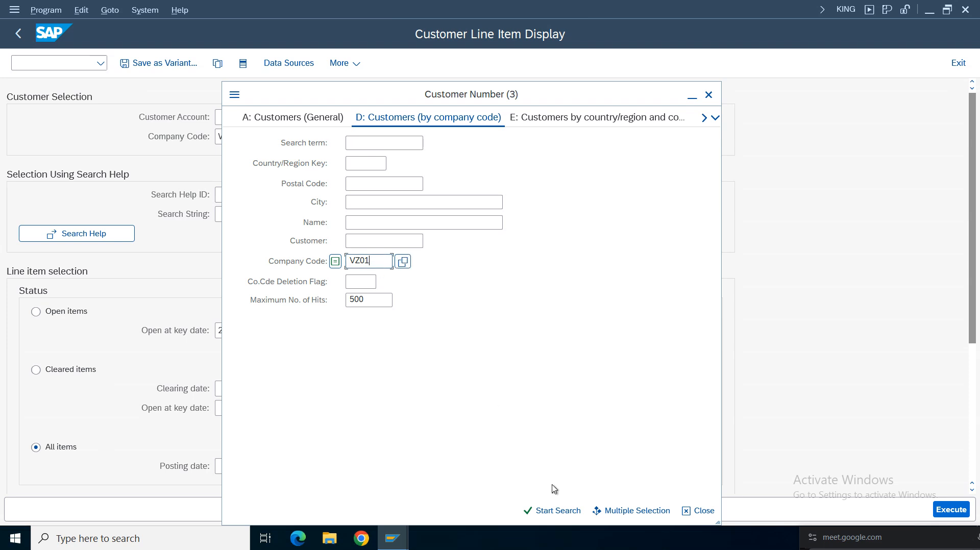
{"action": "left_click", "coordinate": [551, 511]}
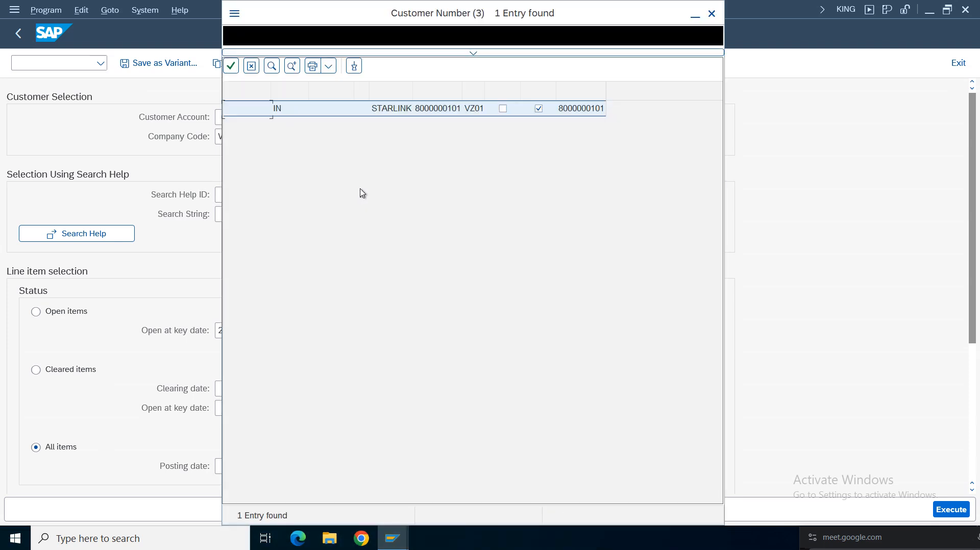
{"action": "double_click", "coordinate": [415, 112]}
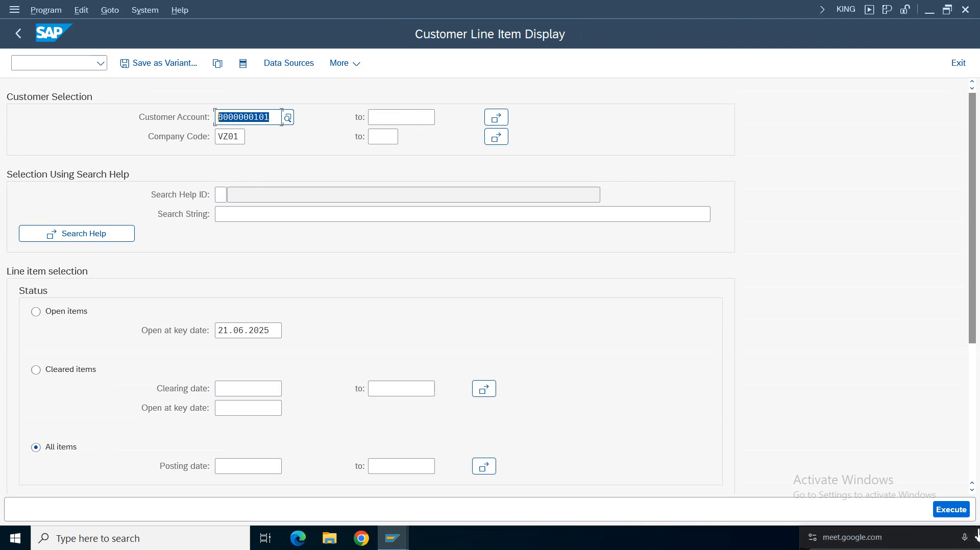
{"action": "key", "text": "F8"}
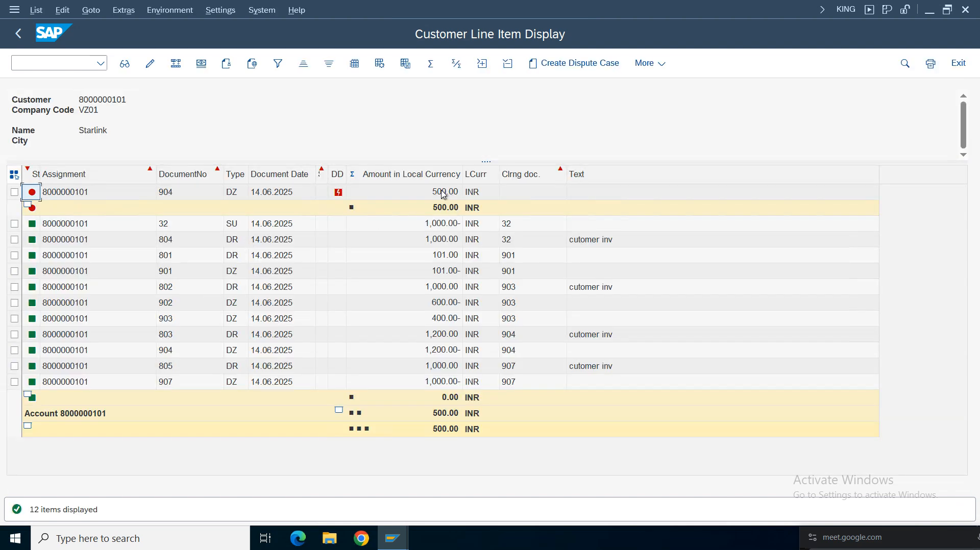
{"action": "left_click", "coordinate": [443, 192]}
{"action": "left_click", "coordinate": [275, 195]}
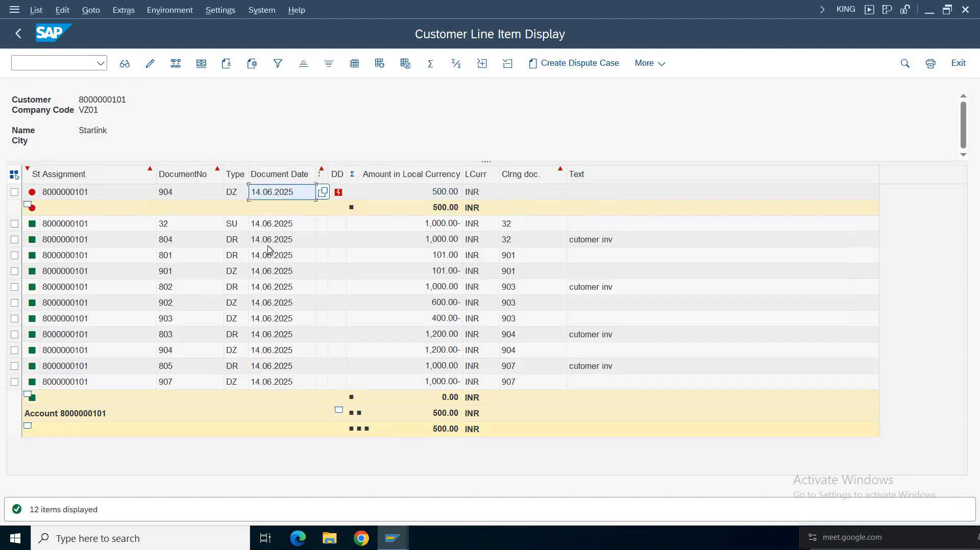
{"action": "left_click", "coordinate": [439, 193]}
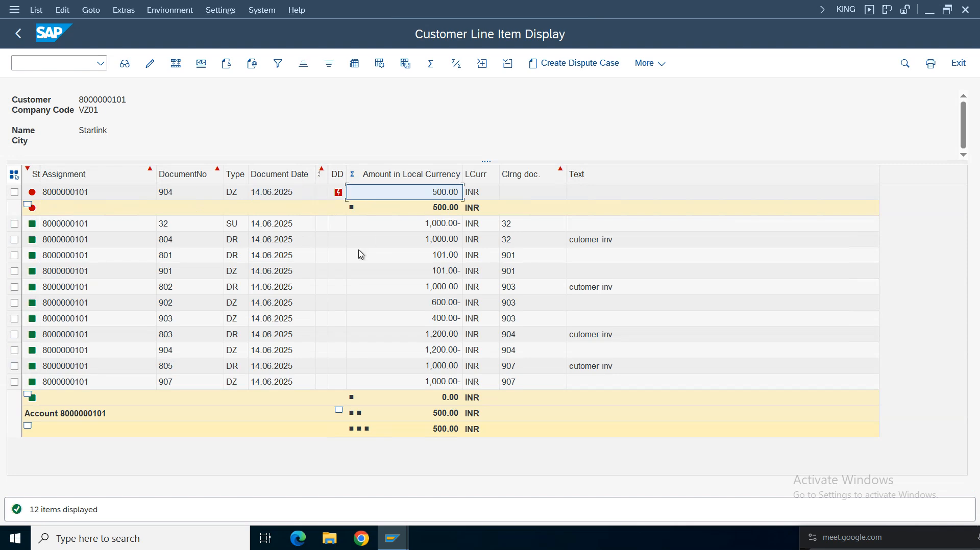
{"action": "left_click", "coordinate": [272, 196]}
Open transaction FB70 in a new session from the G/L account display and set the company code to VZ01
{"action": "left_click", "coordinate": [392, 538]}
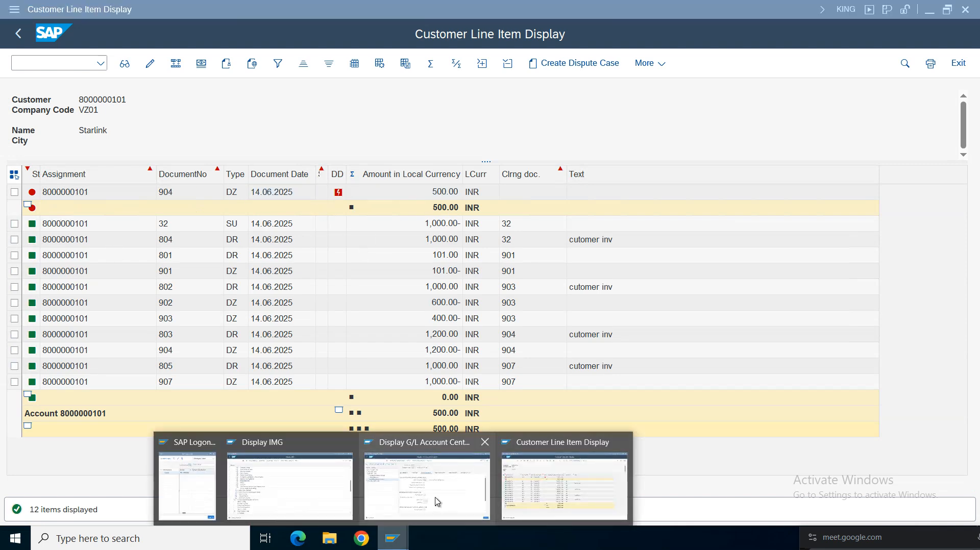
{"action": "left_click", "coordinate": [411, 492]}
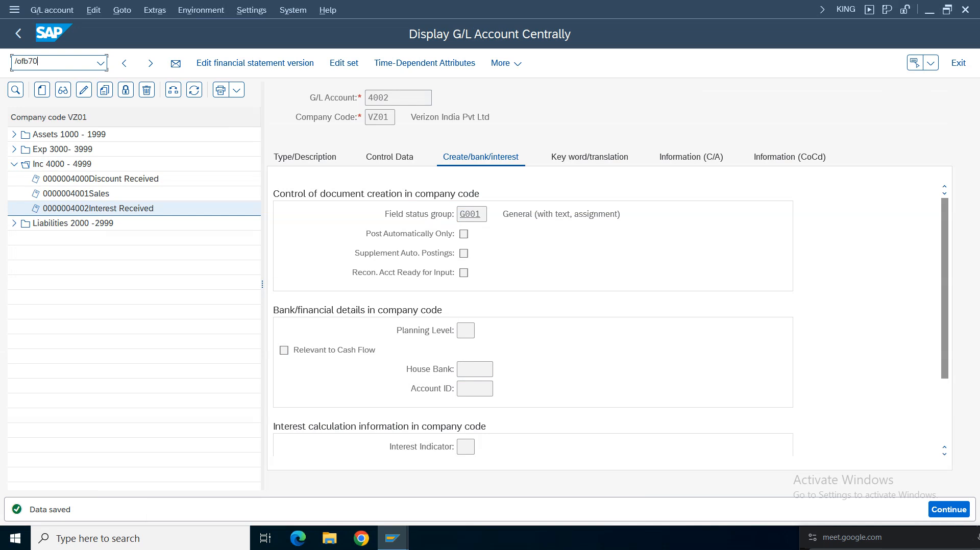
{"action": "left_click", "coordinate": [47, 65]}
{"action": "type", "text": "/ofb70"}
{"action": "key", "text": "Return"}
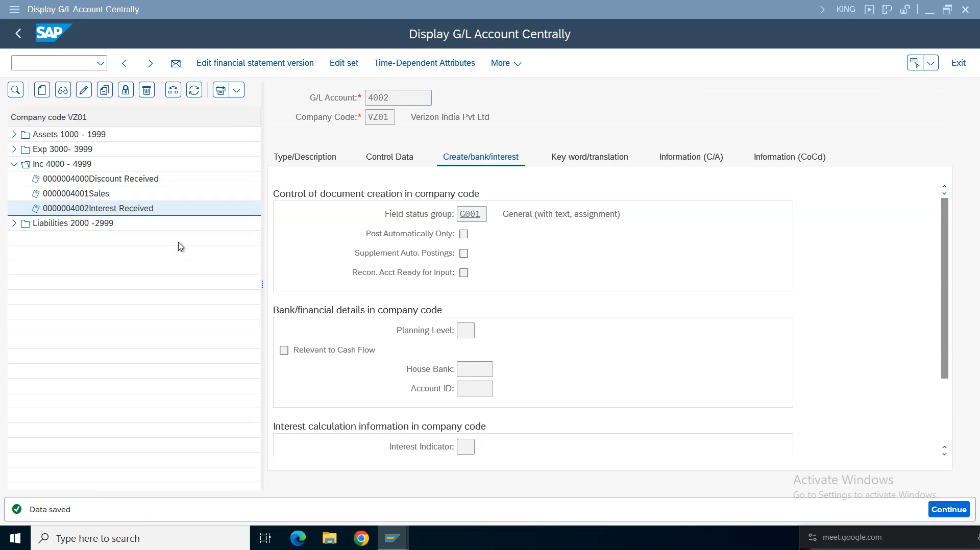
{"action": "left_click", "coordinate": [138, 177]}
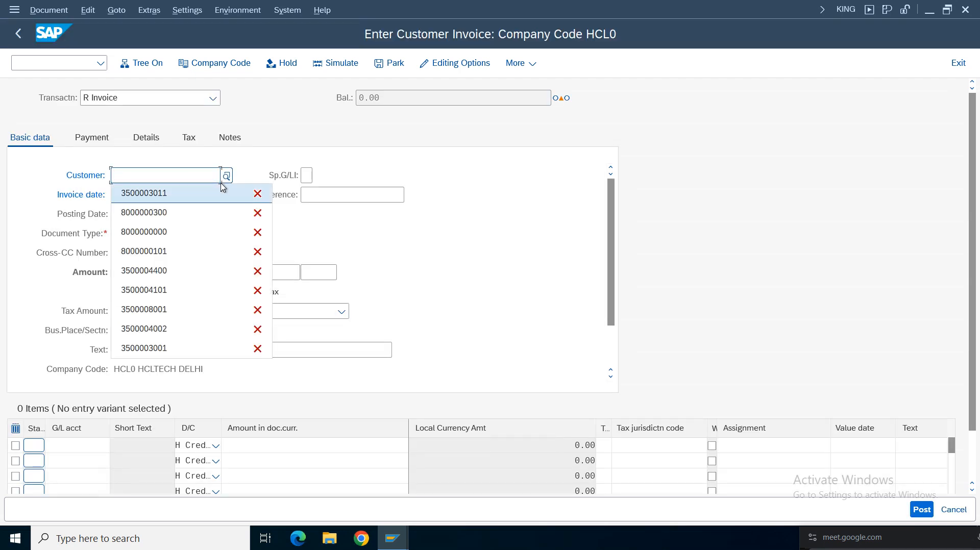
{"action": "left_click", "coordinate": [224, 63]}
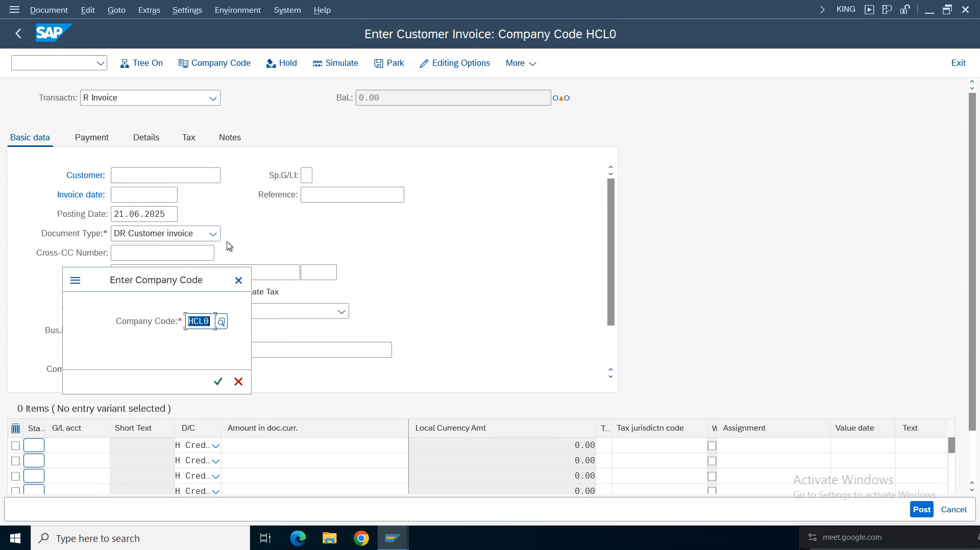
{"action": "type", "text": "vz01"}
{"action": "key", "text": "Return"}
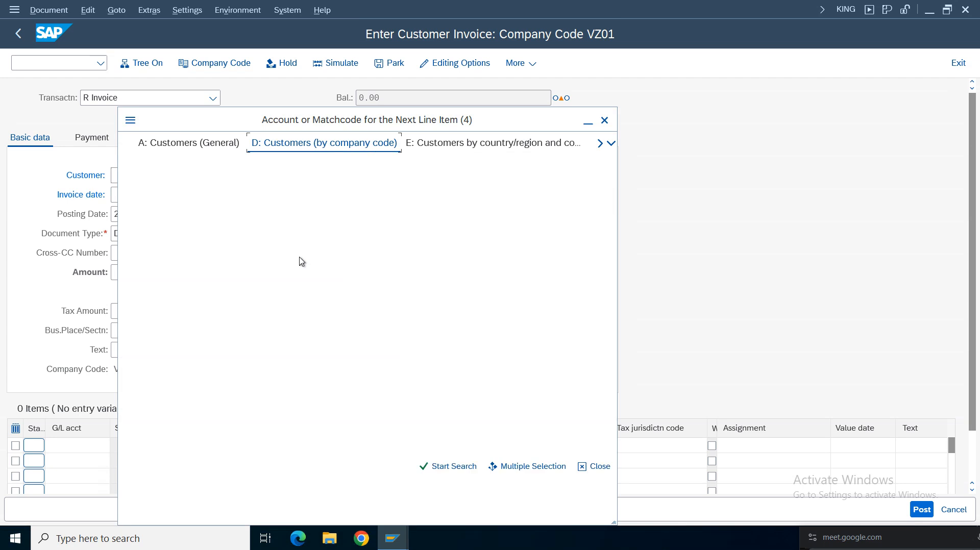
Pick customer Starlink by company code for the invoice and set the invoice date to 01.04.2025
{"action": "key", "text": "Return"}
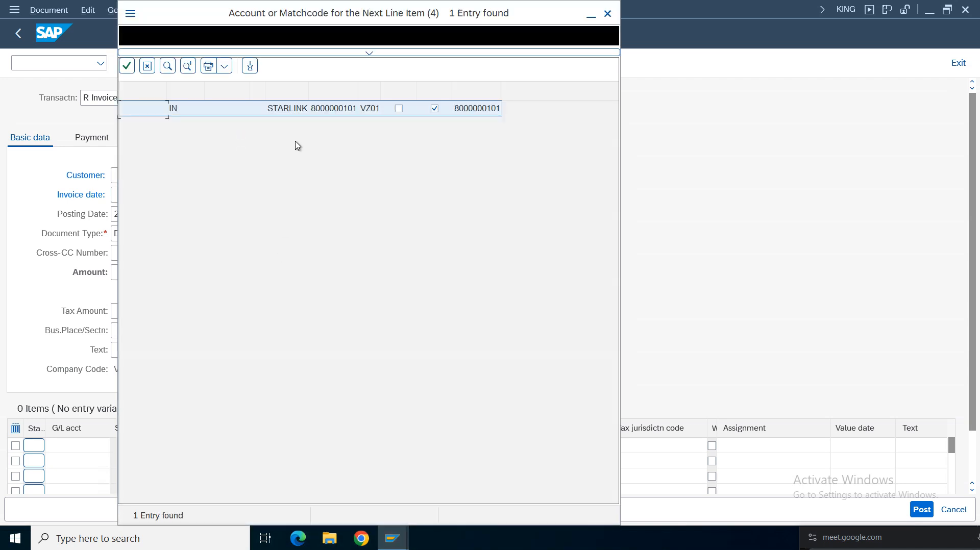
{"action": "double_click", "coordinate": [292, 112]}
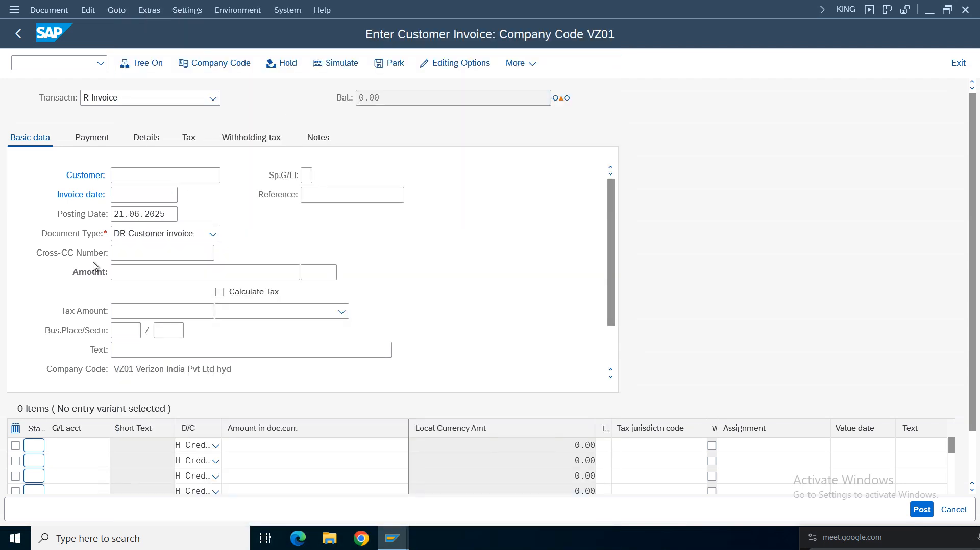
{"action": "left_click", "coordinate": [153, 194]}
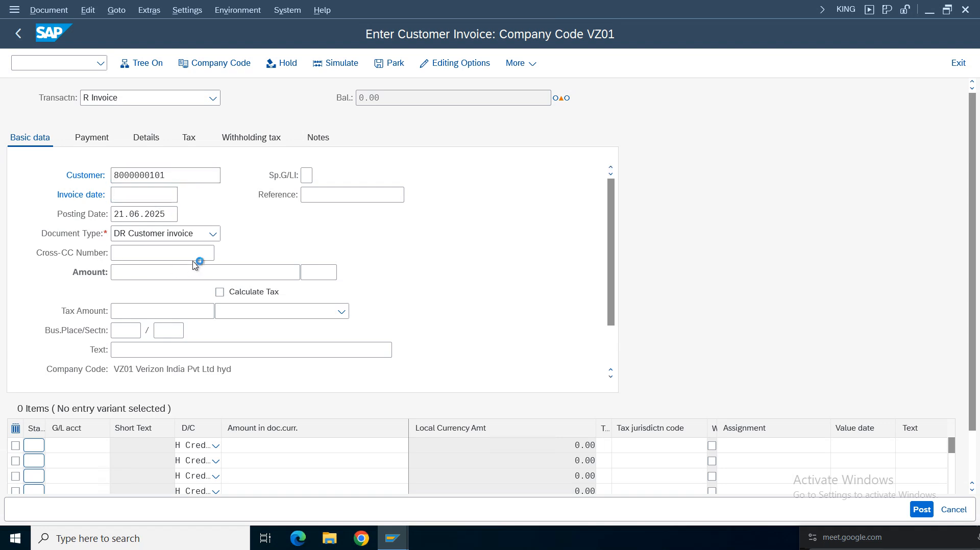
{"action": "key", "text": "F4"}
{"action": "left_click_drag", "start_coordinate": [298, 345], "coordinate": [299, 309]}
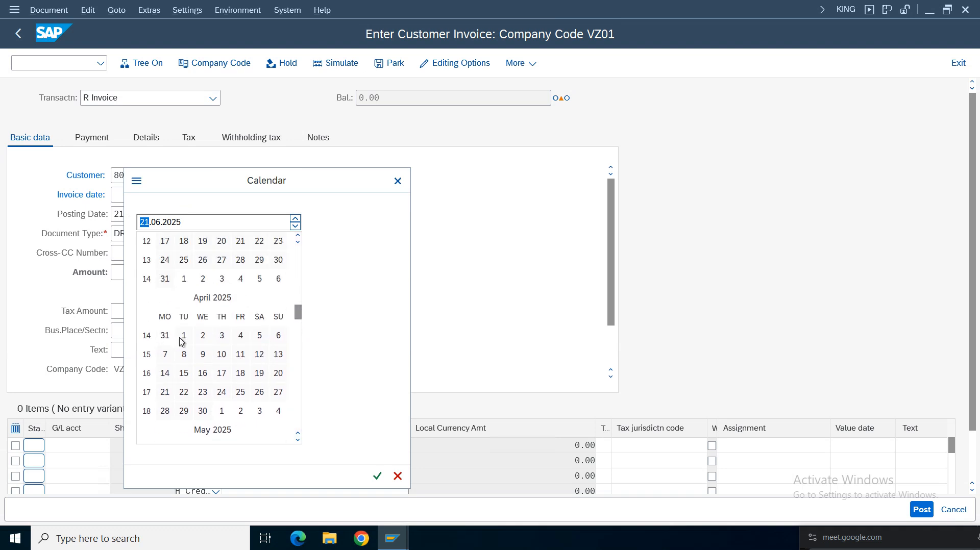
{"action": "double_click", "coordinate": [183, 335]}
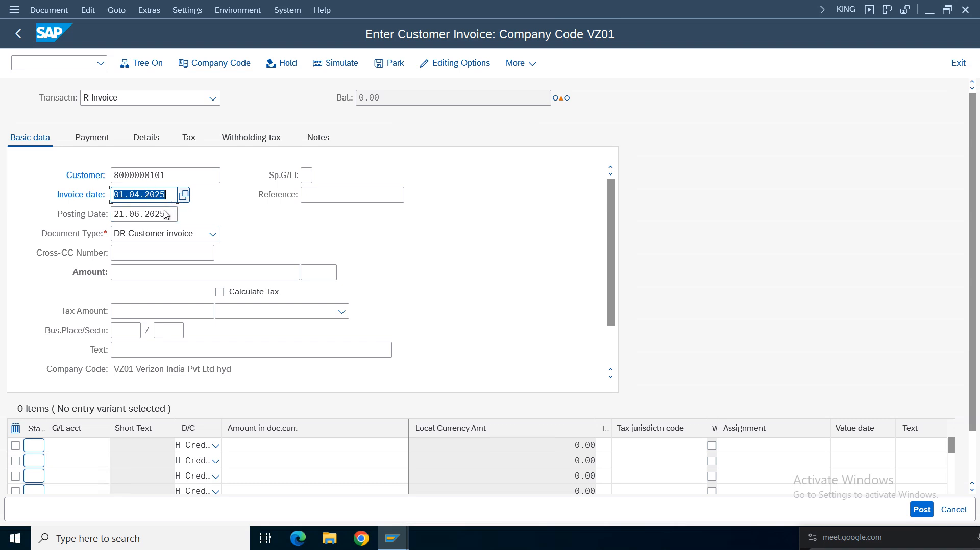
Replace the posting date with the copied invoice date 01.04.2025
{"action": "left_click", "coordinate": [168, 214]}
{"action": "key", "text": "BackSpace"}
{"action": "key", "text": "BackSpace"}
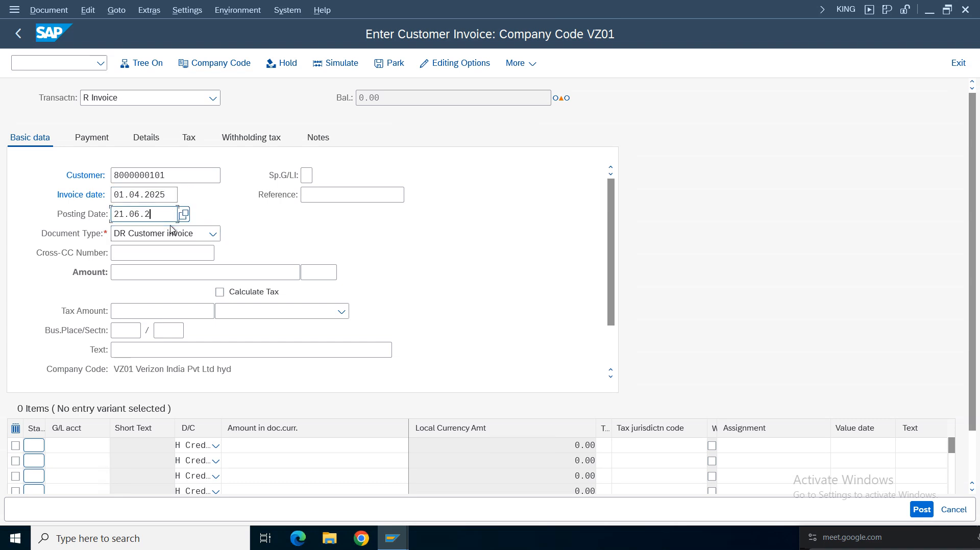
{"action": "left_click", "coordinate": [143, 215]}
{"action": "double_click", "coordinate": [170, 195]}
{"action": "left_click_drag", "start_coordinate": [173, 195], "coordinate": [85, 195]}
{"action": "key", "text": "ctrl+c"}
{"action": "left_click", "coordinate": [136, 214]}
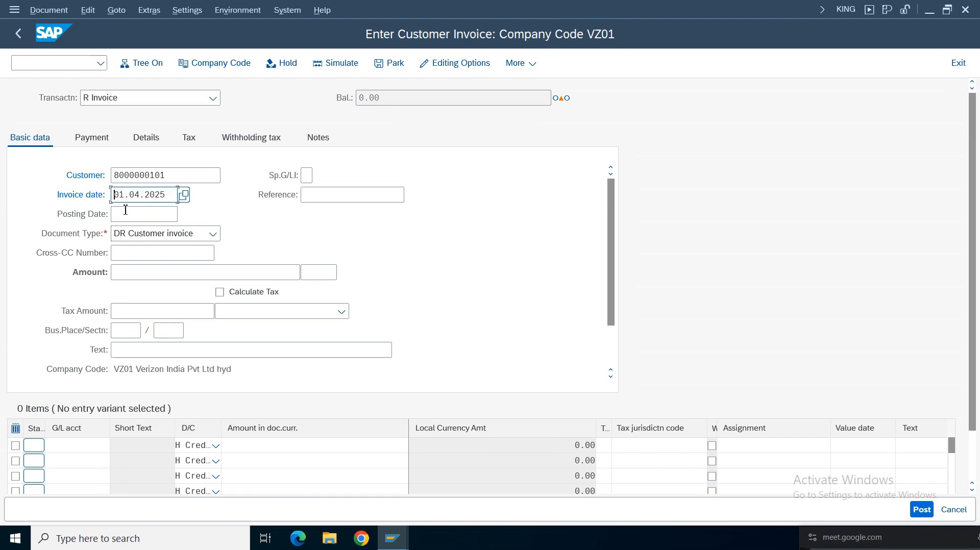
{"action": "key", "text": "ctrl+v"}
Enter int as the invoice reference and set the invoice amount to 1000000
{"action": "left_click", "coordinate": [327, 195]}
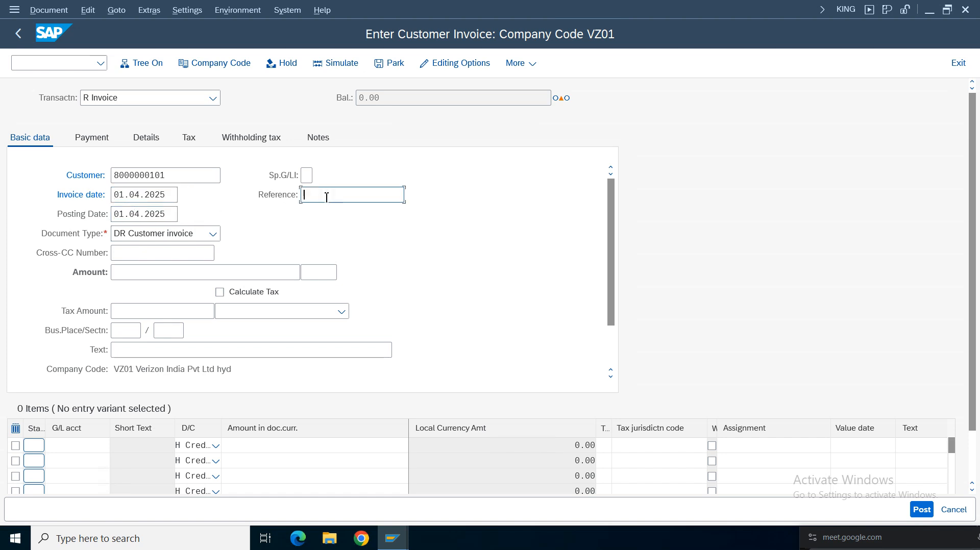
{"action": "type", "text": "int"}
{"action": "left_click", "coordinate": [146, 273]}
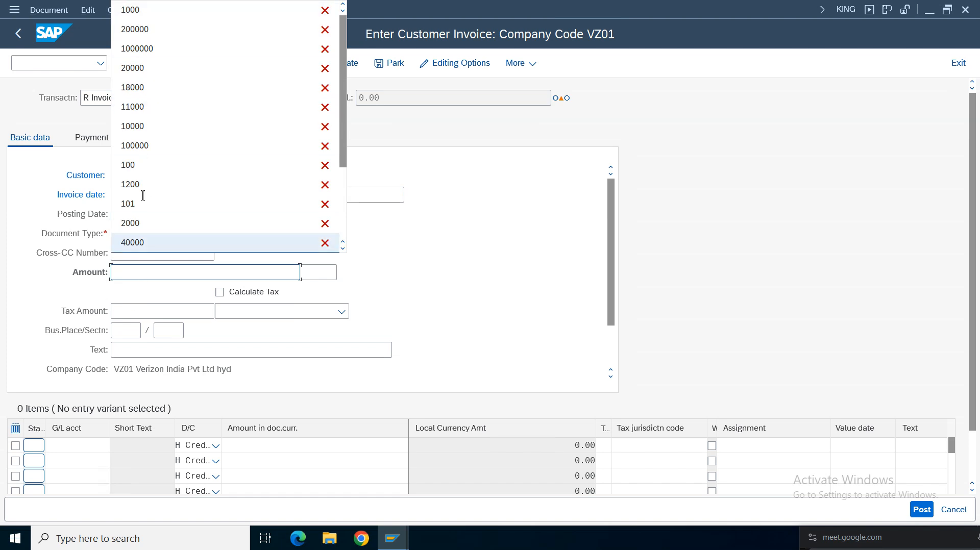
{"action": "left_click", "coordinate": [137, 48]}
Add a credit line item to G/L account 4001 for 1000000 and set the invoice currency to INR
{"action": "left_click", "coordinate": [71, 449]}
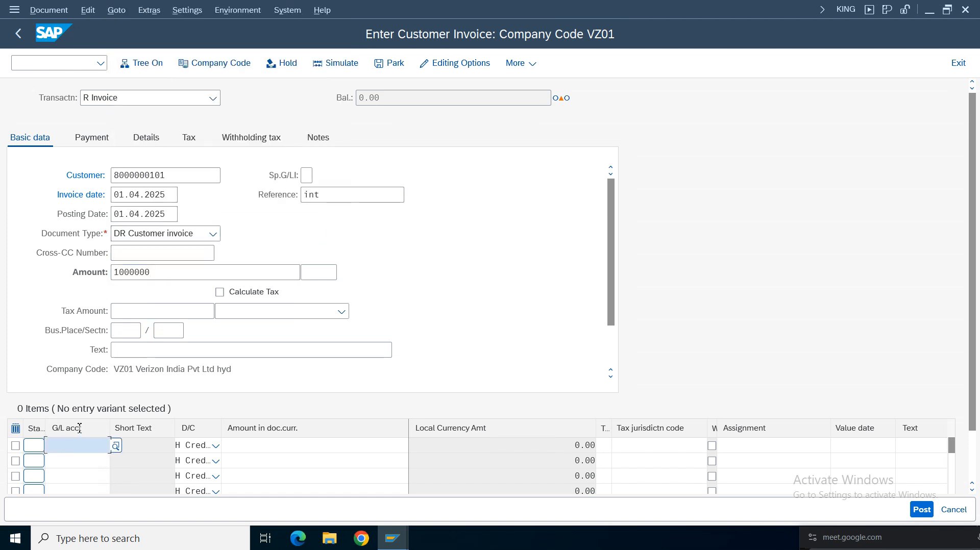
{"action": "left_click", "coordinate": [71, 238]}
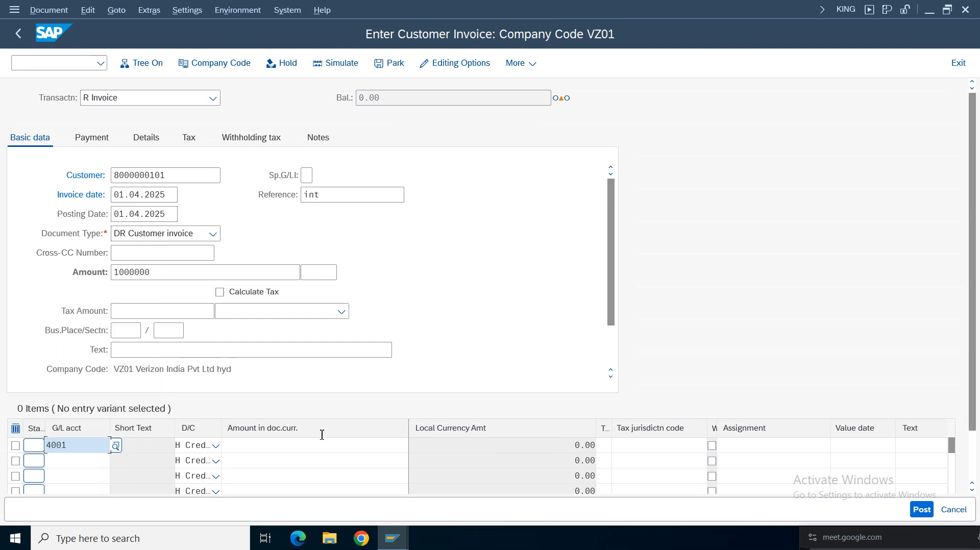
{"action": "left_click", "coordinate": [372, 445]}
{"action": "key", "text": "Return"}
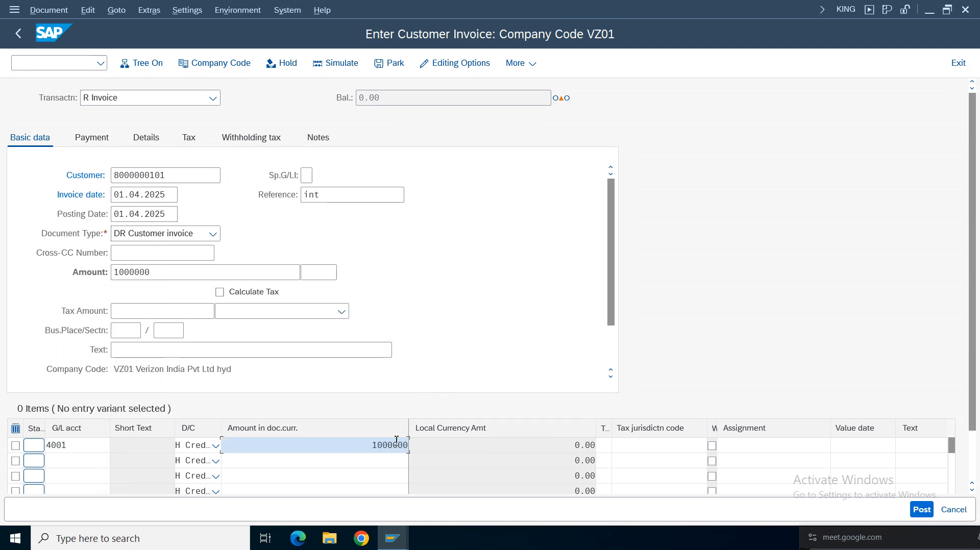
{"action": "key", "text": "Return"}
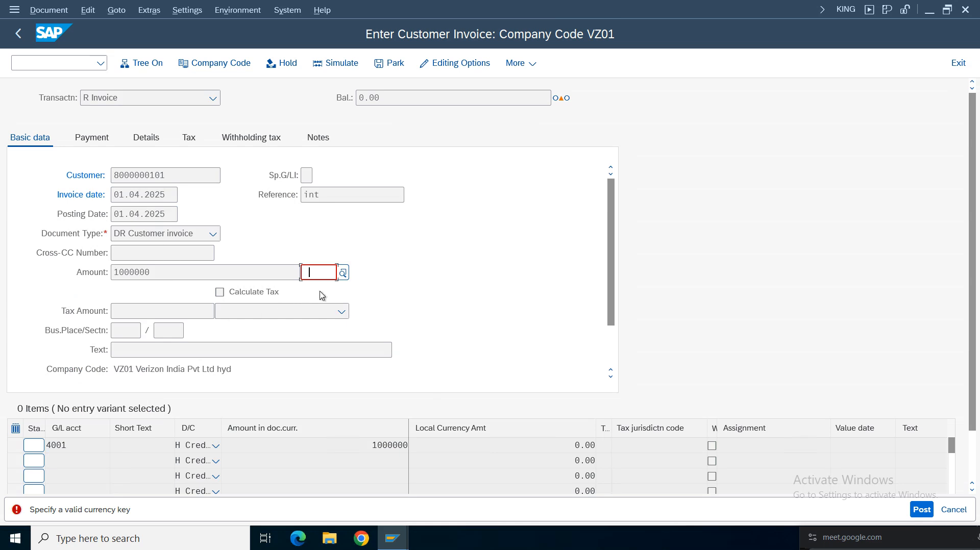
{"action": "type", "text": "inr"}
{"action": "key", "text": "Return"}
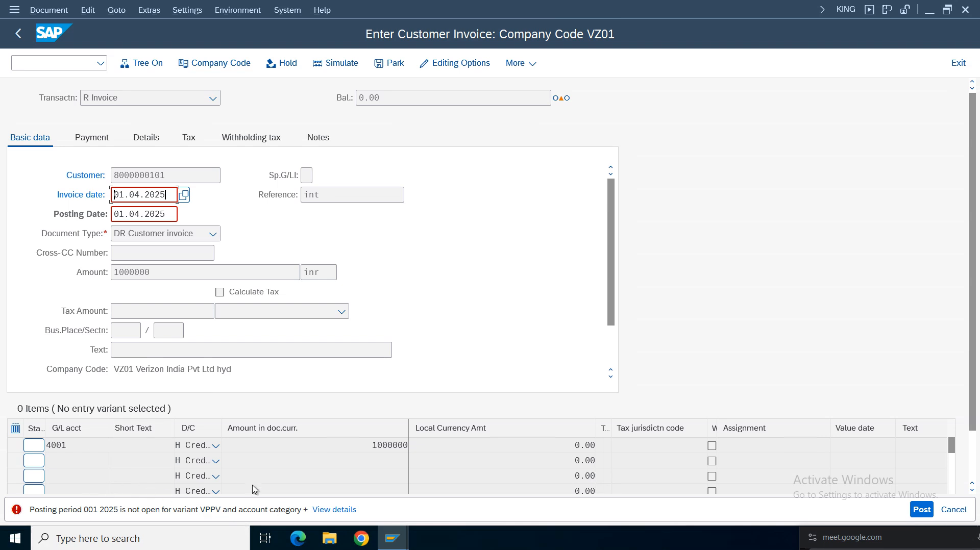
Open the posting period maintenance transaction in a new session
{"action": "left_click", "coordinate": [47, 64]}
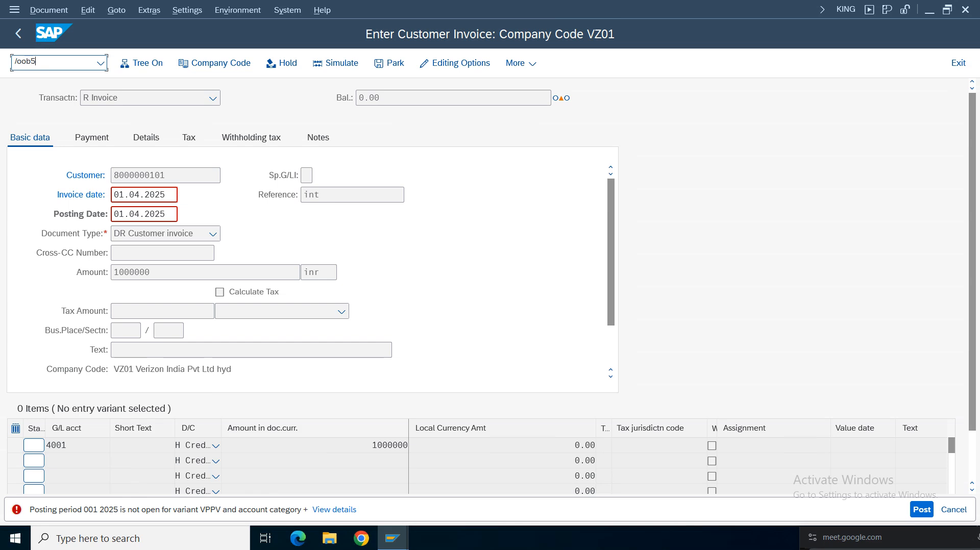
Open the posting period time intervals in a new session for posting period variant VPPV
{"action": "key", "text": "Return"}
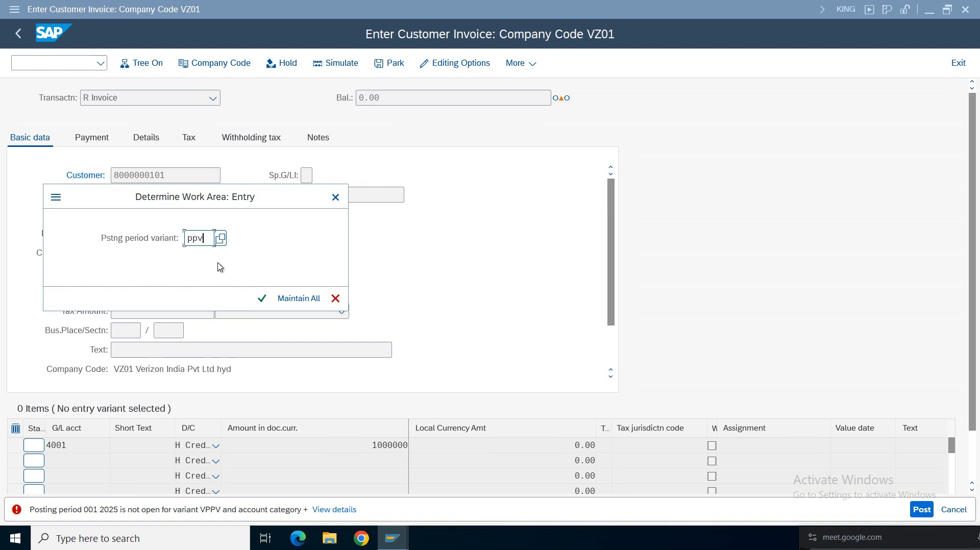
{"action": "type", "text": "ppvv"}
{"action": "key", "text": "Return"}
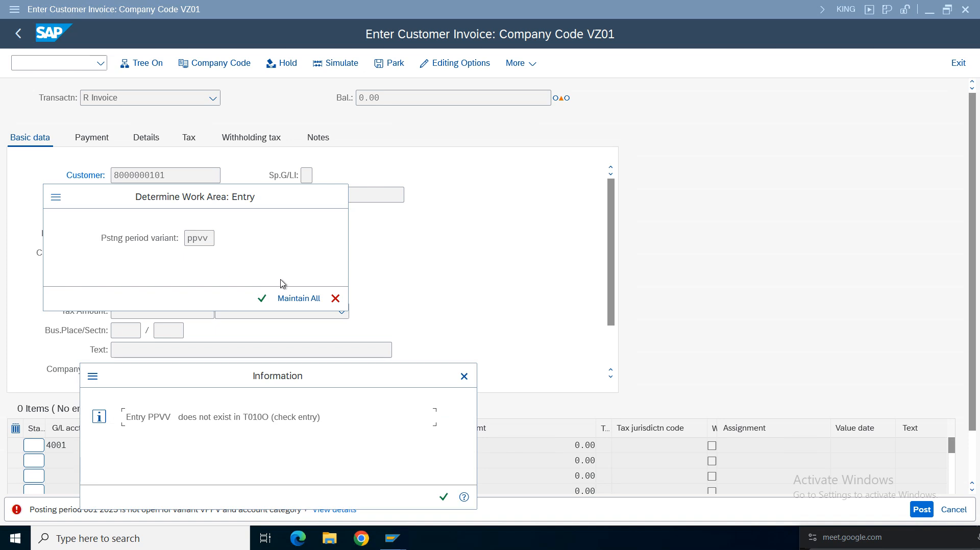
{"action": "key", "text": "Return"}
{"action": "key", "text": "BackSpace"}
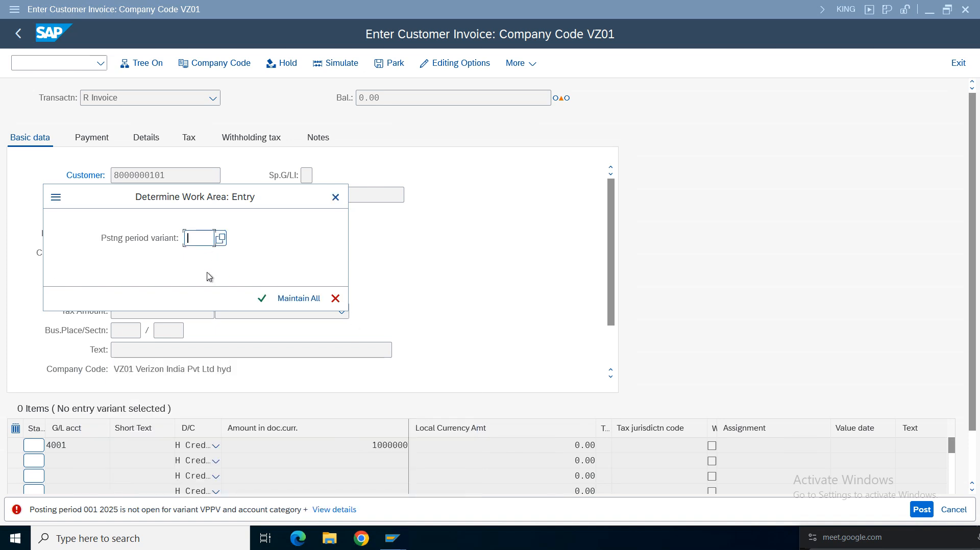
{"action": "left_click", "coordinate": [203, 276]}
{"action": "key", "text": "Return"}
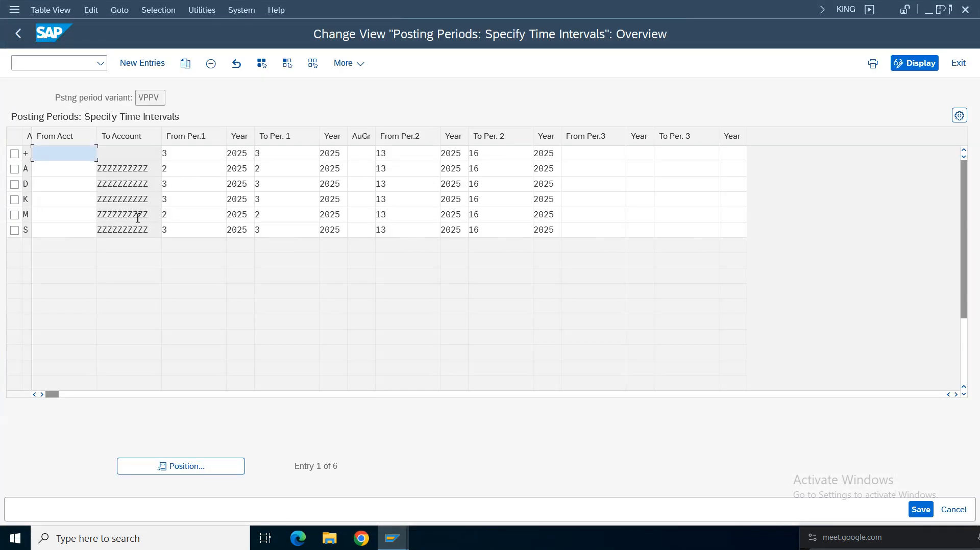
Select the +, D and S account type rows in the posting period table
{"action": "left_click", "coordinate": [173, 154]}
{"action": "left_click", "coordinate": [180, 230]}
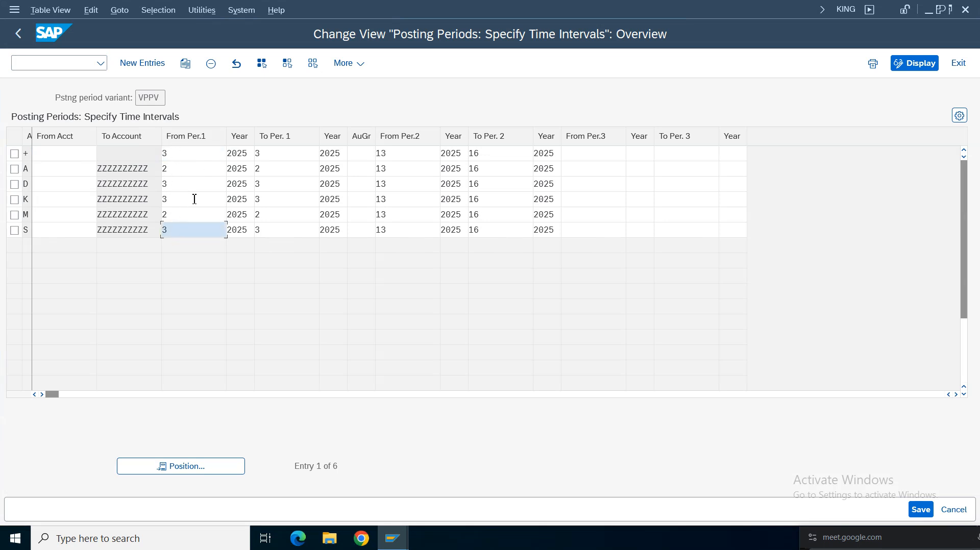
{"action": "left_click", "coordinate": [186, 153]}
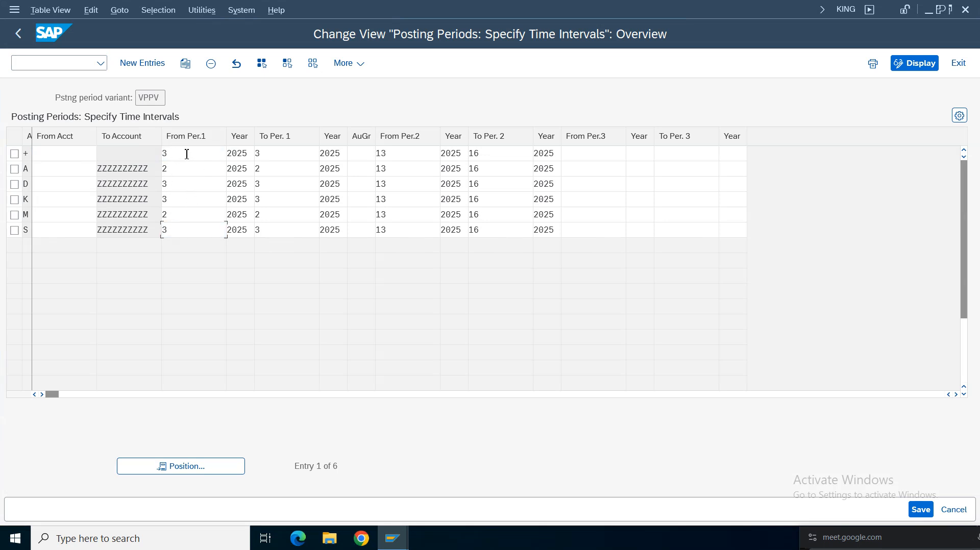
{"action": "left_click", "coordinate": [15, 185]}
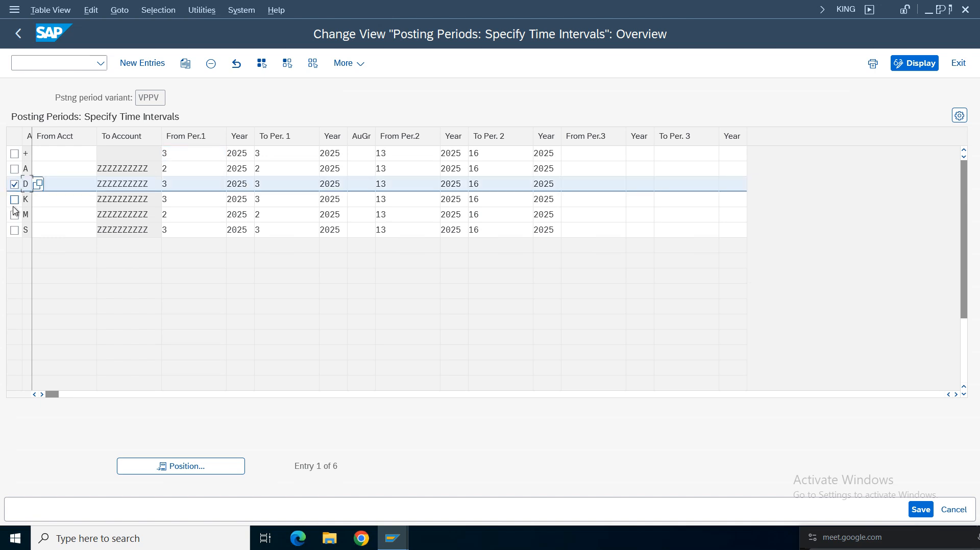
{"action": "left_click", "coordinate": [15, 154]}
{"action": "left_click", "coordinate": [15, 231]}
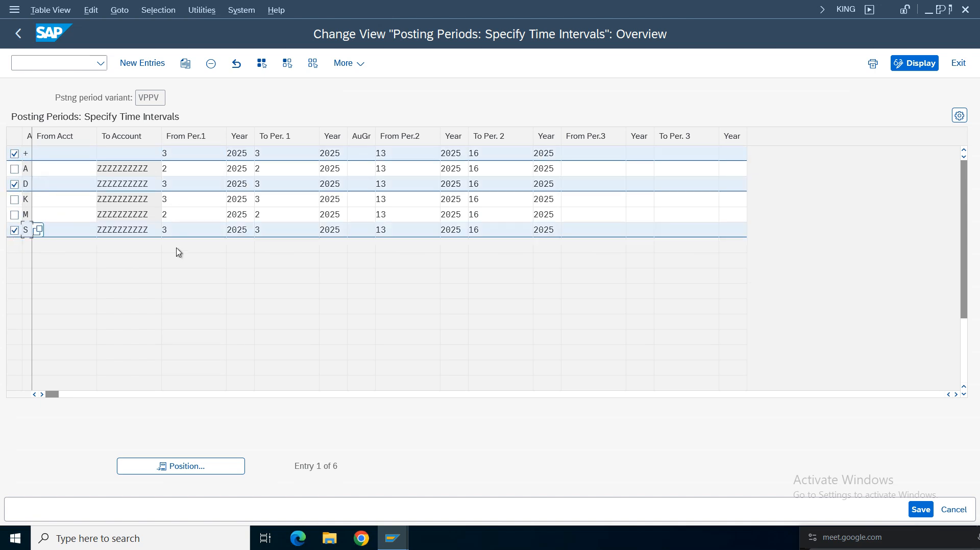
Set From Per.1 to 1 for account types +, D and S
{"action": "left_click", "coordinate": [178, 158]}
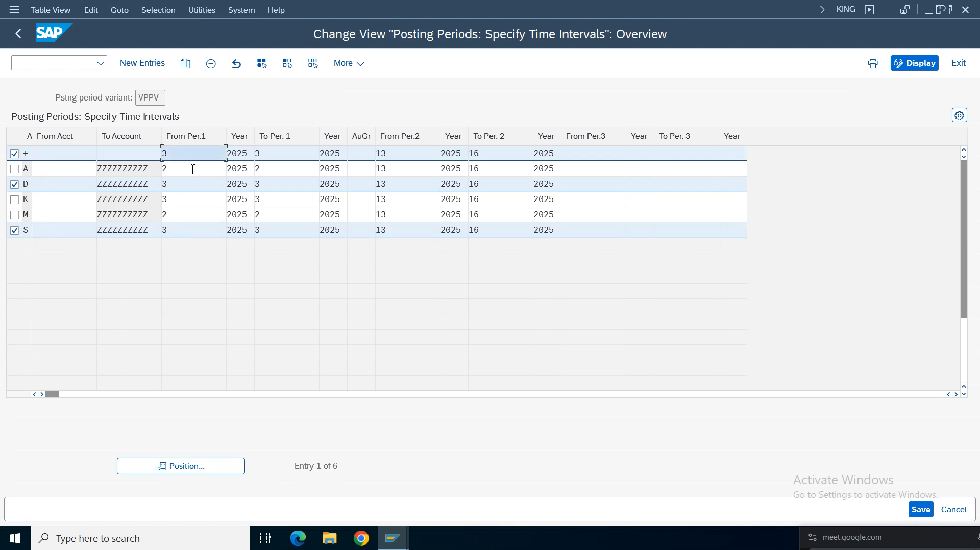
{"action": "key", "text": "BackSpace"}
{"action": "type", "text": "1"}
{"action": "left_click", "coordinate": [178, 232]}
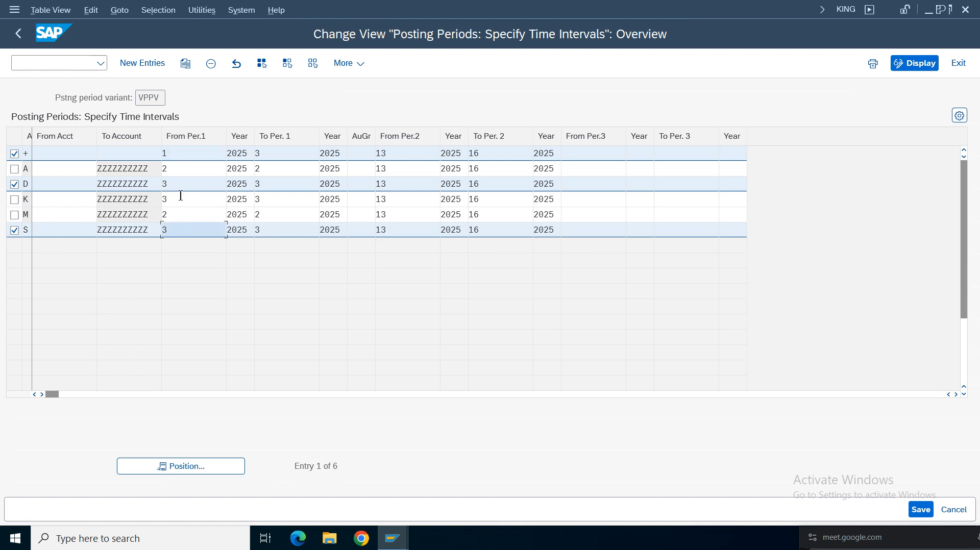
{"action": "left_click", "coordinate": [180, 185]}
{"action": "key", "text": "BackSpace"}
{"action": "type", "text": "1"}
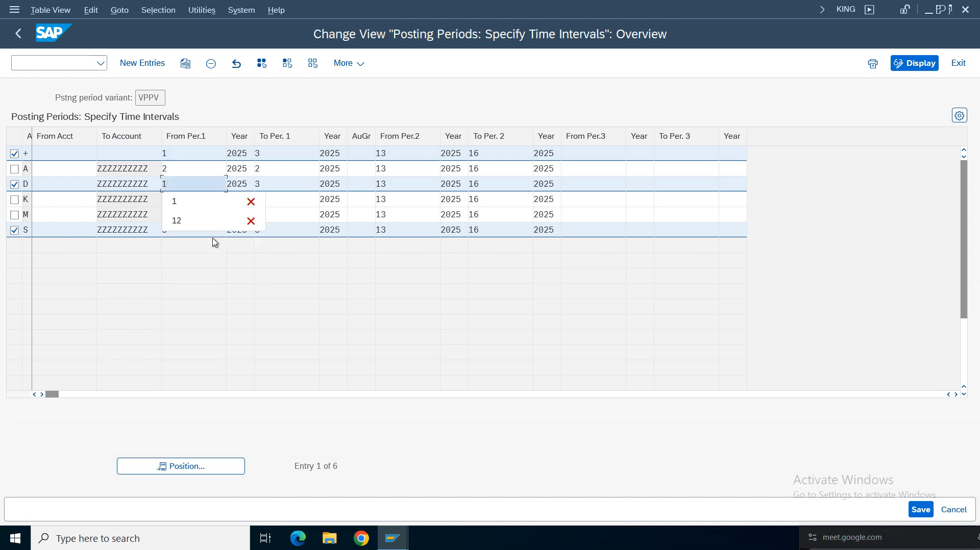
{"action": "left_click", "coordinate": [182, 234]}
{"action": "key", "text": "BackSpace"}
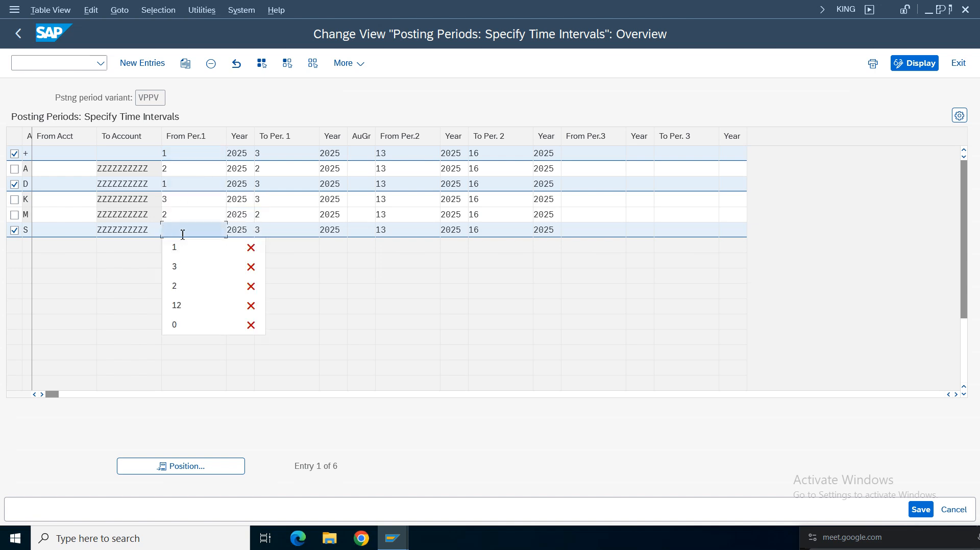
{"action": "type", "text": "1"}
{"action": "left_click", "coordinate": [383, 299]}
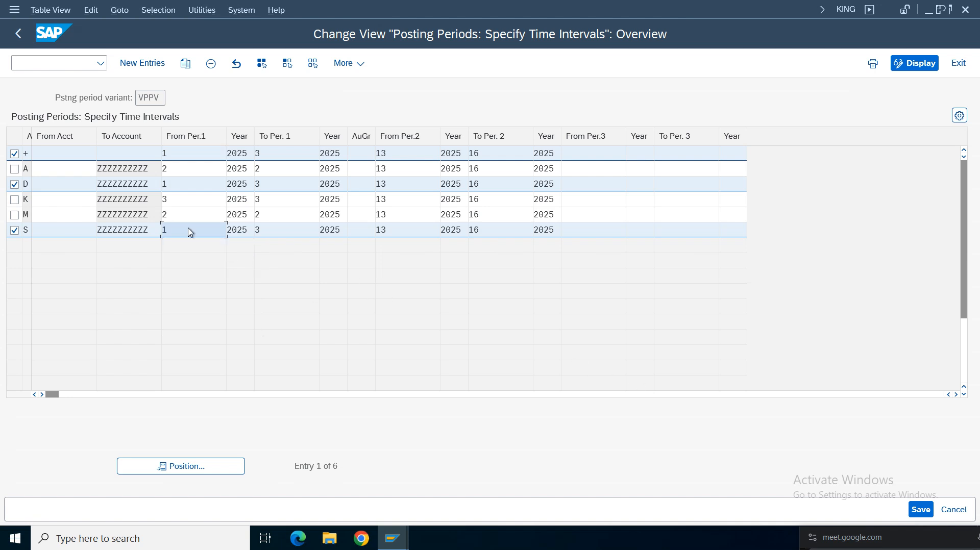
Save the posting period changes under the proposed Verizon Group customizing request
{"action": "left_click", "coordinate": [219, 156]}
{"action": "left_click", "coordinate": [301, 154]}
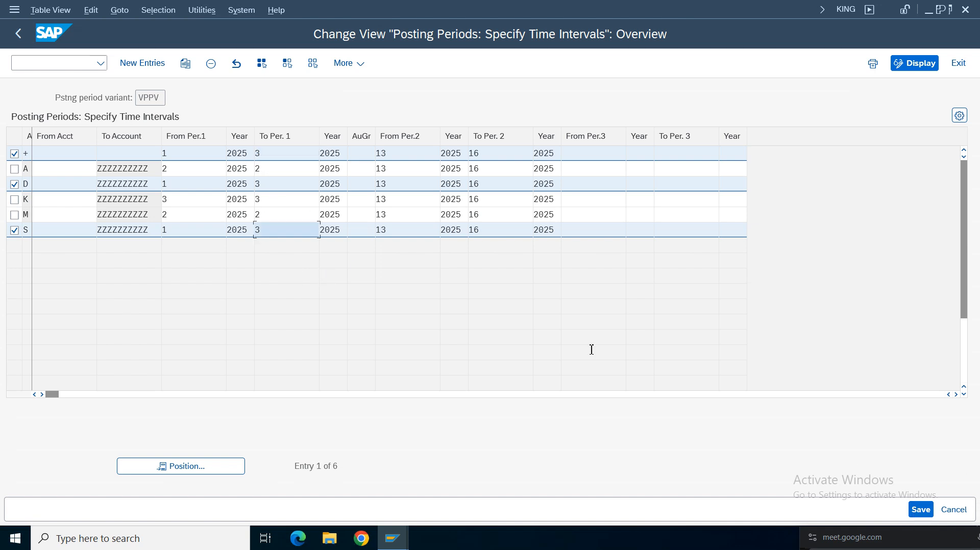
{"action": "left_click", "coordinate": [921, 510]}
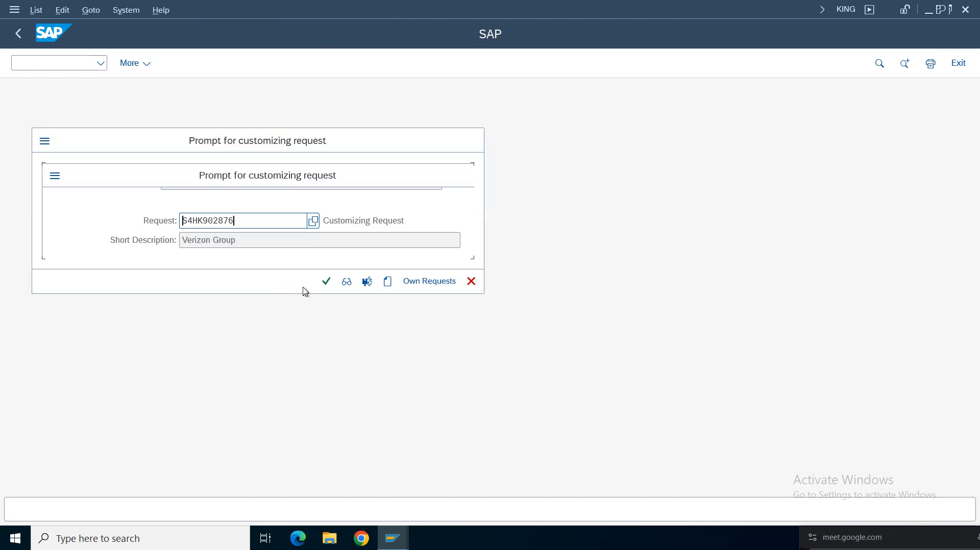
{"action": "left_click", "coordinate": [326, 281]}
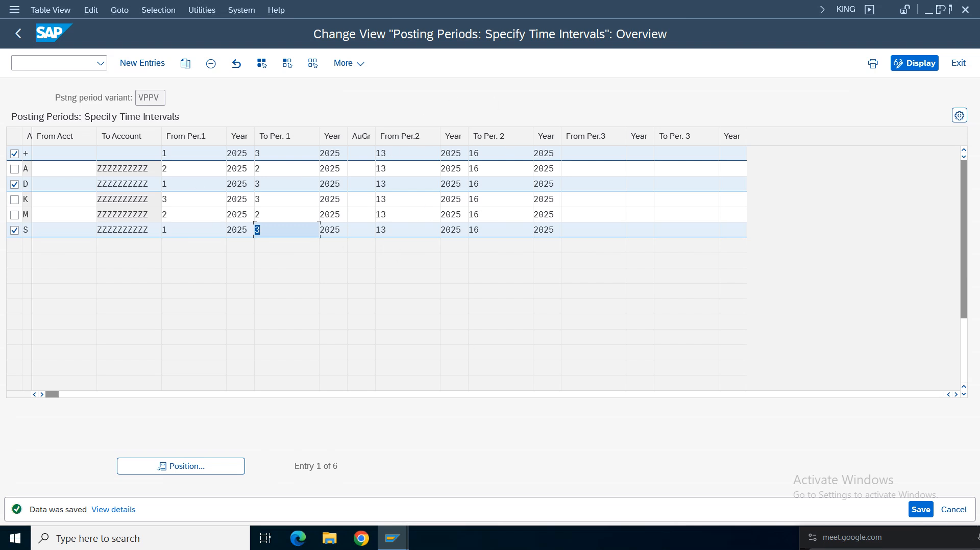
Return to the customer invoice entry session and validate the invoice, accepting the period adjustment for posting date 01.04.2025
{"action": "left_click", "coordinate": [392, 538]}
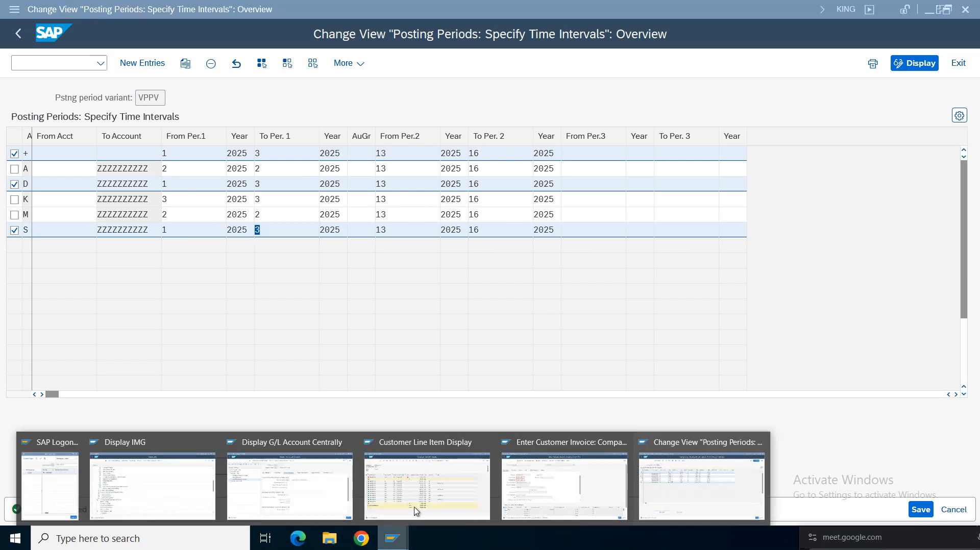
{"action": "left_click", "coordinate": [629, 504]}
{"action": "key", "text": "Return"}
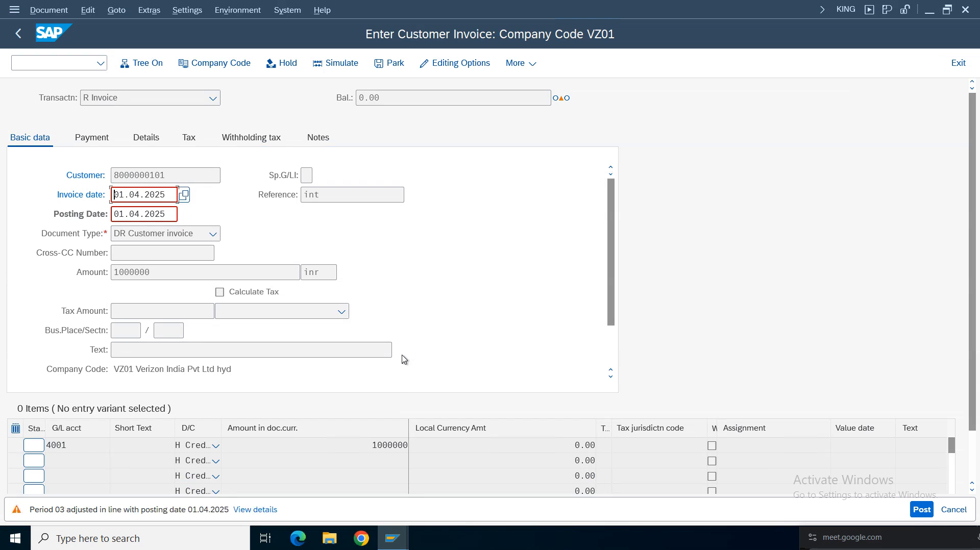
{"action": "key", "text": "Return"}
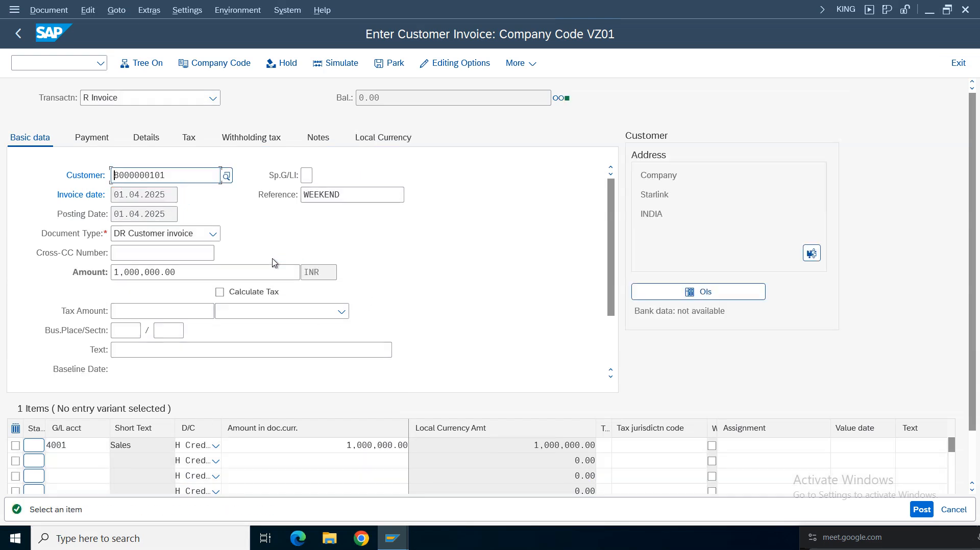
Simulate the customer invoice, accept the due date warning and open the Sales item for correction
{"action": "left_click", "coordinate": [335, 63]}
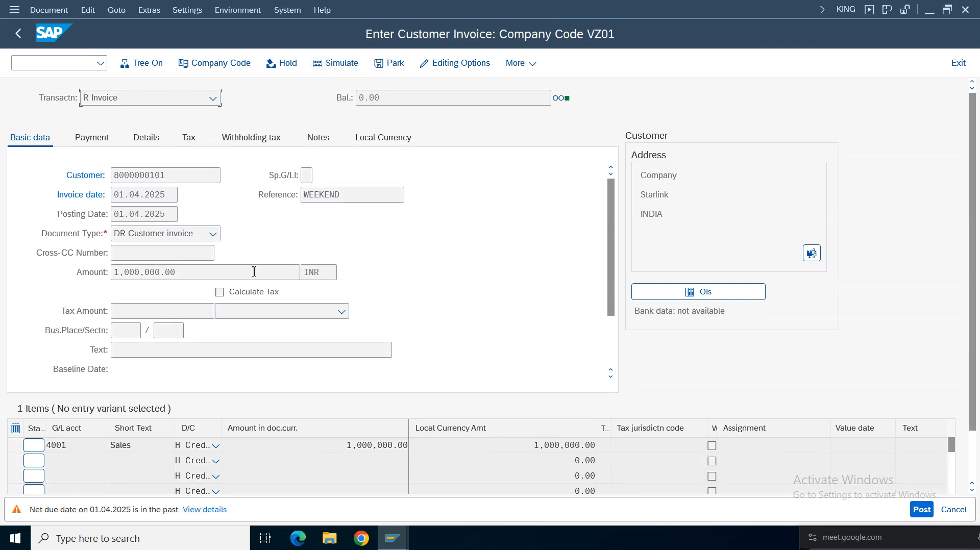
{"action": "key", "text": "Return"}
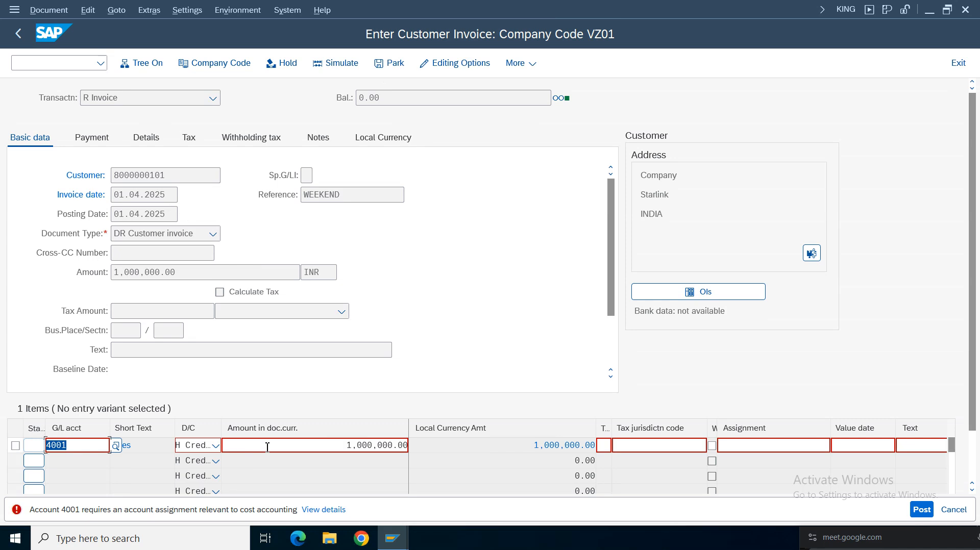
{"action": "key", "text": "Return"}
Assign cost center 100100 and the text "customer inv" to the Sales G/L item
{"action": "left_click", "coordinate": [135, 254]}
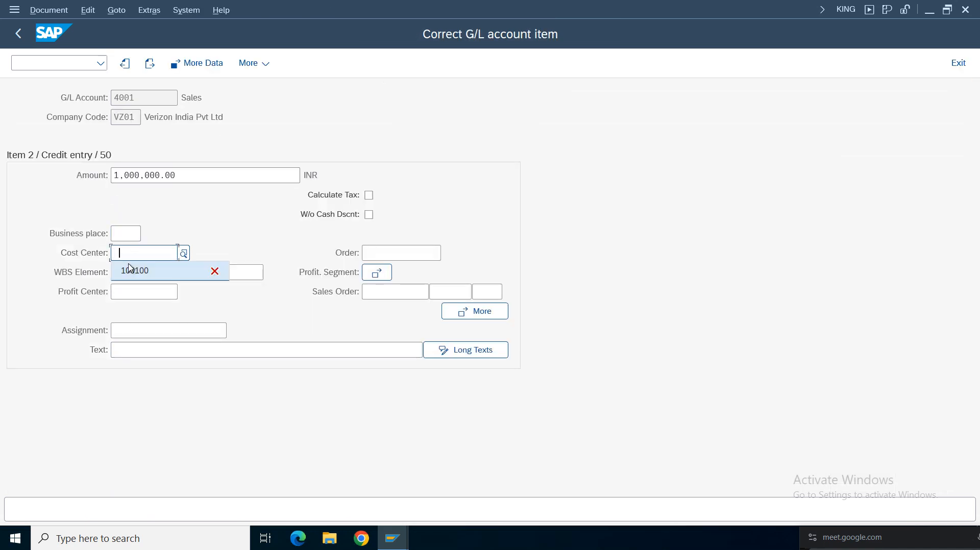
{"action": "left_click", "coordinate": [131, 270]}
{"action": "left_click", "coordinate": [145, 350]}
{"action": "left_click", "coordinate": [143, 350]}
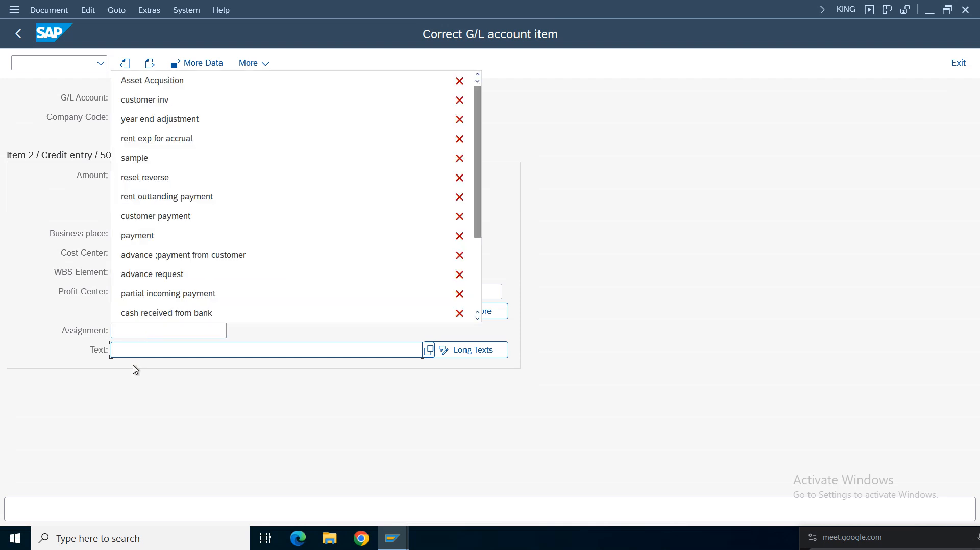
{"action": "left_click", "coordinate": [131, 98]}
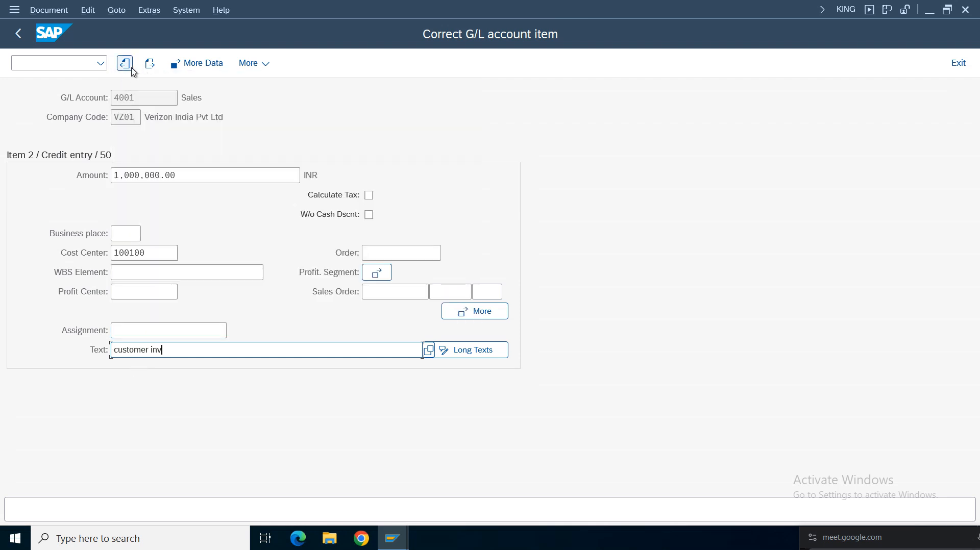
Set the payment terms of the Starlink customer item to 0001, accept the warnings and return to the invoice entry
{"action": "left_click", "coordinate": [125, 64]}
{"action": "left_click_drag", "start_coordinate": [199, 100], "coordinate": [122, 99]}
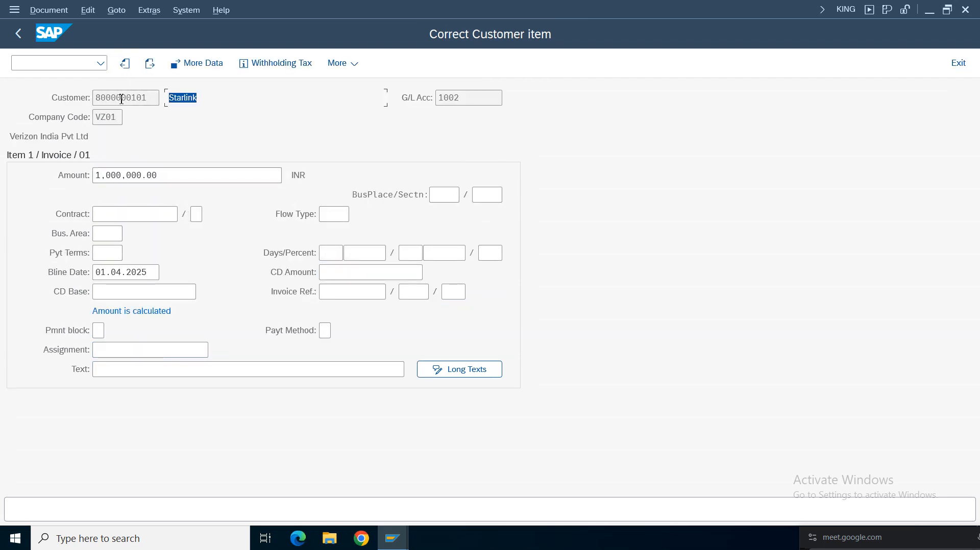
{"action": "left_click", "coordinate": [107, 255]}
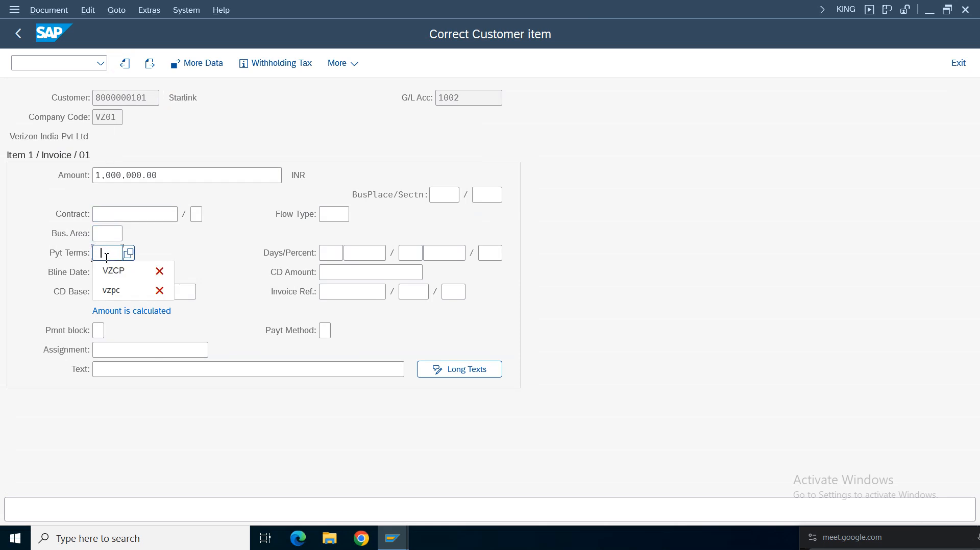
{"action": "left_click", "coordinate": [106, 255]}
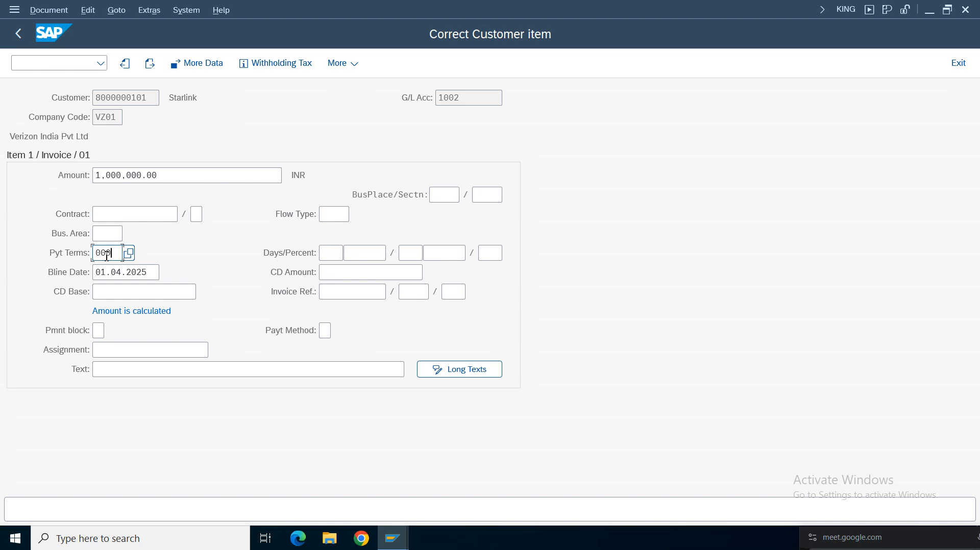
{"action": "key", "text": "Return"}
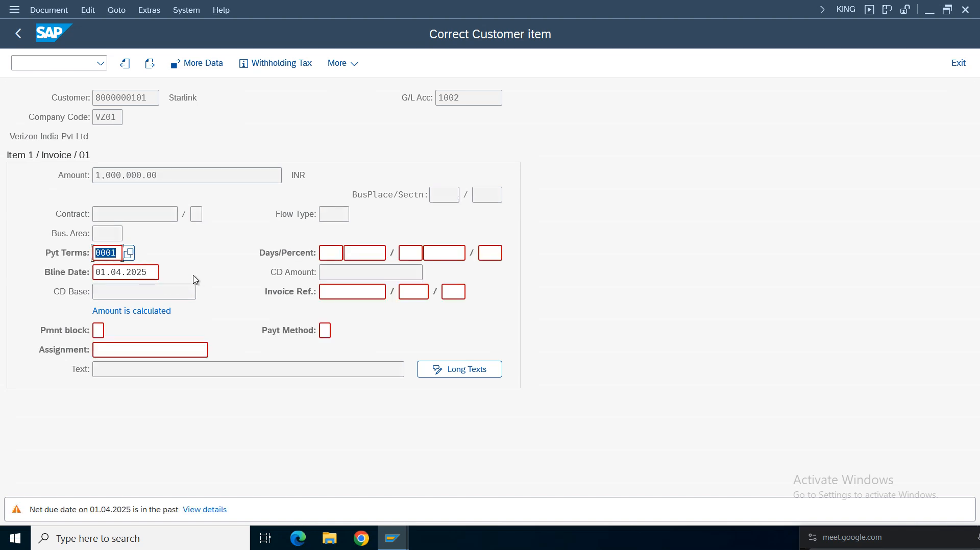
{"action": "key", "text": "Return"}
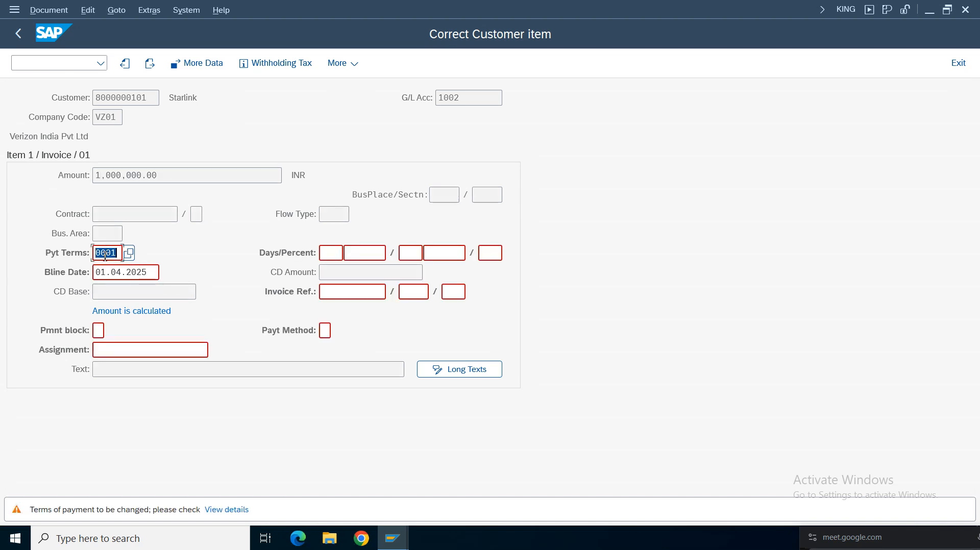
{"action": "key", "text": "Return"}
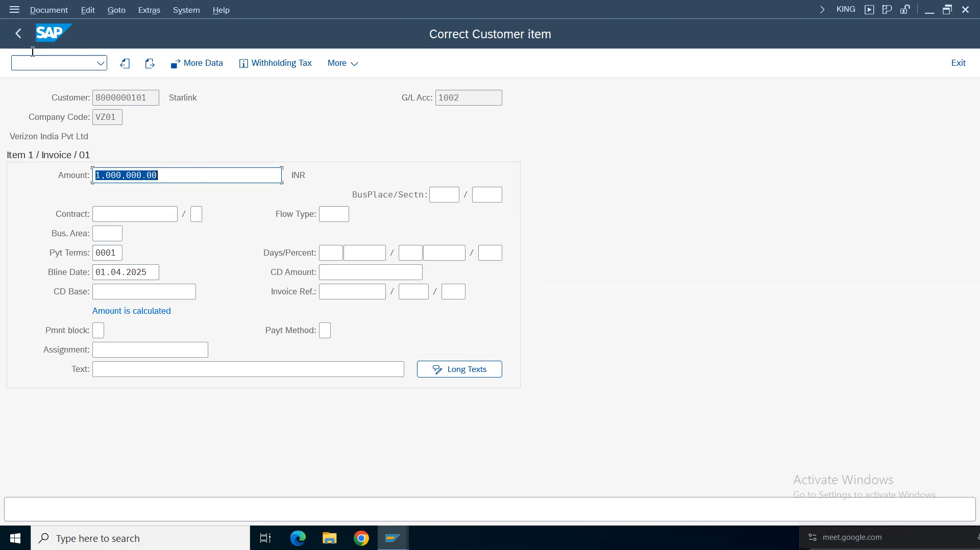
{"action": "key", "text": "Return"}
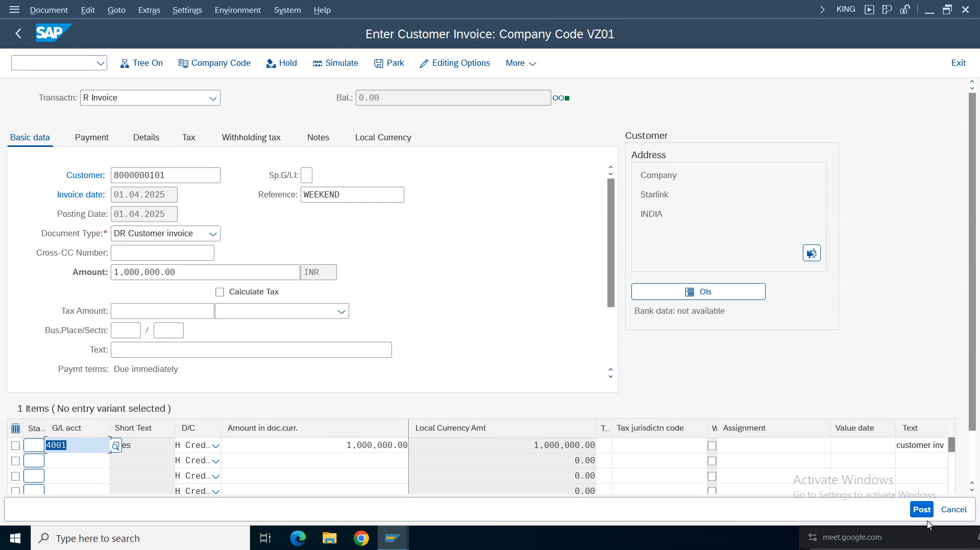
Post the customer invoice, display the posted document and select its Sales line
{"action": "left_click", "coordinate": [922, 510]}
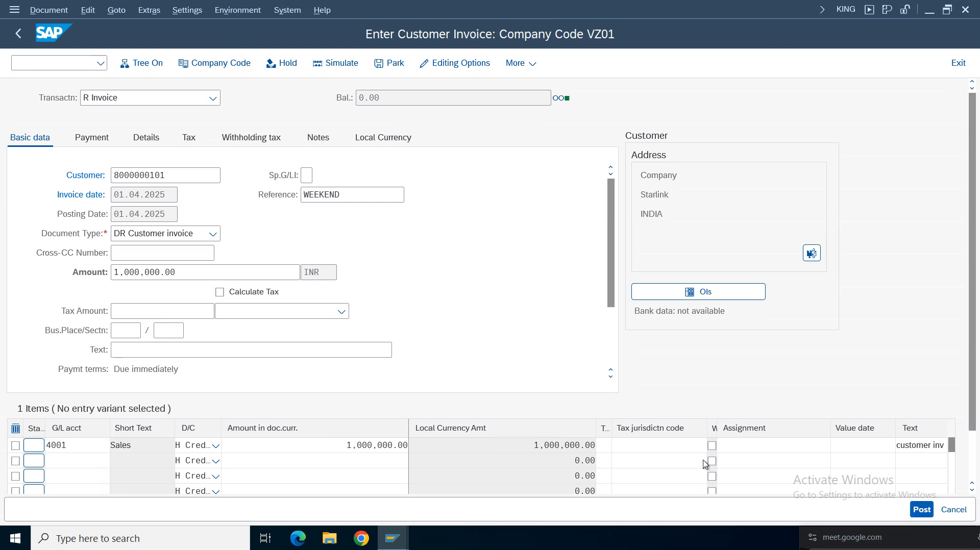
{"action": "left_click", "coordinate": [38, 14]}
{"action": "left_click", "coordinate": [59, 45]}
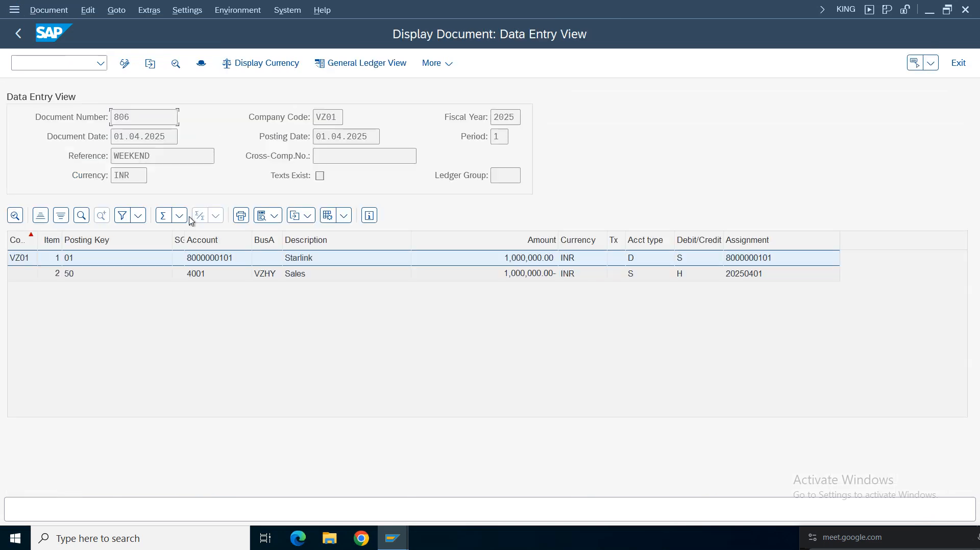
{"action": "left_click", "coordinate": [306, 278]}
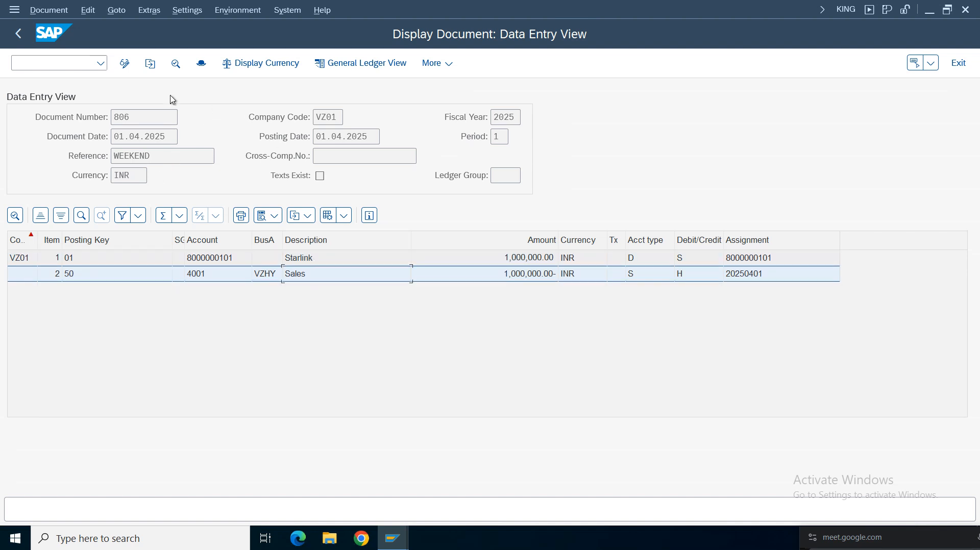
Rerun the customer line item display for all Starlink items and examine the date and amount of the 01.04.2025 invoice
{"action": "mouse_move", "coordinate": [399, 528]}
{"action": "left_click", "coordinate": [429, 475]}
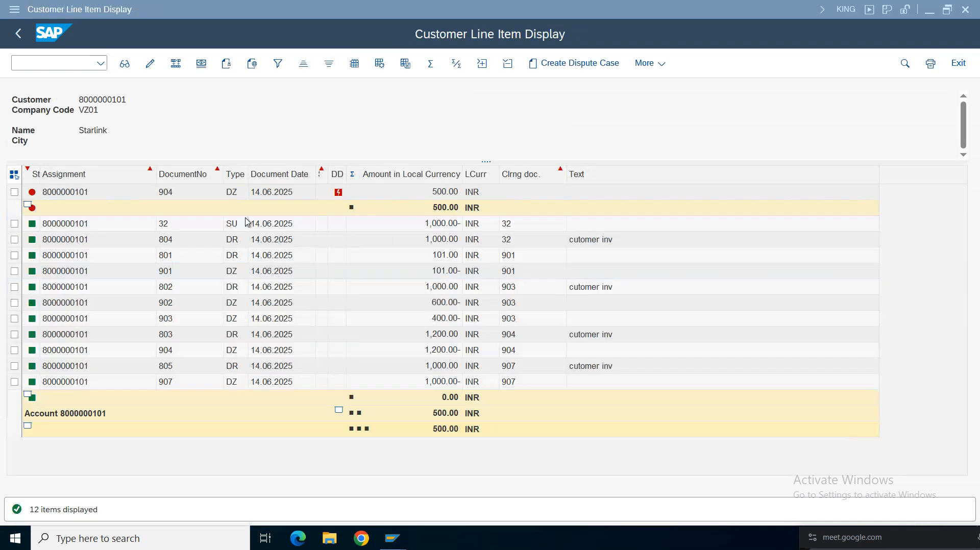
{"action": "left_click", "coordinate": [18, 33]}
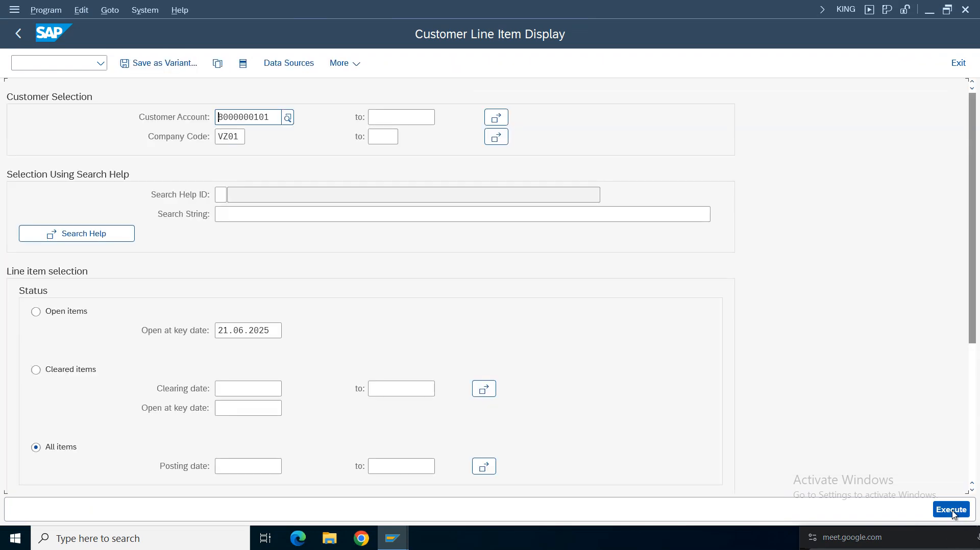
{"action": "key", "text": "F8"}
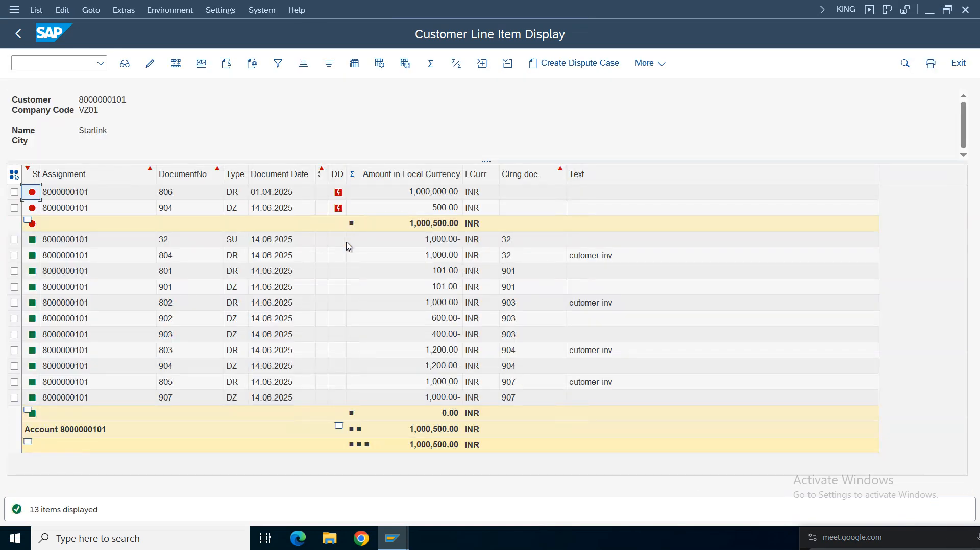
{"action": "left_click", "coordinate": [429, 225]}
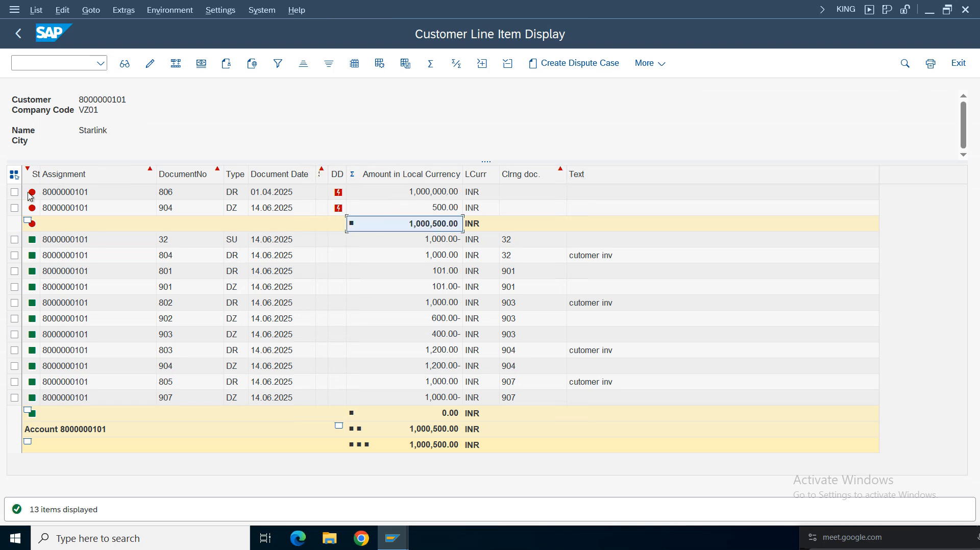
{"action": "left_click", "coordinate": [269, 193]}
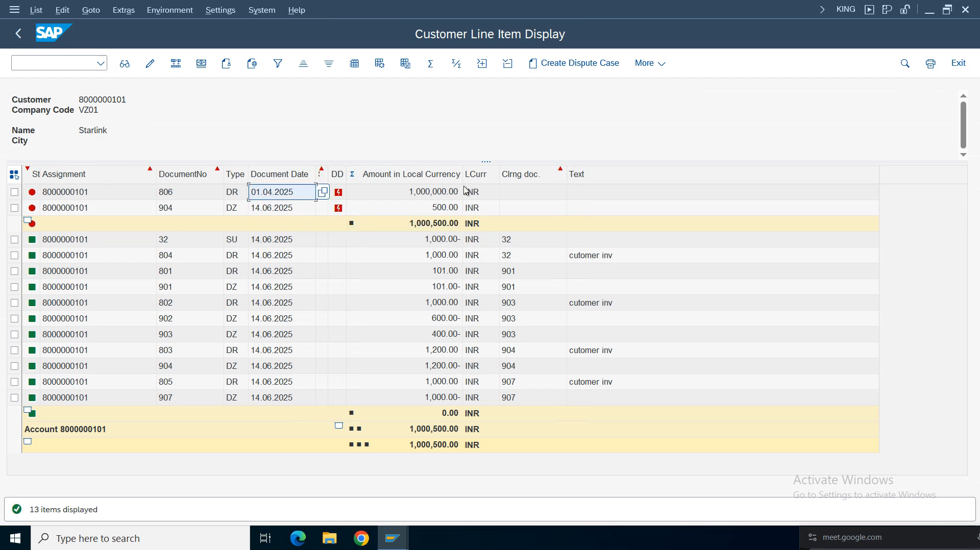
{"action": "left_click", "coordinate": [431, 197]}
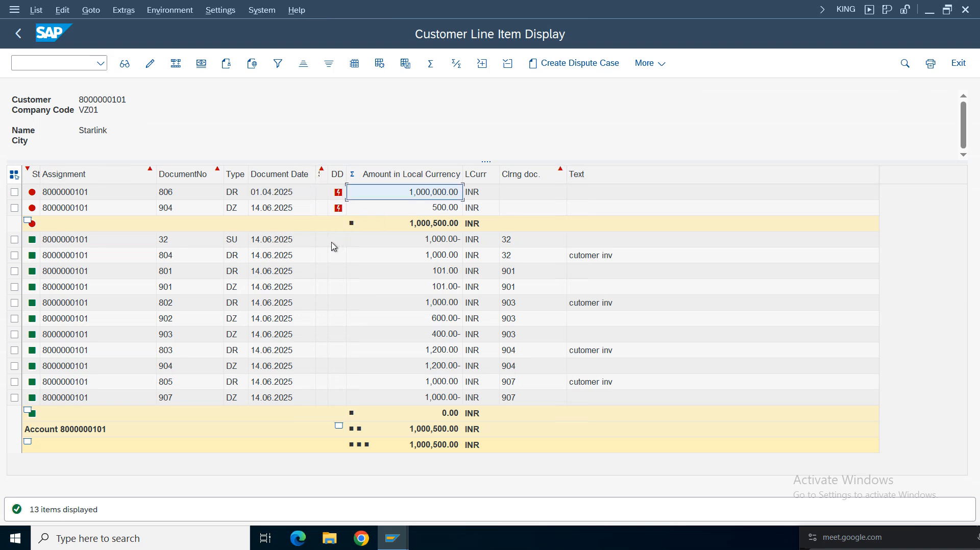
Switch to the session showing the Interest Received G/L account and return it to the SAP Easy Access menu
{"action": "mouse_move", "coordinate": [406, 540]}
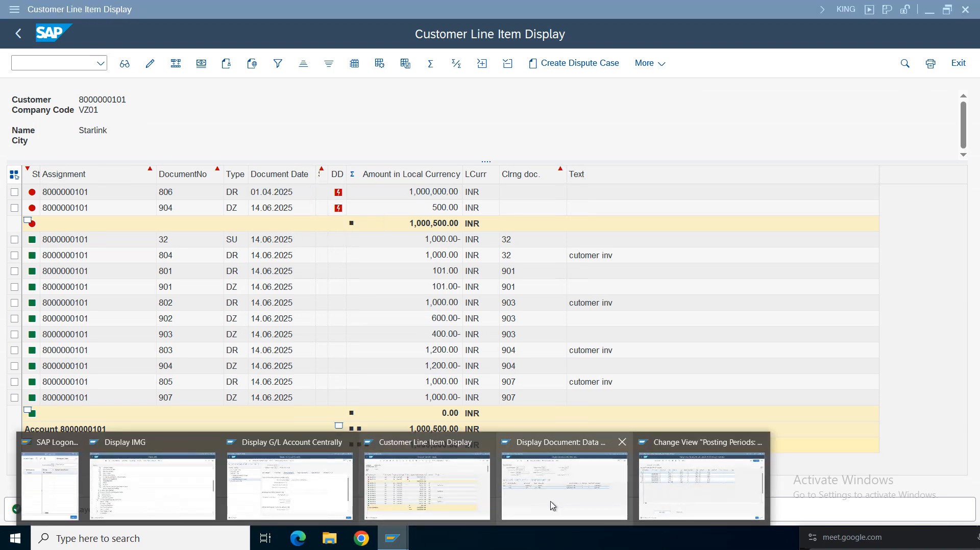
{"action": "left_click", "coordinate": [296, 490]}
{"action": "left_click", "coordinate": [45, 61]}
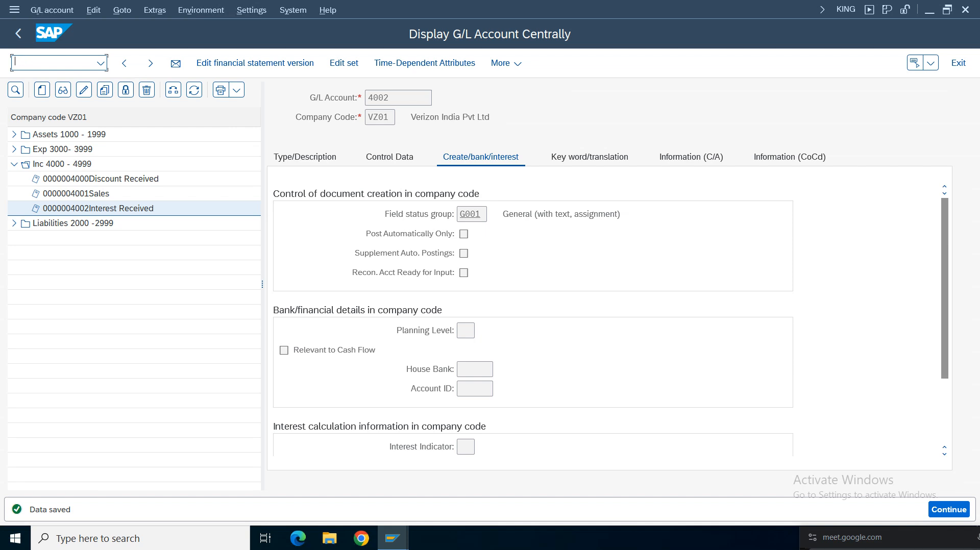
{"action": "left_click", "coordinate": [18, 34]}
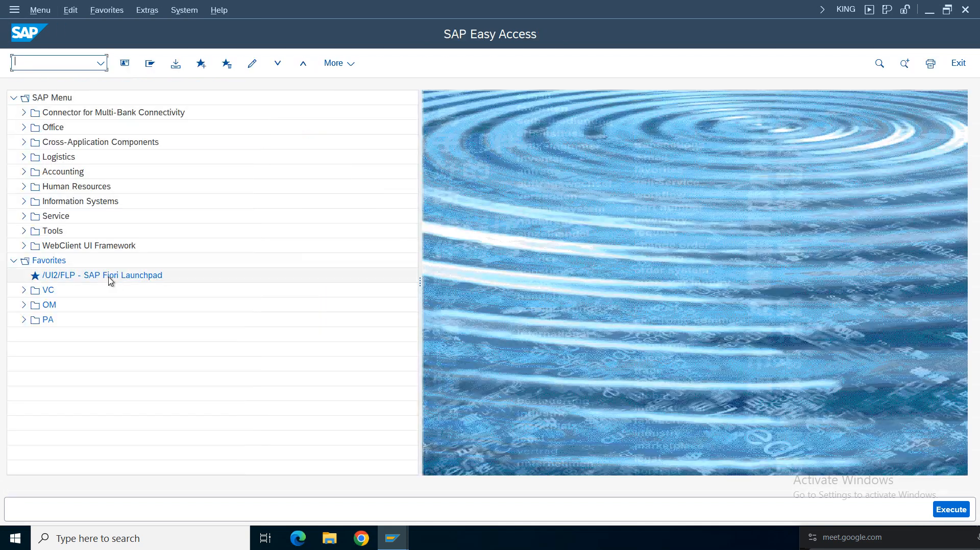
Open the Accounts Receivable master record of customer Starlink in company code VZ01 for change with FD02
{"action": "left_click", "coordinate": [24, 173]}
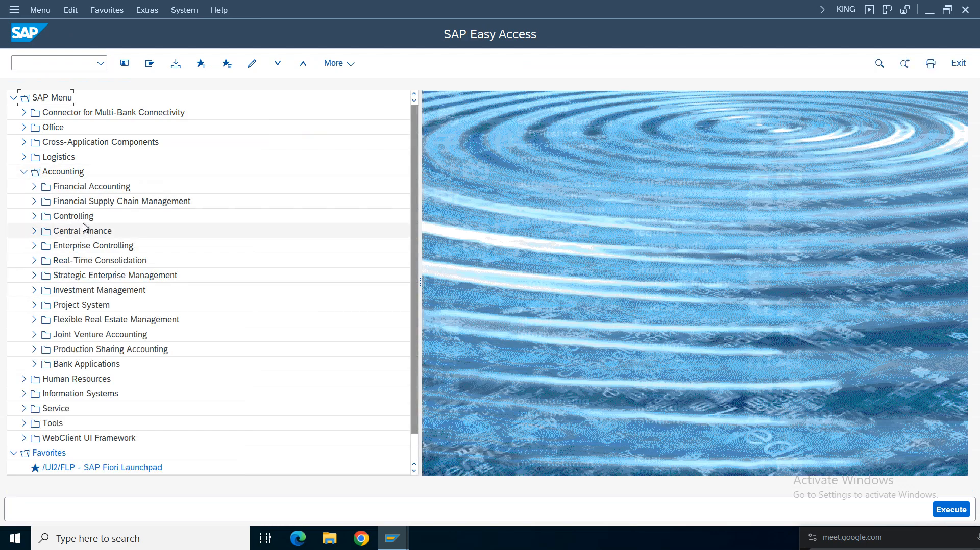
{"action": "left_click", "coordinate": [34, 187]}
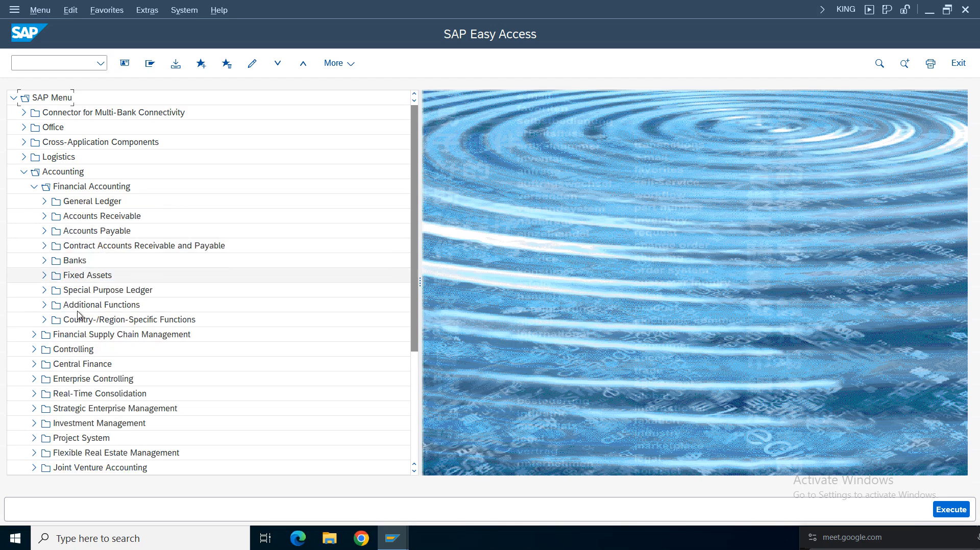
{"action": "left_click", "coordinate": [44, 216]}
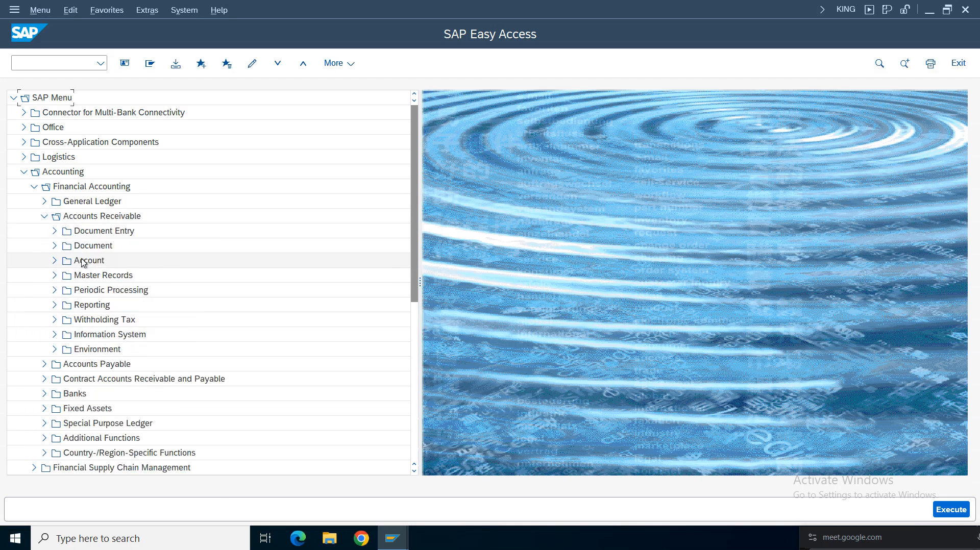
{"action": "left_click", "coordinate": [55, 275]}
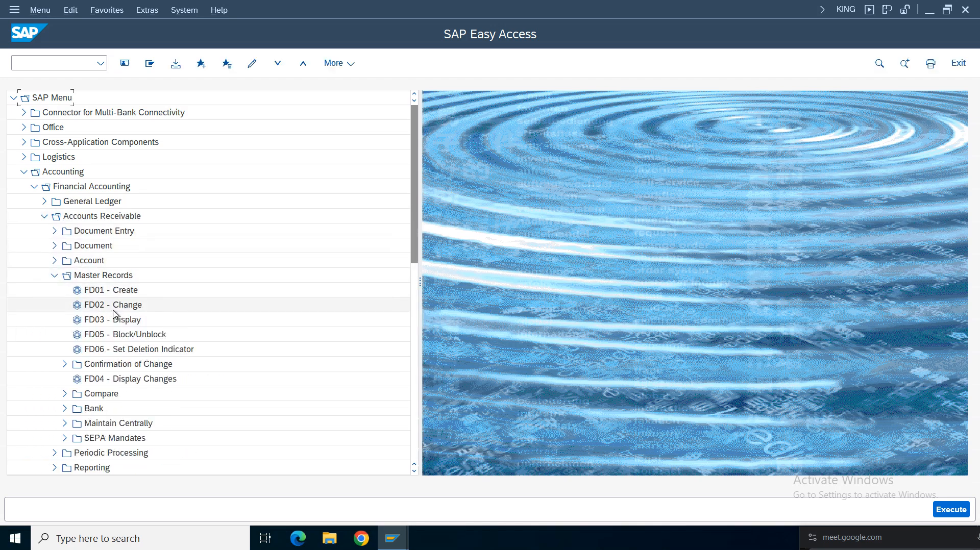
{"action": "double_click", "coordinate": [115, 306]}
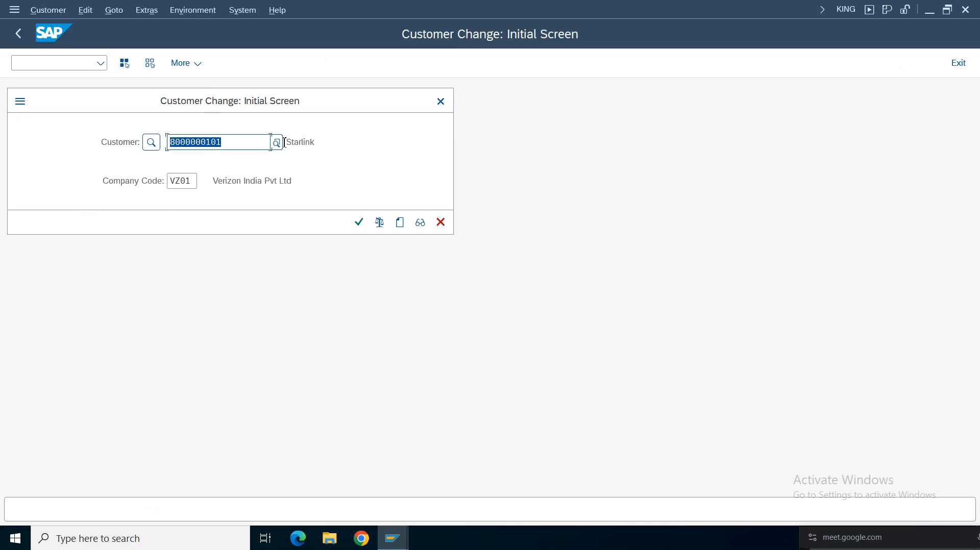
{"action": "left_click", "coordinate": [285, 142]}
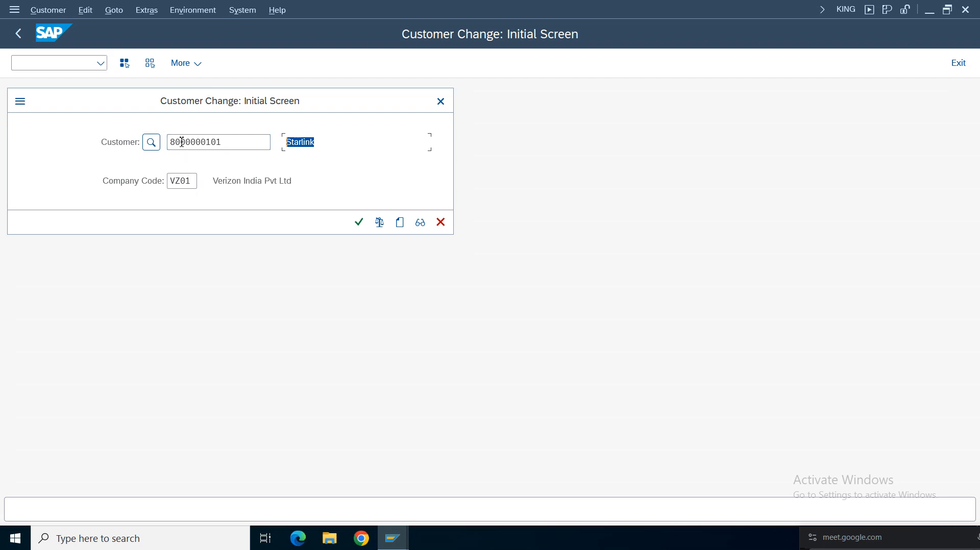
{"action": "left_click", "coordinate": [359, 223]}
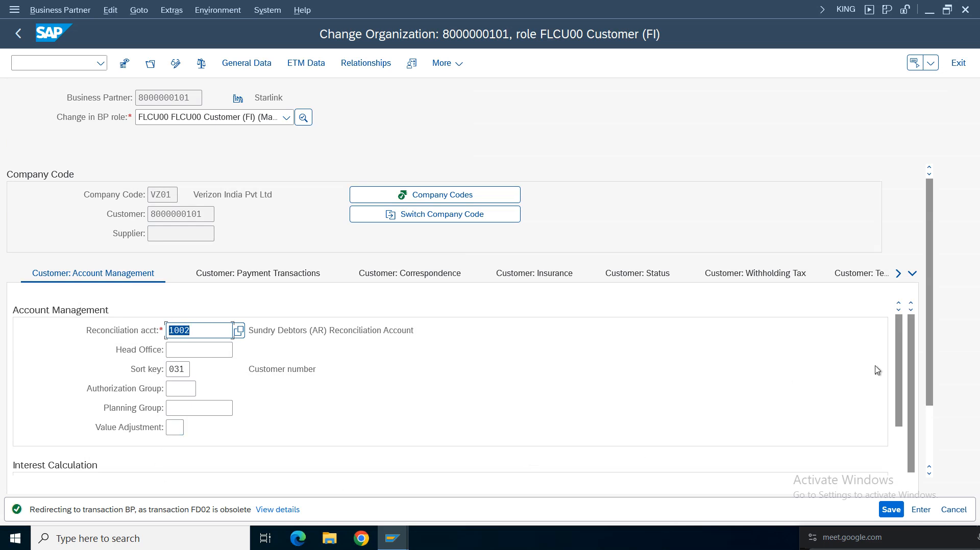
{"action": "left_click_drag", "start_coordinate": [900, 357], "coordinate": [900, 386]}
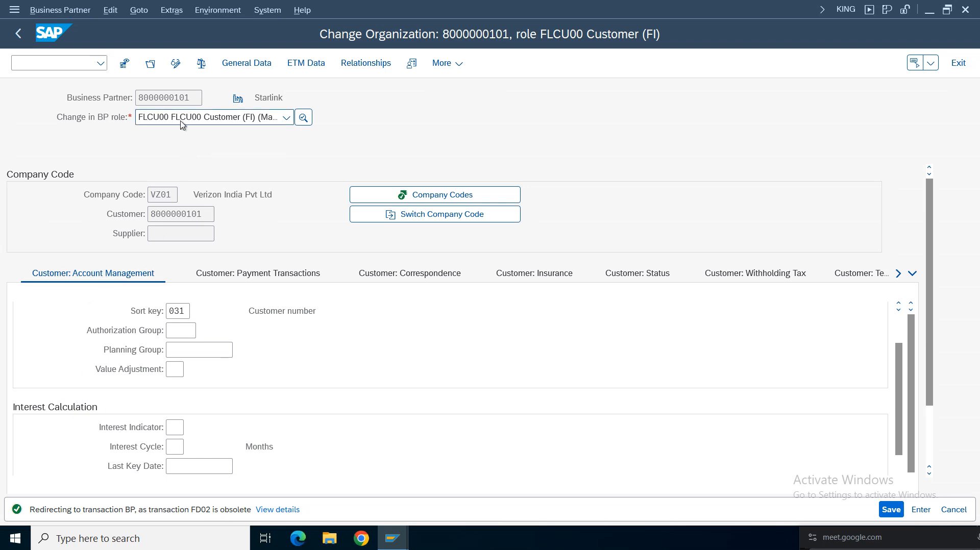
{"action": "left_click", "coordinate": [175, 428]}
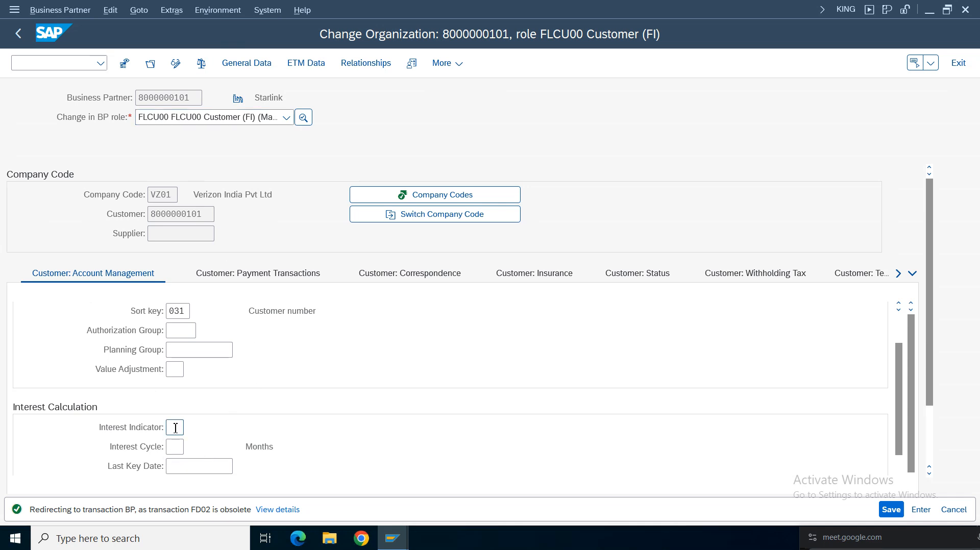
{"action": "left_click", "coordinate": [190, 429]}
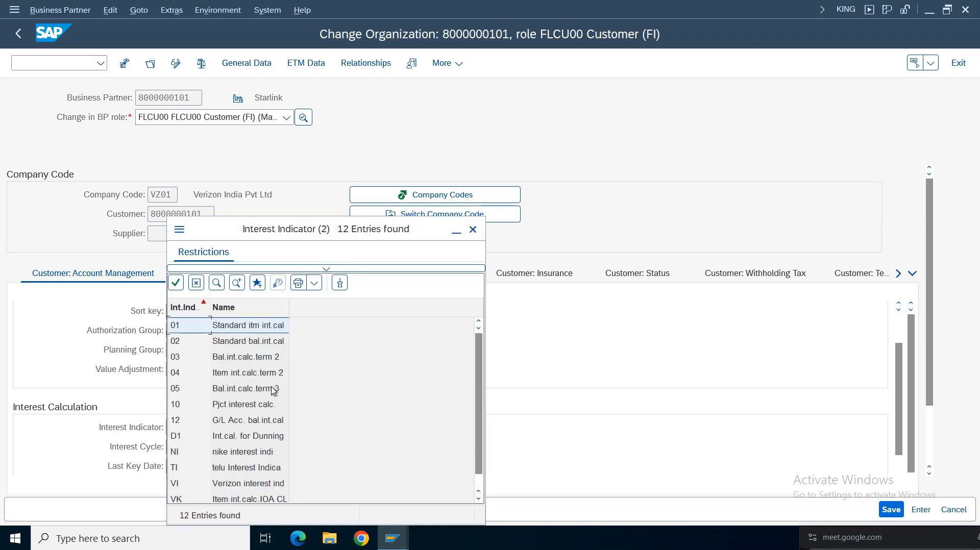
{"action": "key", "text": "ctrl+f"}
{"action": "type", "text": "vi"}
{"action": "key", "text": "Return"}
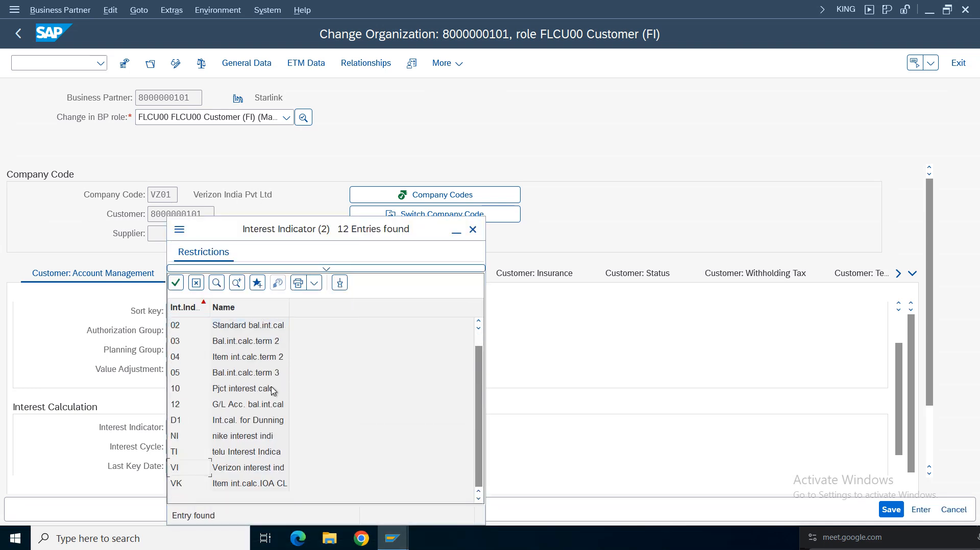
{"action": "key", "text": "Return"}
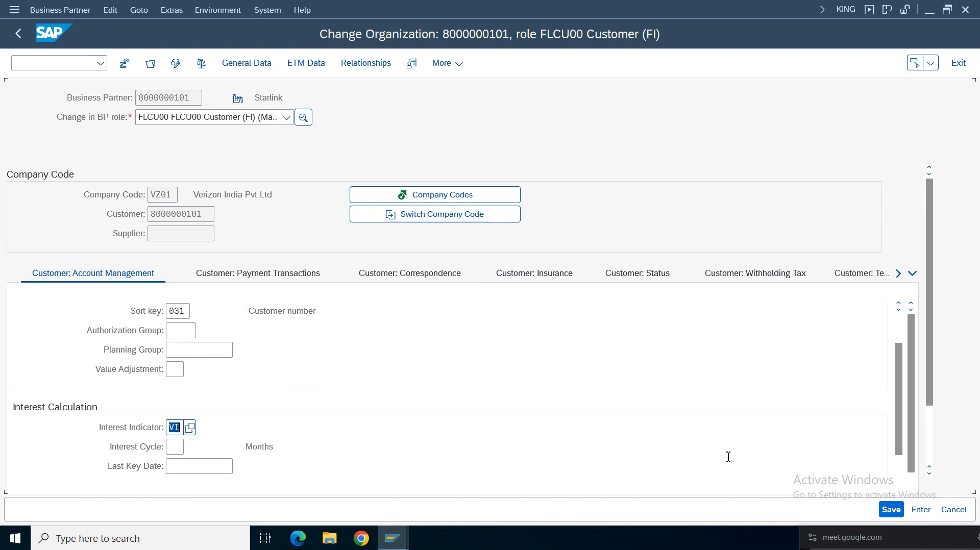
{"action": "left_click", "coordinate": [887, 514]}
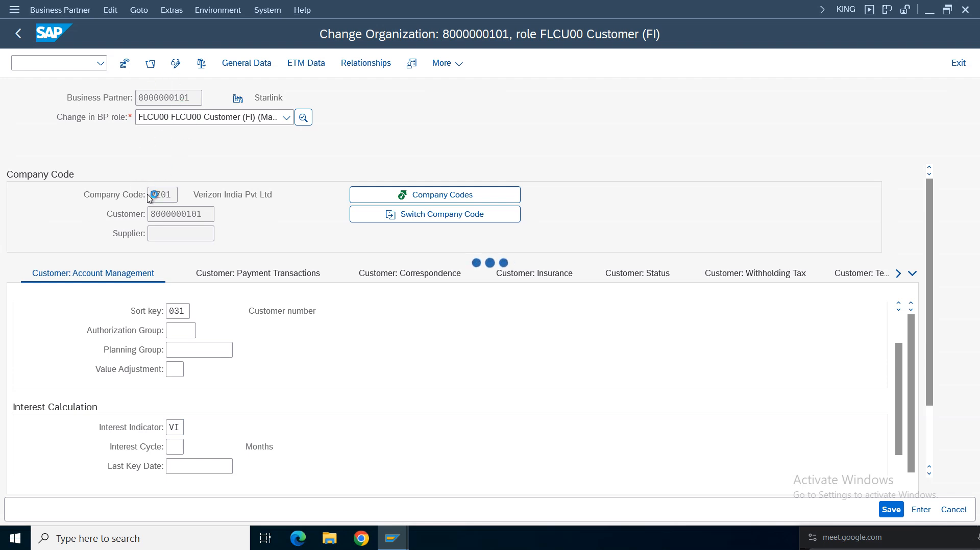
Switch to the displayed invoice document session, exit the document and the invoice entry, and confirm leaving the editing
{"action": "left_click", "coordinate": [398, 541]}
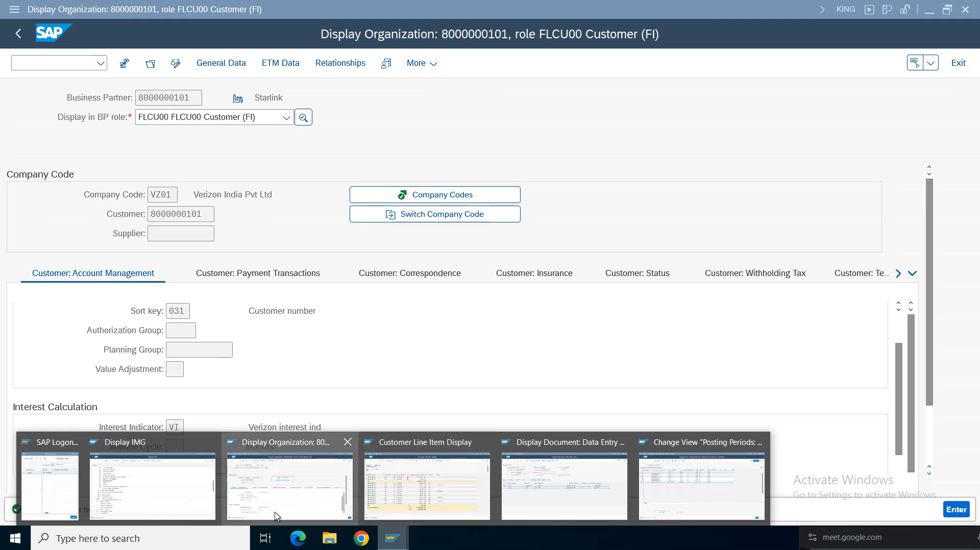
{"action": "left_click", "coordinate": [532, 498]}
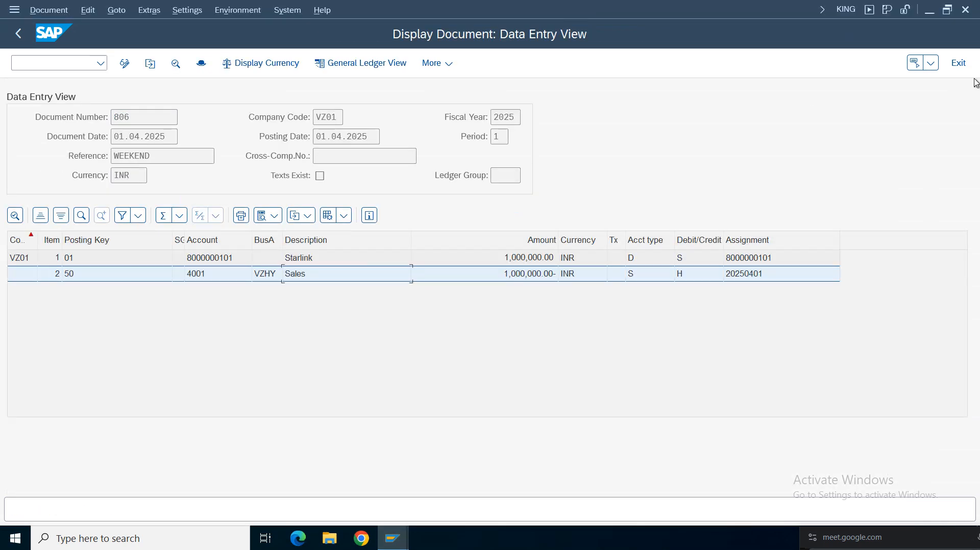
{"action": "left_click", "coordinate": [961, 68]}
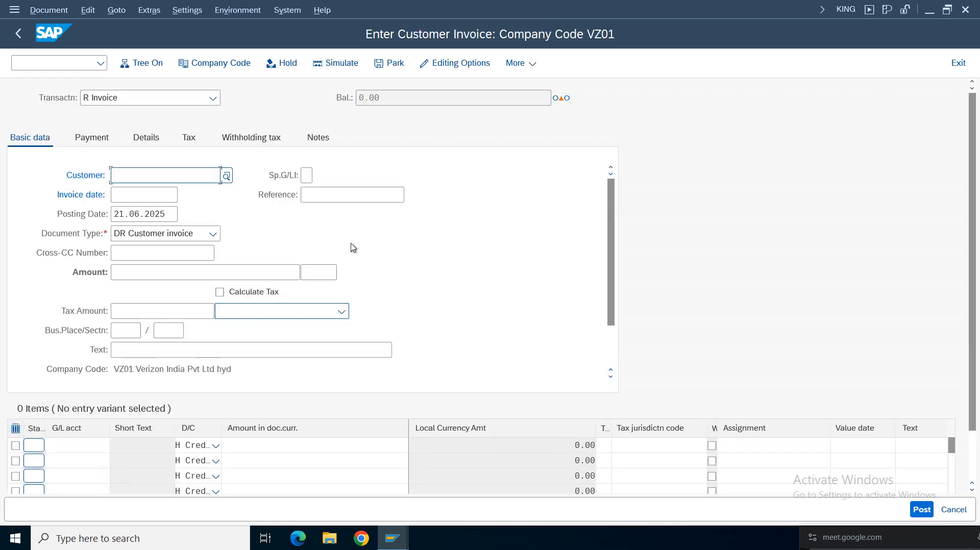
{"action": "left_click", "coordinate": [959, 63]}
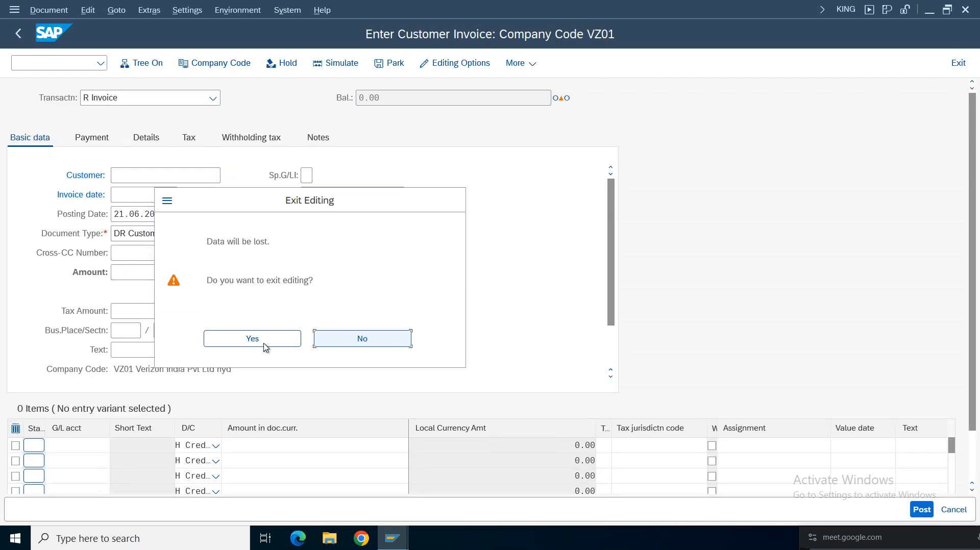
{"action": "key", "text": "Return"}
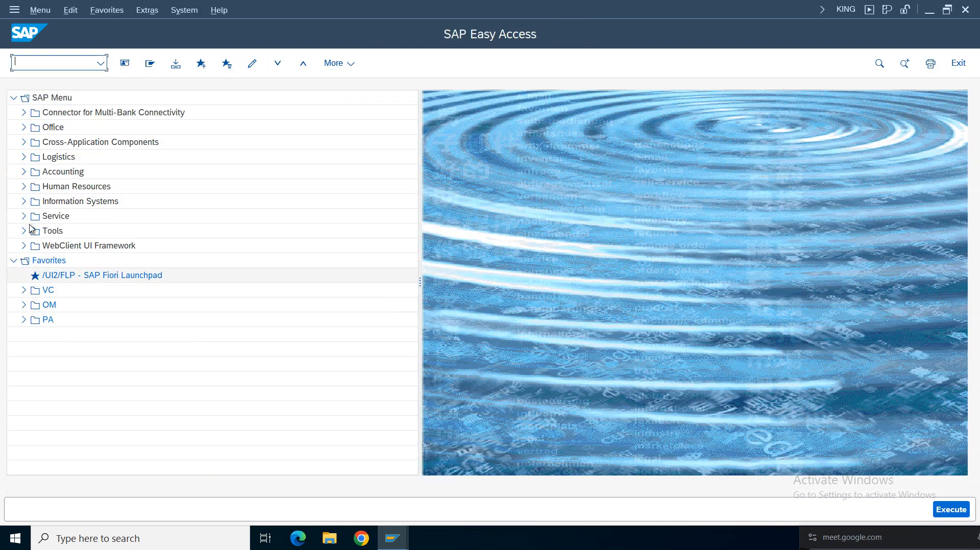
Open FINT - Item Interest Calculation from the Accounts Receivable periodic processing functions
{"action": "left_click", "coordinate": [23, 172]}
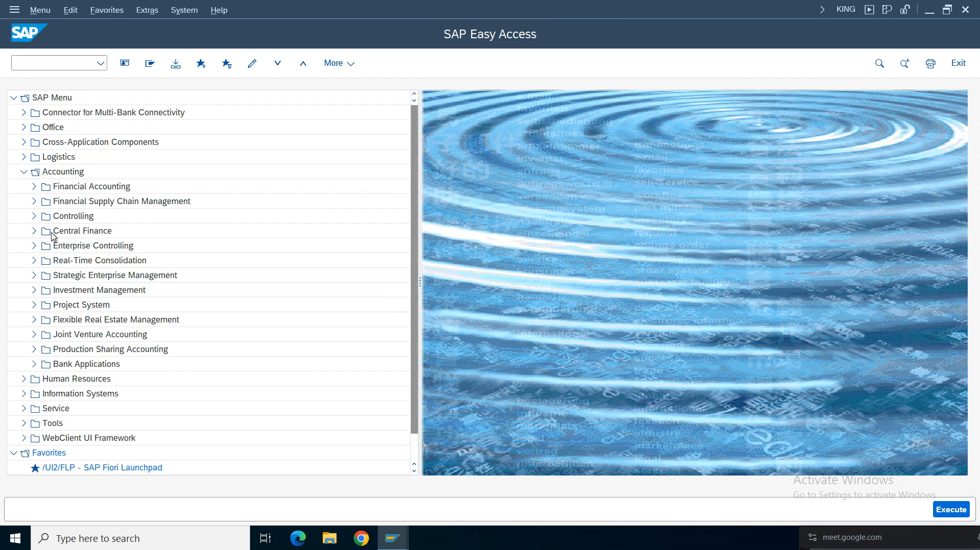
{"action": "left_click", "coordinate": [35, 187]}
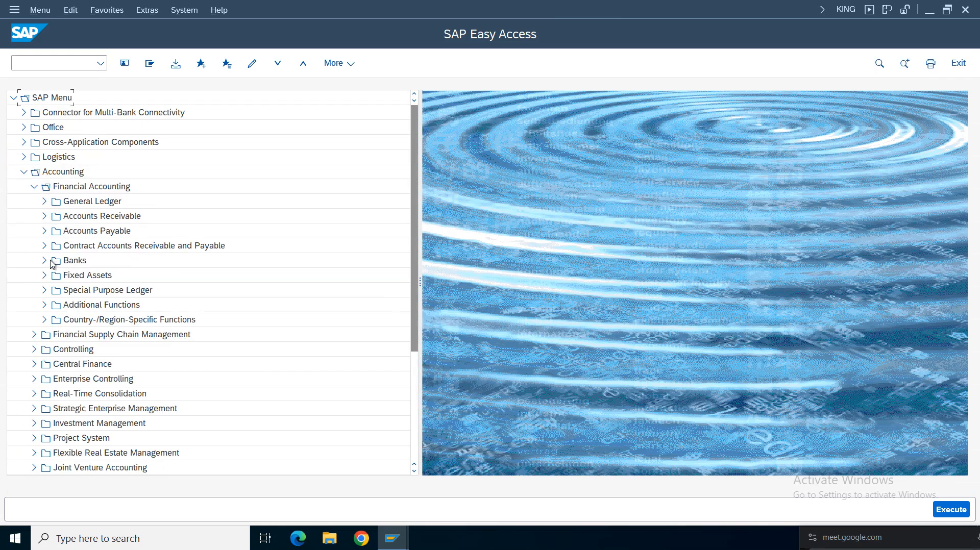
{"action": "left_click", "coordinate": [44, 216]}
{"action": "left_click", "coordinate": [54, 290]}
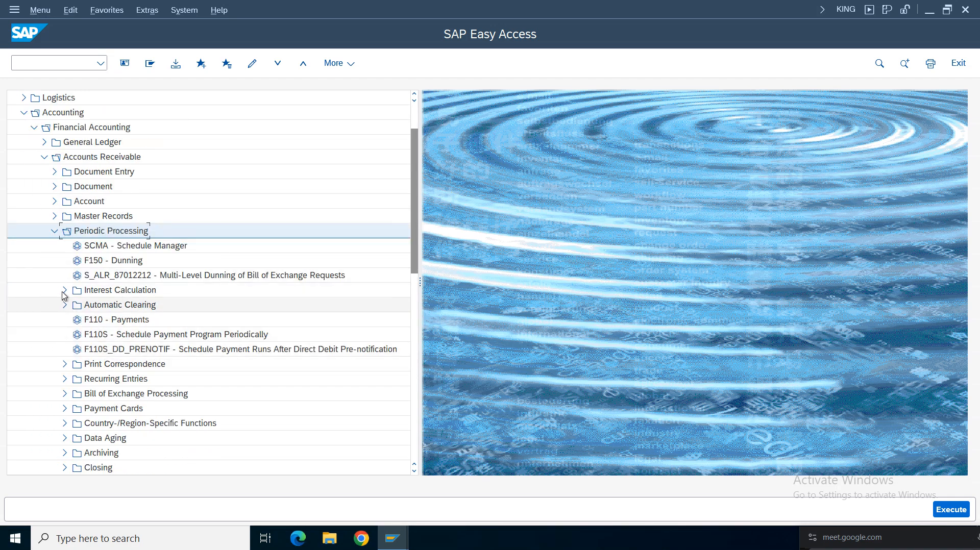
{"action": "left_click", "coordinate": [64, 290]}
{"action": "left_click", "coordinate": [75, 305]}
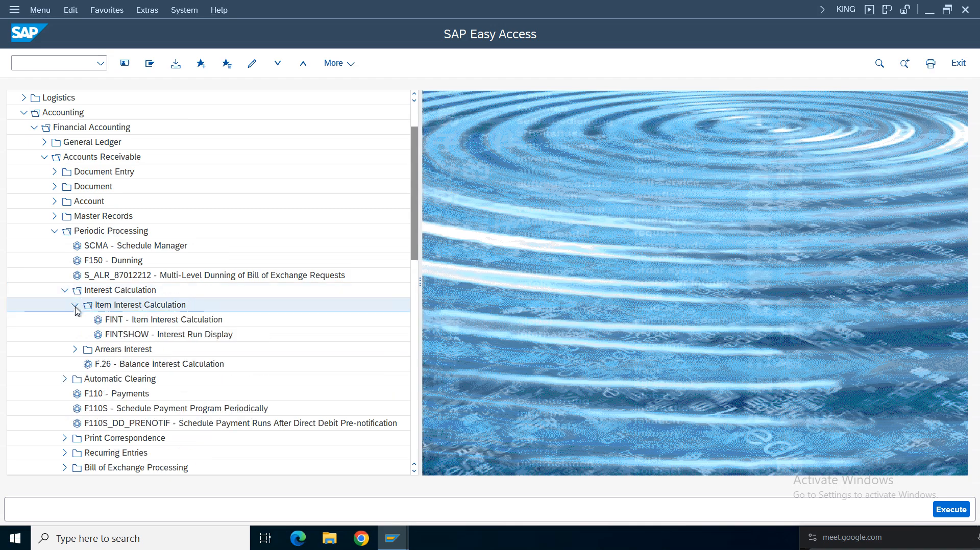
{"action": "left_click", "coordinate": [159, 322]}
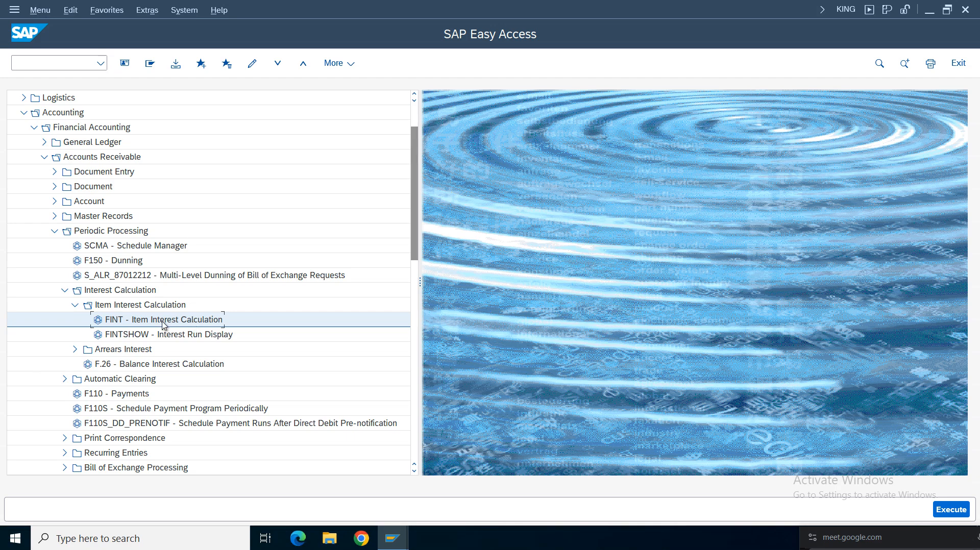
{"action": "double_click", "coordinate": [179, 321]}
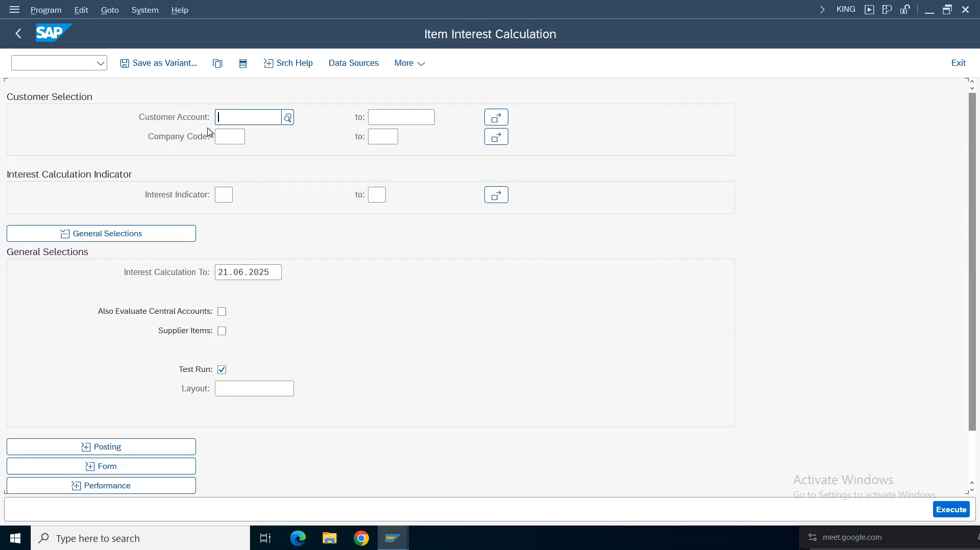
Enter company code VZ01 and select customer Starlink as the account for the item interest calculation
{"action": "left_click", "coordinate": [223, 136]}
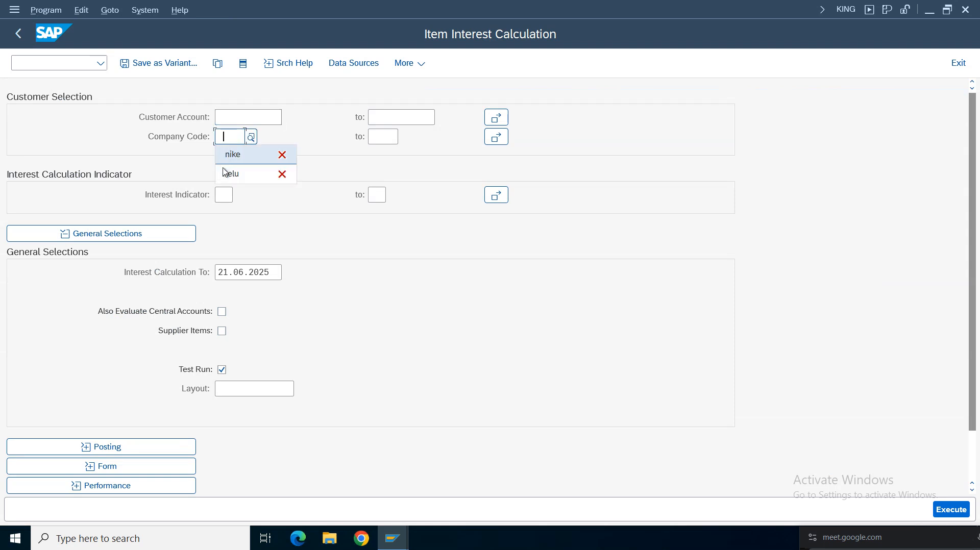
{"action": "left_click", "coordinate": [237, 138]}
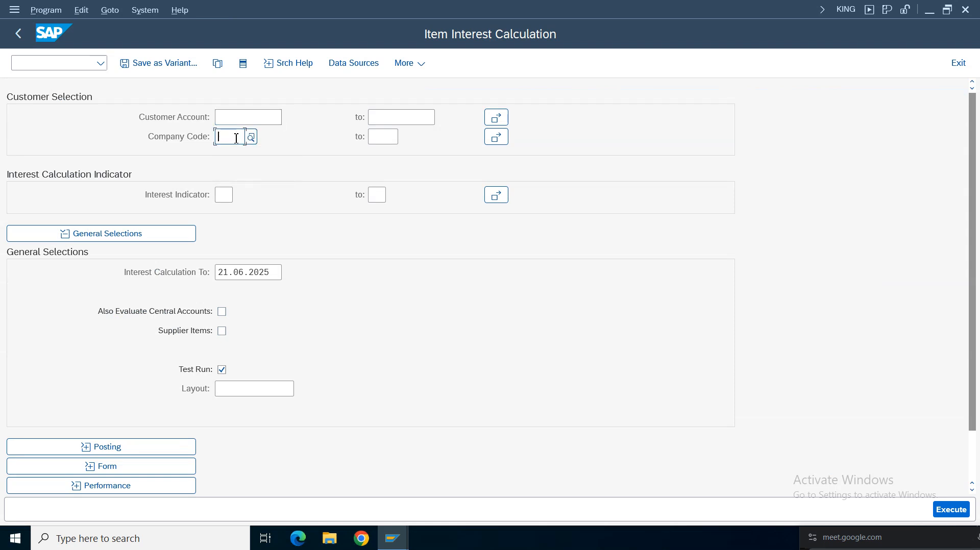
{"action": "type", "text": "vz01"}
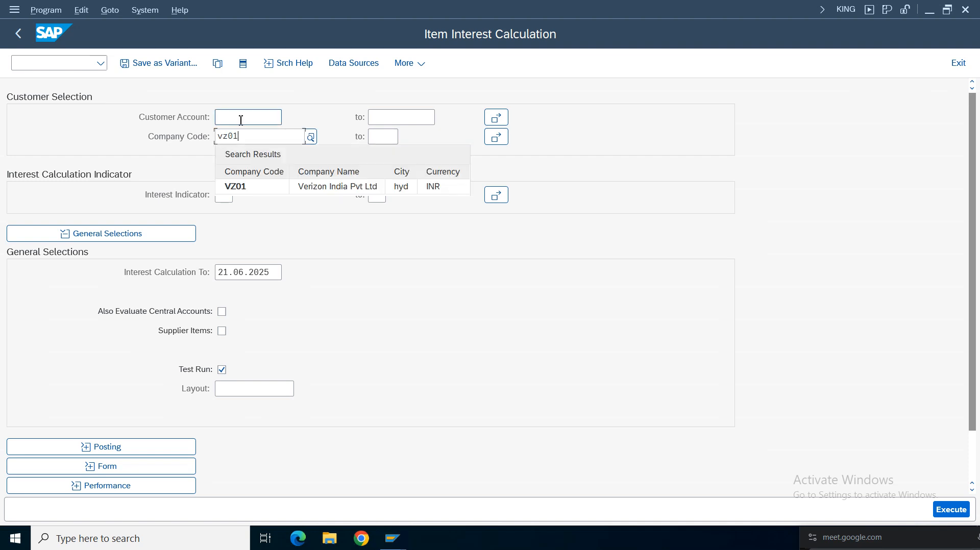
{"action": "left_click", "coordinate": [282, 118]}
{"action": "left_click", "coordinate": [288, 119]}
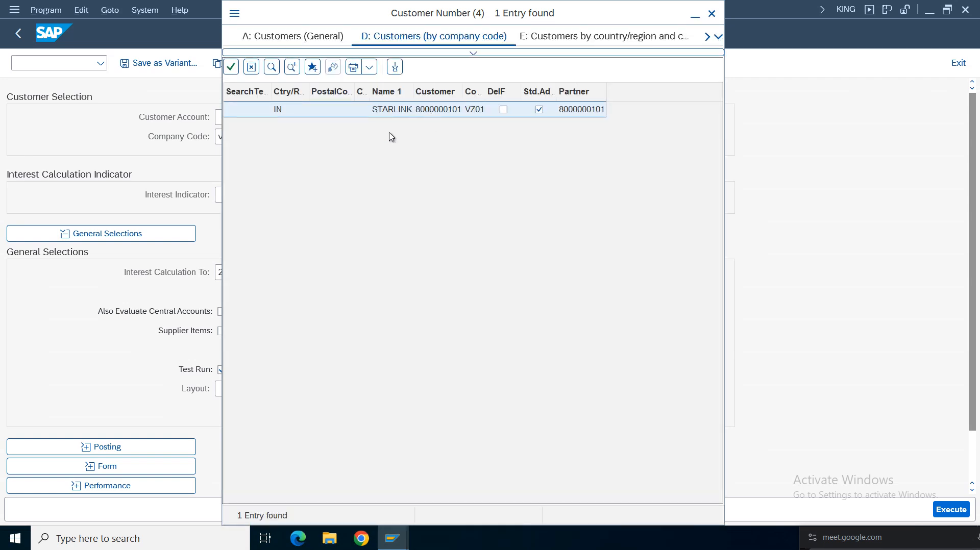
Set the interest indicator to VI and the Interest Calculation To date to 30.04.2025
{"action": "left_click", "coordinate": [225, 199]}
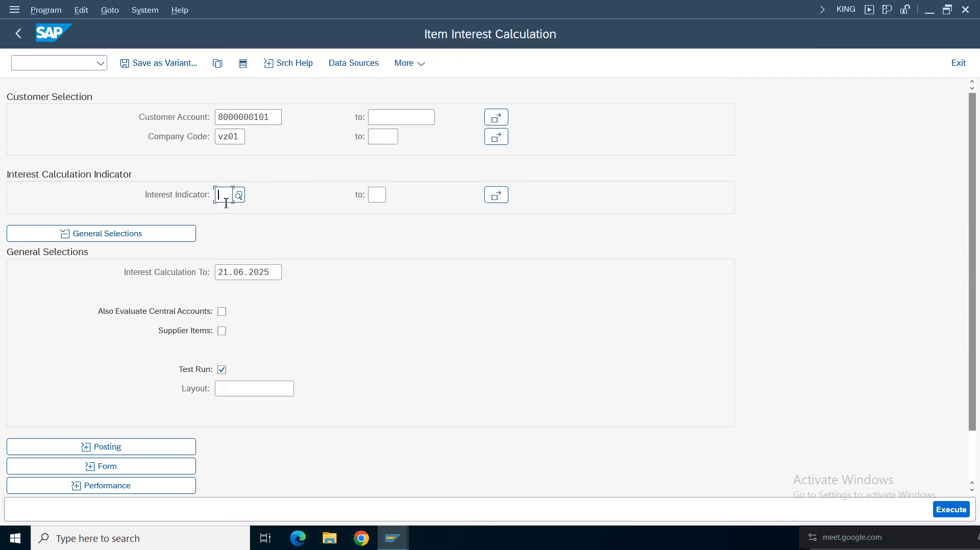
{"action": "type", "text": "vz01"}
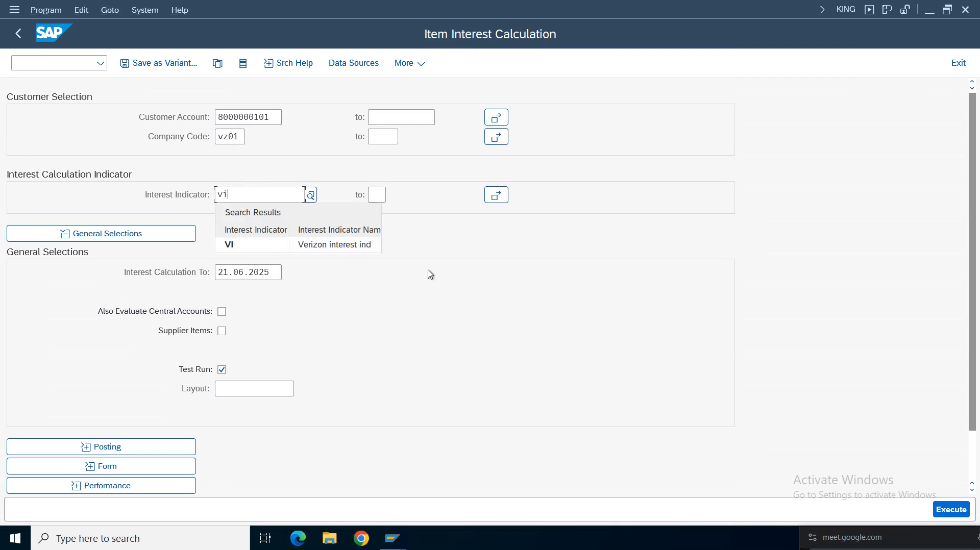
{"action": "left_click", "coordinate": [280, 273]}
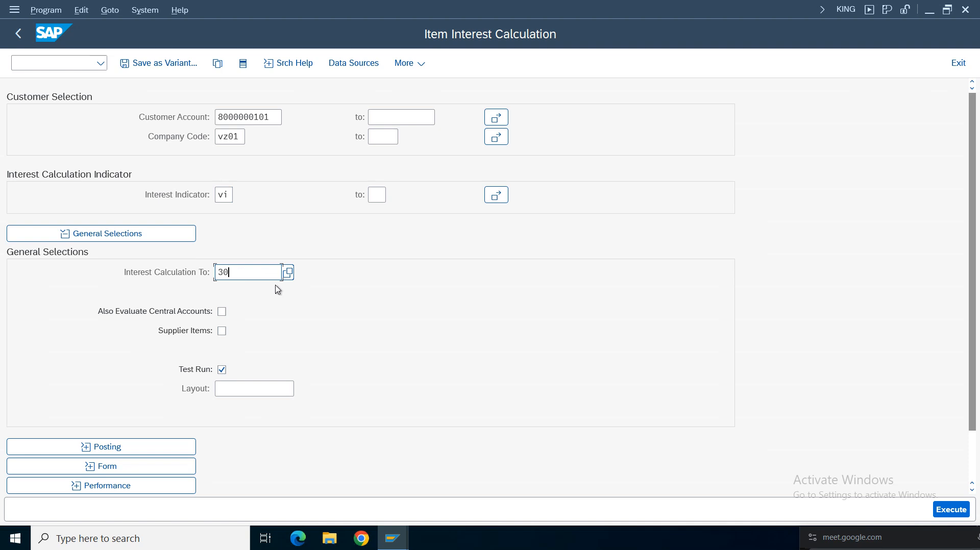
{"action": "left_click", "coordinate": [275, 290]}
In the Posting section, enter the text "interest posting for late delayed due items"
{"action": "scroll", "coordinate": [972, 308], "scroll_direction": "down", "scroll_amount": 3}
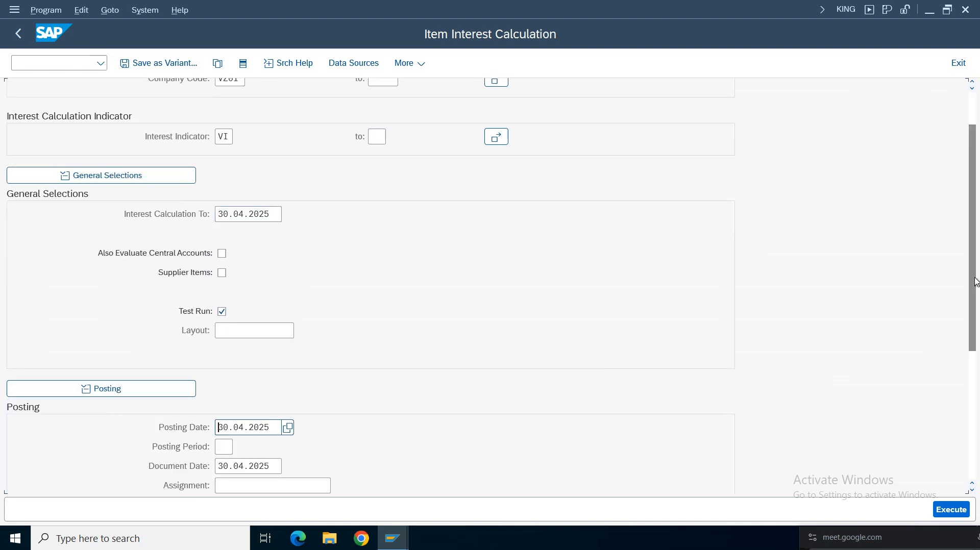
{"action": "scroll", "coordinate": [975, 283], "scroll_direction": "down", "scroll_amount": 5}
{"action": "left_click", "coordinate": [243, 286]}
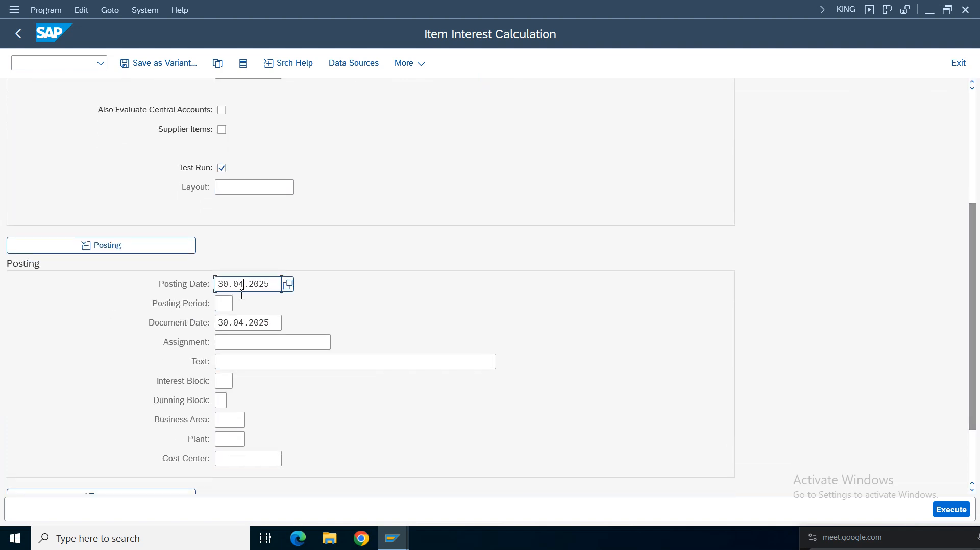
{"action": "key", "text": "Down"}
{"action": "key", "text": "Down"}
{"action": "key", "text": "Down"}
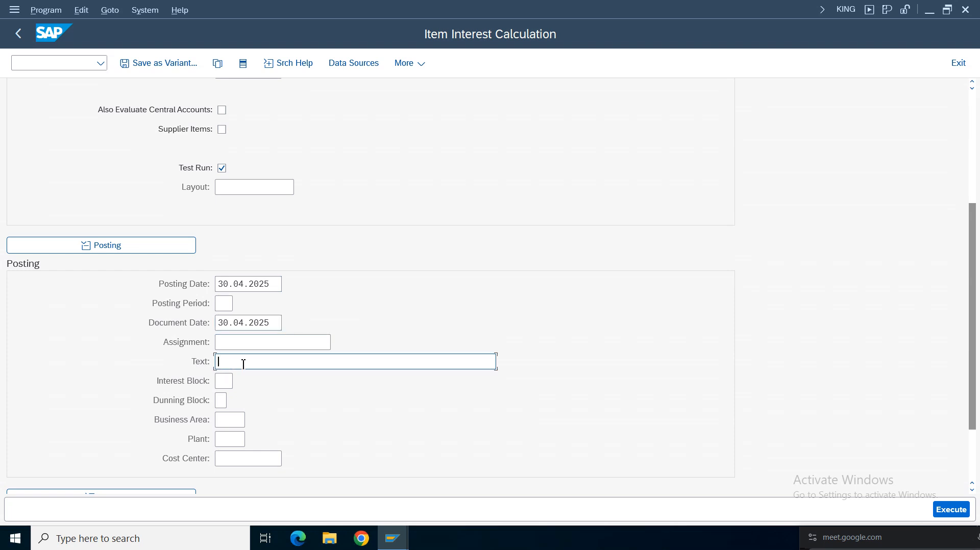
{"action": "type", "text": "interest posting for late delayed due items"}
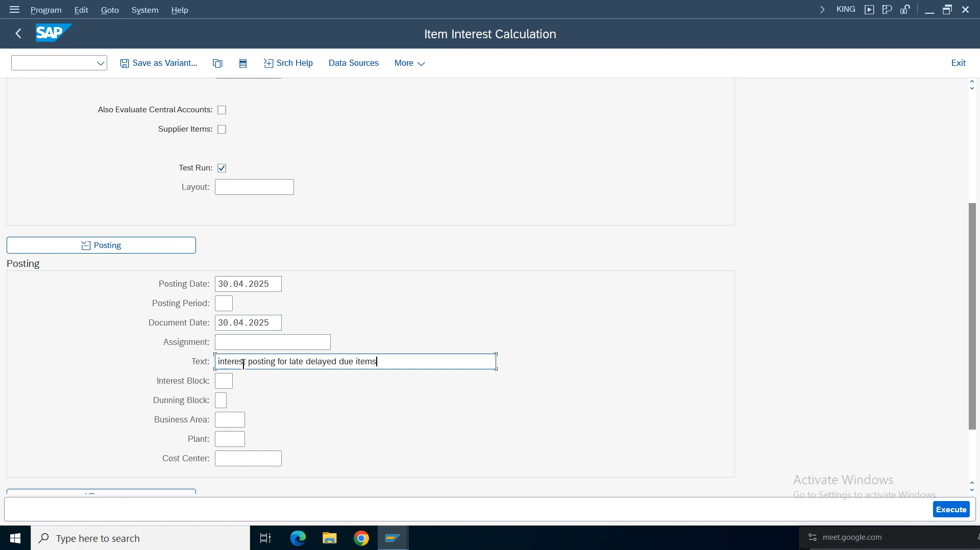
Expand the Form section, choose SmartForm as the form type and enter LP01 as the form printer
{"action": "scroll", "coordinate": [495, 273], "scroll_direction": "down", "scroll_amount": 3}
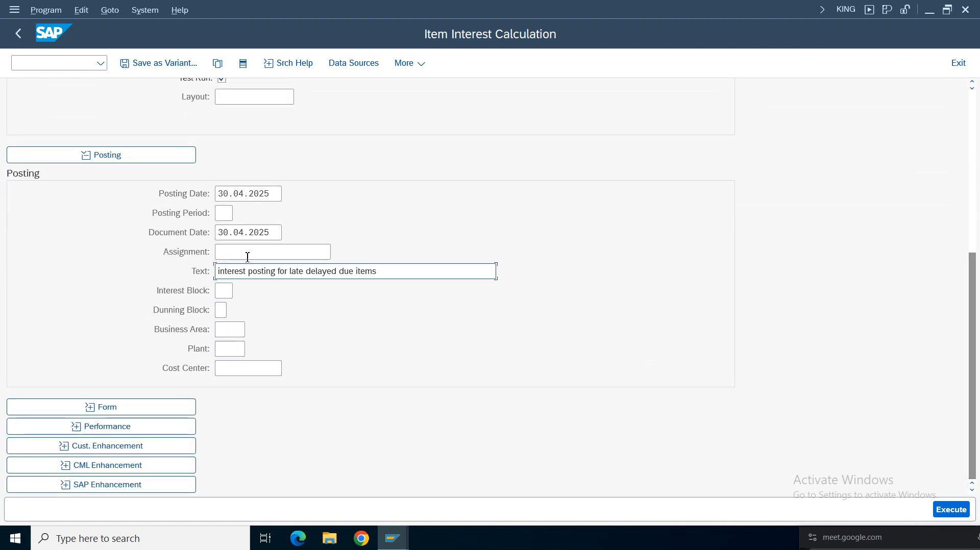
{"action": "left_click", "coordinate": [101, 407]}
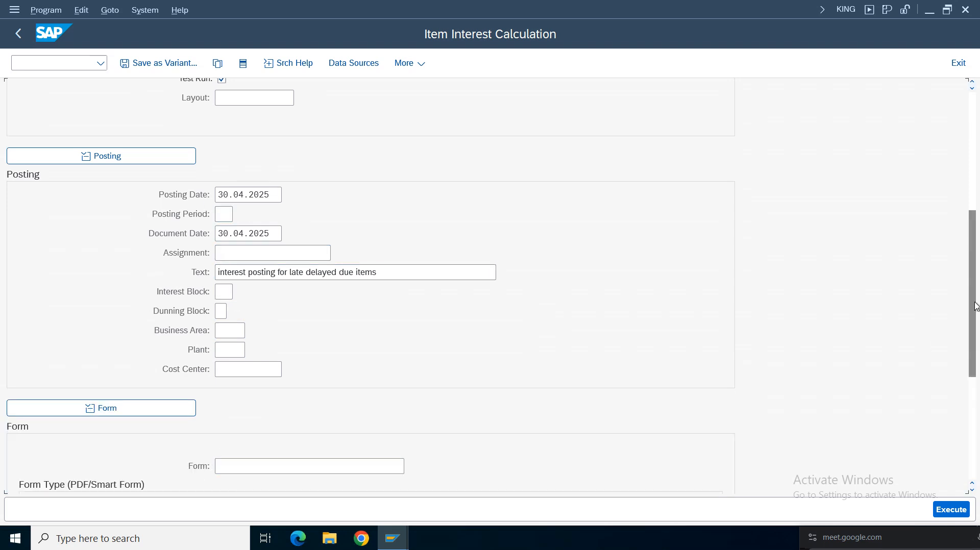
{"action": "scroll", "coordinate": [850, 365], "scroll_direction": "down", "scroll_amount": 8}
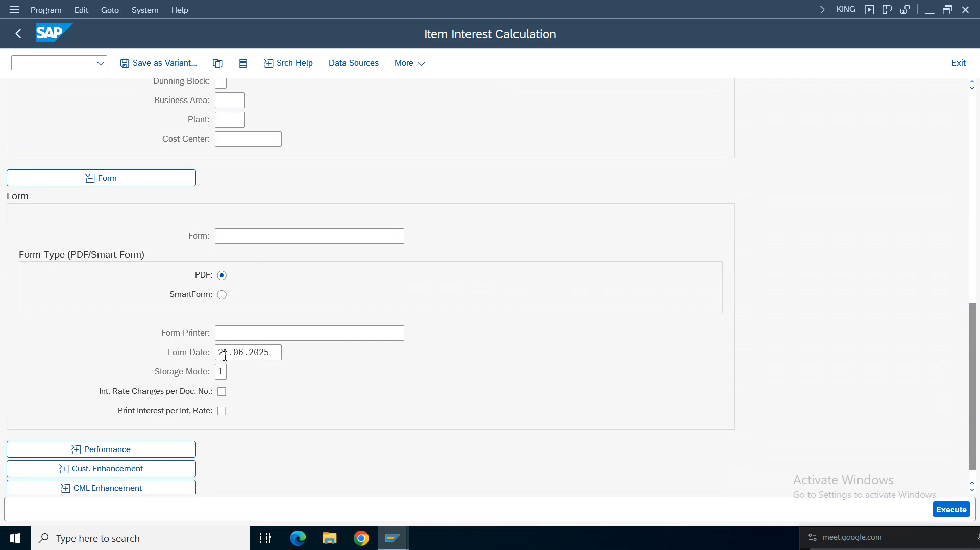
{"action": "left_click", "coordinate": [221, 295]}
{"action": "left_click", "coordinate": [254, 334]}
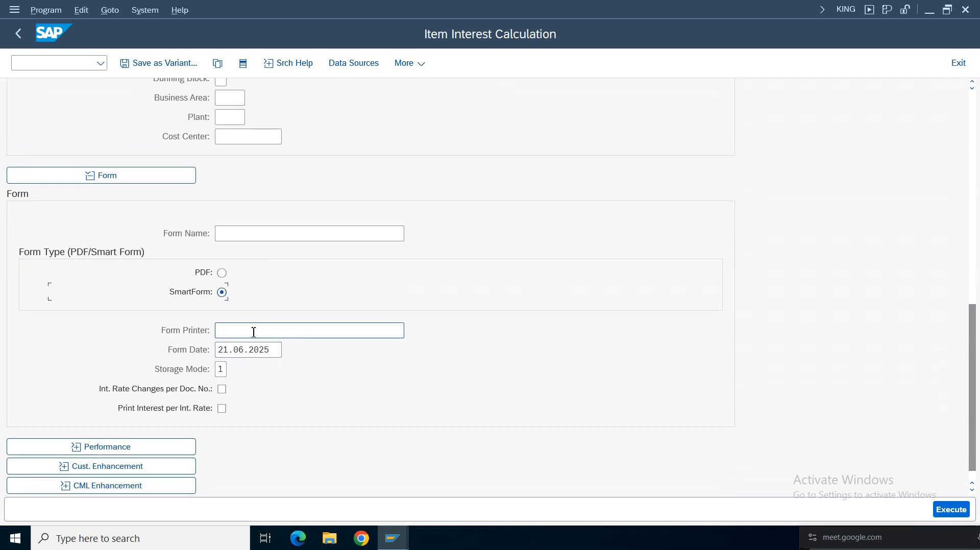
{"action": "type", "text": "LP01"}
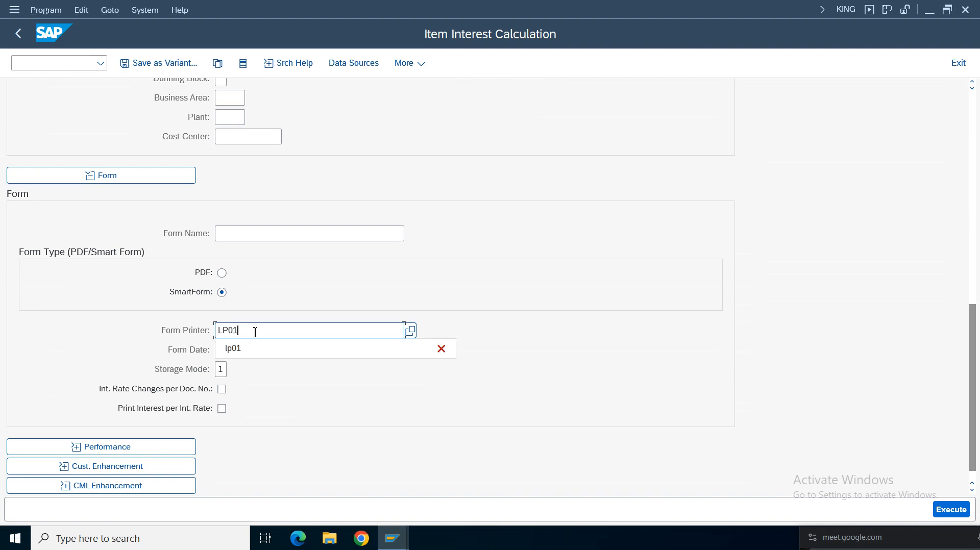
{"action": "left_click", "coordinate": [279, 389]}
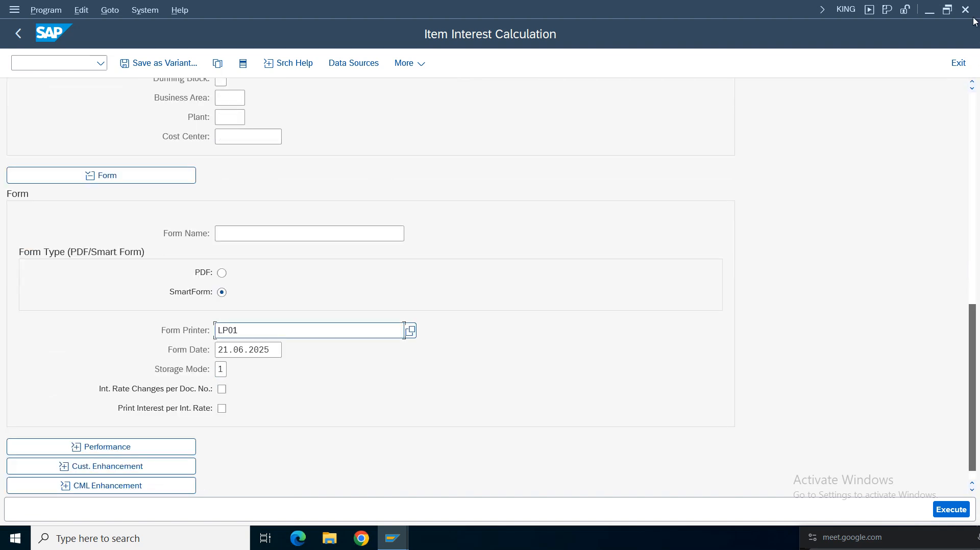
Check the customer, indicator, date, posting and form selections, and execute the item interest calculation as a test run
{"action": "left_click_drag", "start_coordinate": [975, 349], "coordinate": [905, 114]}
{"action": "left_click", "coordinate": [243, 118]}
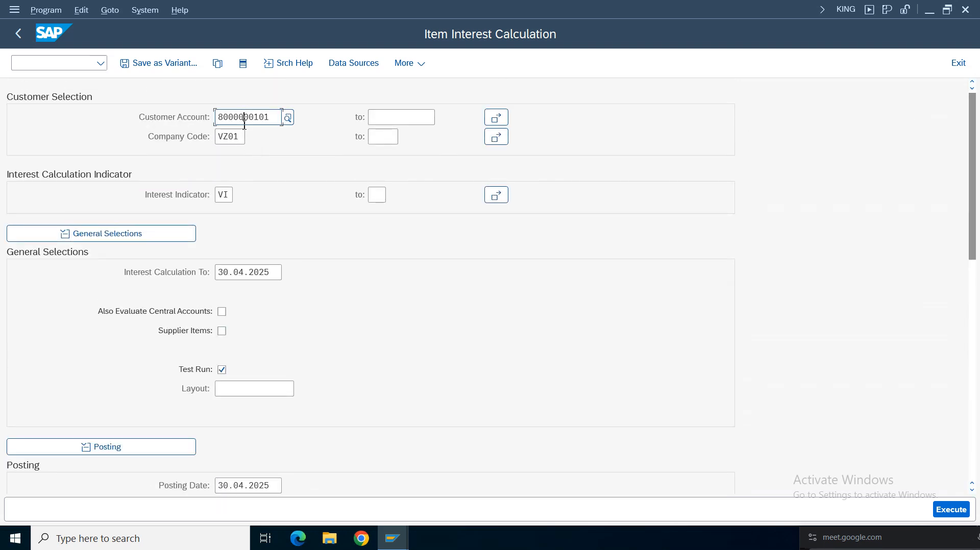
{"action": "left_click", "coordinate": [238, 136]}
{"action": "left_click", "coordinate": [227, 196]}
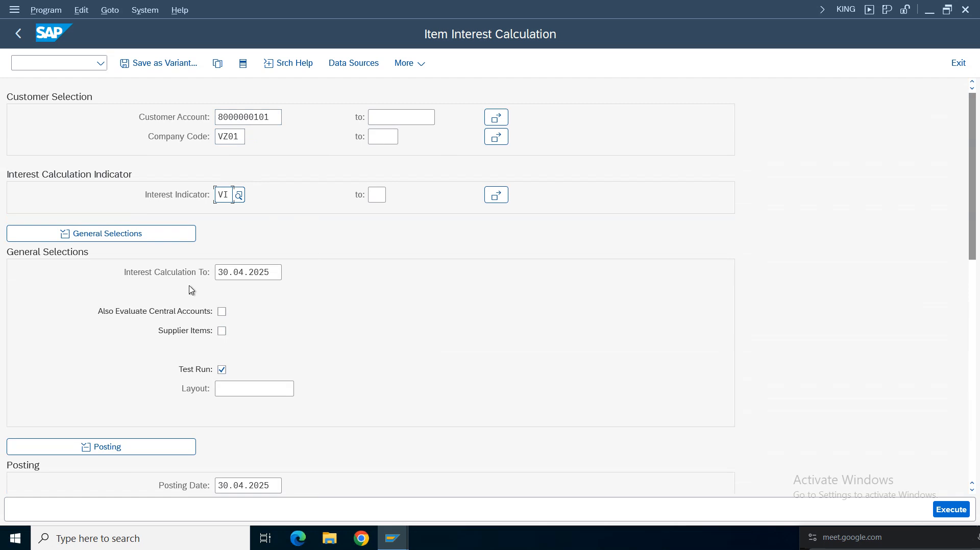
{"action": "left_click", "coordinate": [267, 275]}
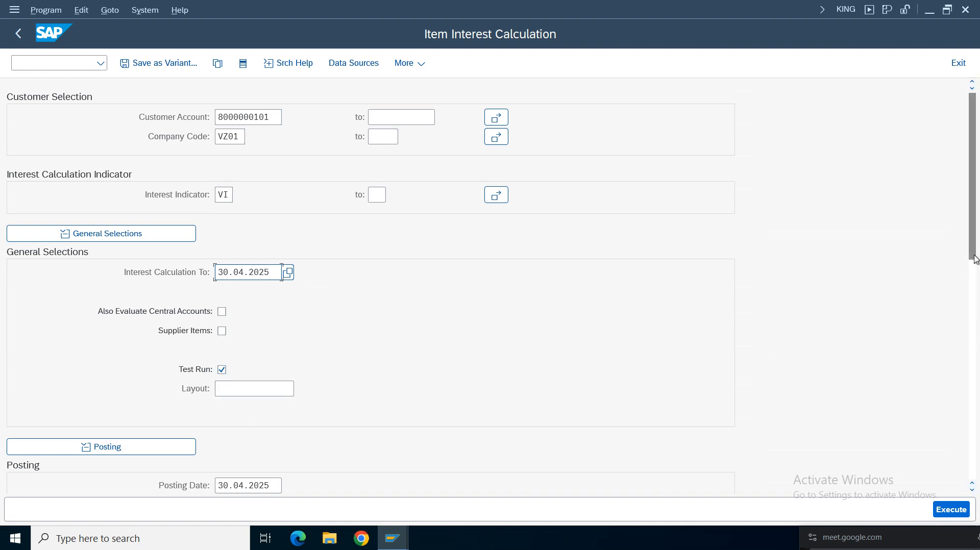
{"action": "scroll", "coordinate": [976, 259], "scroll_direction": "down", "scroll_amount": 5}
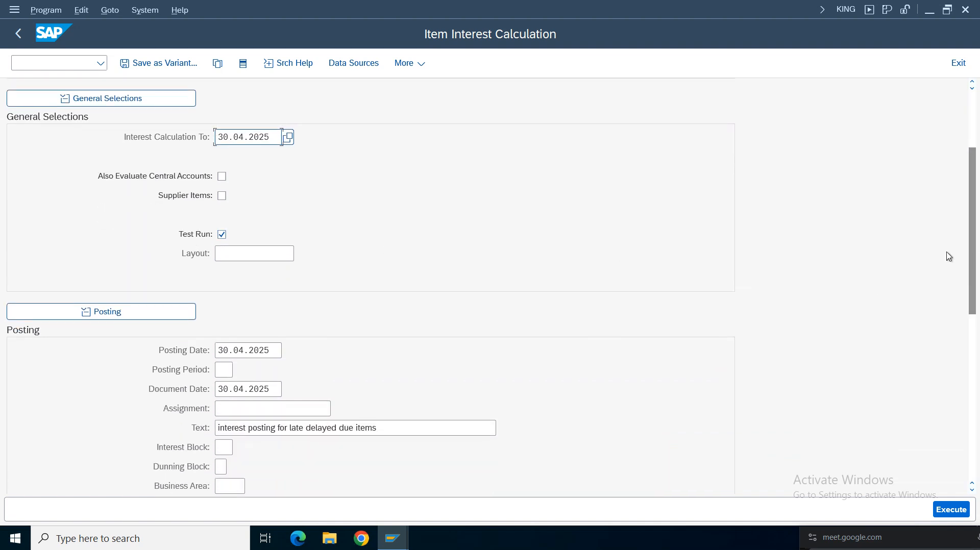
{"action": "scroll", "coordinate": [975, 250], "scroll_direction": "down", "scroll_amount": 5}
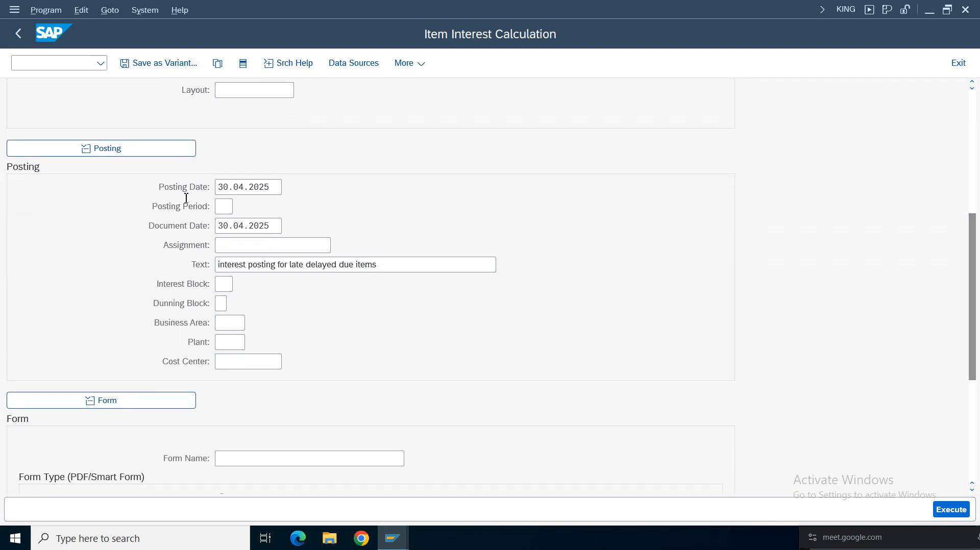
{"action": "left_click", "coordinate": [266, 265]}
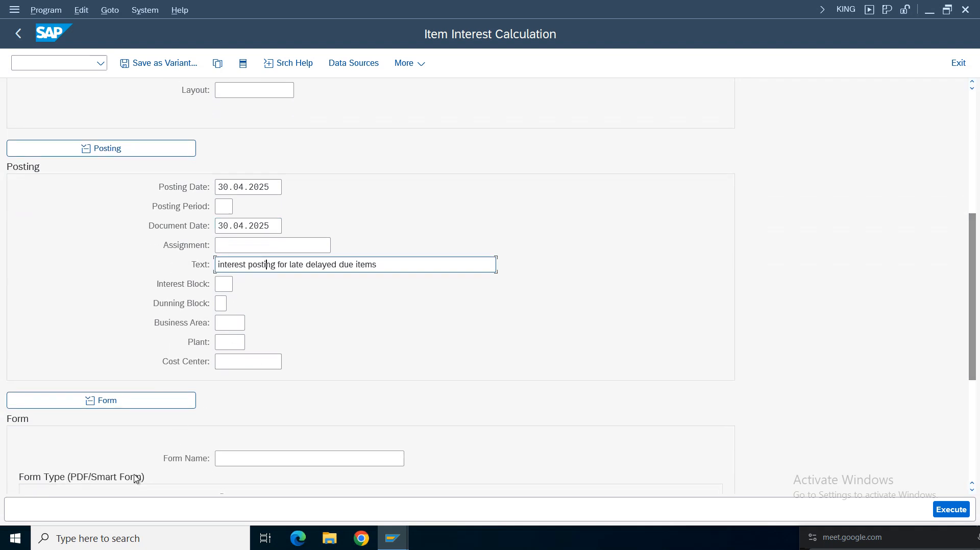
{"action": "scroll", "coordinate": [977, 304], "scroll_direction": "down", "scroll_amount": 8}
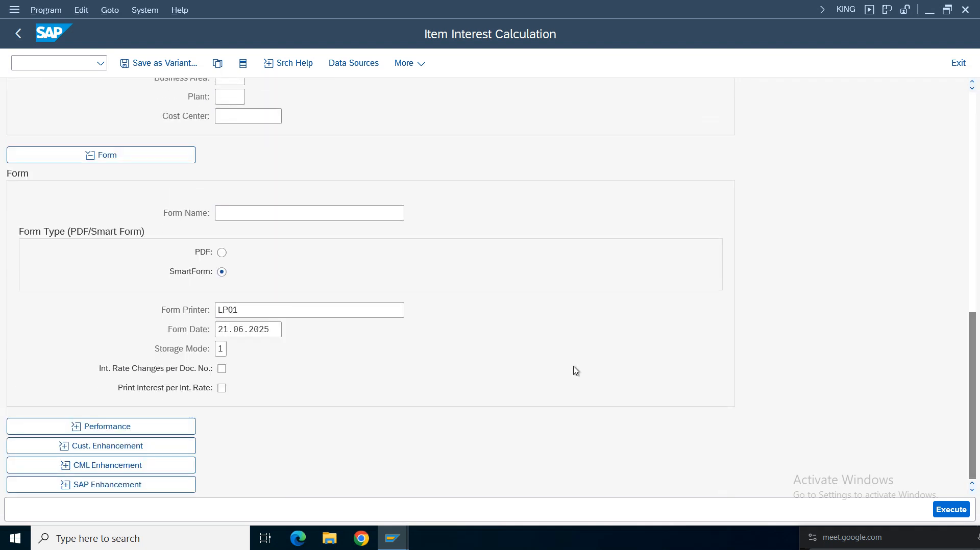
{"action": "left_click", "coordinate": [264, 312]}
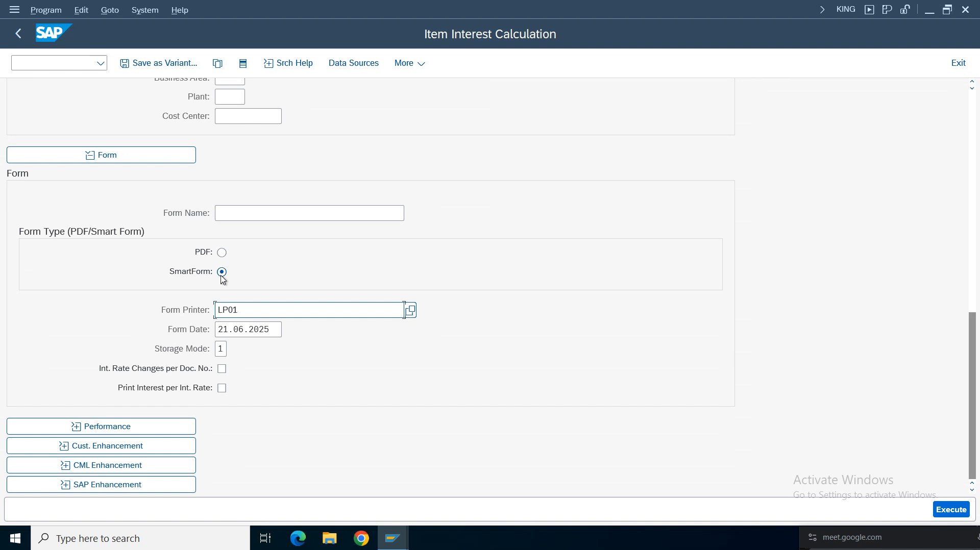
{"action": "left_click", "coordinate": [950, 509]}
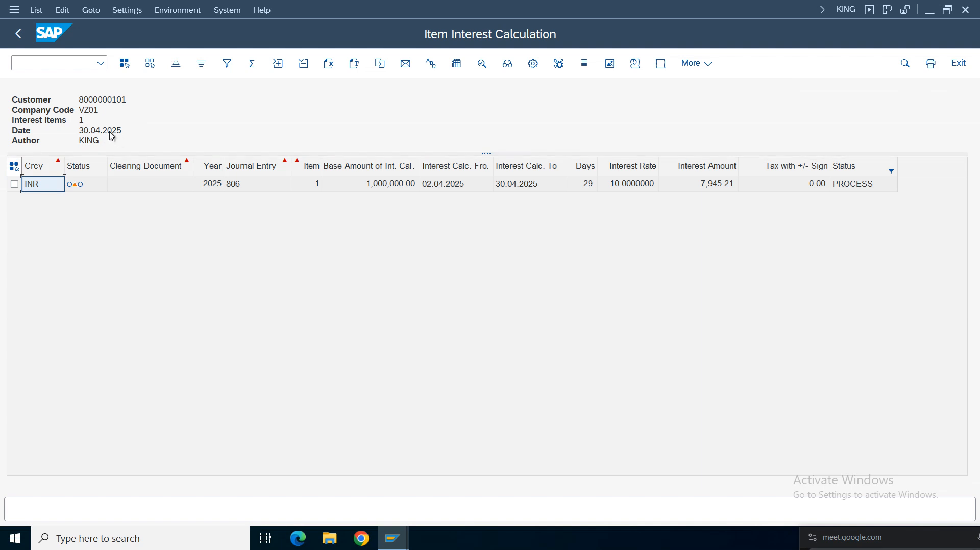
Examine the result line's journal entry, base amount, calculation period, number of days, interest rate and interest amount
{"action": "mouse_move", "coordinate": [73, 188]}
{"action": "left_click", "coordinate": [214, 188]}
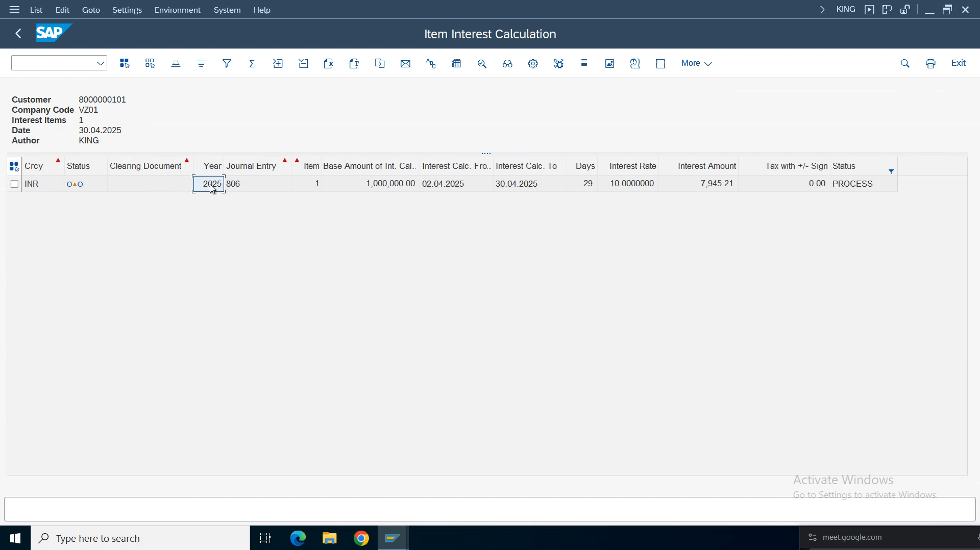
{"action": "left_click", "coordinate": [248, 184]}
{"action": "left_click", "coordinate": [381, 186]}
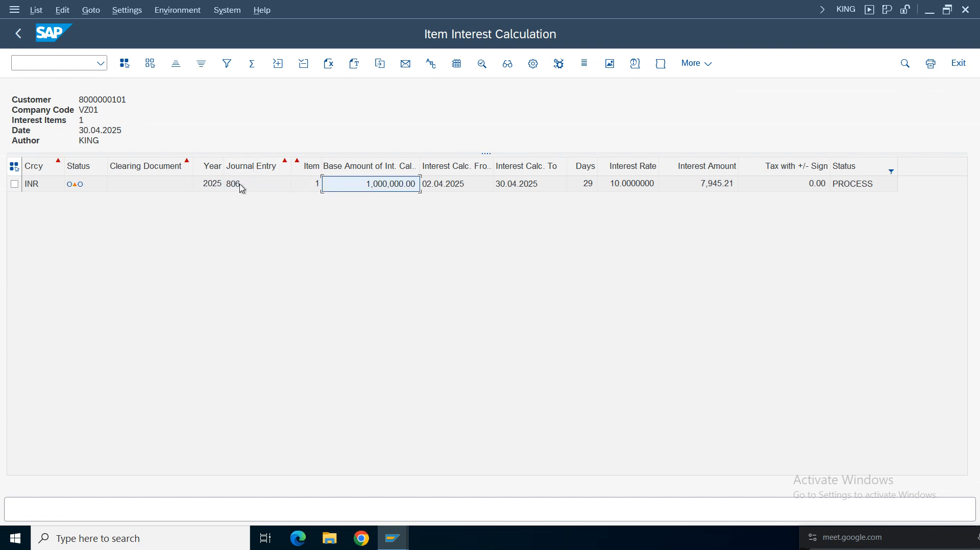
{"action": "left_click", "coordinate": [240, 186]}
{"action": "left_click", "coordinate": [385, 186]}
{"action": "left_click", "coordinate": [250, 188]}
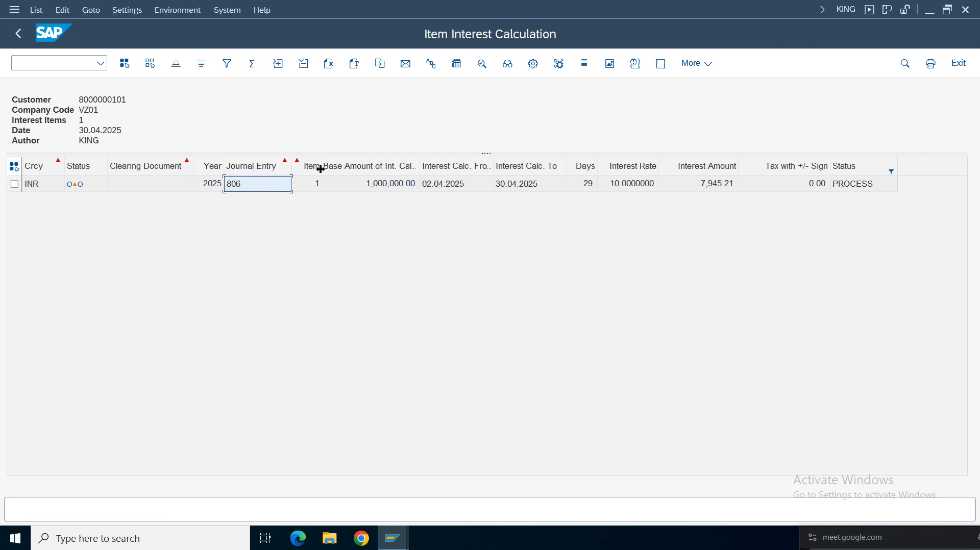
{"action": "left_click", "coordinate": [374, 187]}
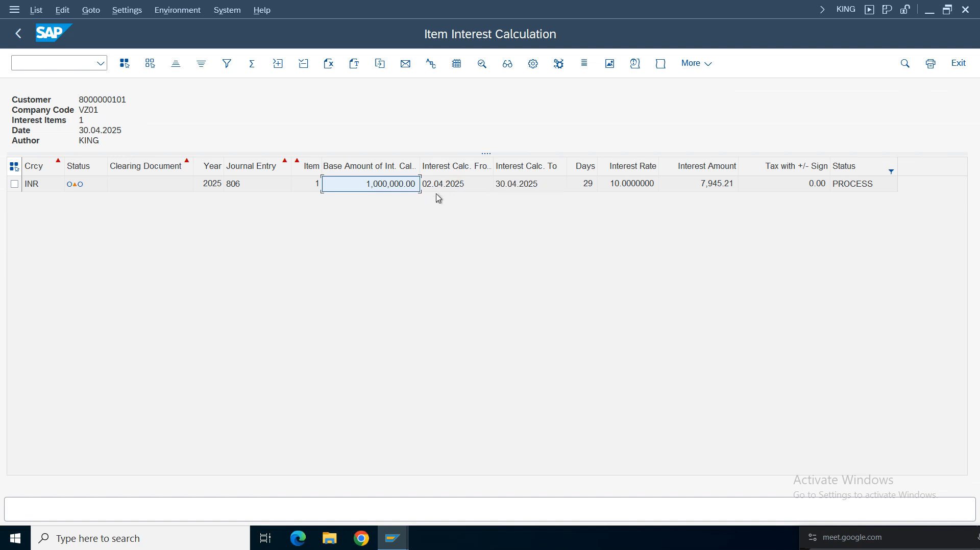
{"action": "left_click", "coordinate": [439, 185]}
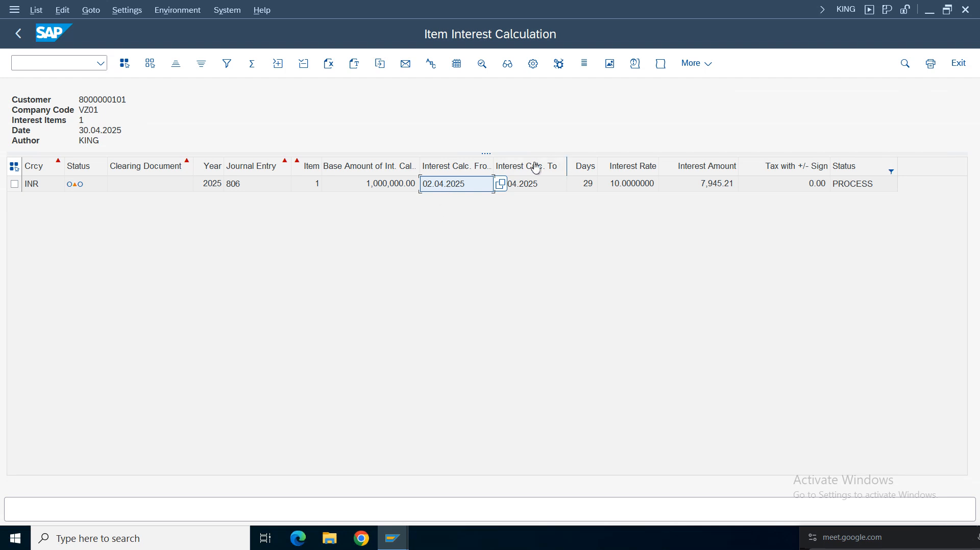
{"action": "left_click", "coordinate": [532, 187]}
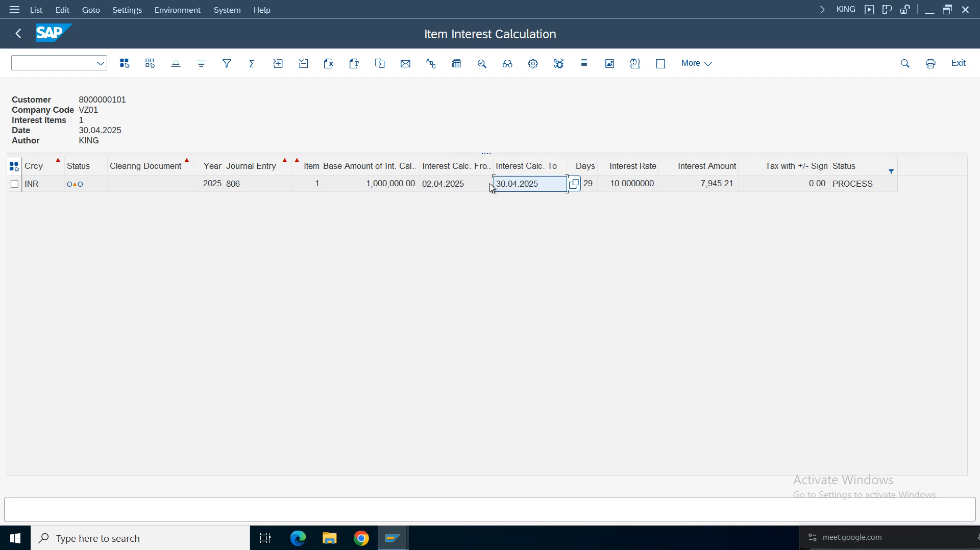
{"action": "left_click", "coordinate": [593, 192]}
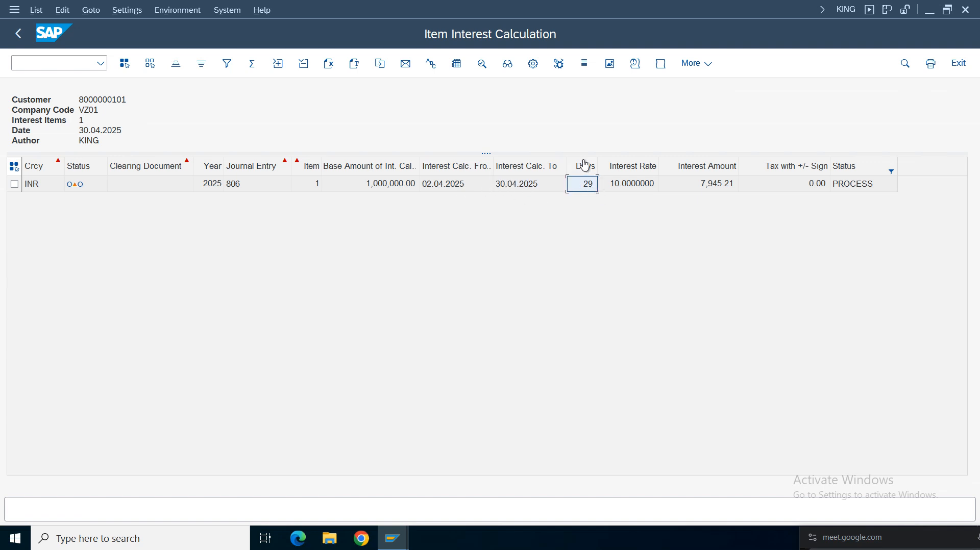
{"action": "left_click", "coordinate": [633, 189]}
{"action": "left_click", "coordinate": [714, 193]}
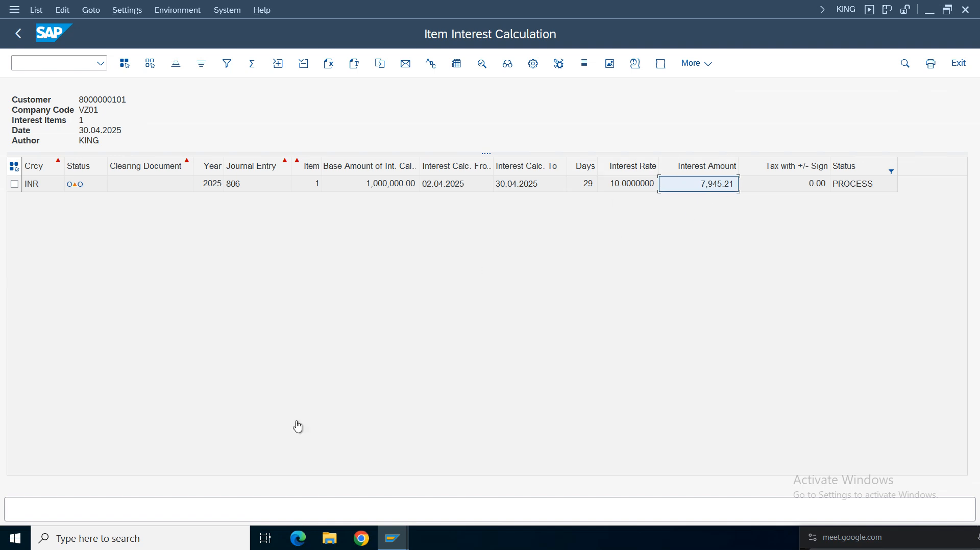
Open the Windows Calculator and place it beside the interest result so the listed figures stay readable
{"action": "left_click", "coordinate": [87, 545]}
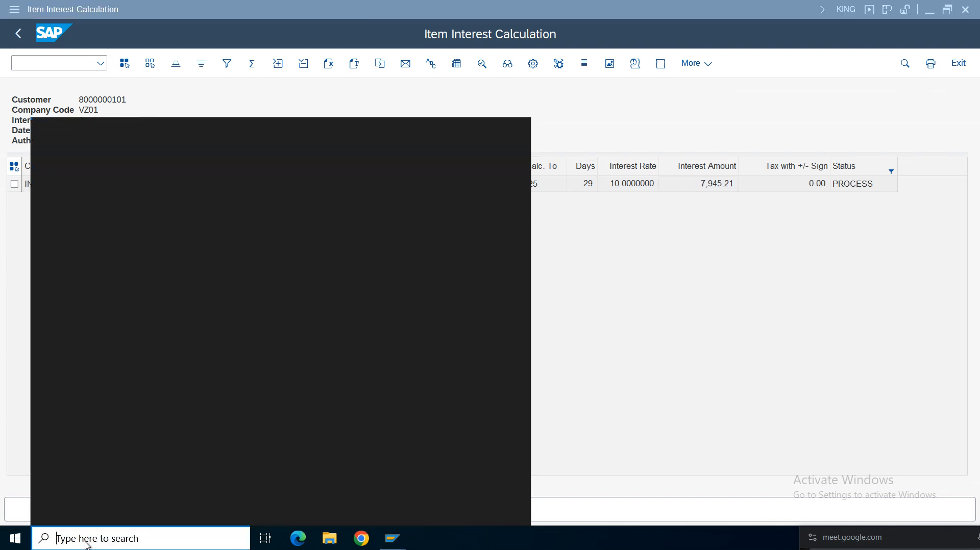
{"action": "type", "text": "calc"}
{"action": "key", "text": "Return"}
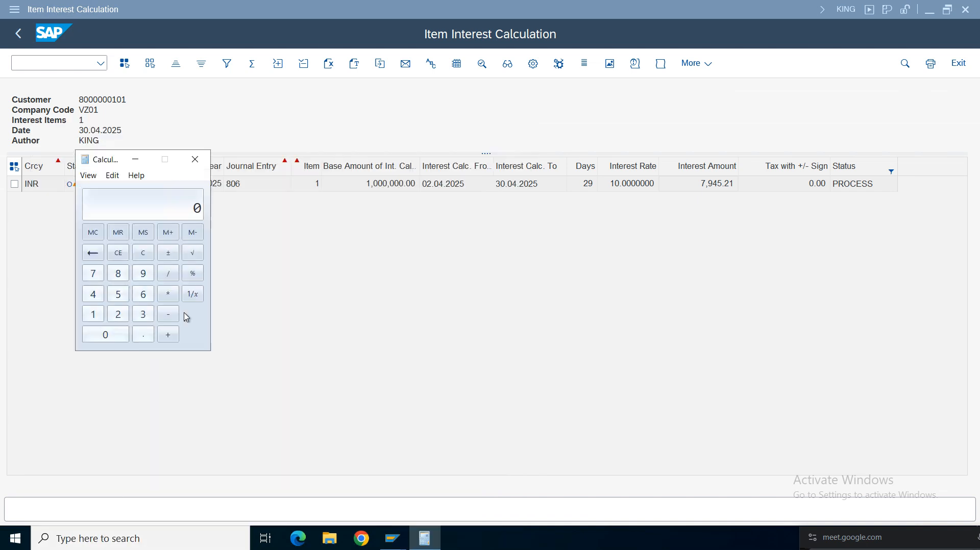
{"action": "left_click_drag", "start_coordinate": [106, 164], "coordinate": [590, 242]}
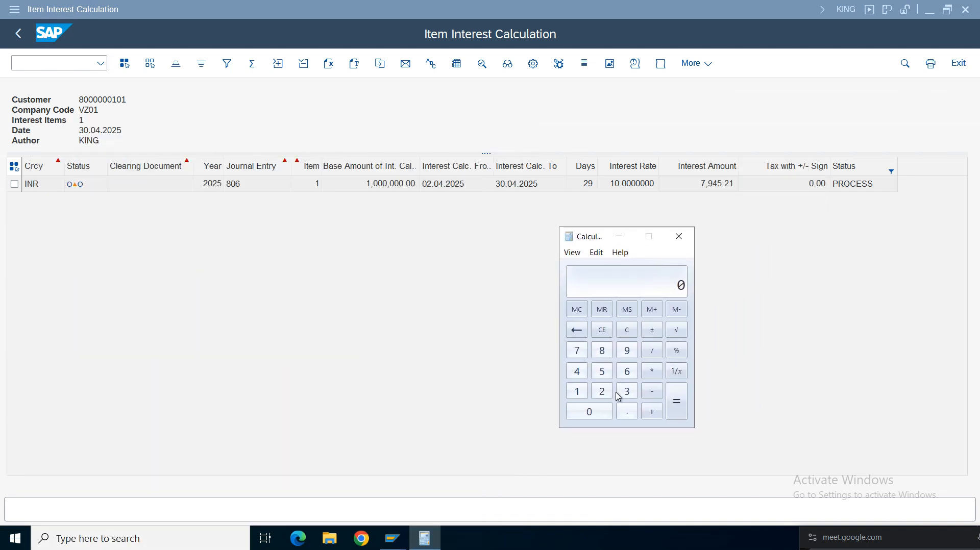
{"action": "left_click", "coordinate": [578, 391]}
{"action": "left_click", "coordinate": [590, 412]}
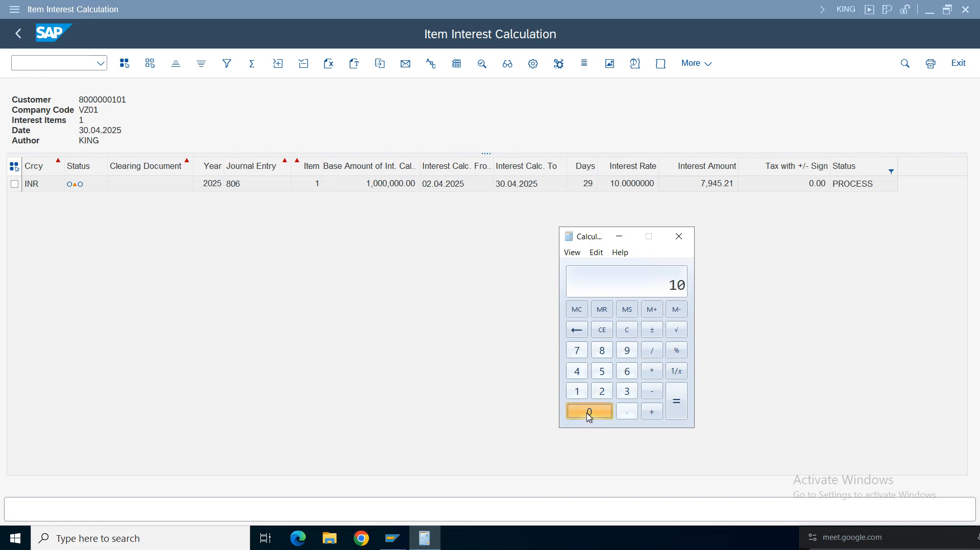
{"action": "left_click", "coordinate": [589, 413]}
{"action": "left_click", "coordinate": [590, 413]}
{"action": "left_click", "coordinate": [590, 412]}
{"action": "left_click", "coordinate": [590, 412]}
{"action": "left_click", "coordinate": [590, 412]}
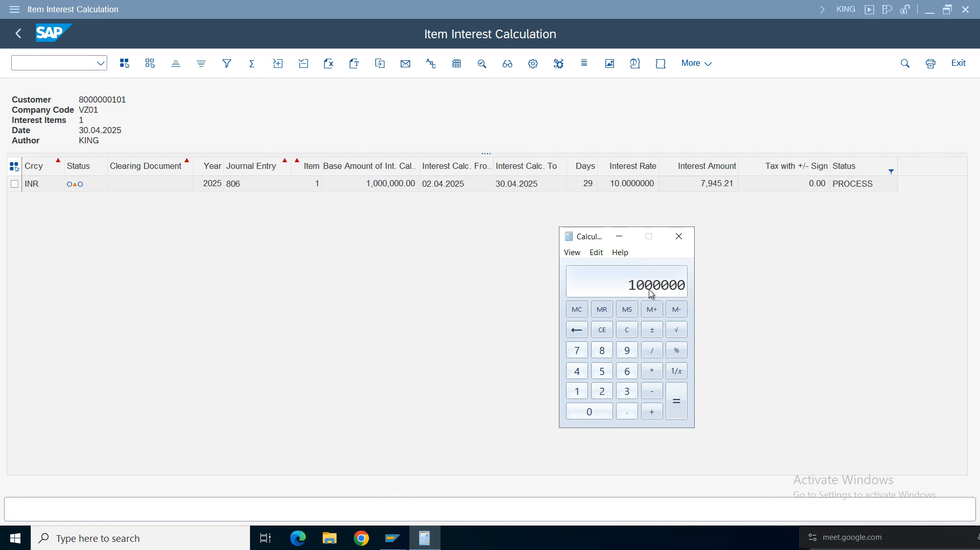
{"action": "left_click", "coordinate": [652, 371]}
{"action": "left_click", "coordinate": [577, 392]}
{"action": "left_click", "coordinate": [590, 412]}
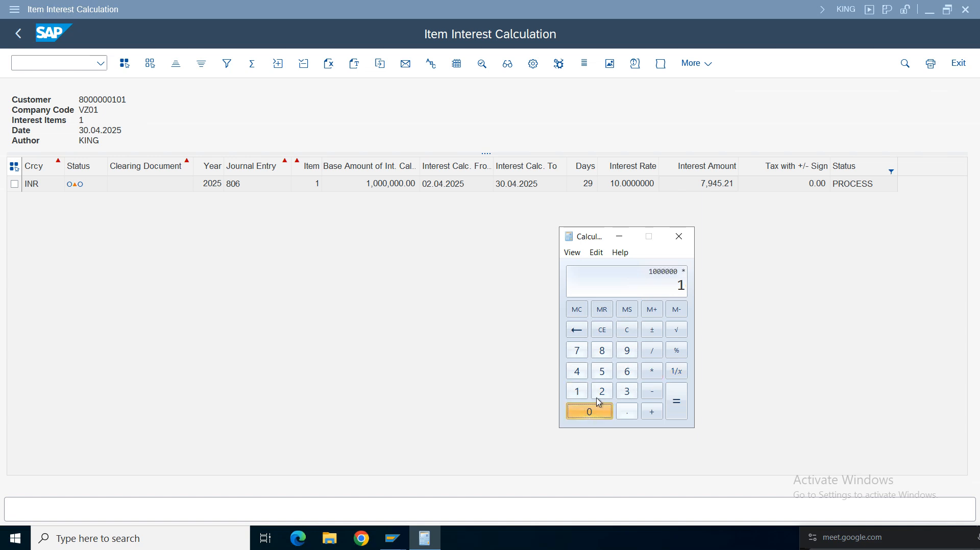
{"action": "left_click", "coordinate": [677, 350]}
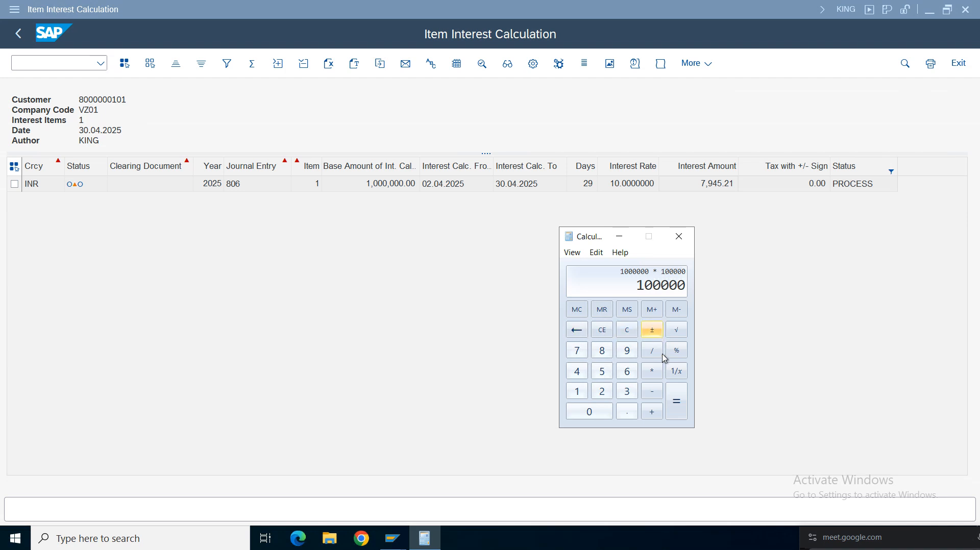
{"action": "left_click", "coordinate": [654, 372]}
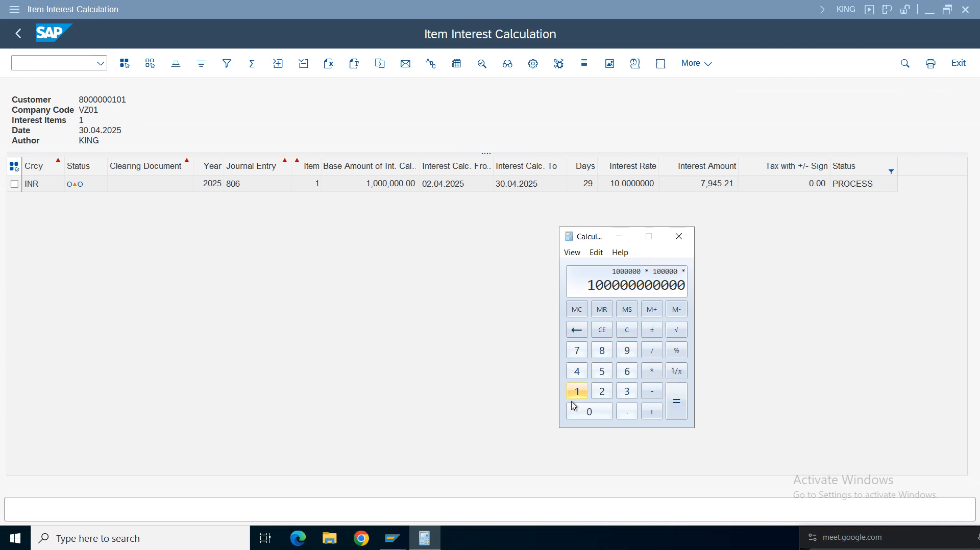
{"action": "left_click", "coordinate": [603, 391]}
{"action": "left_click", "coordinate": [627, 351]}
{"action": "left_click", "coordinate": [652, 351]}
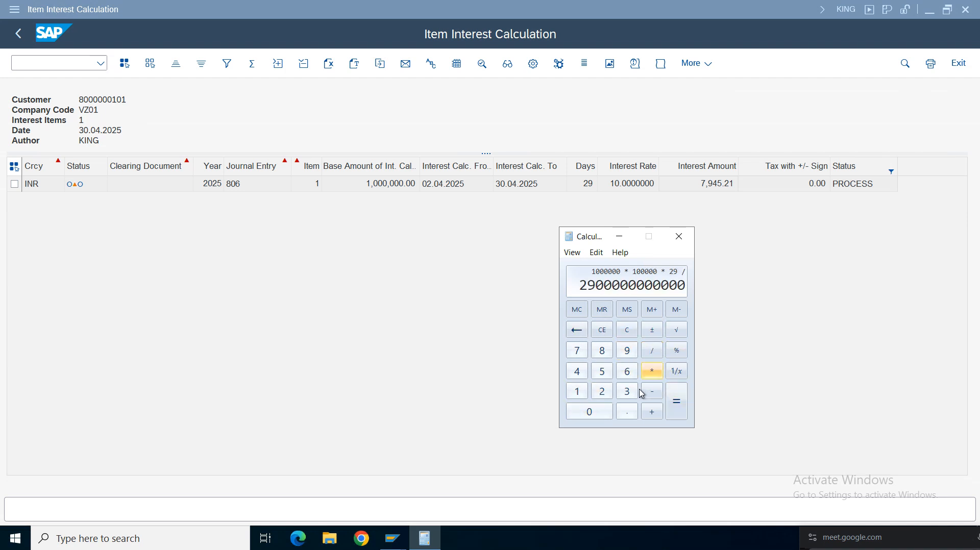
{"action": "left_click", "coordinate": [627, 391]}
{"action": "left_click", "coordinate": [627, 372]}
{"action": "left_click", "coordinate": [613, 376]}
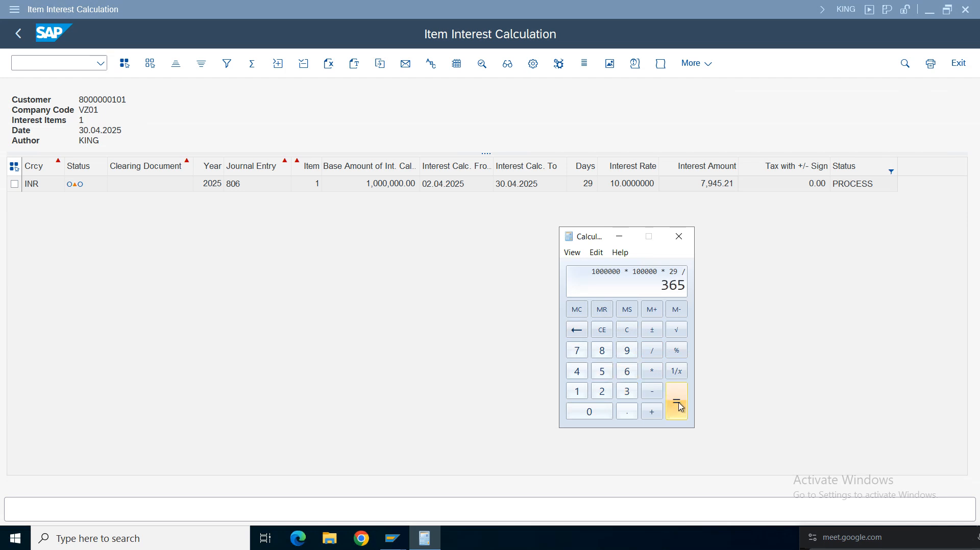
{"action": "left_click", "coordinate": [675, 404]}
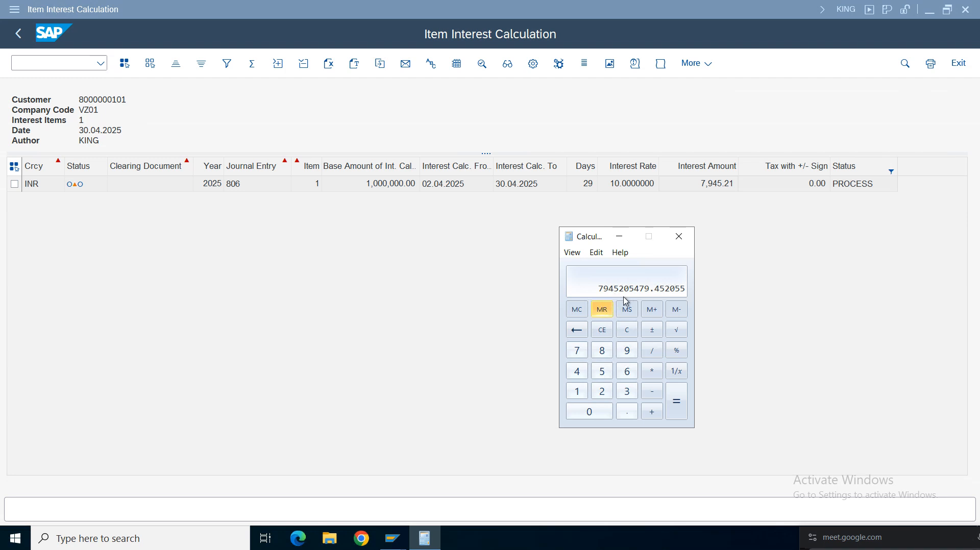
{"action": "left_click", "coordinate": [635, 334]}
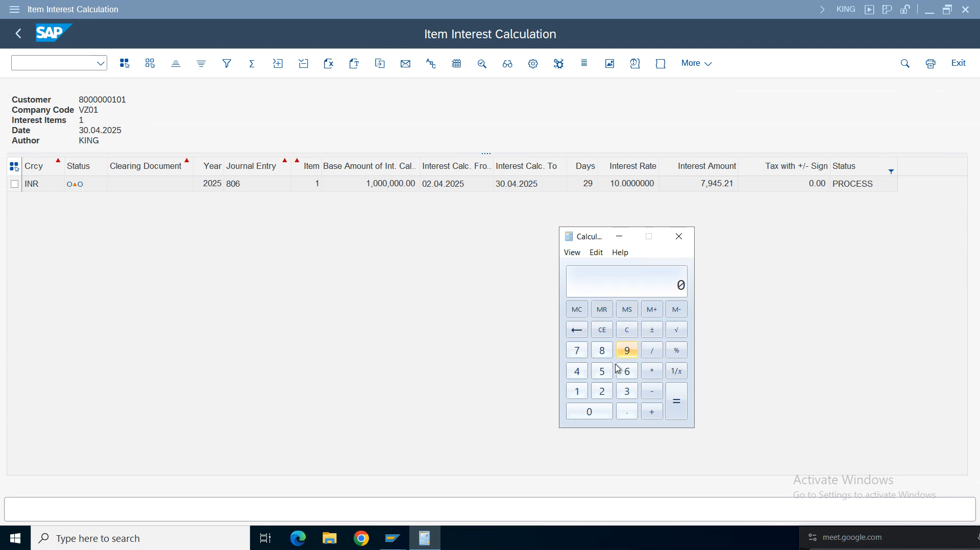
Calculate 100000 * 29 / 365 in Calculator and compare the result with the interest amount of the invoice
{"action": "left_click", "coordinate": [577, 391]}
{"action": "left_click", "coordinate": [590, 412]}
{"action": "left_click", "coordinate": [590, 411]}
{"action": "left_click", "coordinate": [590, 412]}
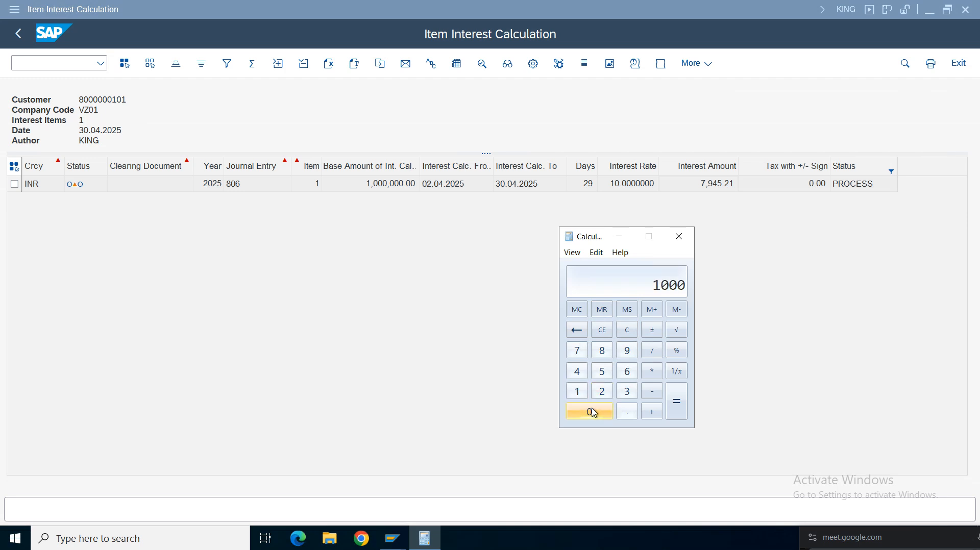
{"action": "left_click", "coordinate": [590, 411]}
{"action": "left_click", "coordinate": [590, 411]}
{"action": "left_click", "coordinate": [652, 372]}
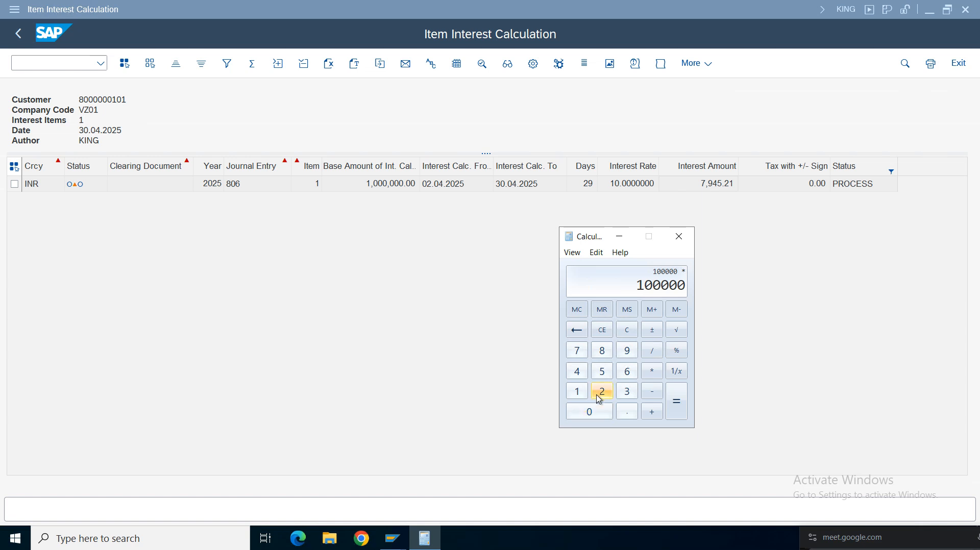
{"action": "left_click", "coordinate": [602, 391]}
{"action": "left_click", "coordinate": [627, 350]}
{"action": "left_click", "coordinate": [651, 351]}
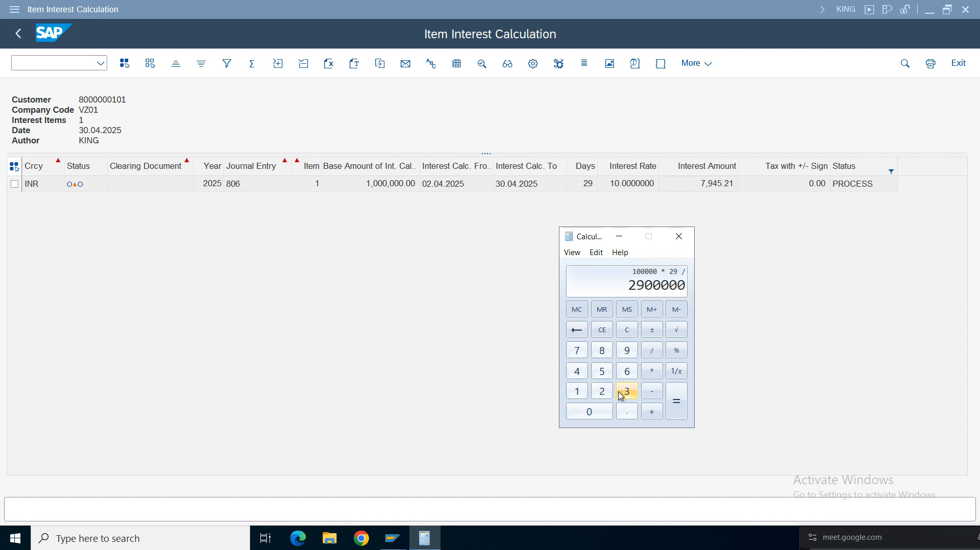
{"action": "left_click", "coordinate": [628, 391]}
{"action": "left_click", "coordinate": [627, 371]}
{"action": "left_click", "coordinate": [602, 371]}
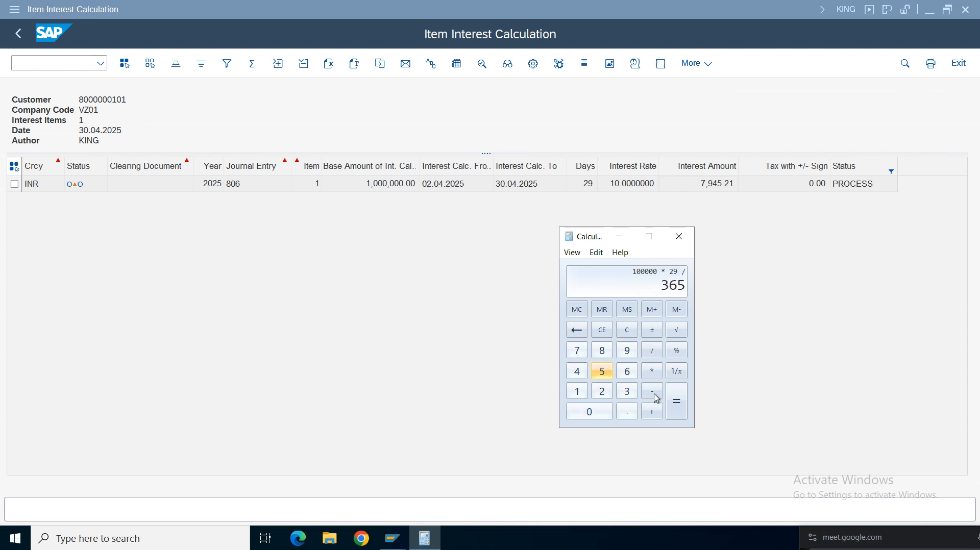
{"action": "left_click", "coordinate": [677, 405]}
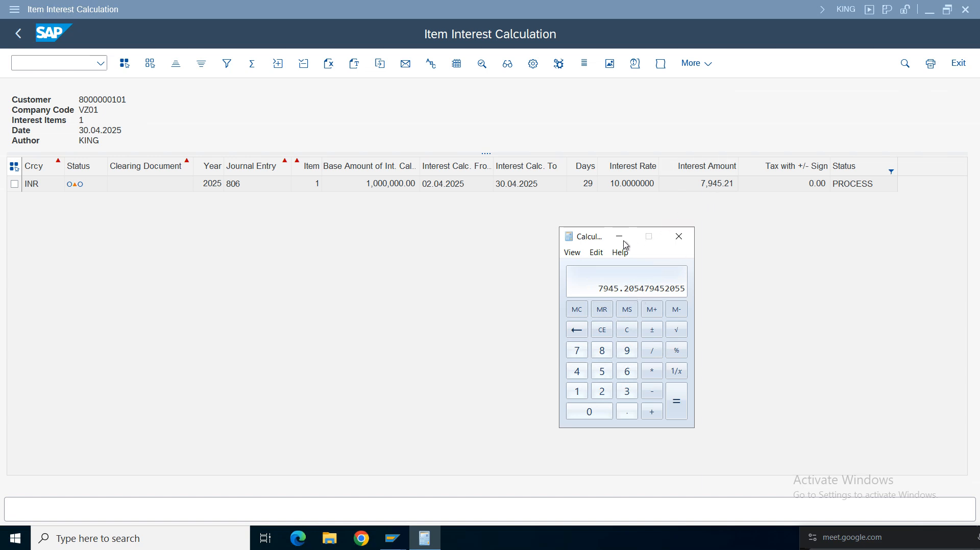
{"action": "left_click_drag", "start_coordinate": [592, 241], "coordinate": [339, 218]}
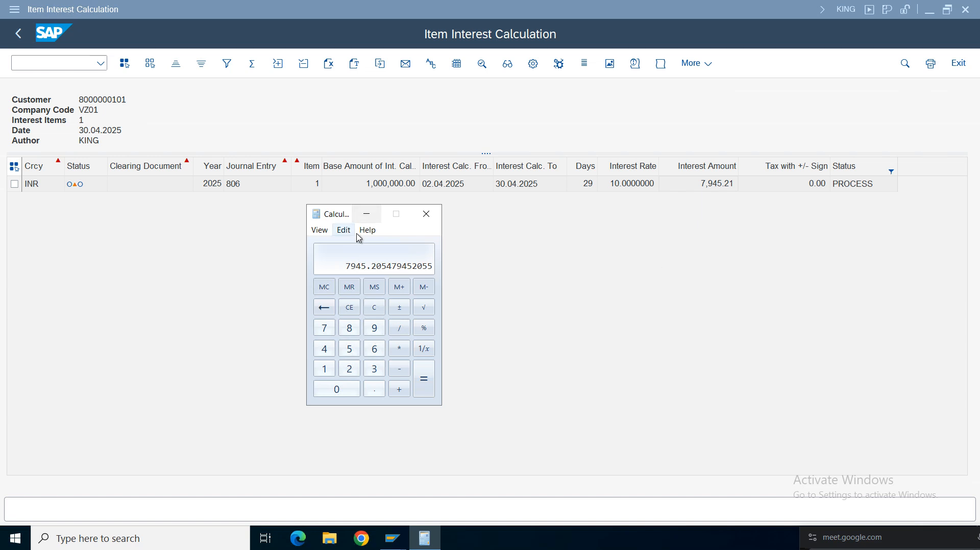
{"action": "left_click_drag", "start_coordinate": [341, 221], "coordinate": [309, 246]}
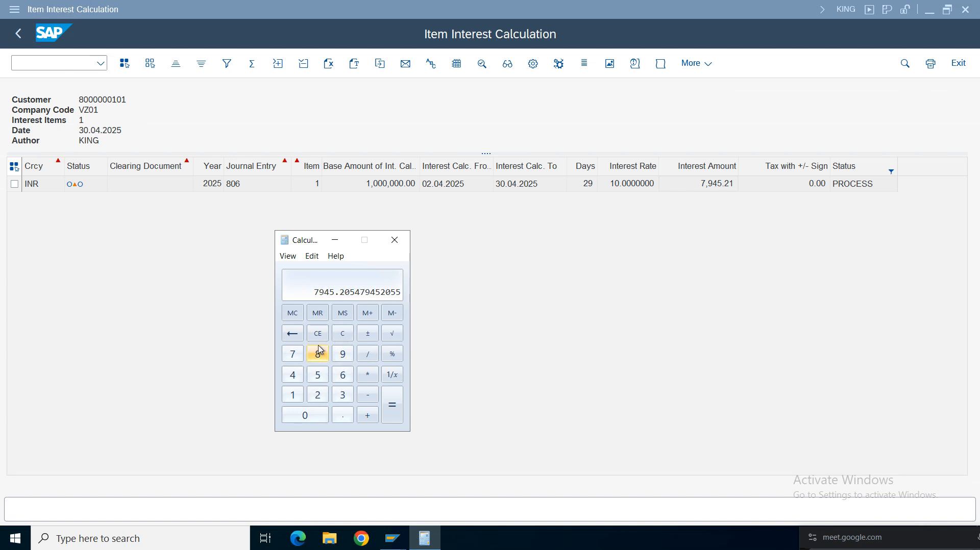
Switch to the customer line item display, look up the payment terms of invoice 806, and return to the list
{"action": "left_click", "coordinate": [393, 538]}
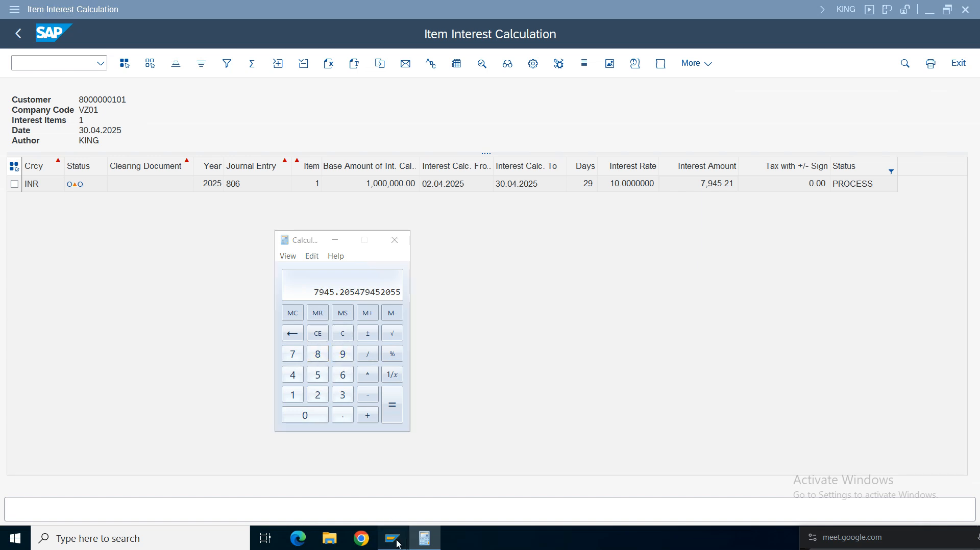
{"action": "left_click", "coordinate": [484, 498]}
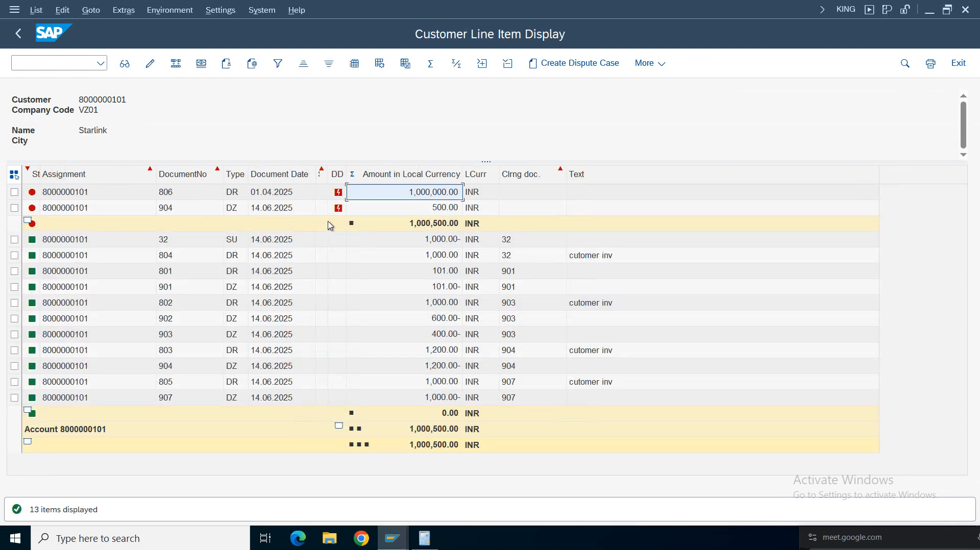
{"action": "double_click", "coordinate": [272, 196]}
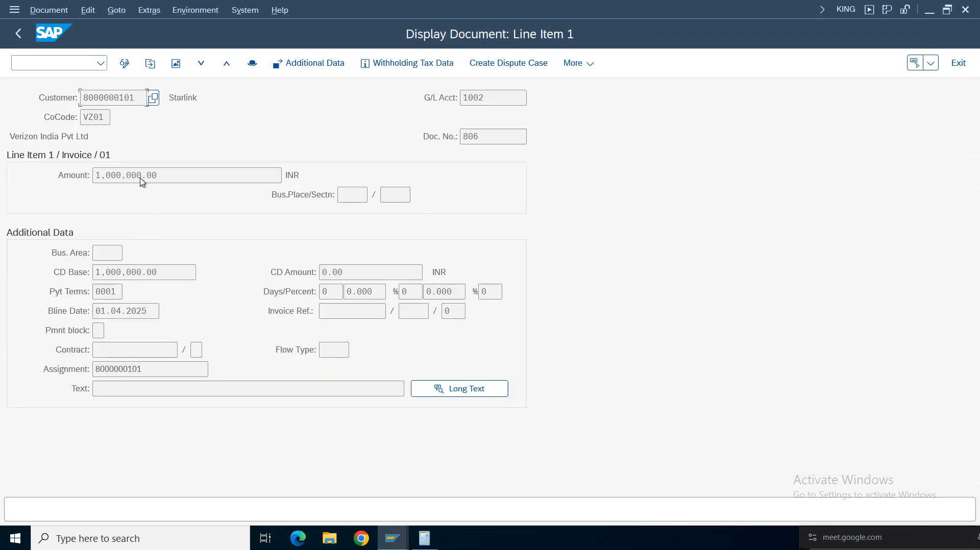
{"action": "left_click_drag", "start_coordinate": [116, 292], "coordinate": [70, 289]}
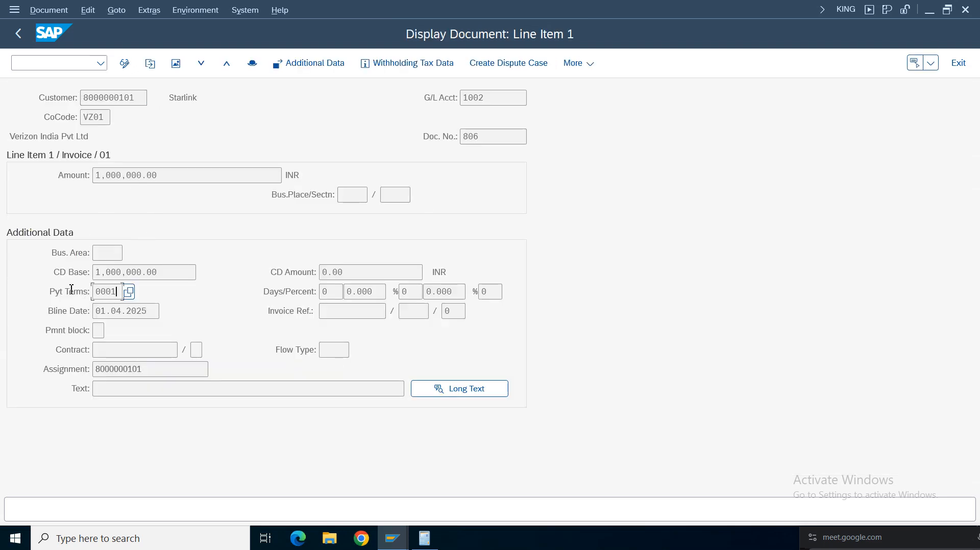
{"action": "left_click", "coordinate": [127, 295]}
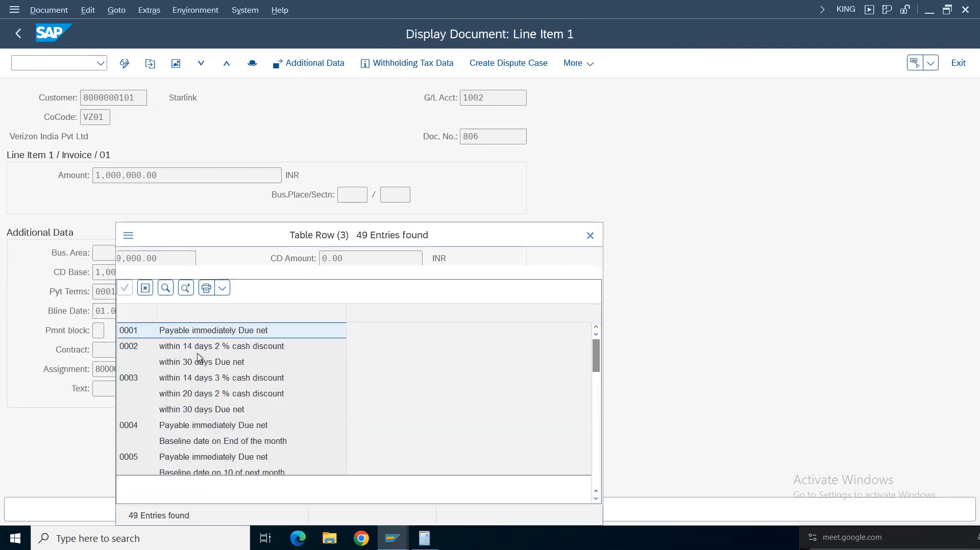
{"action": "left_click", "coordinate": [590, 236]}
{"action": "left_click", "coordinate": [13, 42]}
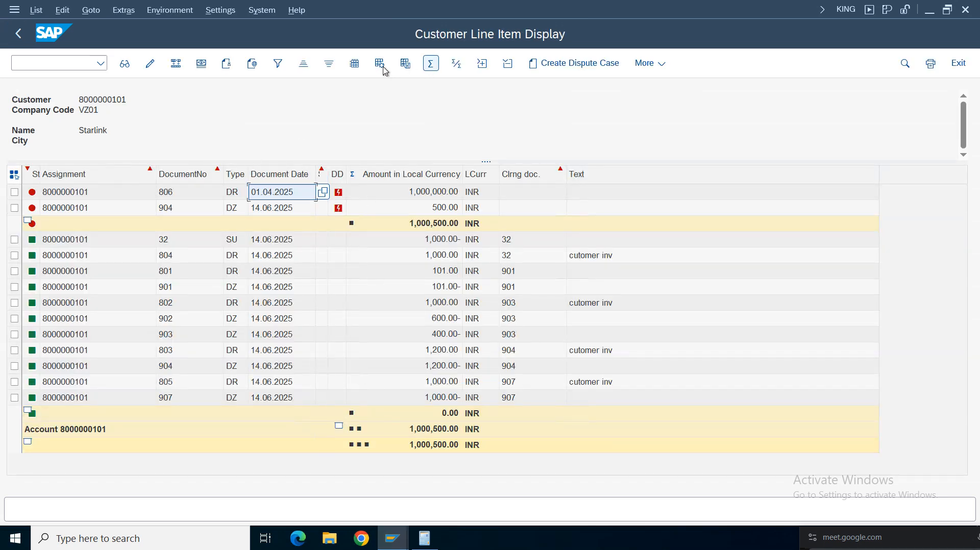
Find the Net Due Date column in the column set and add it to the line item layout before the local currency amount
{"action": "key", "text": "ctrl+F8"}
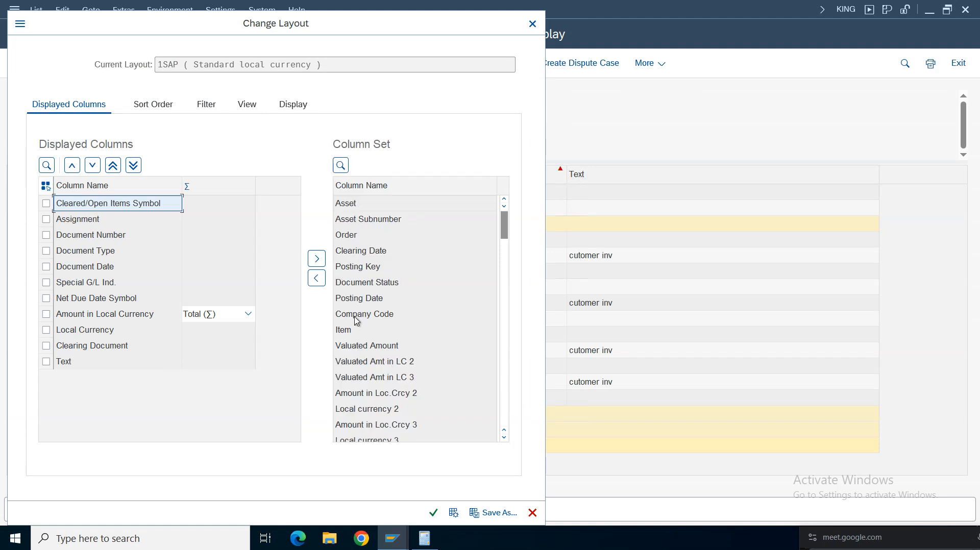
{"action": "left_click", "coordinate": [341, 165]}
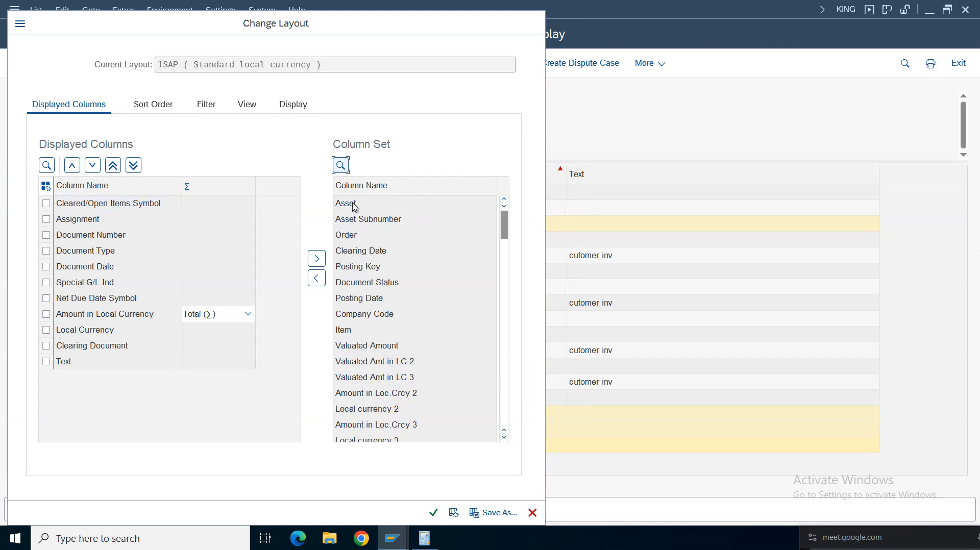
{"action": "type", "text": "net due"}
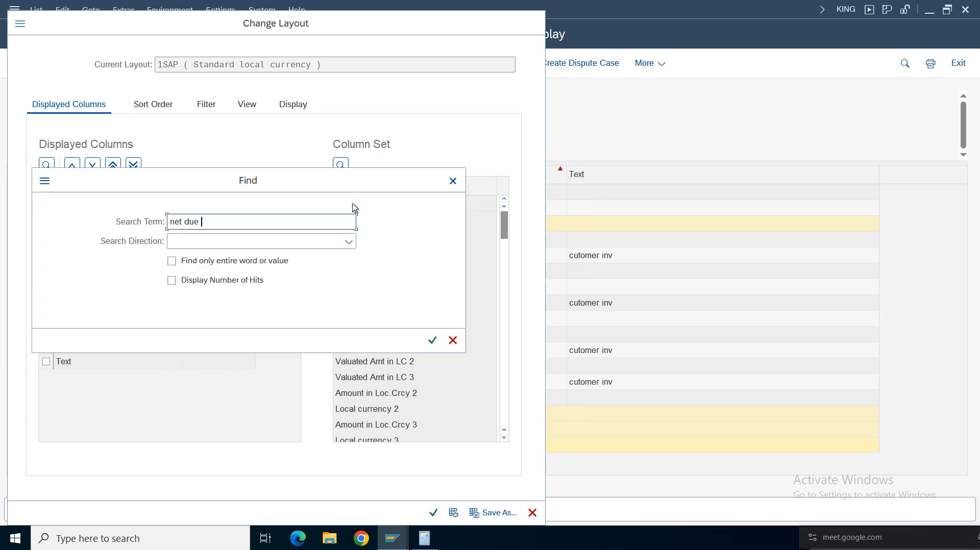
{"action": "key", "text": "Return"}
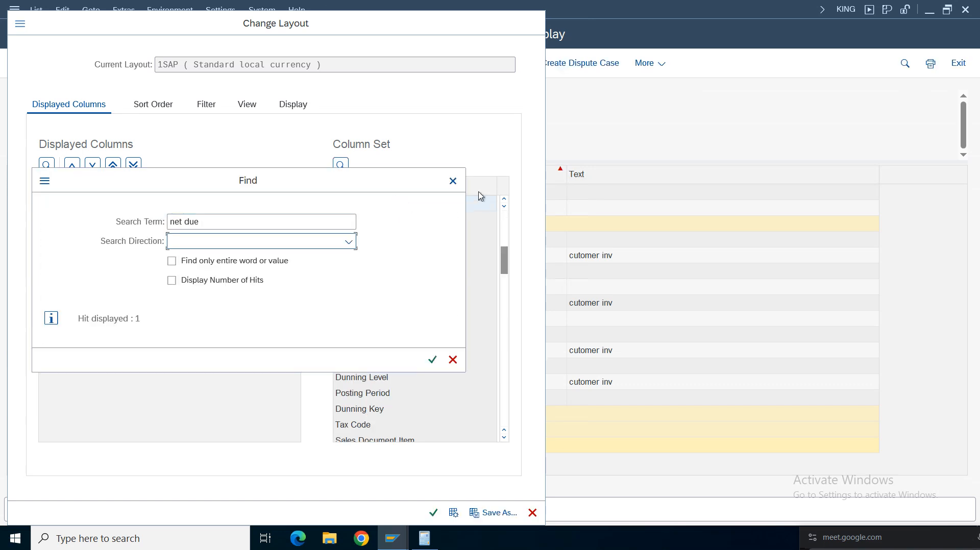
{"action": "left_click", "coordinate": [453, 183]}
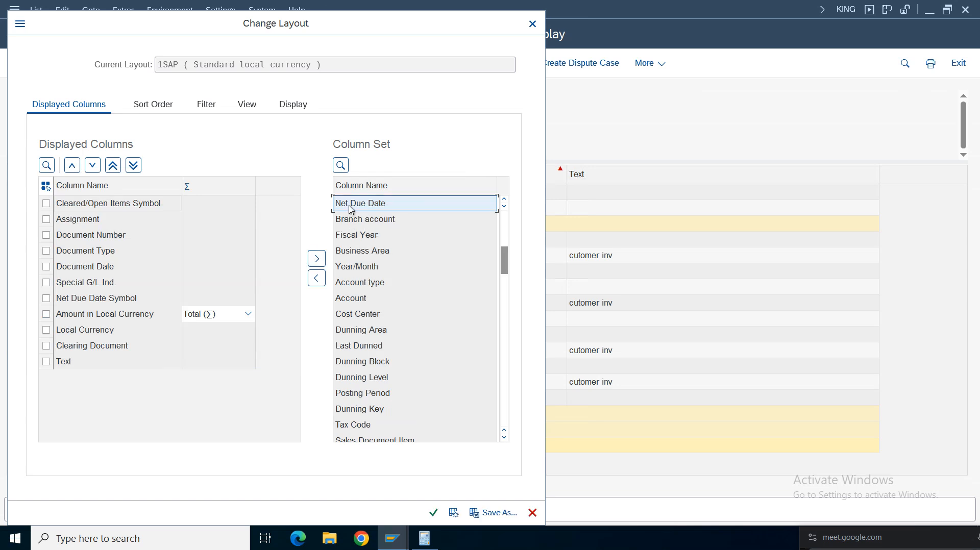
{"action": "left_click_drag", "start_coordinate": [352, 208], "coordinate": [94, 318]}
{"action": "left_click", "coordinate": [434, 513]}
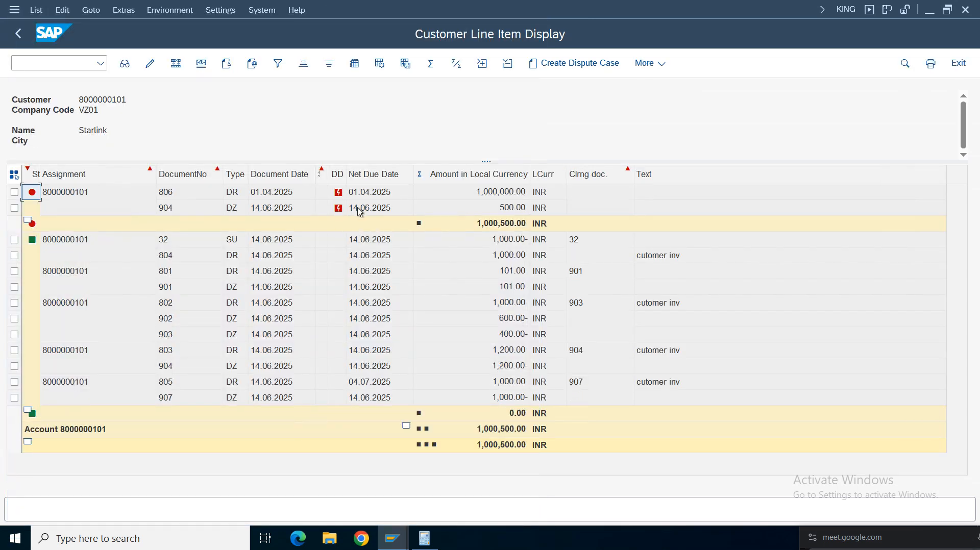
Compare the document date of invoice 806 with its net due date
{"action": "left_click", "coordinate": [377, 199]}
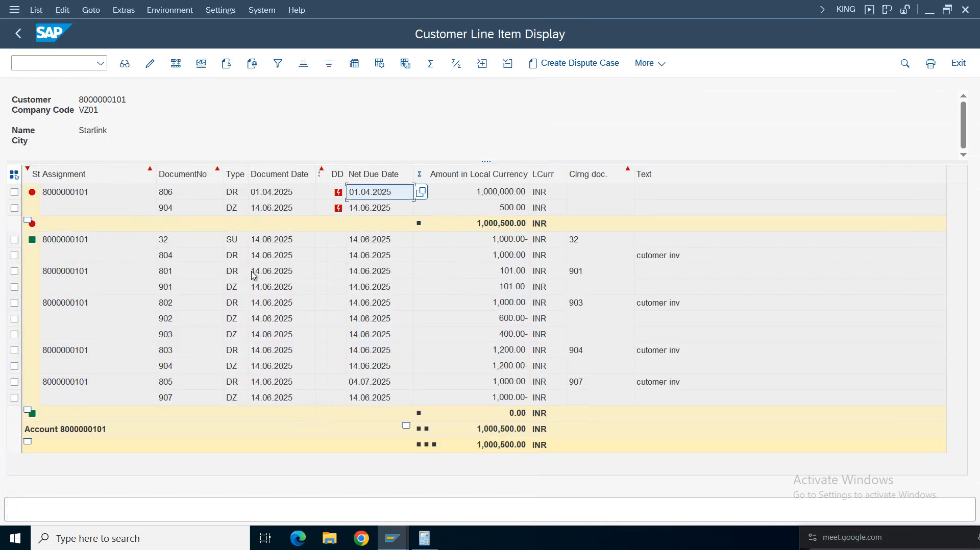
{"action": "left_click", "coordinate": [269, 192]}
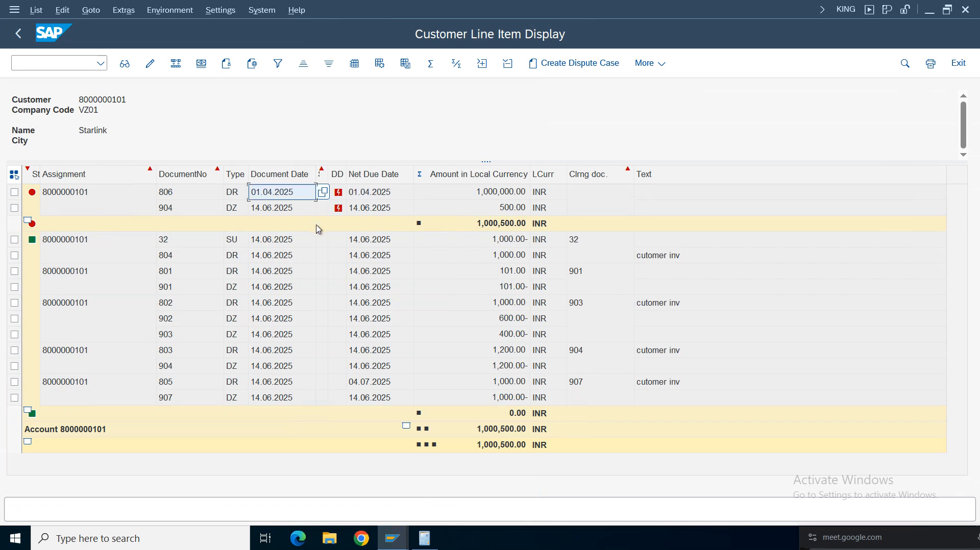
{"action": "left_click", "coordinate": [359, 199]}
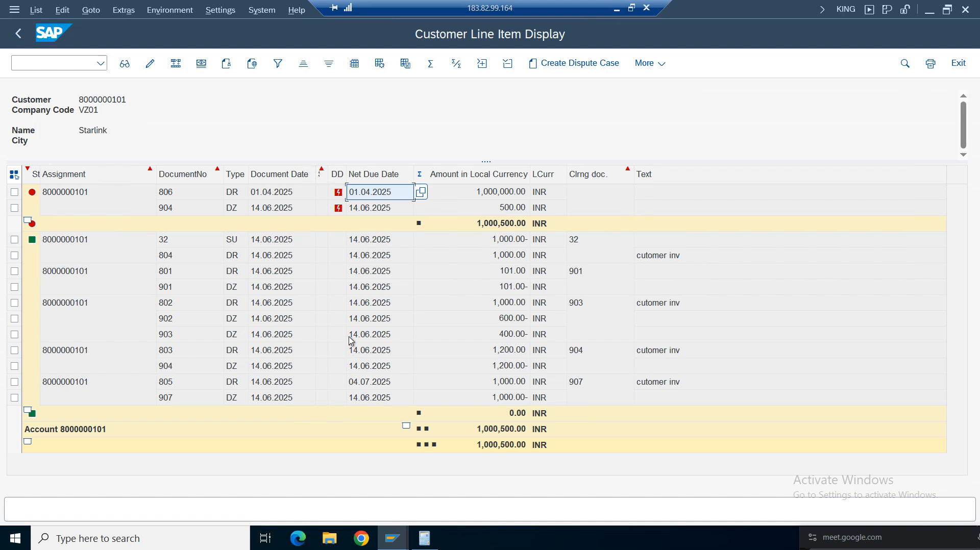
{"action": "left_click", "coordinate": [393, 538]}
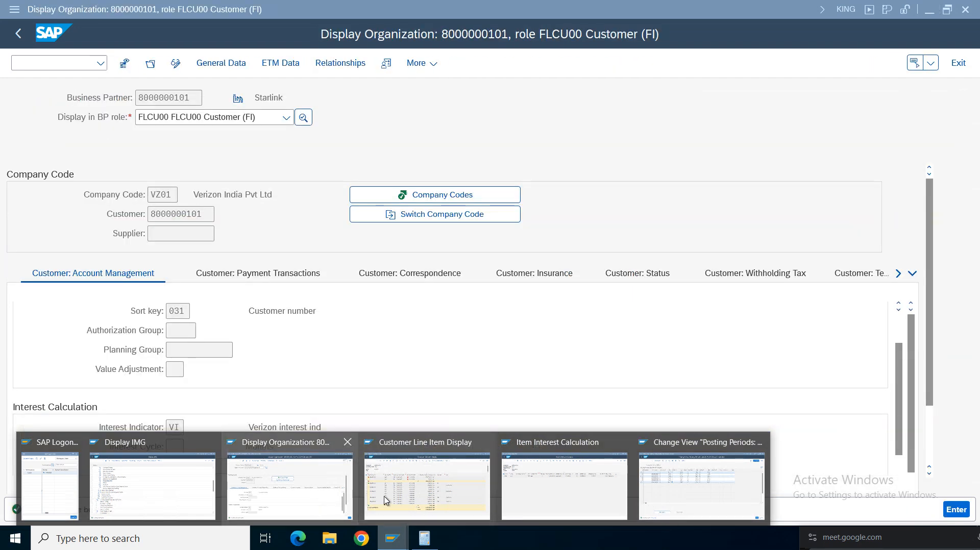
Switch back to the item interest calculation result and open its detail log
{"action": "left_click", "coordinate": [305, 503]}
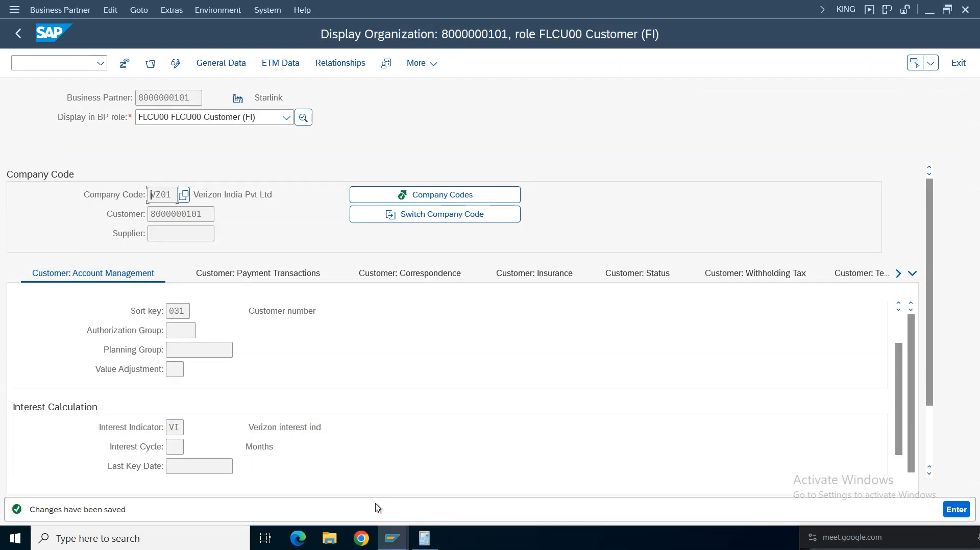
{"action": "left_click", "coordinate": [393, 539]}
{"action": "left_click", "coordinate": [421, 494]}
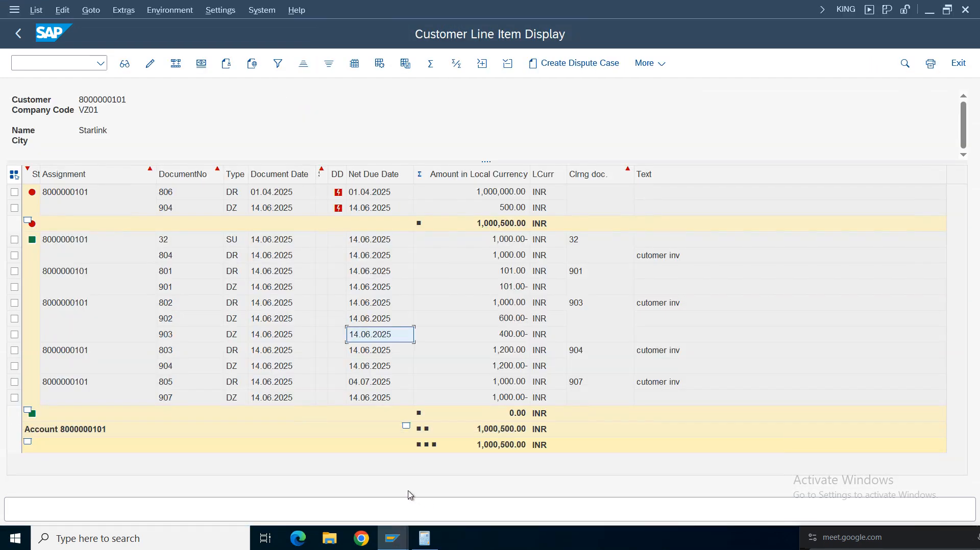
{"action": "mouse_move", "coordinate": [393, 538]}
{"action": "left_click", "coordinate": [595, 503]}
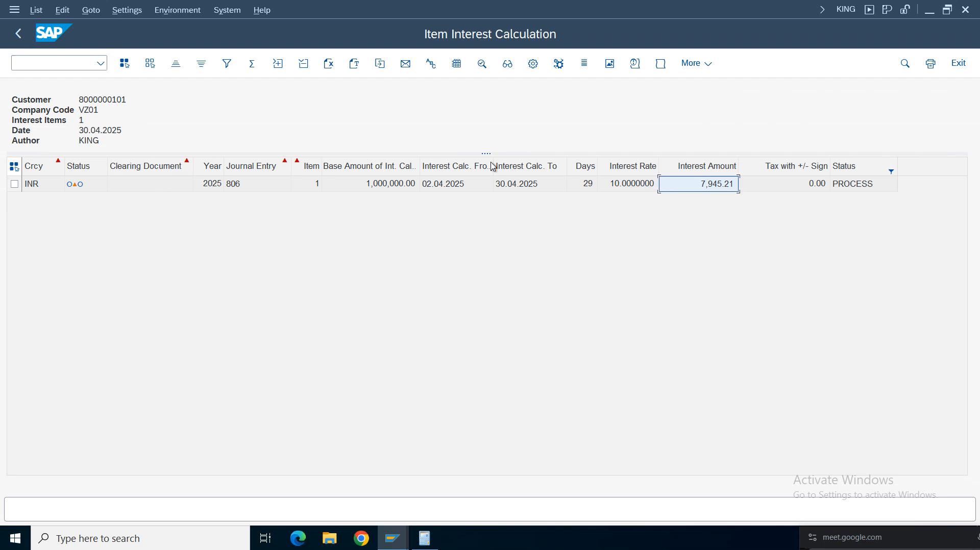
{"action": "left_click", "coordinate": [635, 64]}
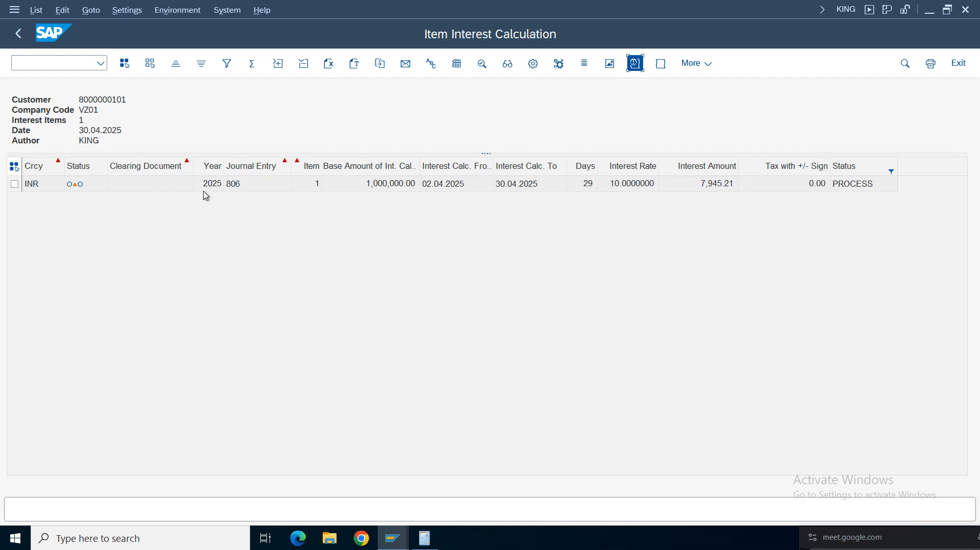
{"action": "left_click", "coordinate": [453, 359]}
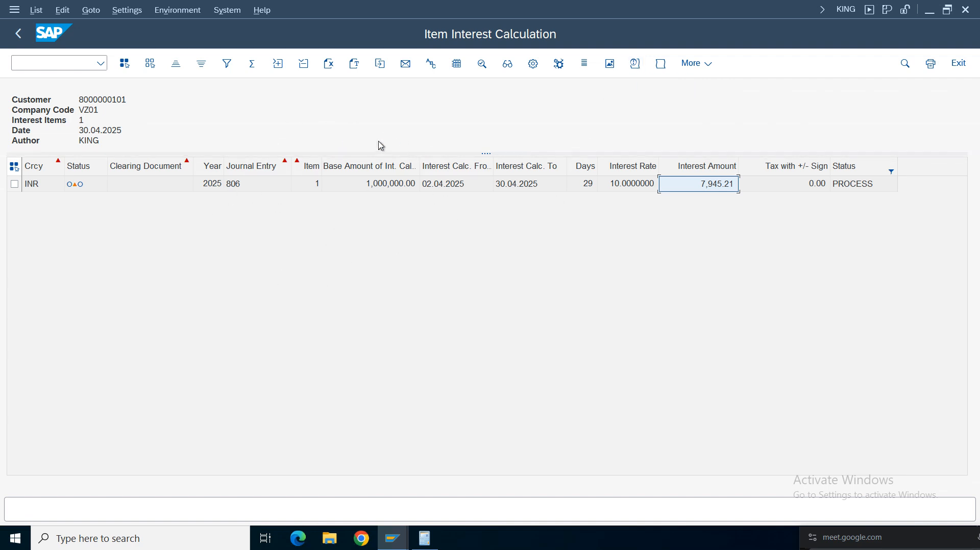
{"action": "left_click", "coordinate": [664, 69]}
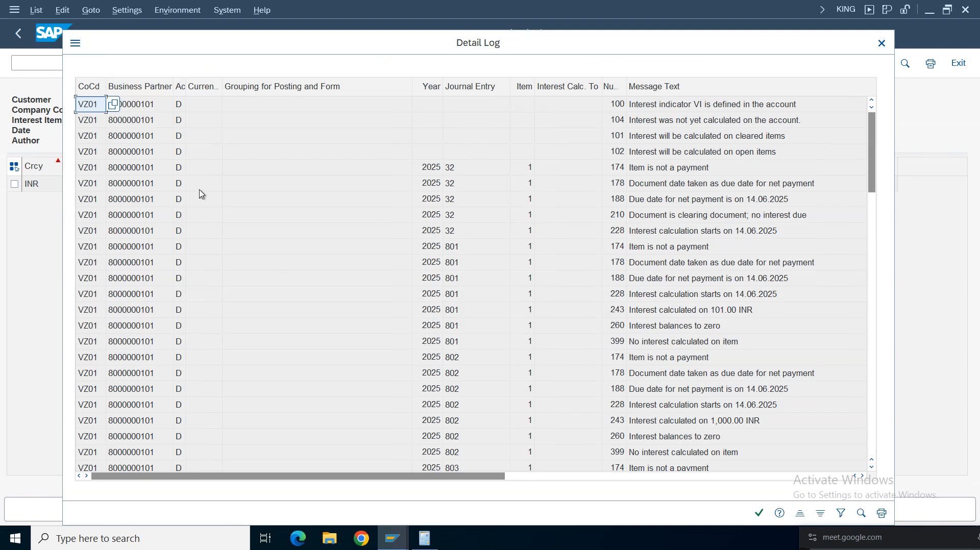
Reposition the Detail Log window and find the messages for journal entry 806
{"action": "left_click", "coordinate": [131, 125]}
{"action": "left_click_drag", "start_coordinate": [373, 48], "coordinate": [377, 241]}
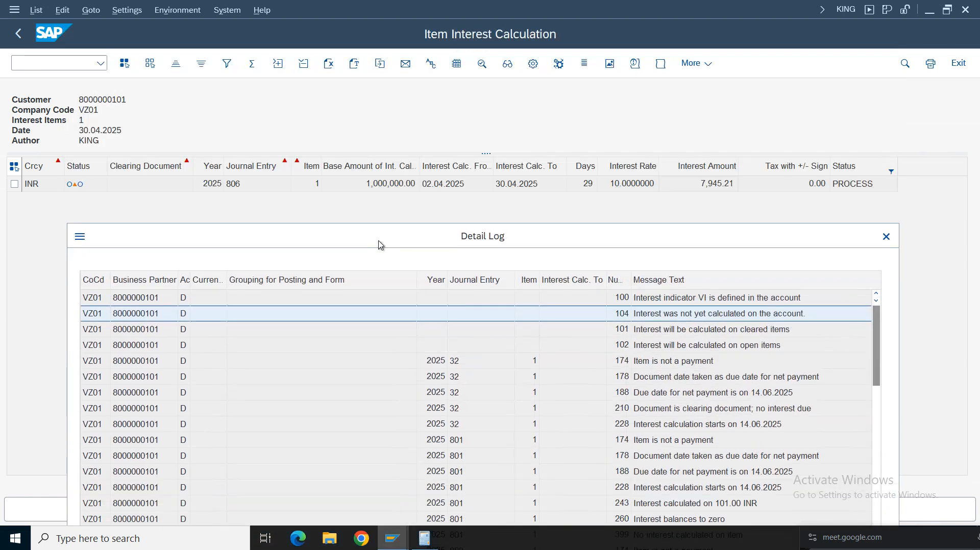
{"action": "left_click_drag", "start_coordinate": [277, 237], "coordinate": [265, 97]}
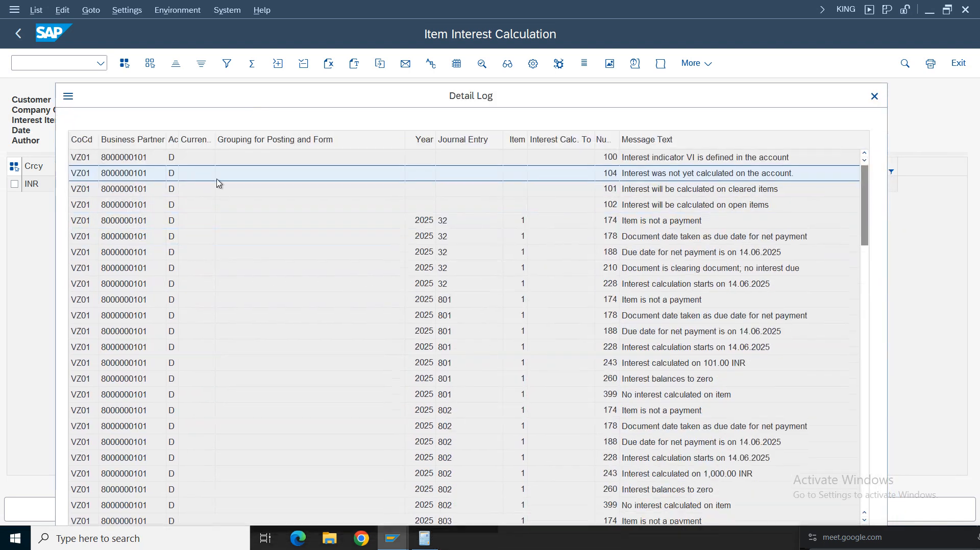
{"action": "left_click_drag", "start_coordinate": [476, 92], "coordinate": [460, 43]}
{"action": "left_click_drag", "start_coordinate": [850, 169], "coordinate": [850, 272]}
{"action": "left_click_drag", "start_coordinate": [617, 55], "coordinate": [513, 46]}
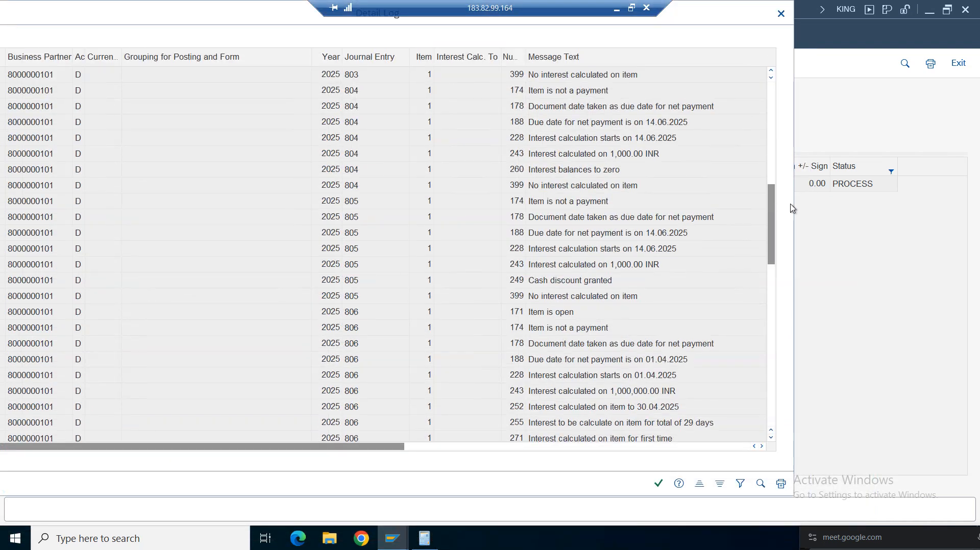
{"action": "left_click_drag", "start_coordinate": [707, 18], "coordinate": [795, 34]}
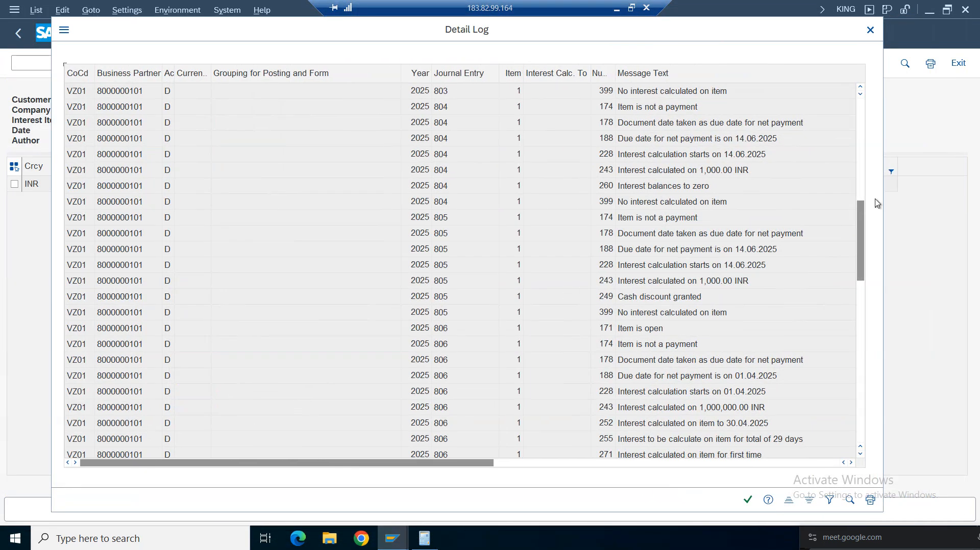
{"action": "left_click_drag", "start_coordinate": [862, 259], "coordinate": [862, 306]}
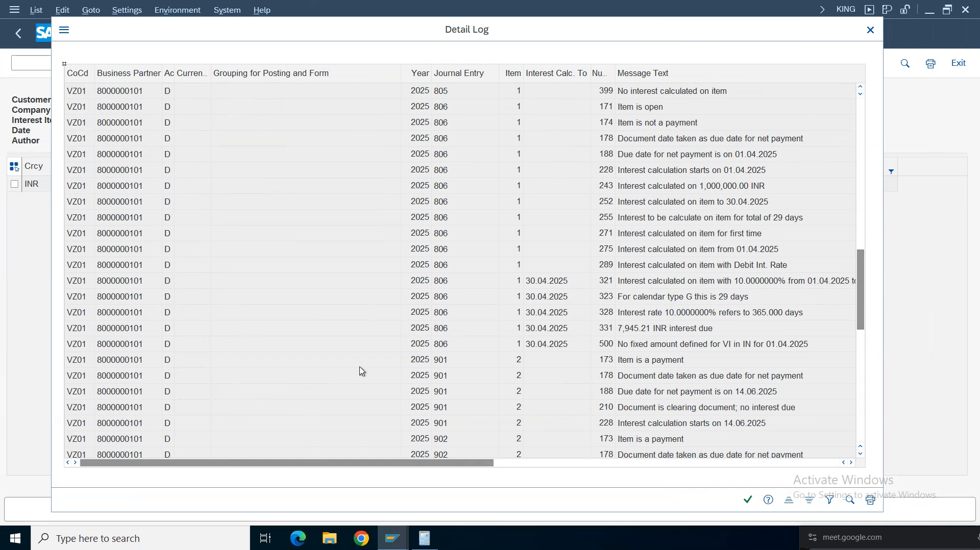
Examine the log messages of journal entry 806 on item status, due date, calculation period, base amount and total days
{"action": "left_click", "coordinate": [441, 108]}
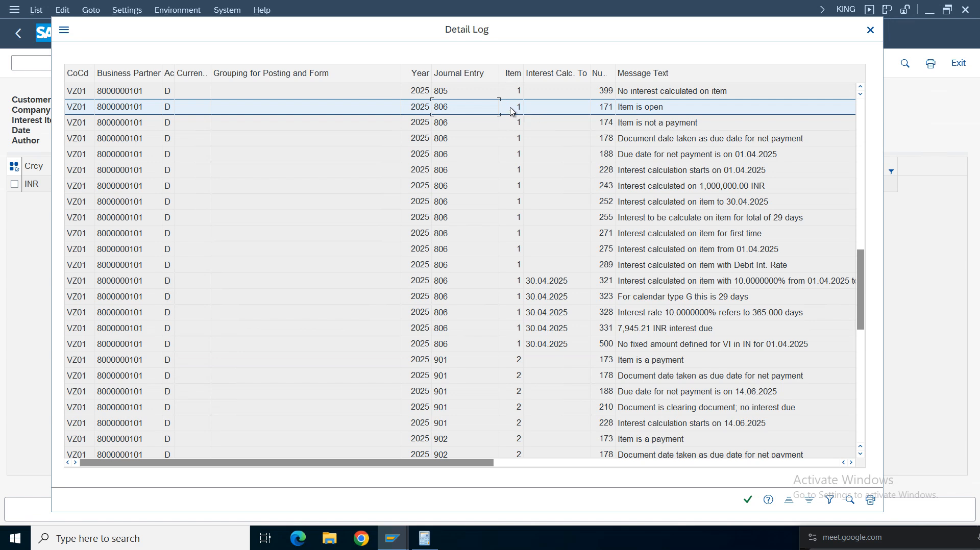
{"action": "left_click", "coordinate": [648, 125]}
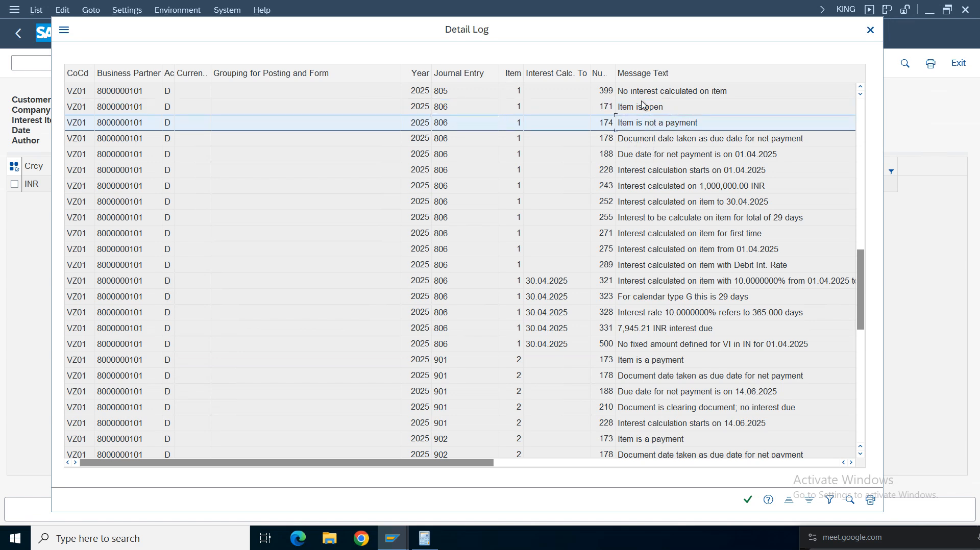
{"action": "left_click", "coordinate": [651, 173]}
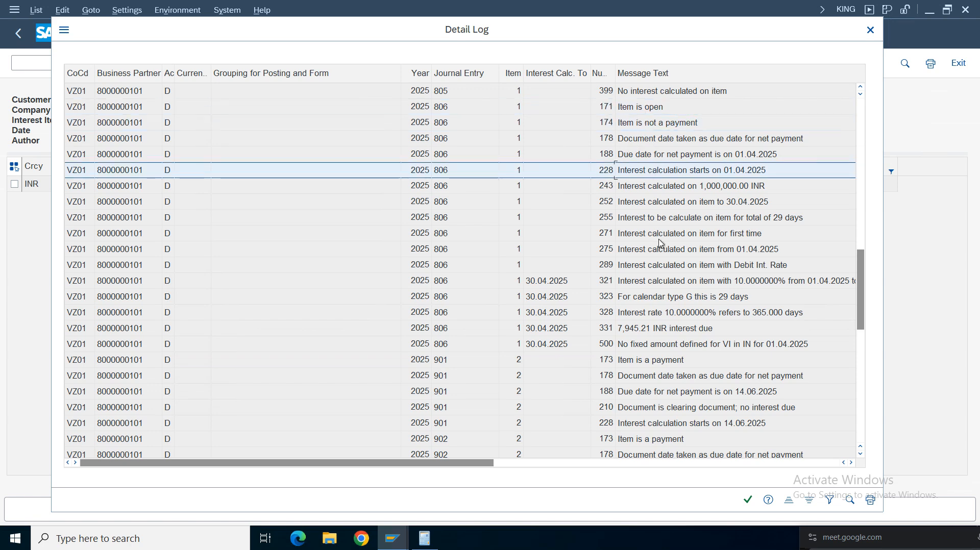
{"action": "left_click", "coordinate": [651, 109]}
{"action": "left_click", "coordinate": [666, 125]}
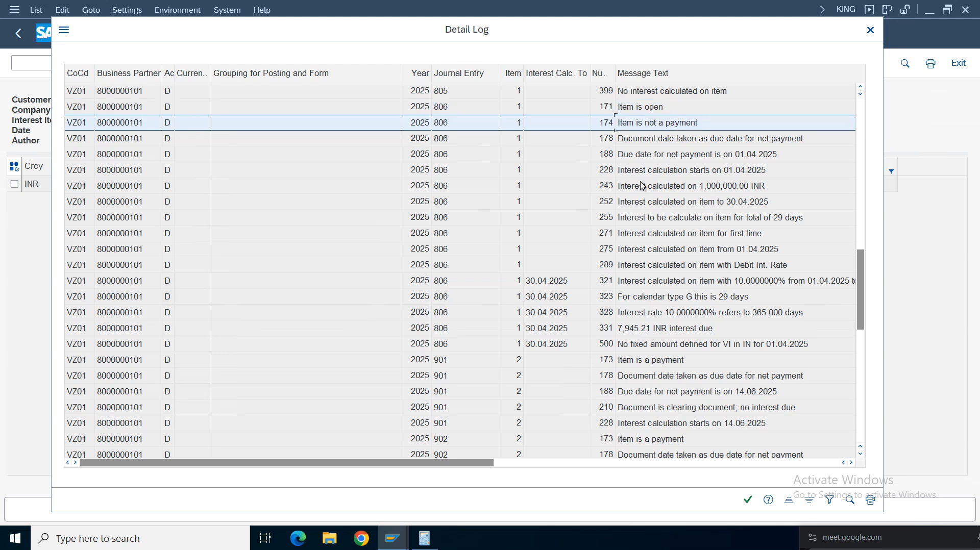
{"action": "left_click", "coordinate": [669, 141]}
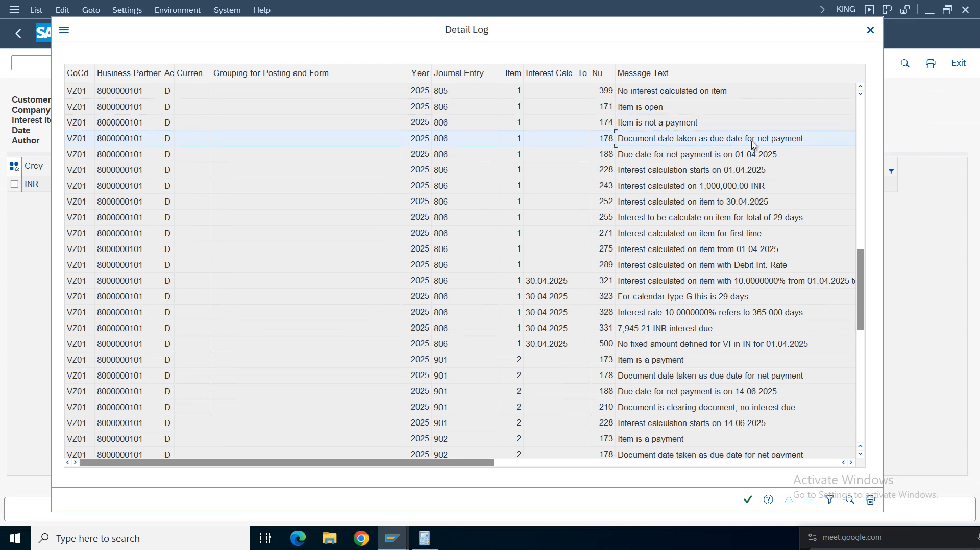
{"action": "scroll", "coordinate": [741, 164], "scroll_direction": "right", "scroll_amount": 5}
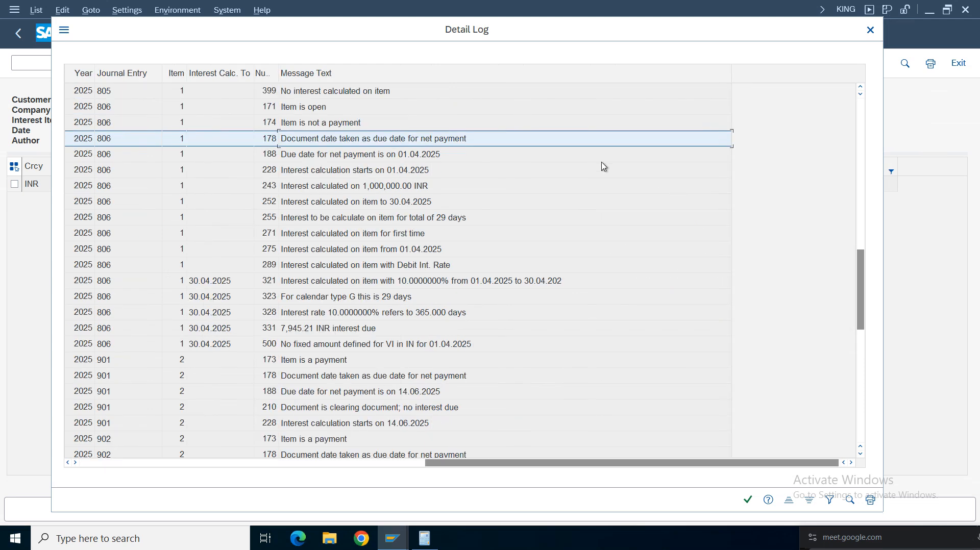
{"action": "left_click", "coordinate": [295, 158]}
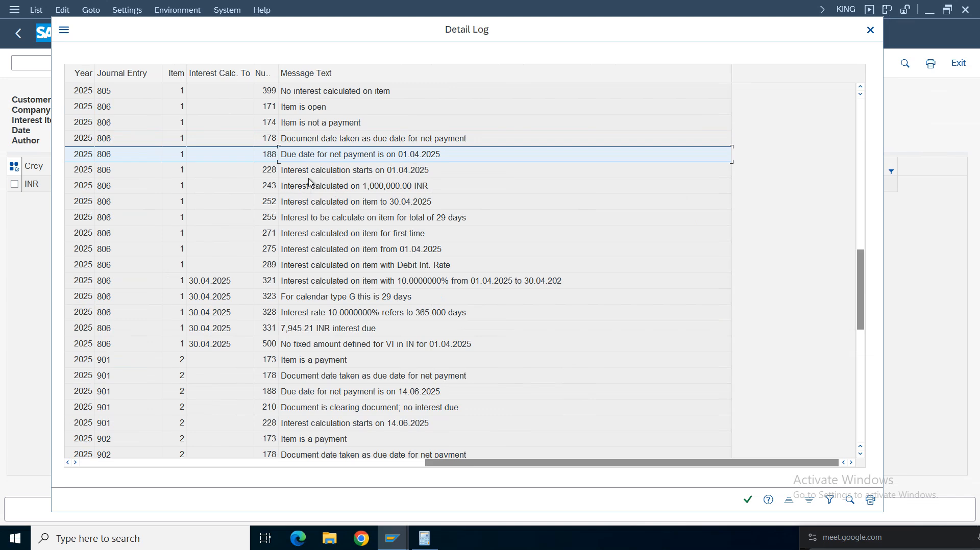
{"action": "left_click", "coordinate": [311, 176]}
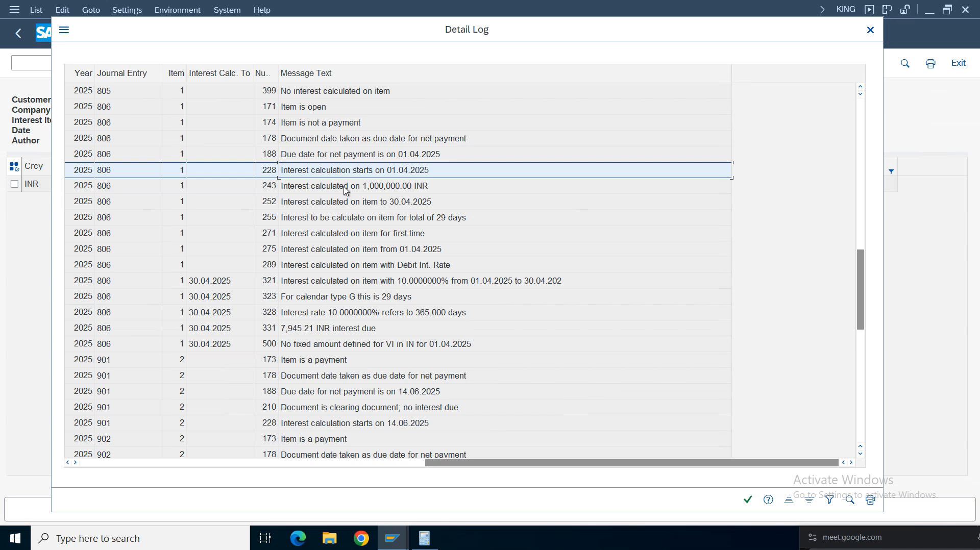
{"action": "left_click", "coordinate": [359, 187]}
{"action": "left_click", "coordinate": [400, 204]}
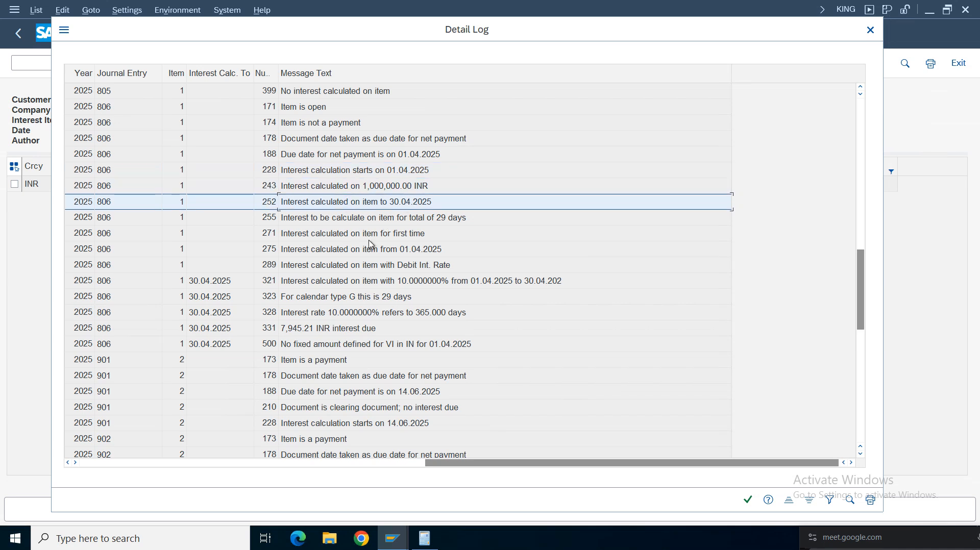
{"action": "left_click", "coordinate": [450, 220]}
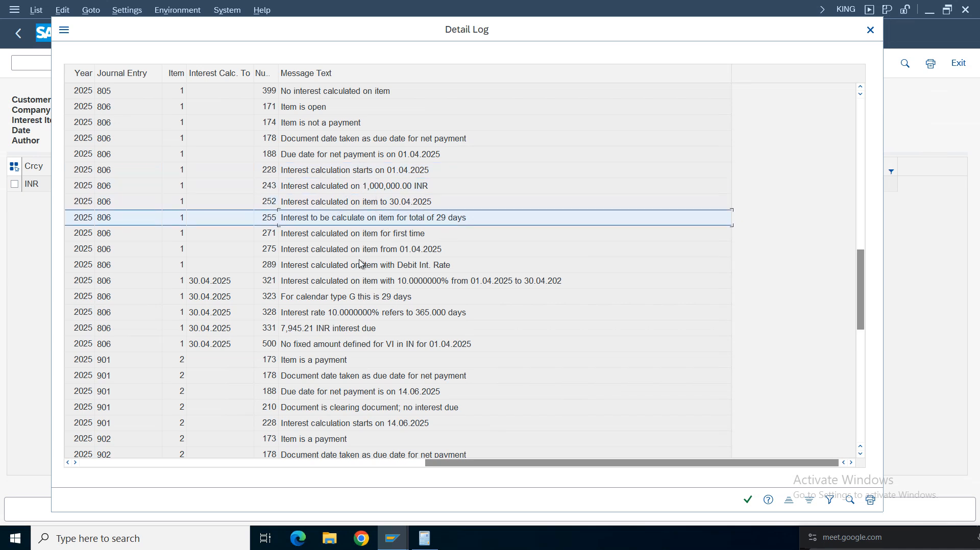
Examine the messages of journal entry 806 on interest rate, calendar type, interest due and fixed amount, and close the log
{"action": "left_click", "coordinate": [480, 283]}
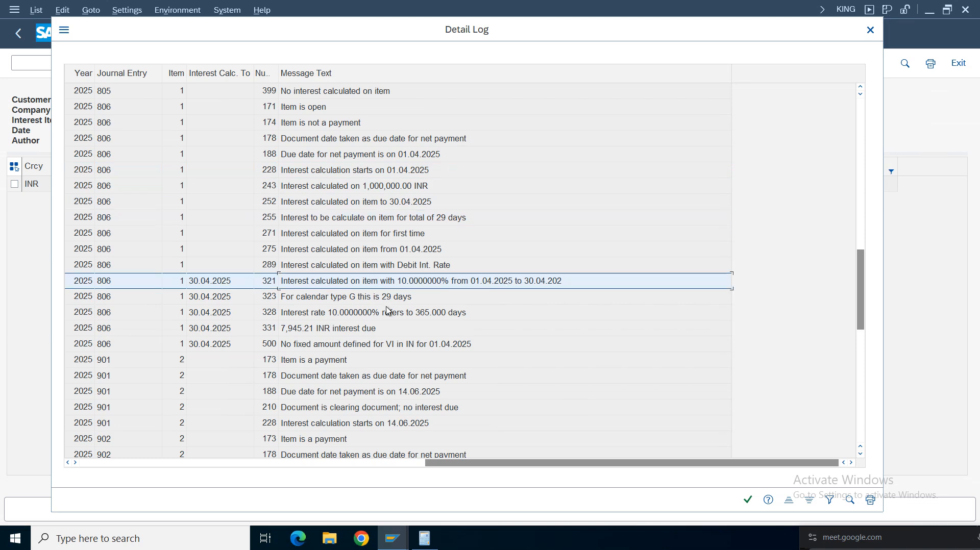
{"action": "left_click", "coordinate": [364, 298]}
{"action": "left_click", "coordinate": [447, 315]}
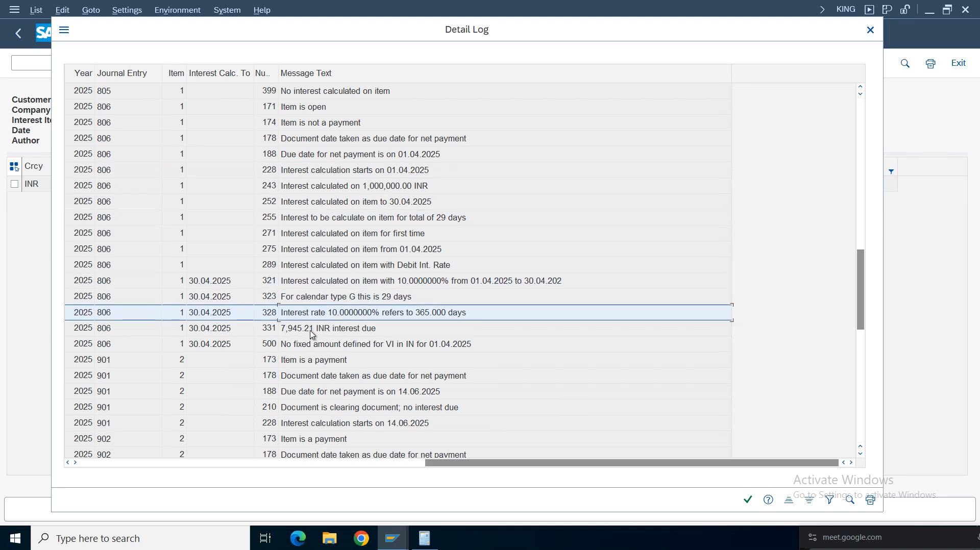
{"action": "left_click", "coordinate": [314, 331]}
{"action": "left_click", "coordinate": [331, 296]}
{"action": "left_click", "coordinate": [333, 312]}
{"action": "left_click", "coordinate": [339, 330]}
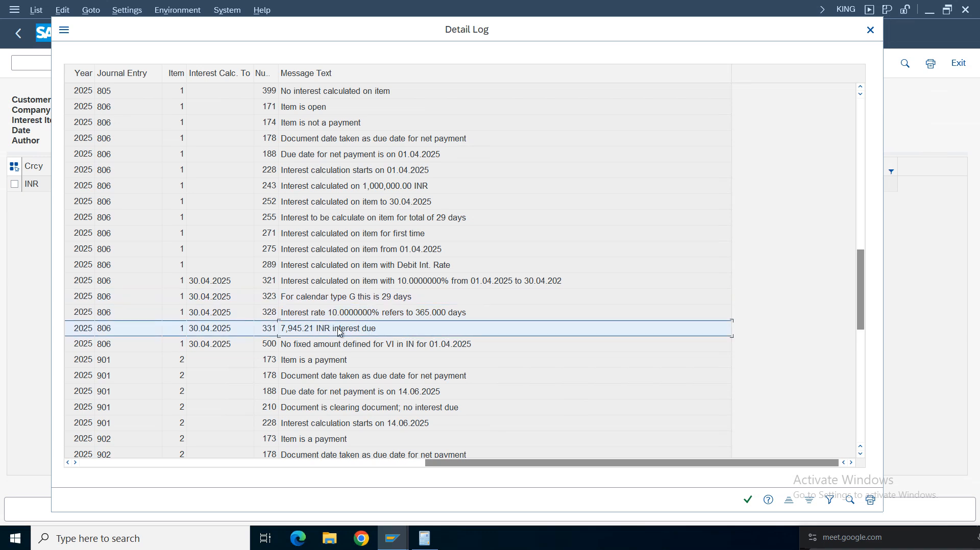
{"action": "left_click", "coordinate": [340, 346]}
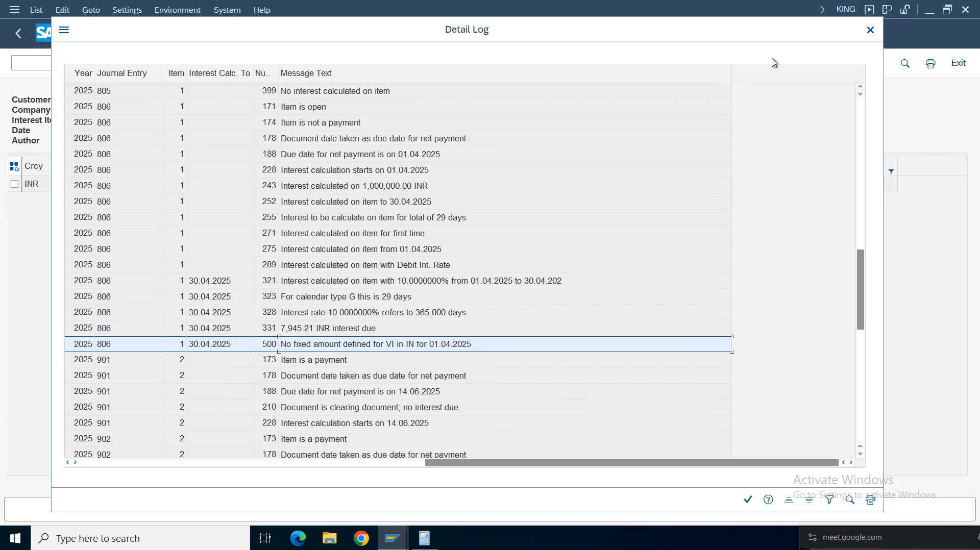
{"action": "left_click", "coordinate": [870, 31]}
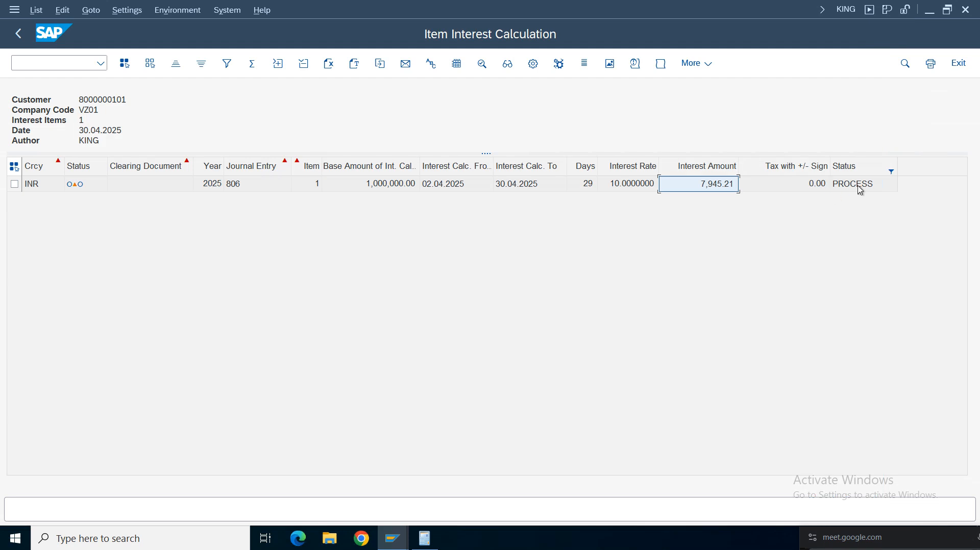
Execute the item interest calculation with Test Run turned off and examine the error message in the resulting log
{"action": "left_click", "coordinate": [18, 31]}
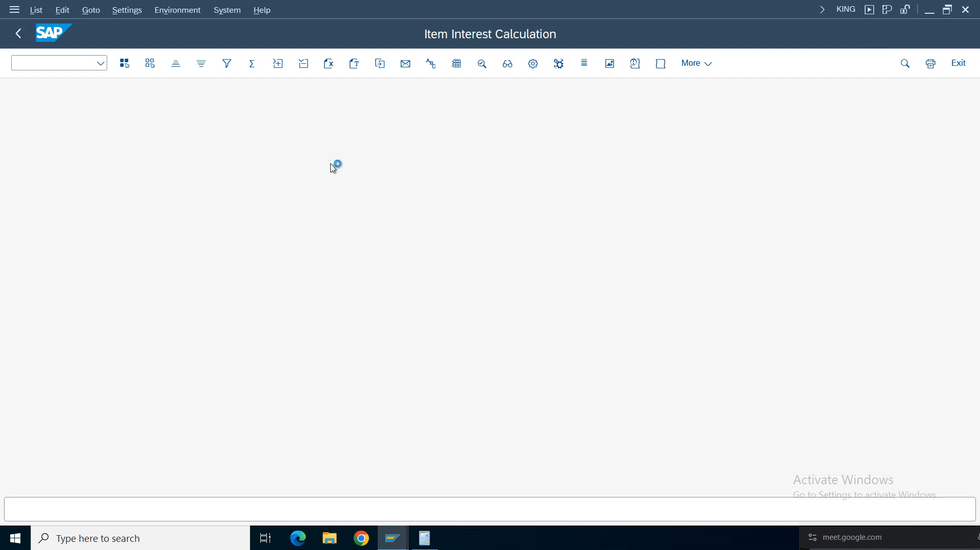
{"action": "left_click", "coordinate": [222, 369]}
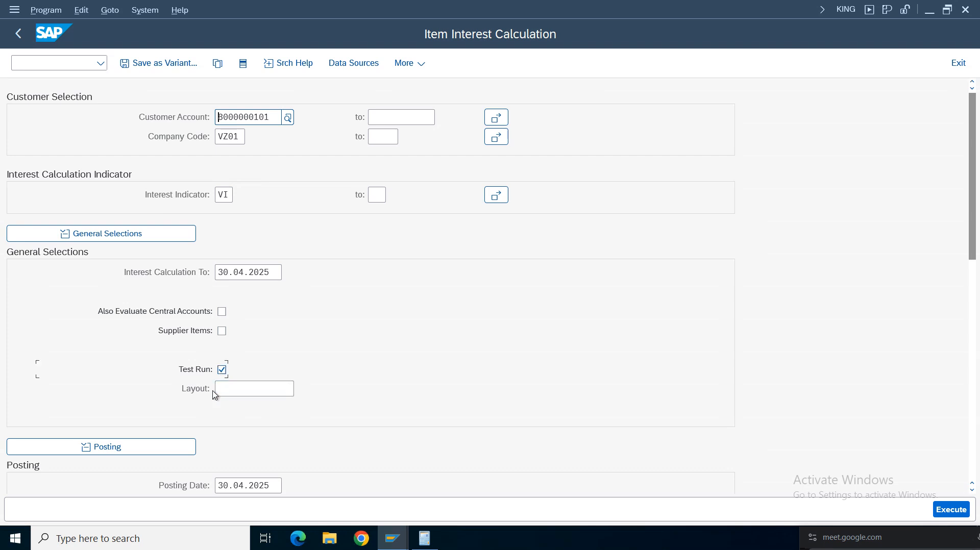
{"action": "left_click", "coordinate": [956, 512]}
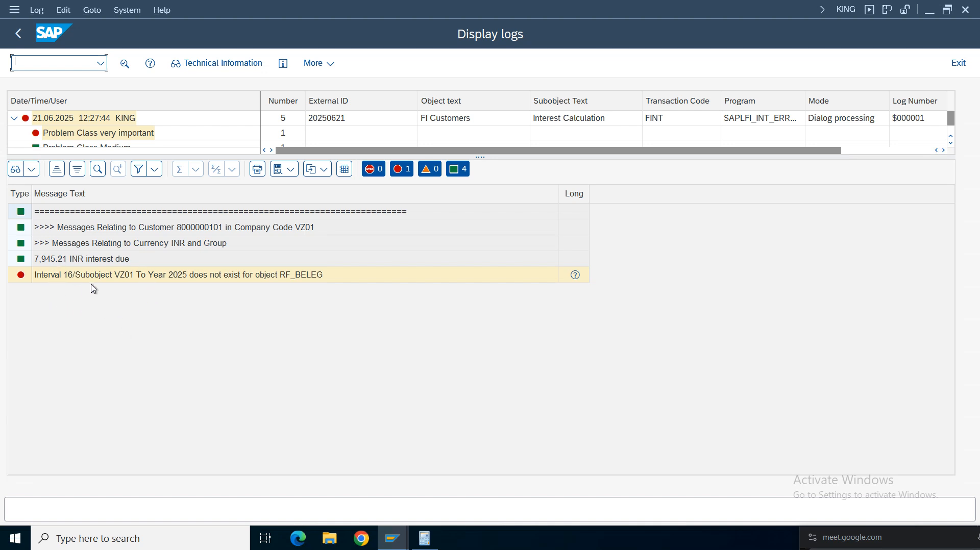
{"action": "left_click", "coordinate": [311, 278]}
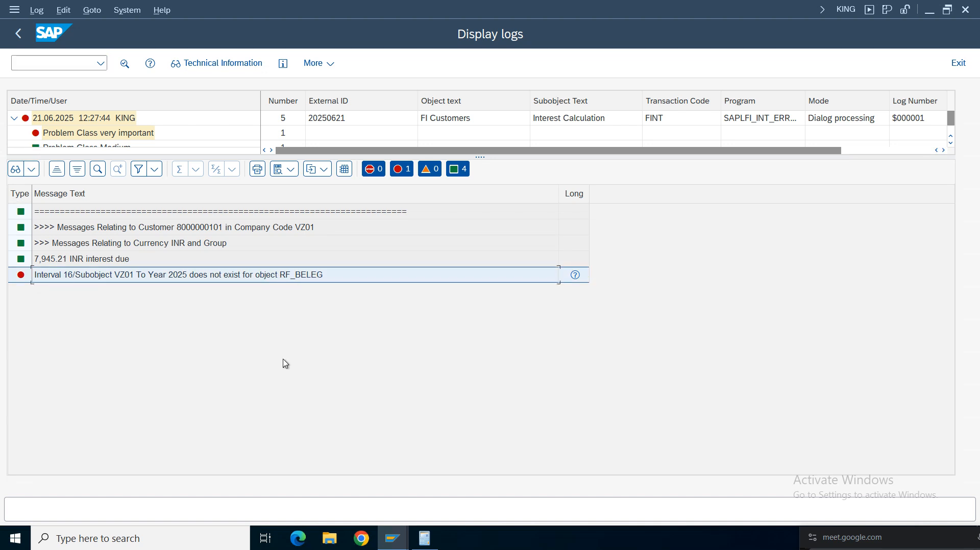
Open the document types overview in a new session with /ooba7
{"action": "left_click", "coordinate": [394, 539]}
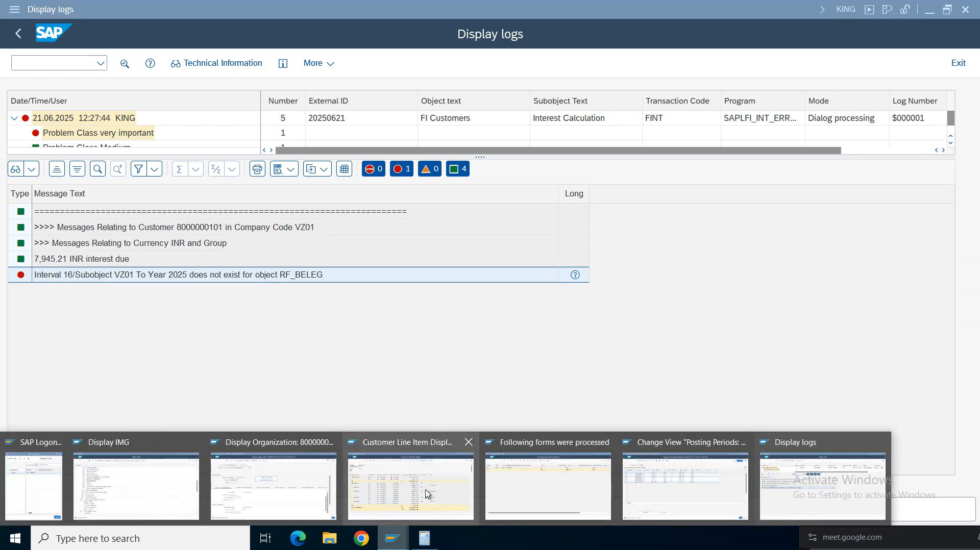
{"action": "left_click", "coordinate": [802, 485]}
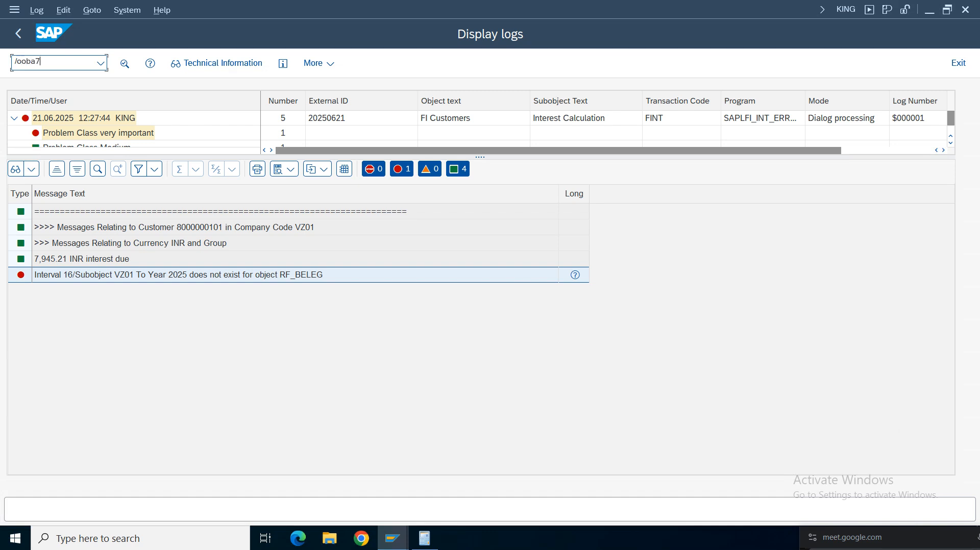
{"action": "key", "text": "Return"}
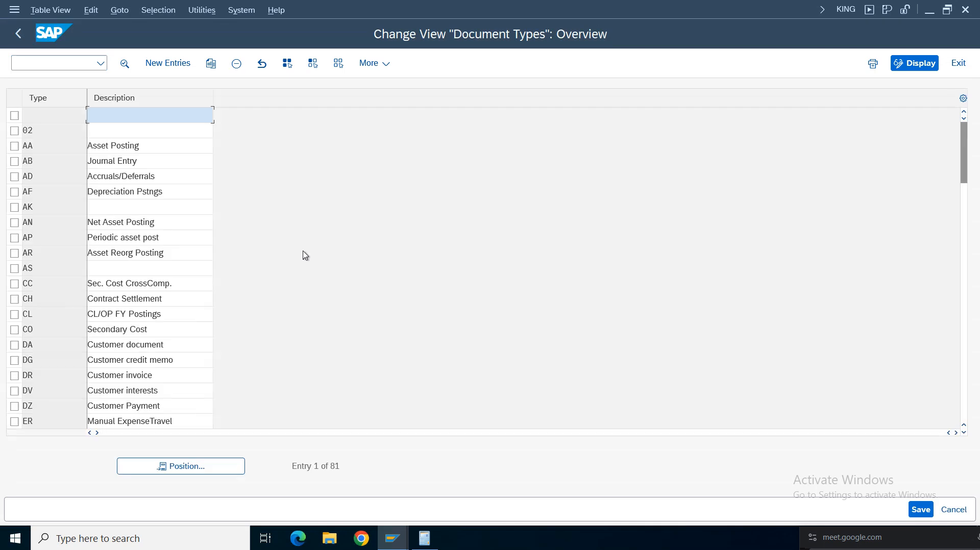
Position the document types list at DV (Customer interests) and open its details
{"action": "left_click", "coordinate": [198, 467]}
{"action": "type", "text": "dg"}
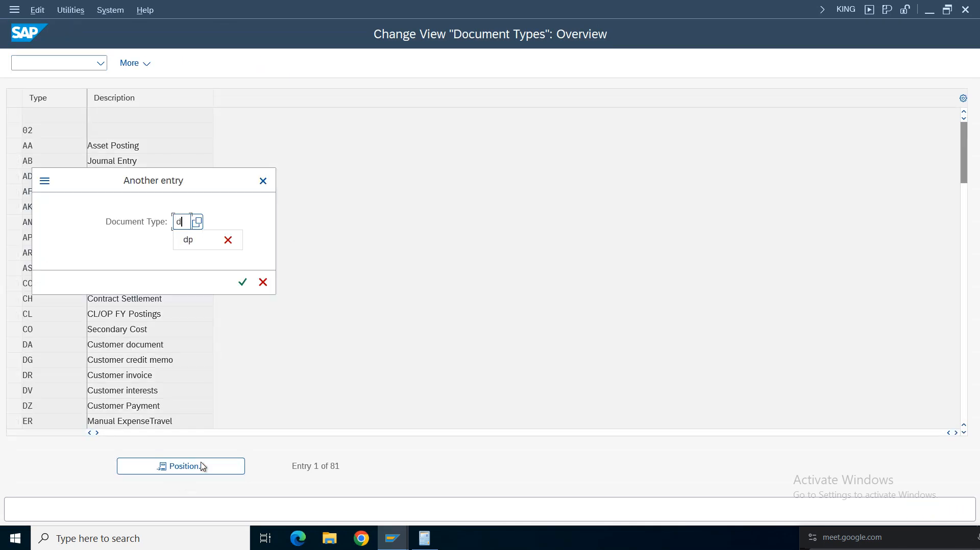
{"action": "key", "text": "Return"}
{"action": "left_click_drag", "start_coordinate": [174, 115], "coordinate": [104, 115]}
{"action": "left_click", "coordinate": [15, 116]}
{"action": "double_click", "coordinate": [164, 116]}
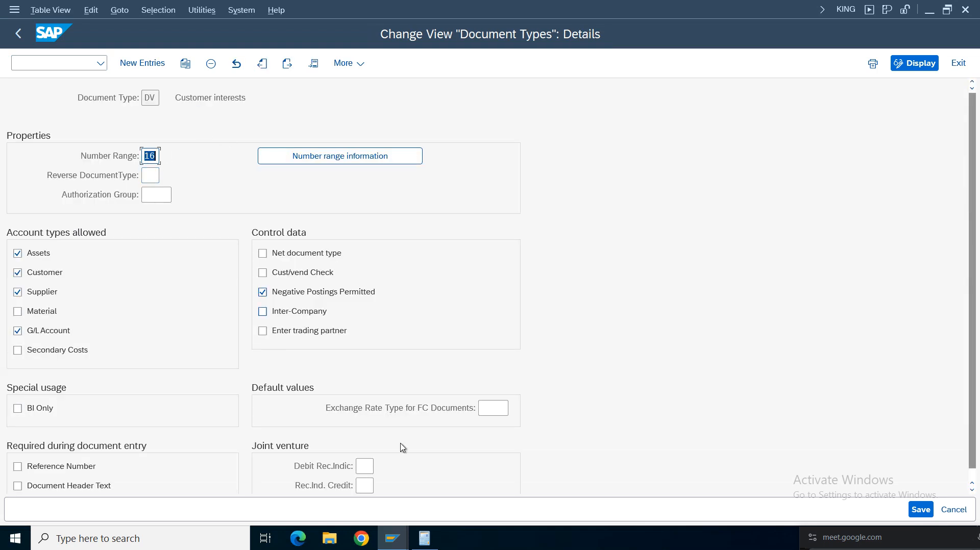
Open the customer interest posting settings in the IMG session for chart of accounts VCOA and check the assigned document type
{"action": "mouse_move", "coordinate": [392, 537]}
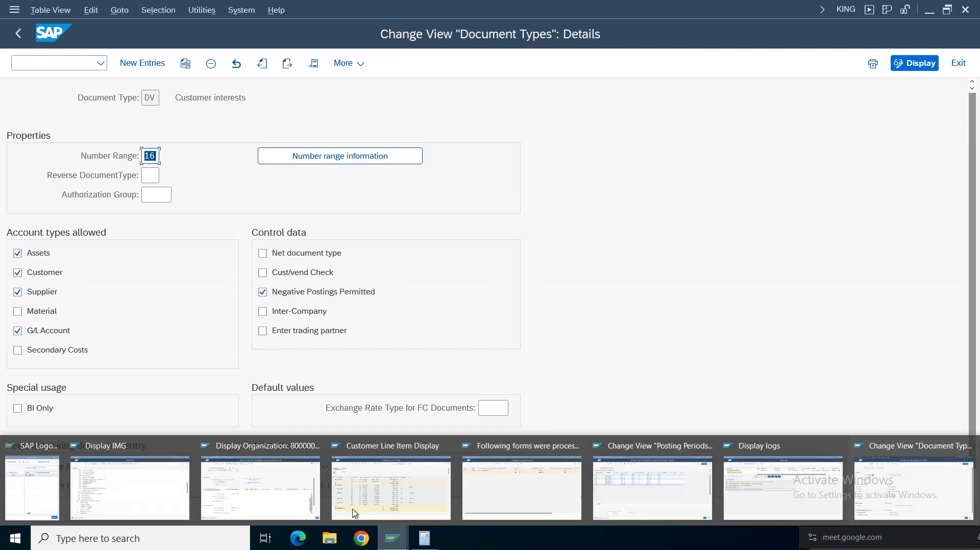
{"action": "left_click", "coordinate": [144, 503]}
{"action": "left_click", "coordinate": [70, 220]}
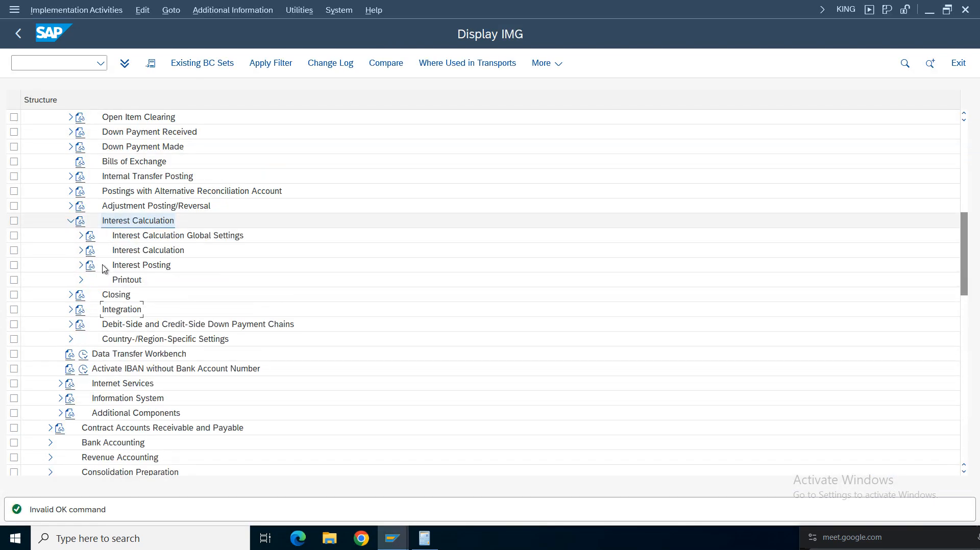
{"action": "left_click", "coordinate": [81, 265]}
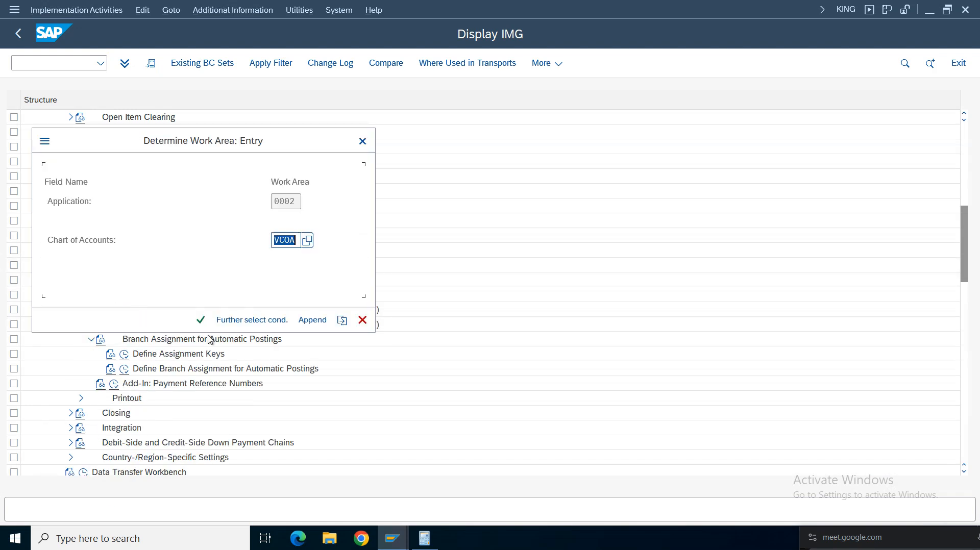
{"action": "left_click", "coordinate": [200, 320]}
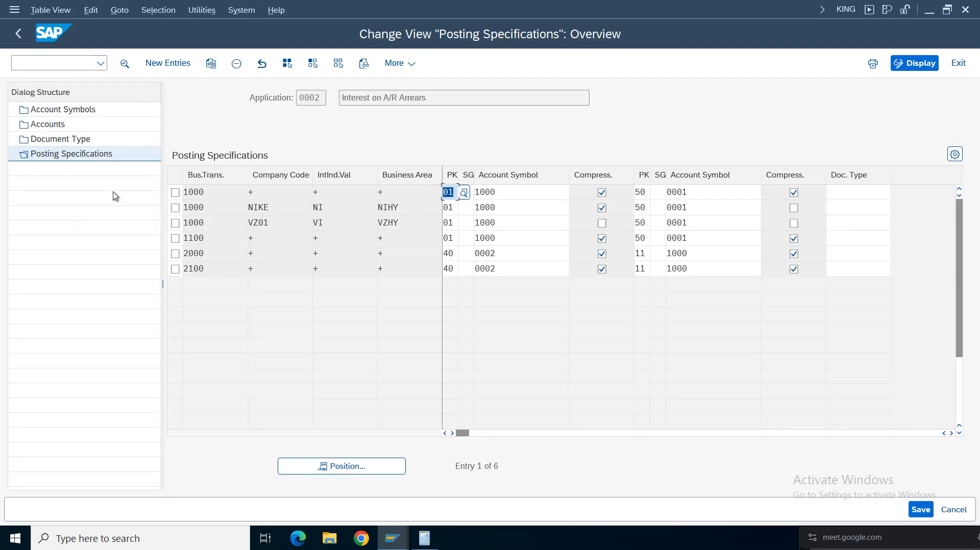
{"action": "double_click", "coordinate": [51, 145]}
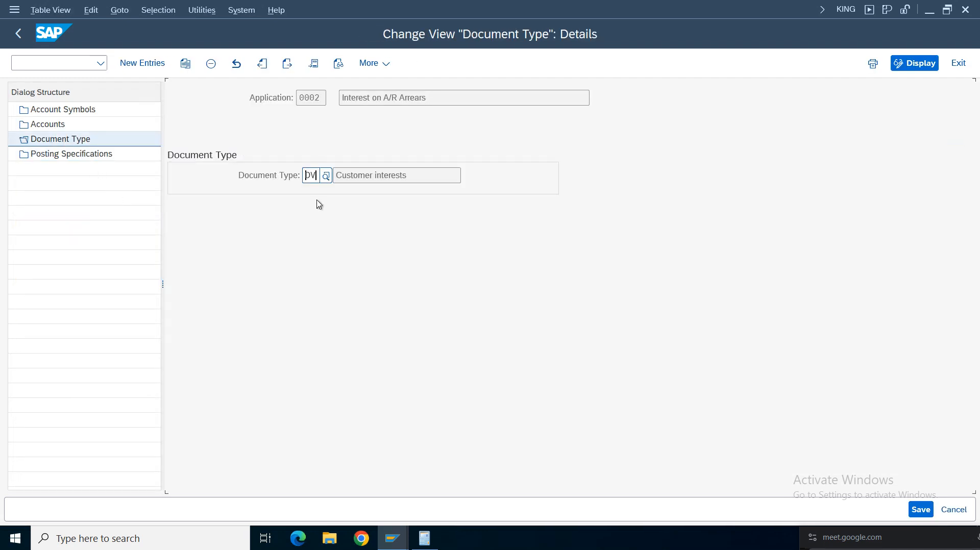
{"action": "left_click_drag", "start_coordinate": [411, 180], "coordinate": [322, 176]}
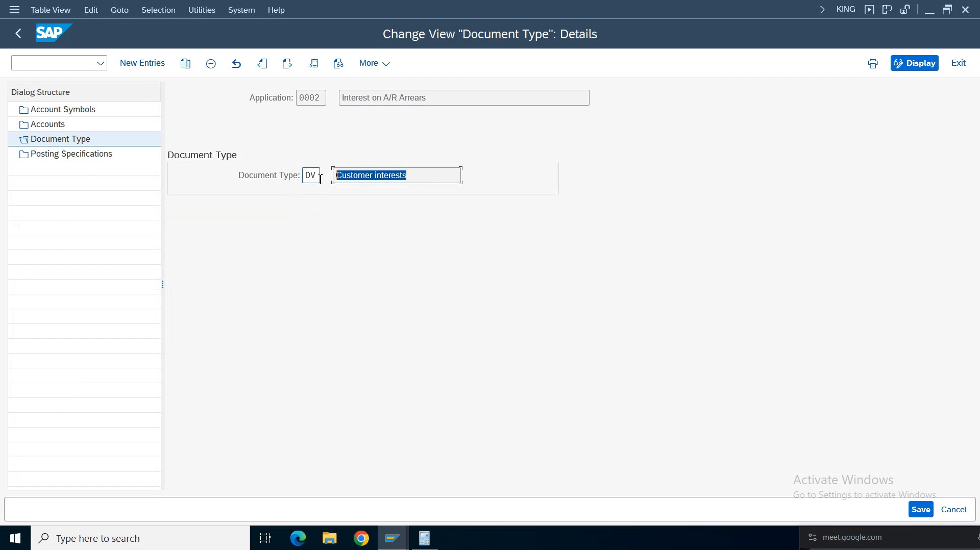
Open the number range maintenance from the DV document type details and recheck the missing interval in the error log
{"action": "left_click", "coordinate": [394, 539]}
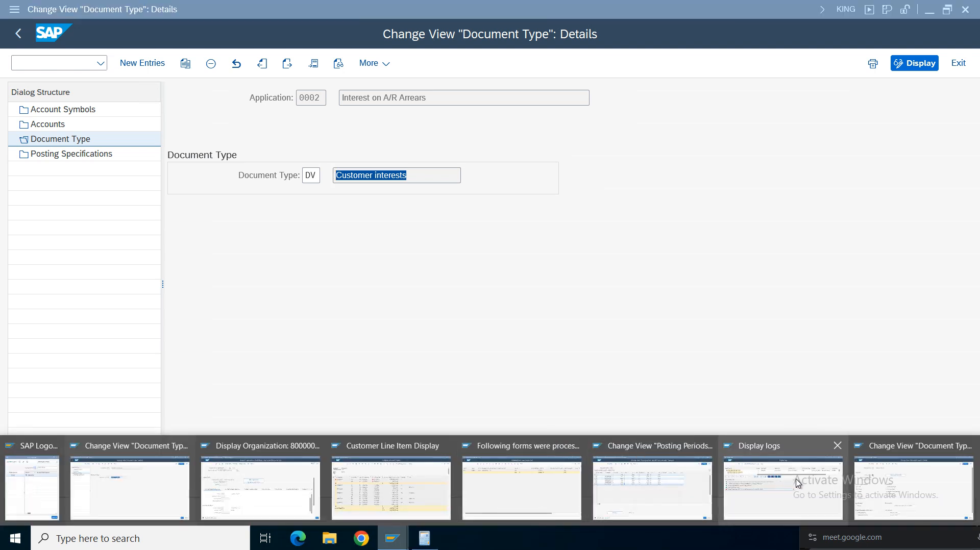
{"action": "left_click", "coordinate": [913, 487]}
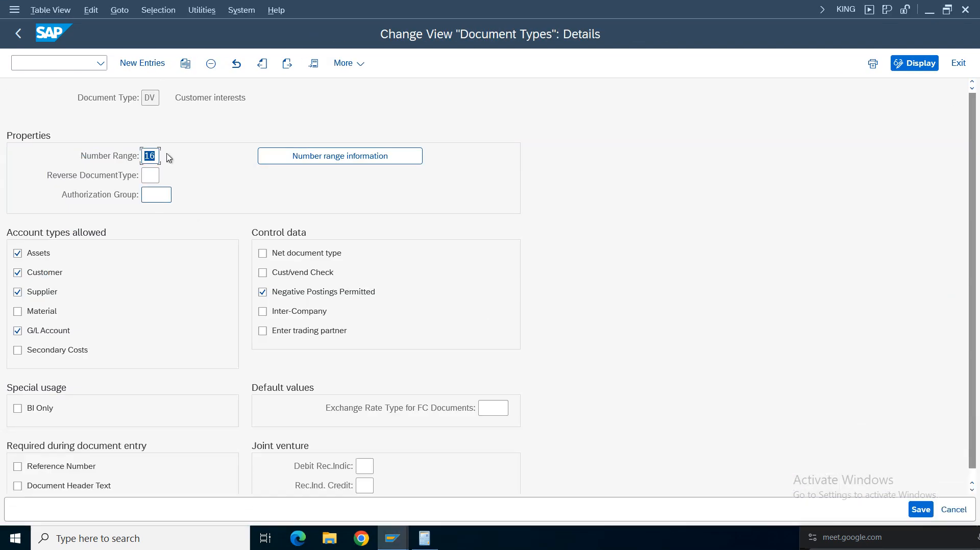
{"action": "left_click", "coordinate": [398, 160]}
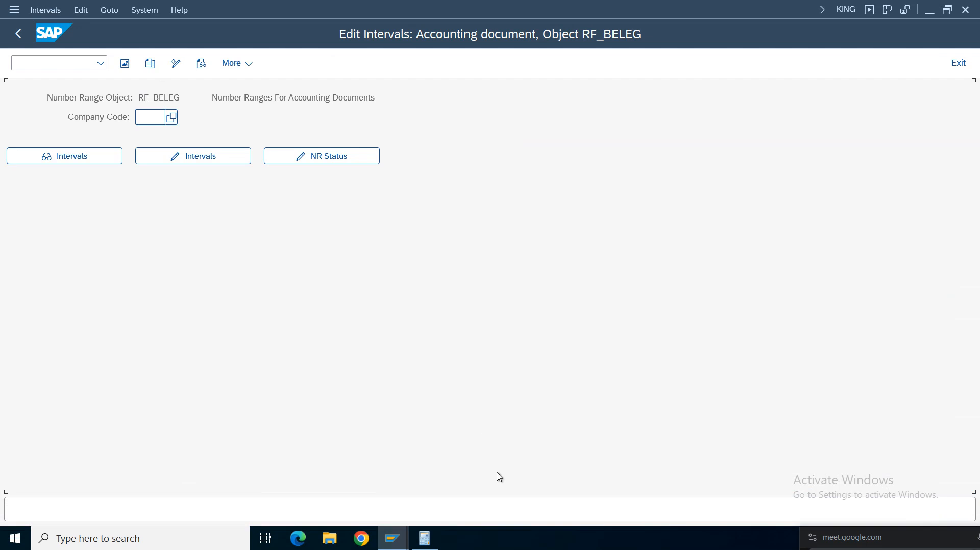
{"action": "left_click", "coordinate": [392, 538]}
{"action": "mouse_move", "coordinate": [352, 507]}
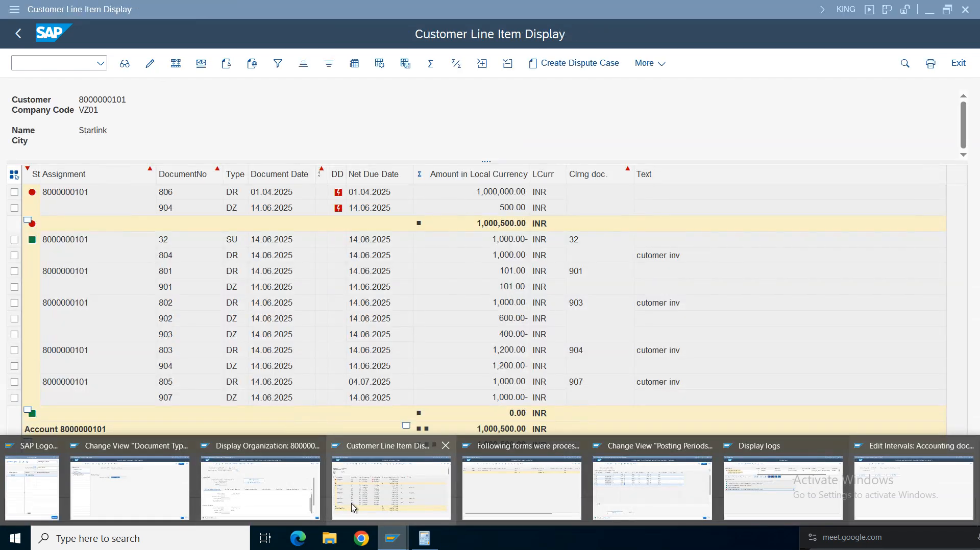
{"action": "mouse_move", "coordinate": [518, 494]}
{"action": "left_click", "coordinate": [817, 480]}
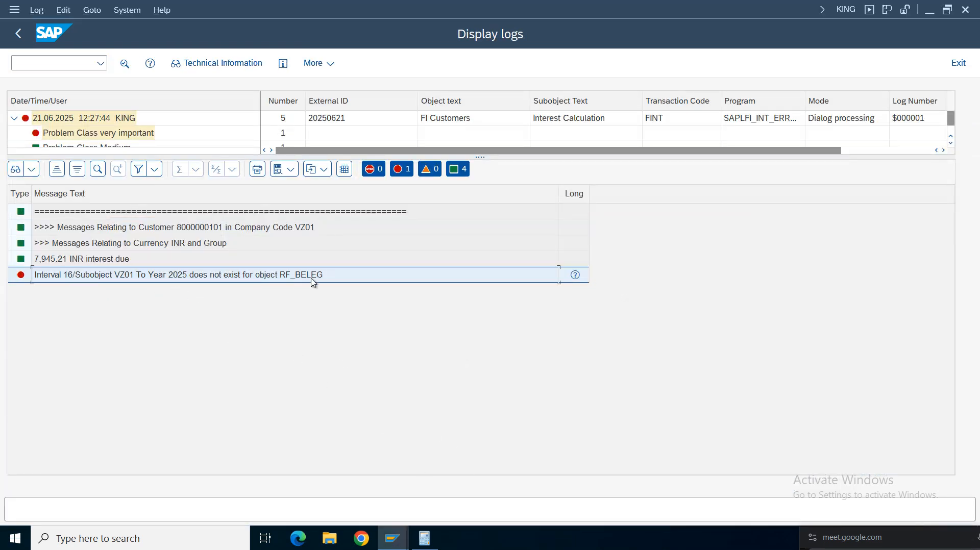
{"action": "mouse_move", "coordinate": [391, 537]}
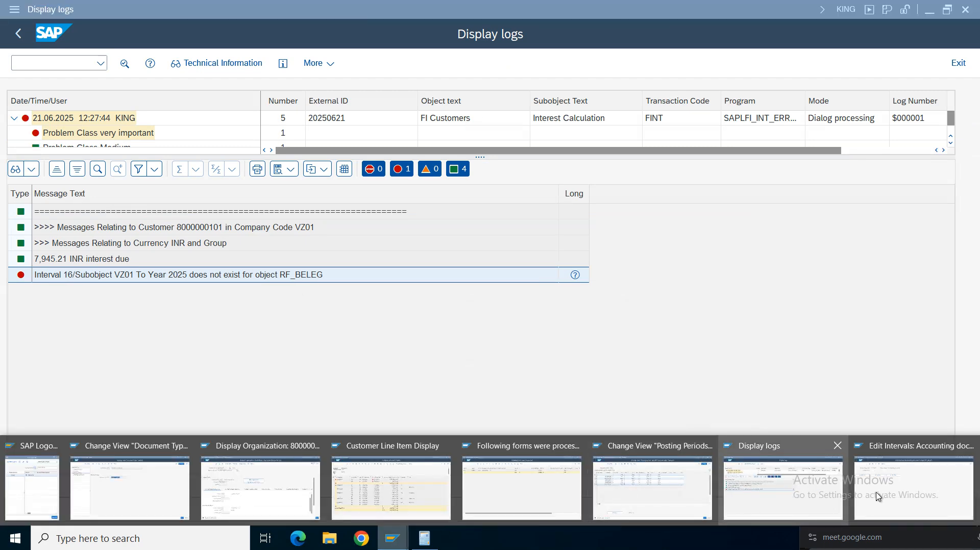
{"action": "left_click", "coordinate": [901, 467]}
Open the accounting document number range intervals of company code VZ01 for editing
{"action": "left_click", "coordinate": [144, 117]}
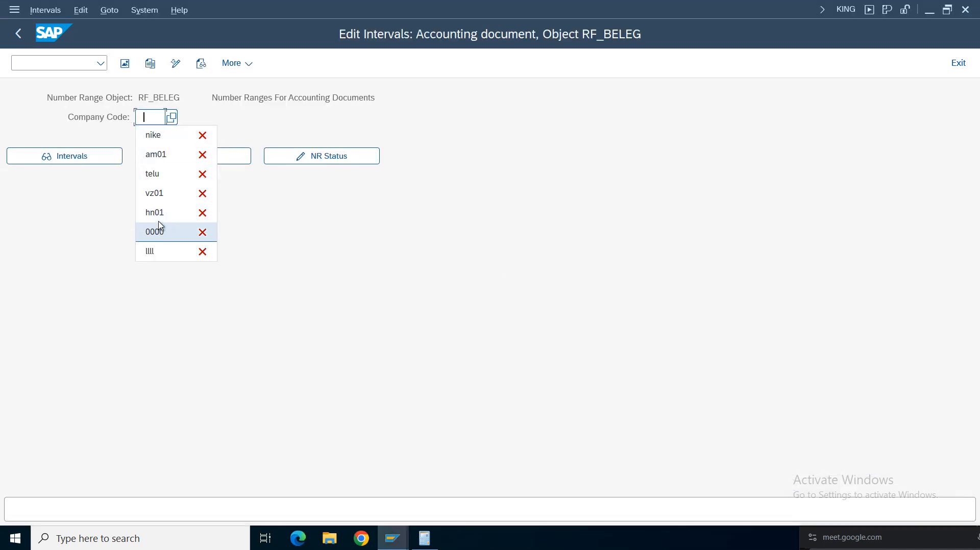
{"action": "left_click", "coordinate": [153, 193]}
{"action": "left_click", "coordinate": [217, 160]}
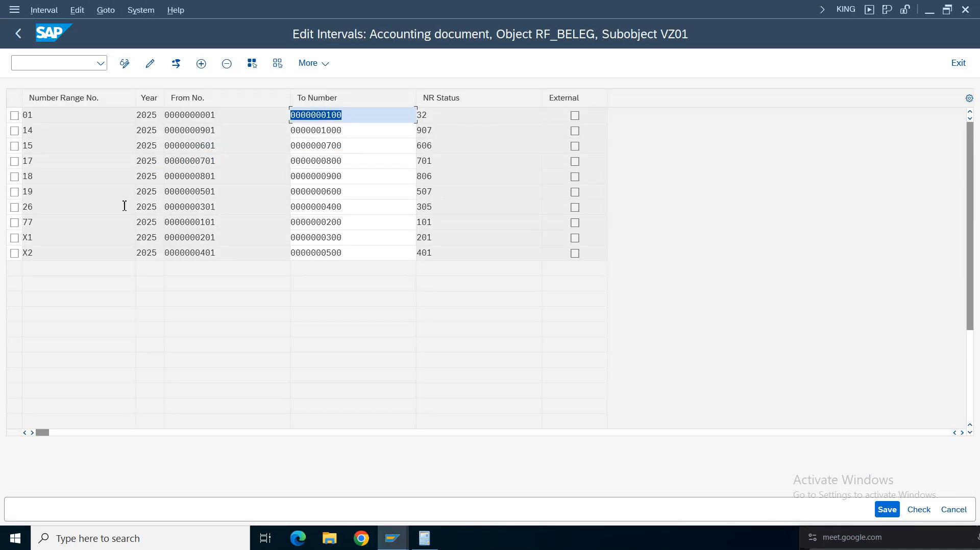
{"action": "key", "text": "Down"}
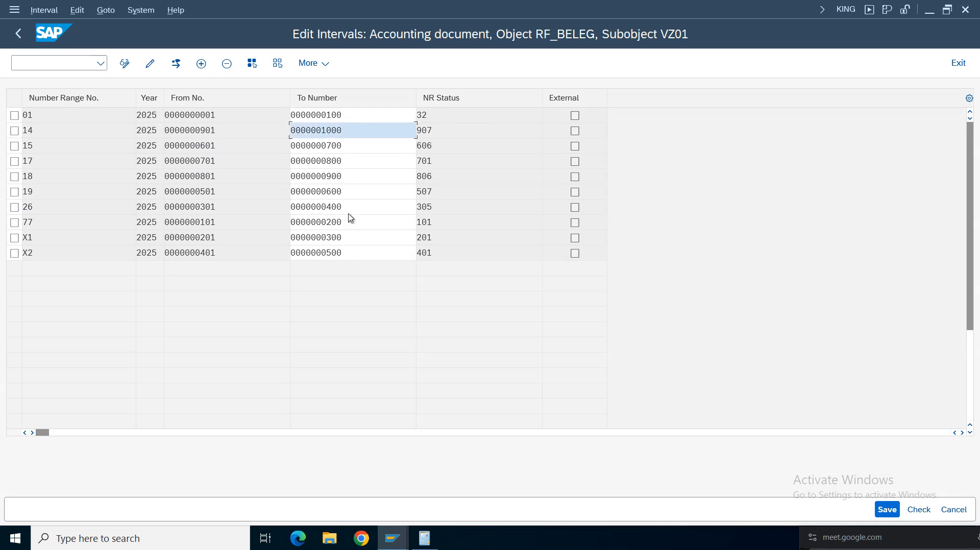
Insert number range interval 16 for year 2025 from 1001 to 1100 and save it
{"action": "left_click", "coordinate": [201, 63]}
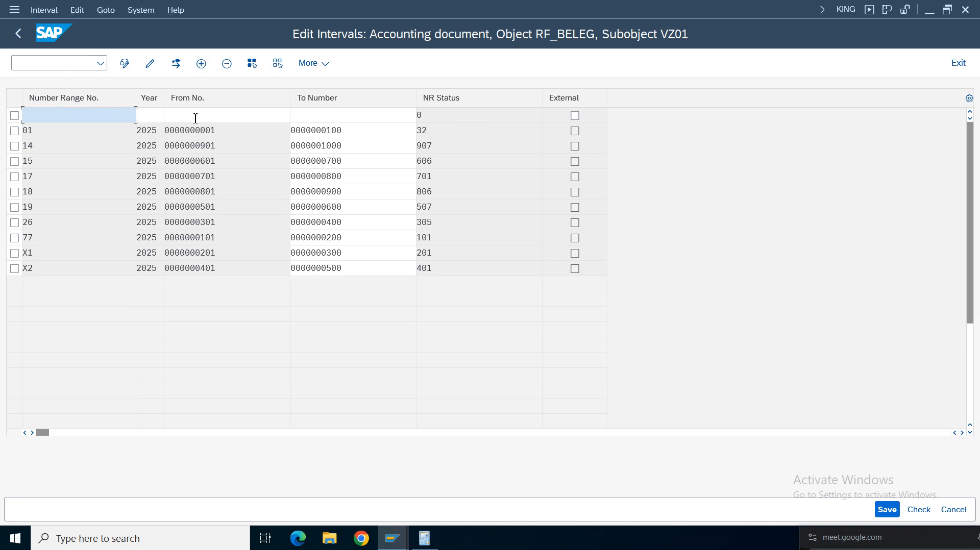
{"action": "left_click", "coordinate": [200, 117]}
{"action": "type", "text": "1001"}
{"action": "key", "text": "Tab"}
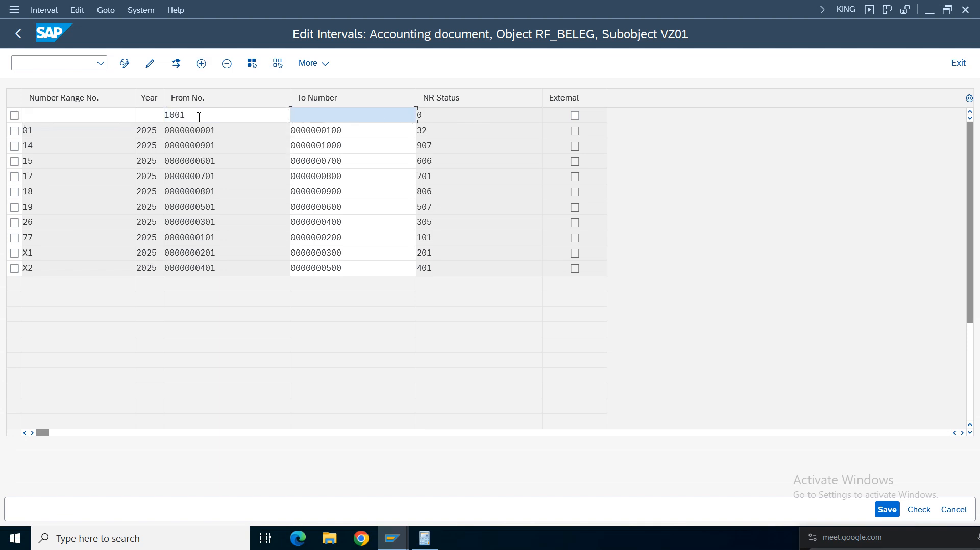
{"action": "type", "text": "1100"}
{"action": "left_click", "coordinate": [64, 118]}
{"action": "type", "text": "1"}
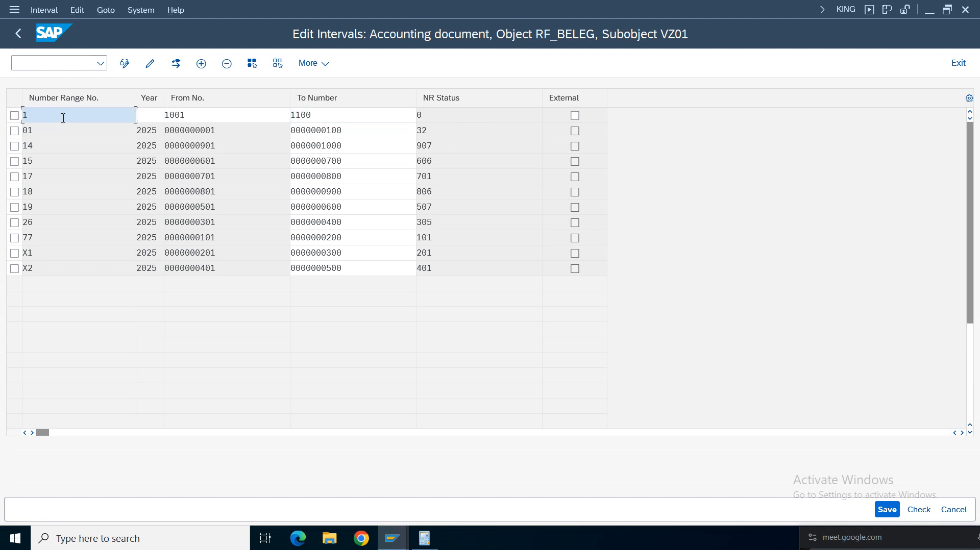
{"action": "type", "text": "6"}
{"action": "left_click", "coordinate": [151, 117]}
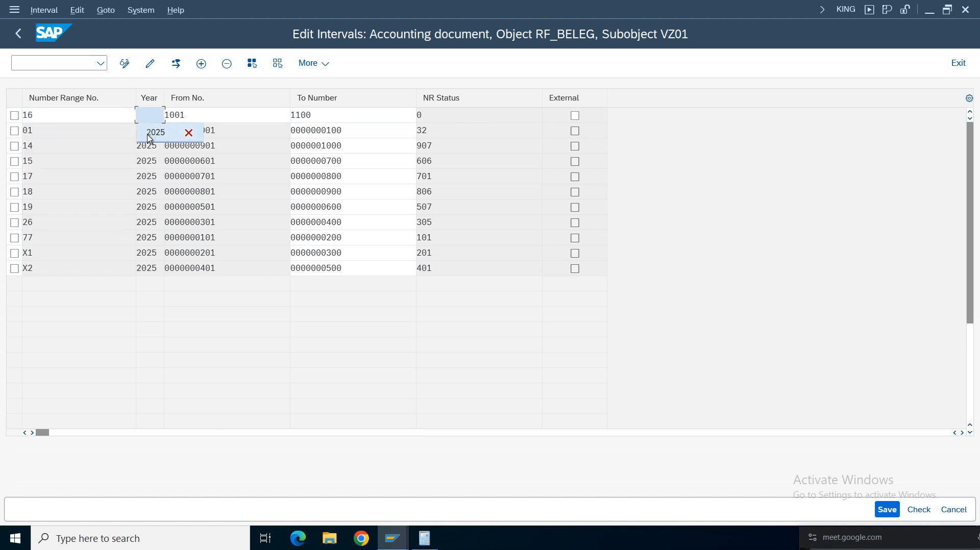
{"action": "left_click", "coordinate": [149, 135]}
{"action": "left_click", "coordinate": [899, 513]}
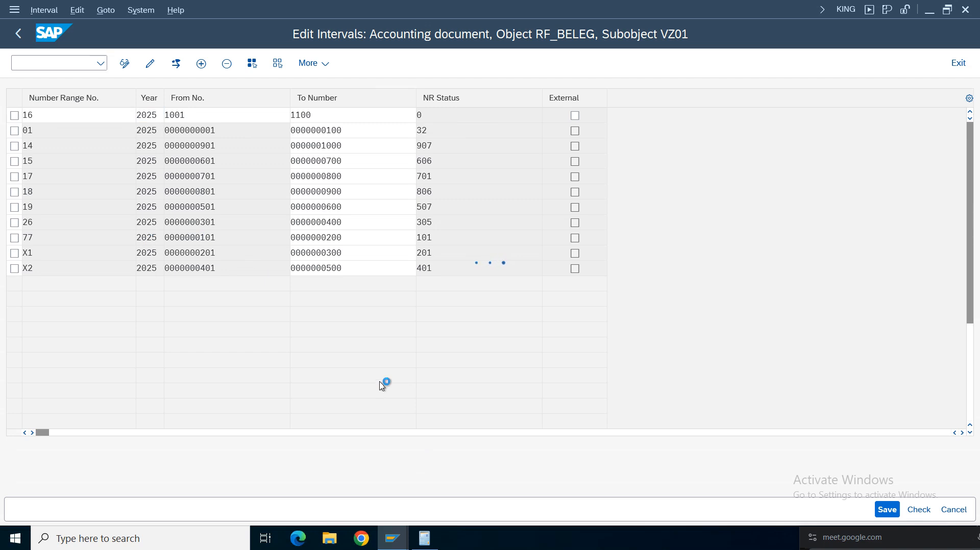
{"action": "left_click", "coordinate": [410, 404]}
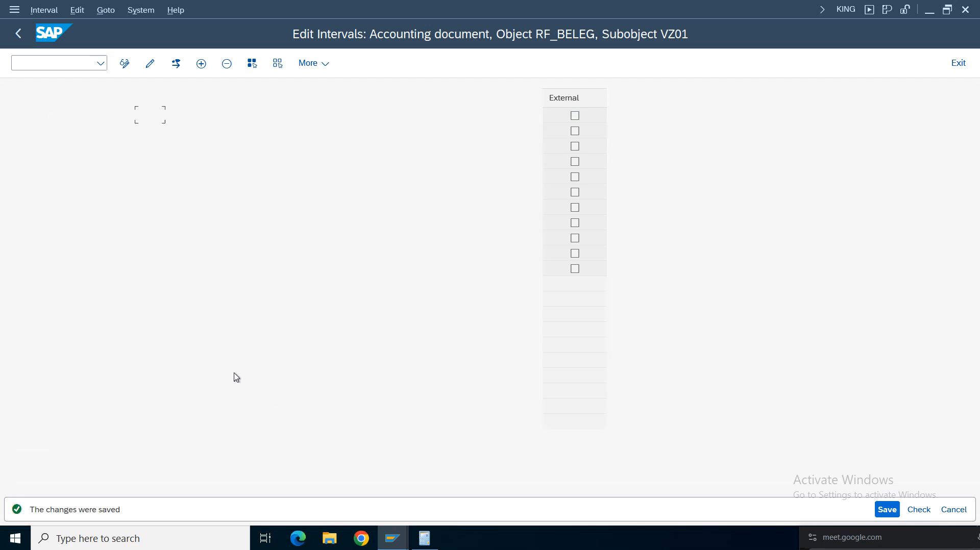
Leave the old error log and results list, and rerun the item interest calculation to 30.04.2025 with output device LP01
{"action": "mouse_move", "coordinate": [394, 544]}
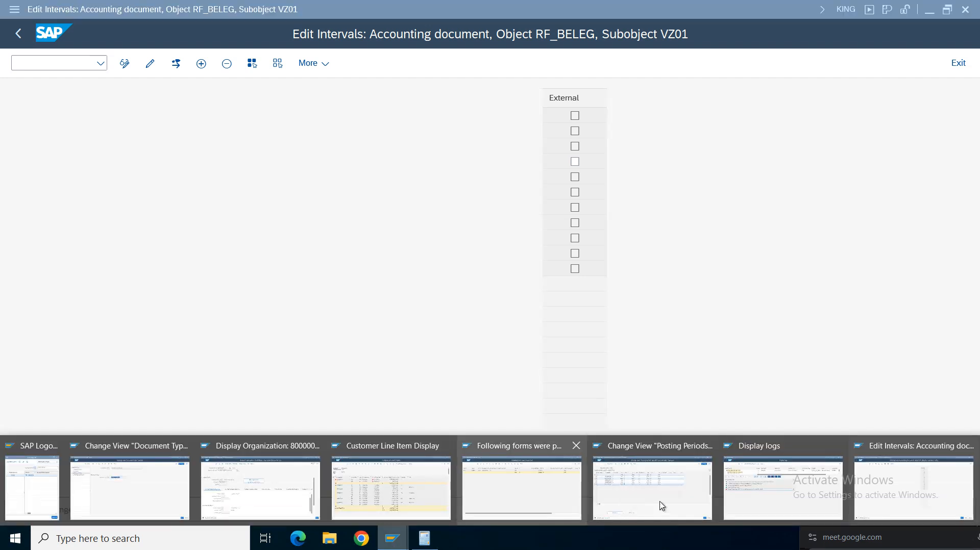
{"action": "left_click", "coordinate": [756, 511]}
{"action": "left_click", "coordinate": [9, 32]}
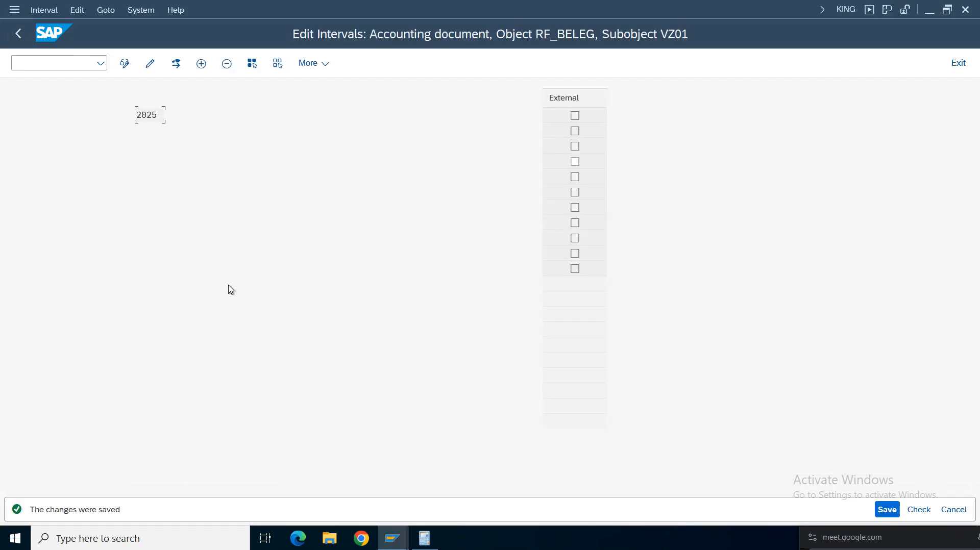
{"action": "mouse_move", "coordinate": [392, 538]}
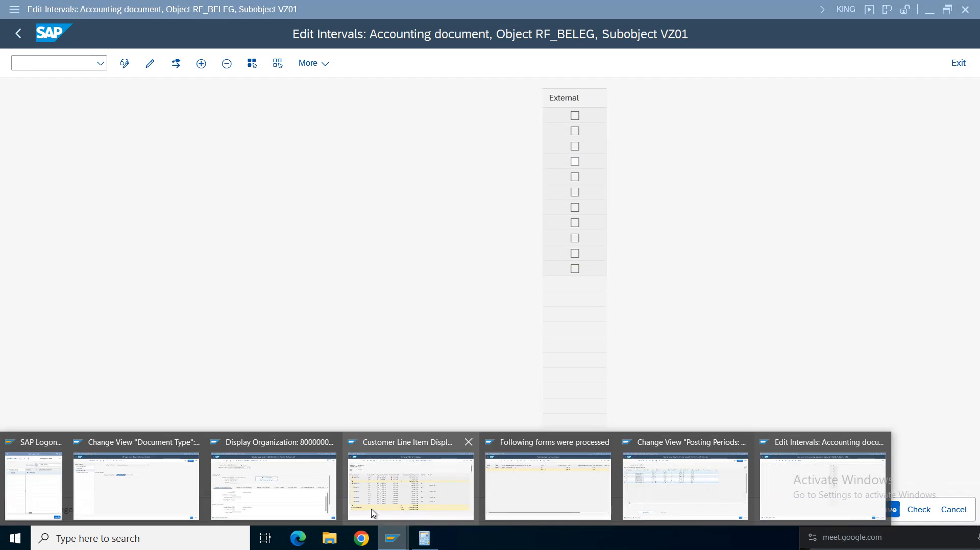
{"action": "left_click", "coordinate": [564, 485]}
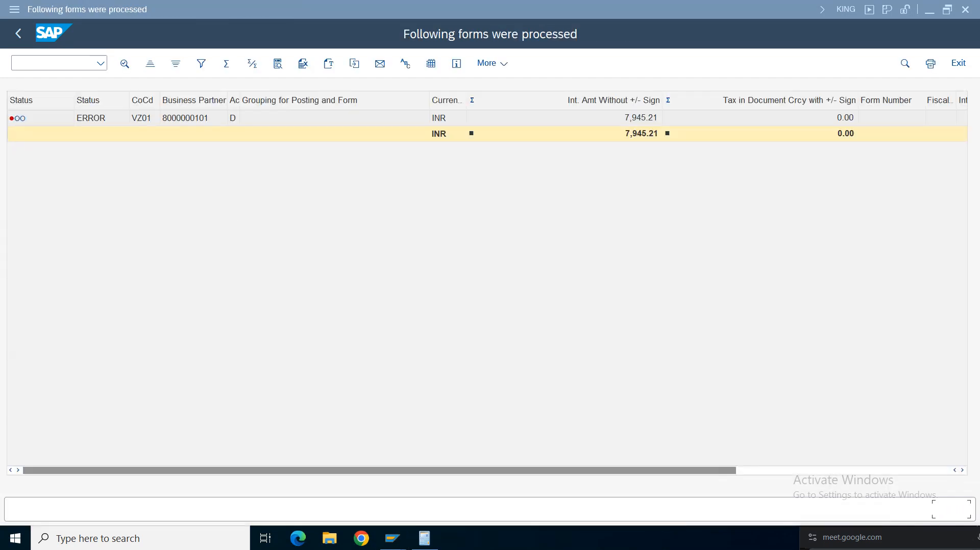
{"action": "left_click", "coordinate": [18, 33]}
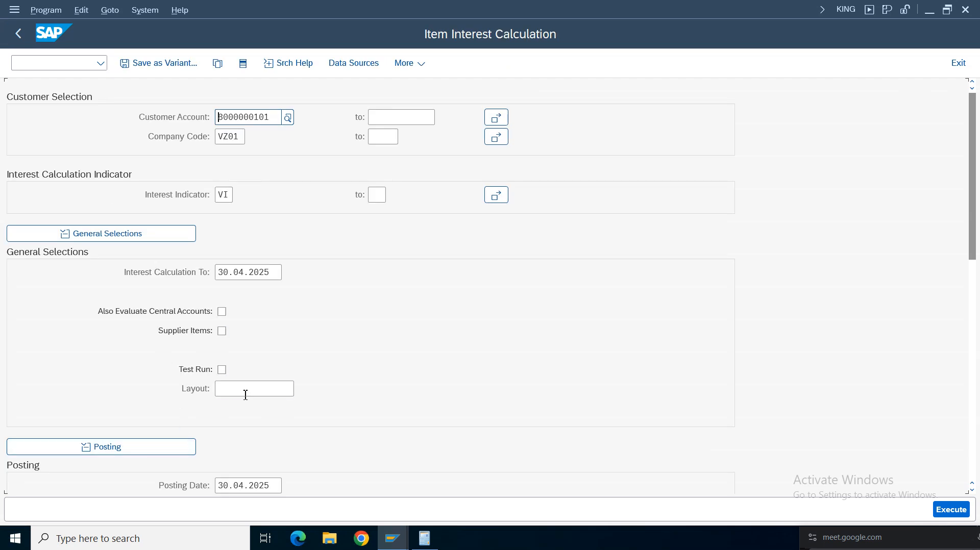
{"action": "left_click", "coordinate": [953, 511]}
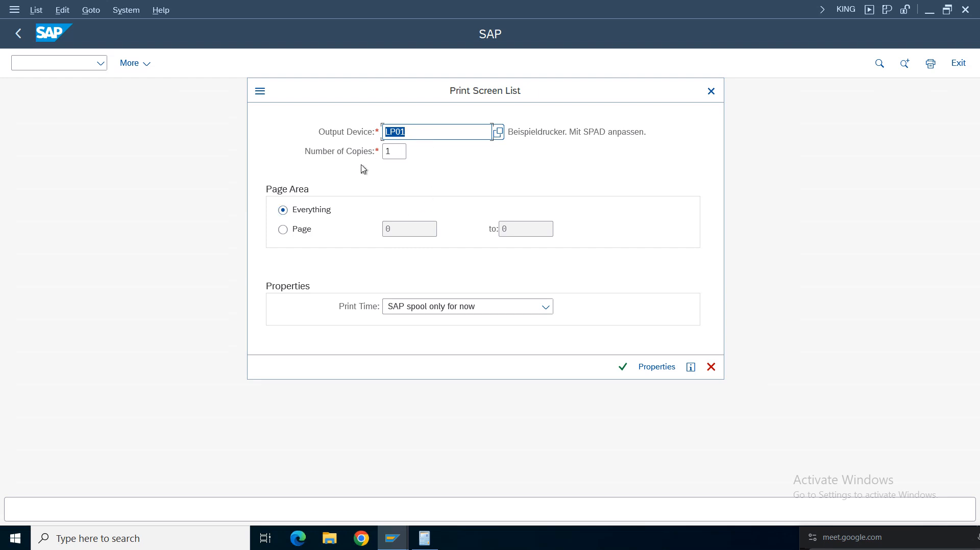
{"action": "left_click", "coordinate": [622, 367]}
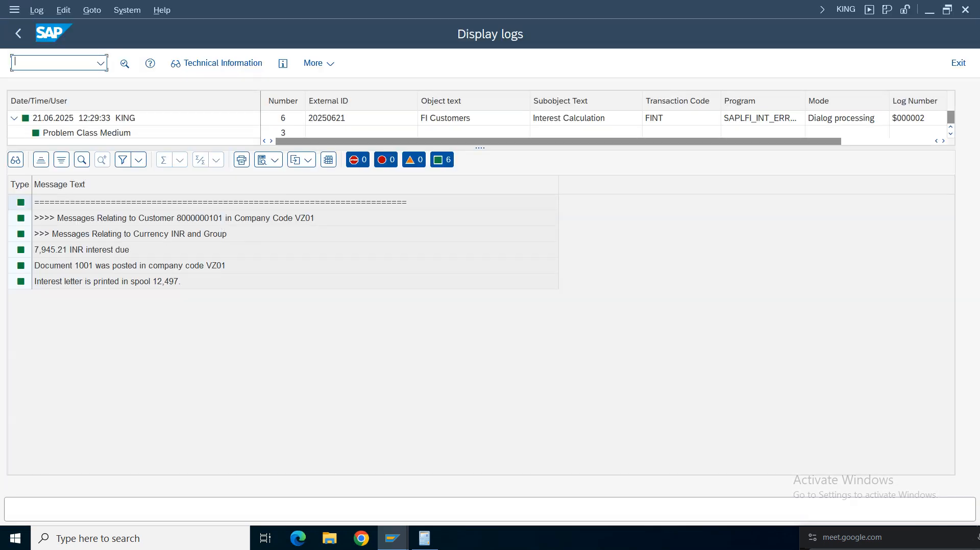
Examine the log messages on the posted document, the printed interest letter and the interest due
{"action": "left_click", "coordinate": [55, 269]}
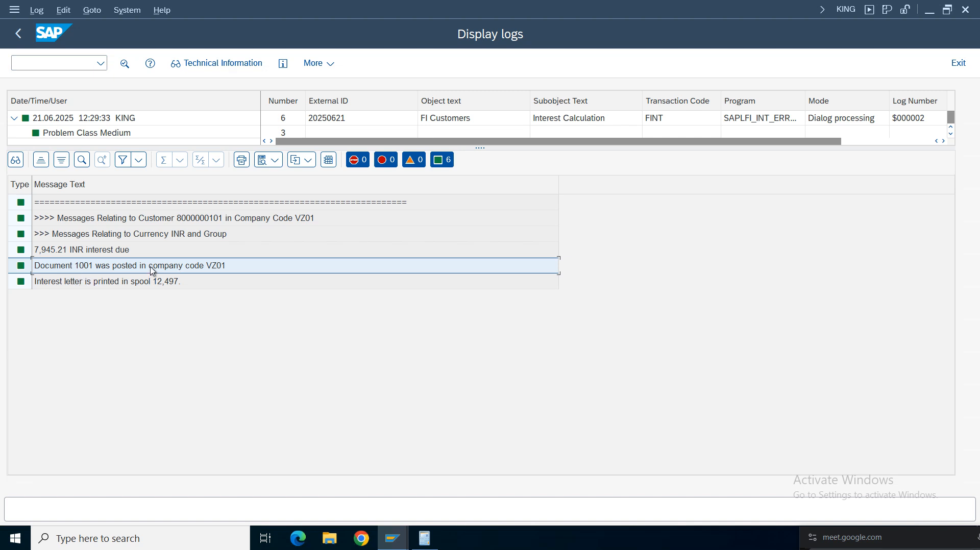
{"action": "left_click", "coordinate": [74, 284]}
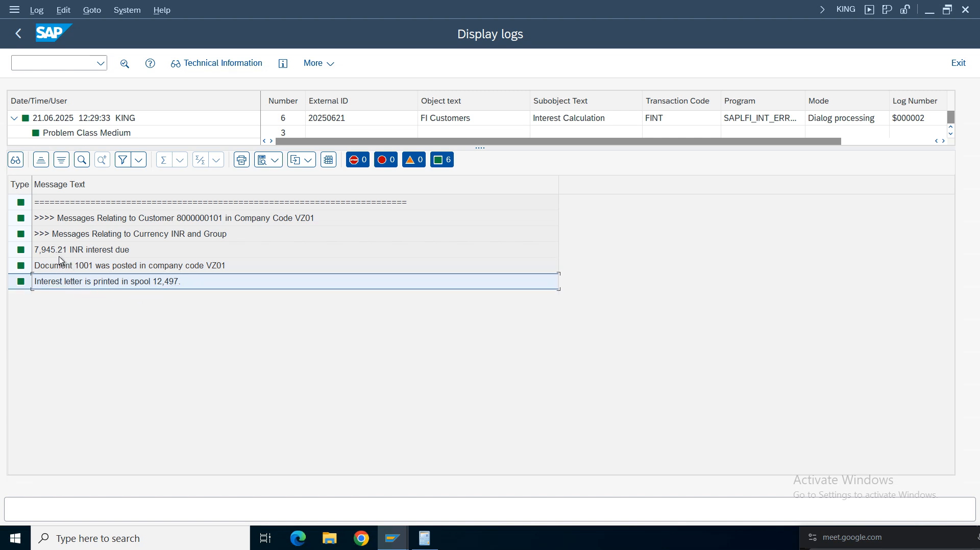
{"action": "left_click", "coordinate": [172, 251]}
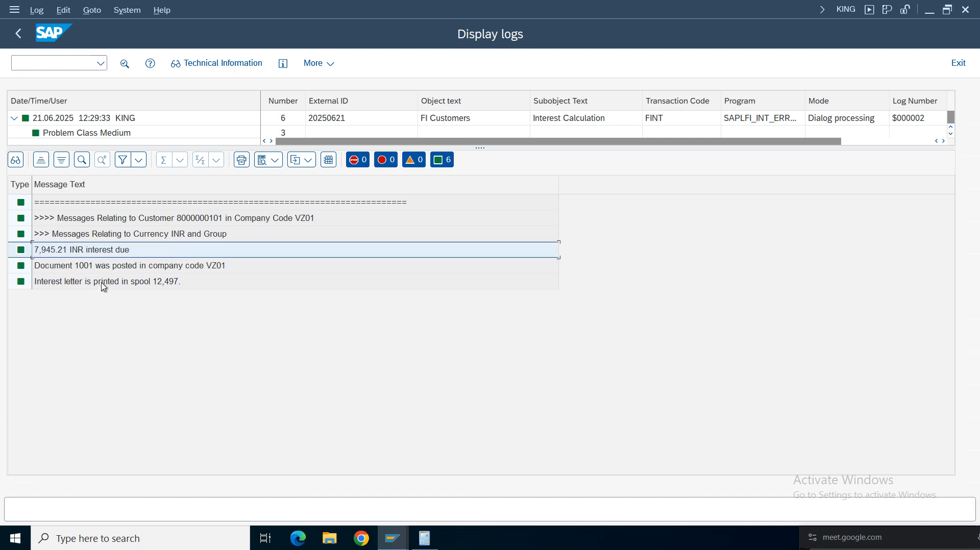
{"action": "left_click", "coordinate": [190, 219]}
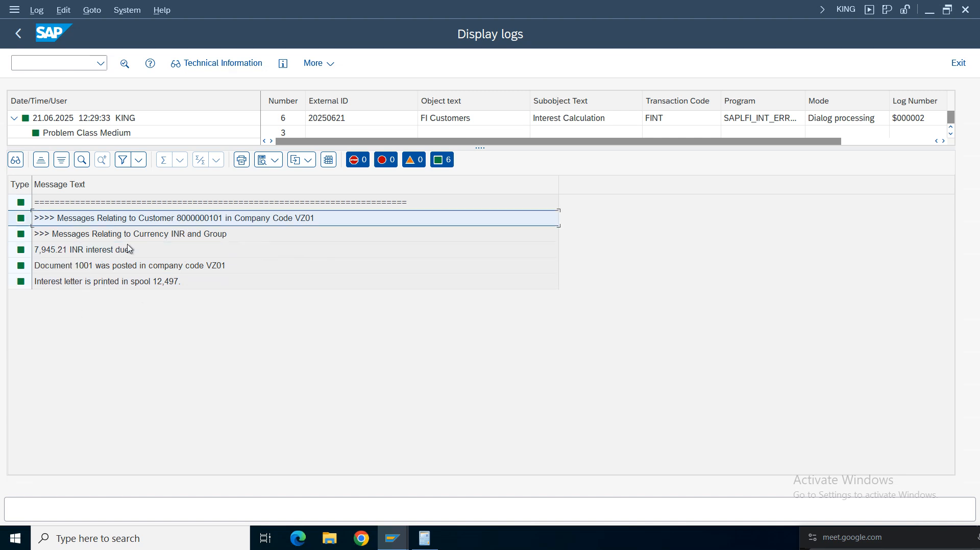
{"action": "left_click", "coordinate": [156, 282]}
Open the spool request selection in a new session with /osp01 and list spool request 12497
{"action": "left_click", "coordinate": [38, 63]}
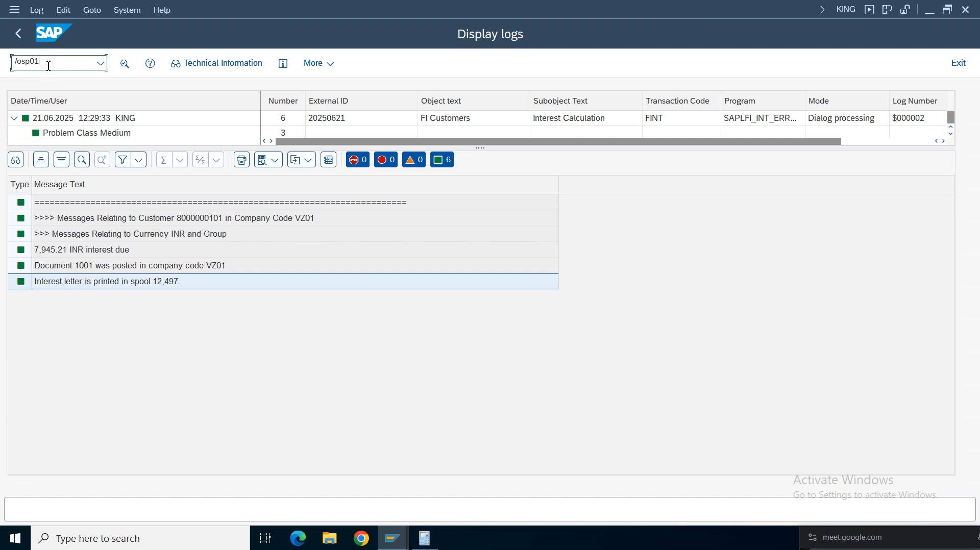
{"action": "key", "text": "Return"}
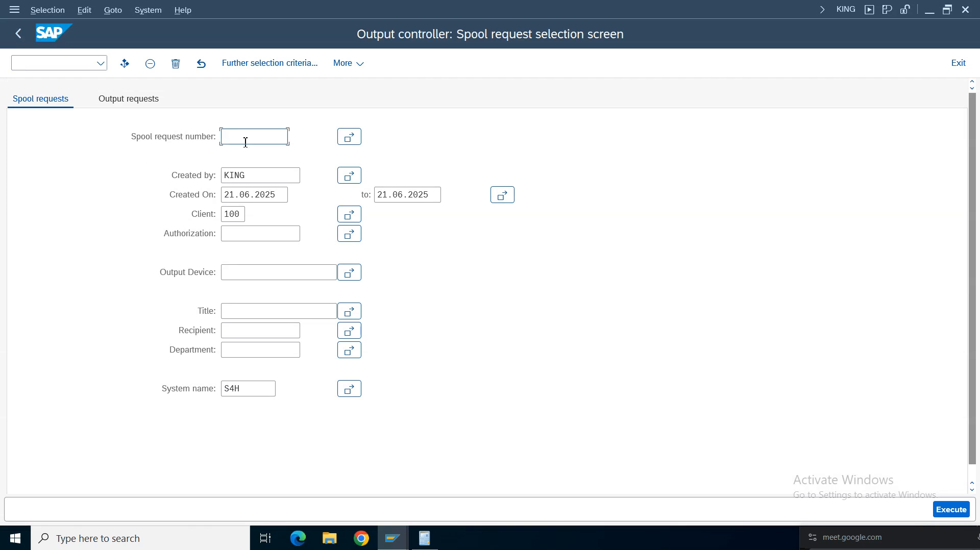
{"action": "left_click", "coordinate": [246, 141]}
{"action": "type", "text": "2"}
{"action": "key", "text": "BackSpace"}
{"action": "type", "text": "12497"}
{"action": "left_click", "coordinate": [956, 512]}
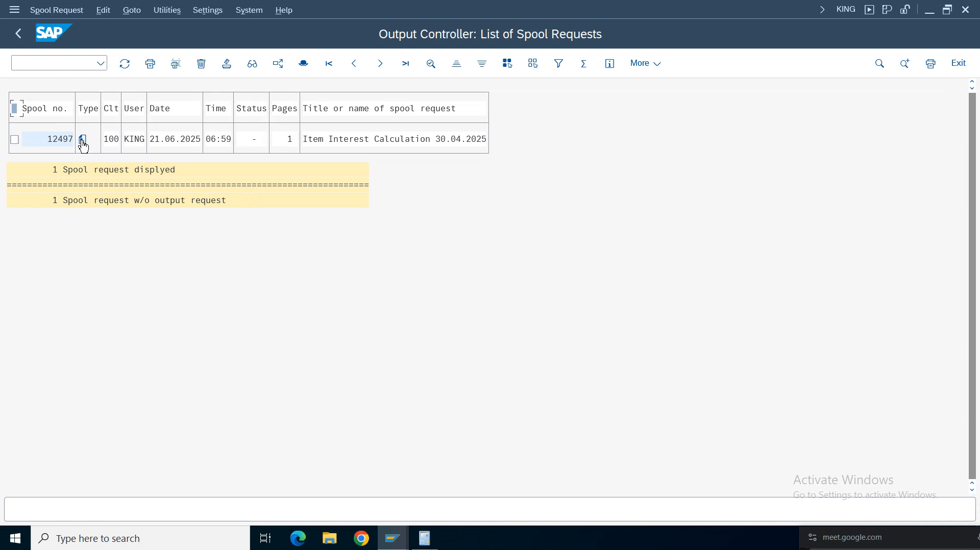
Read the print preview of the item interest letter in spool request 12497, including its interest table, and return to the spool list
{"action": "left_click", "coordinate": [83, 141]}
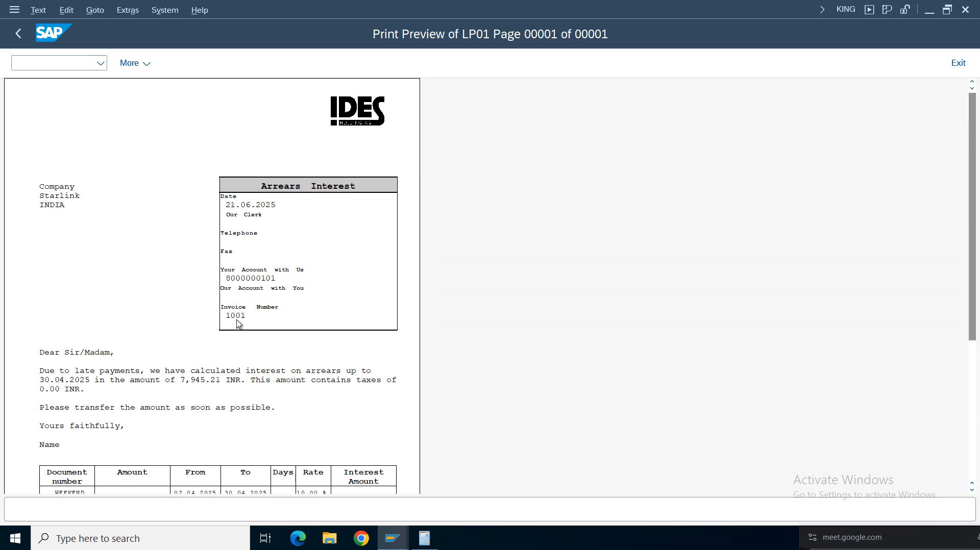
{"action": "left_click_drag", "start_coordinate": [972, 257], "coordinate": [972, 322]}
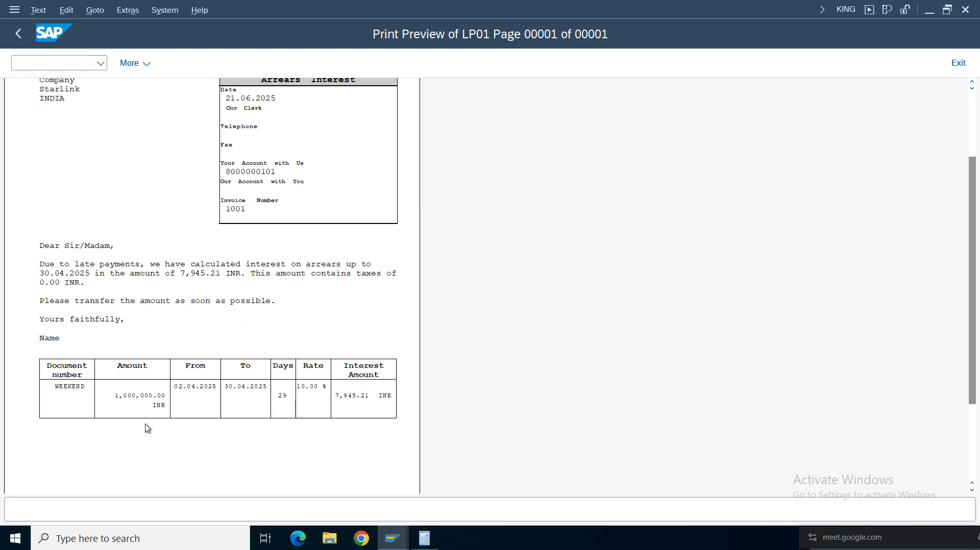
{"action": "scroll", "coordinate": [977, 306], "scroll_direction": "down", "scroll_amount": 4}
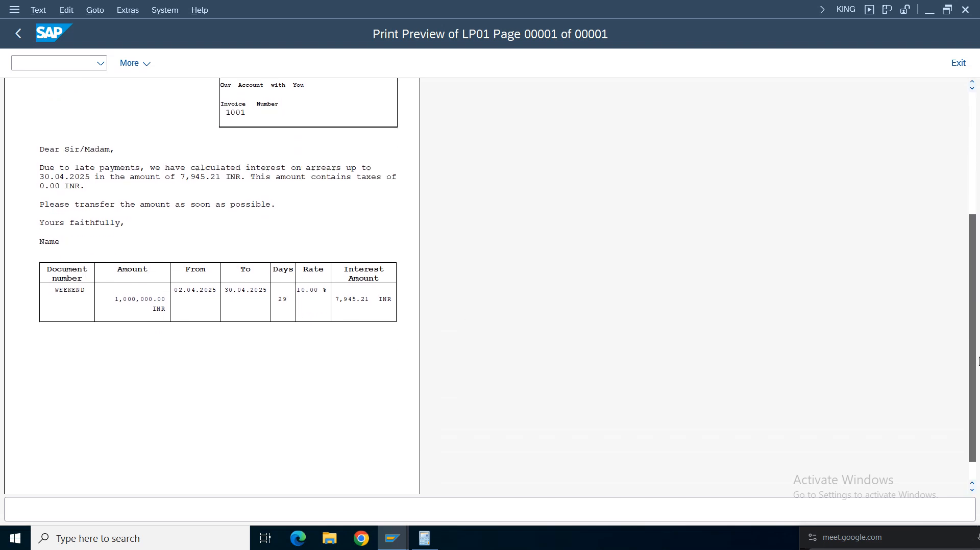
{"action": "scroll", "coordinate": [977, 323], "scroll_direction": "up", "scroll_amount": 2}
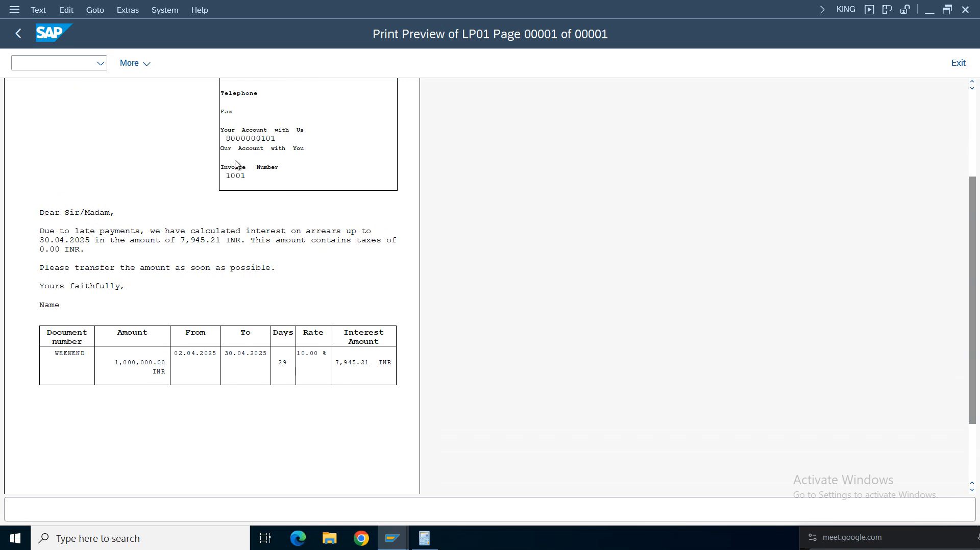
{"action": "left_click", "coordinate": [17, 33]}
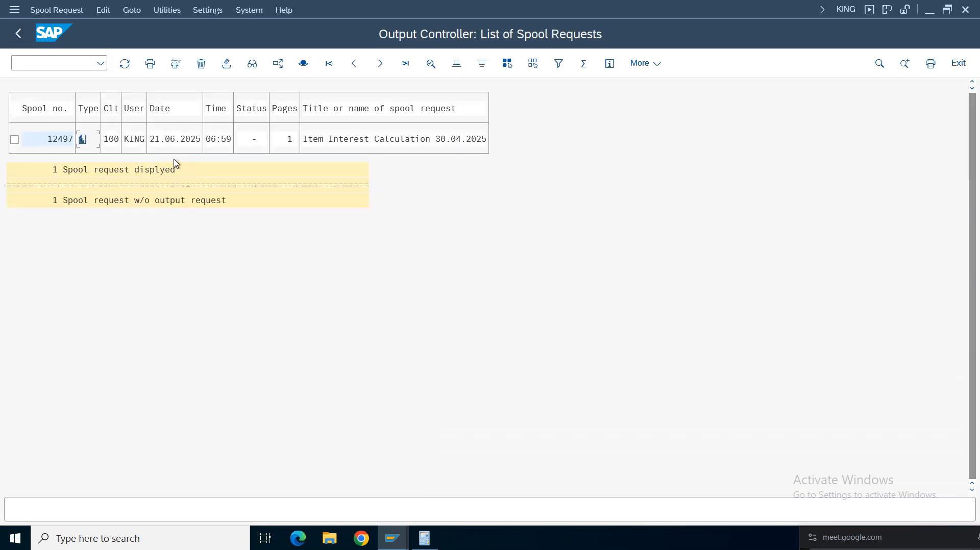
List the current user's background jobs for 21.06.2025 with the simple job selection, and view the spool output of job TEST DATA
{"action": "left_click", "coordinate": [84, 147]}
{"action": "key", "text": "Return"}
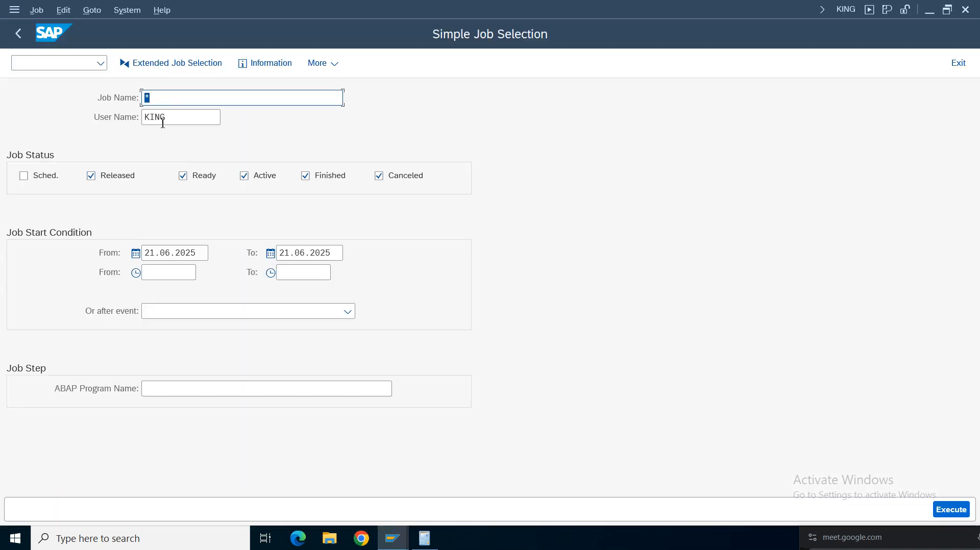
{"action": "left_click", "coordinate": [943, 509]}
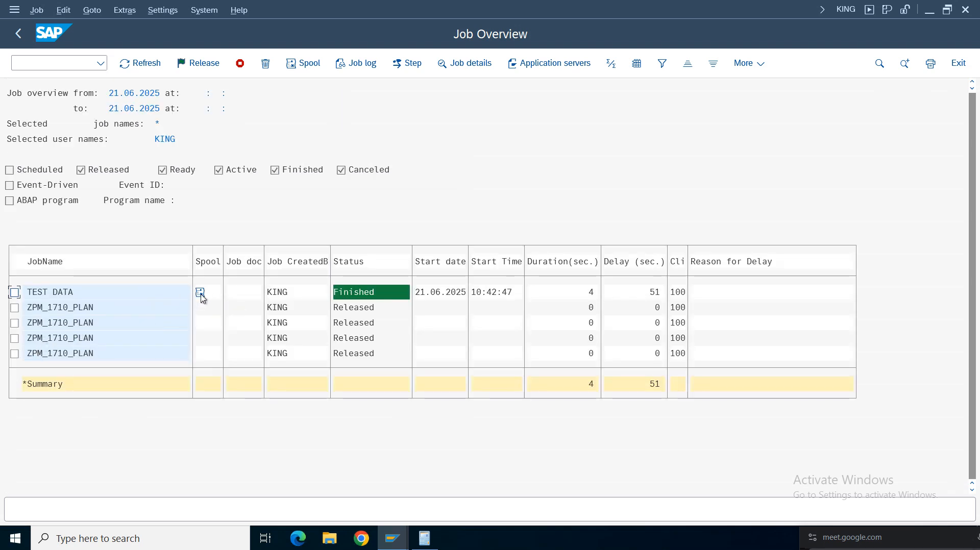
{"action": "left_click", "coordinate": [201, 294]}
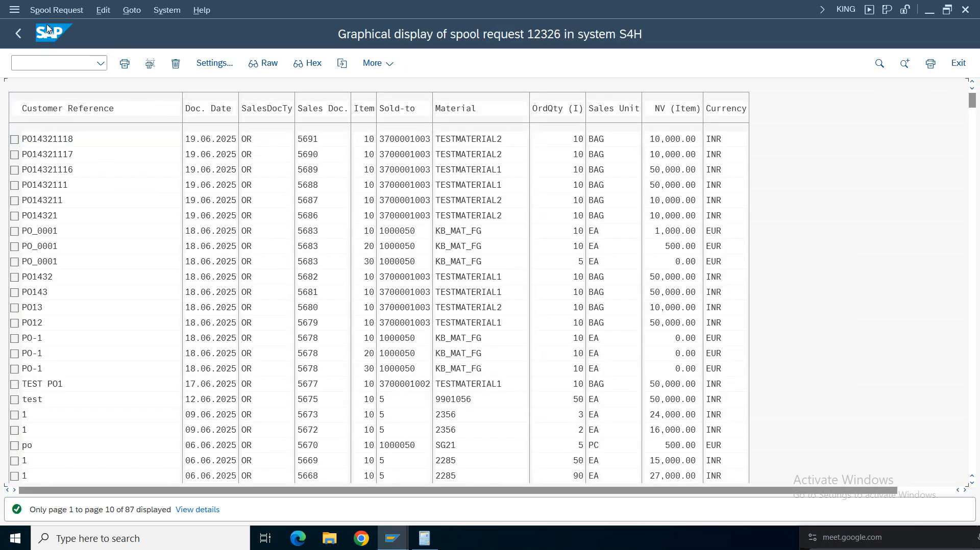
{"action": "left_click", "coordinate": [18, 33]}
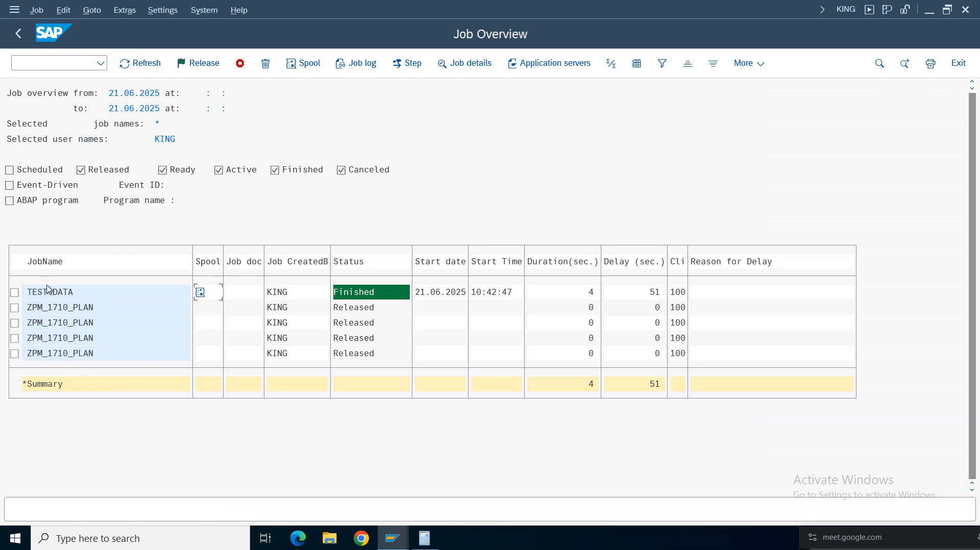
Examine the definition of job TEST DATA, with its detailed job information and step list, and return to the job overview
{"action": "left_click", "coordinate": [14, 293]}
{"action": "left_click", "coordinate": [347, 58]}
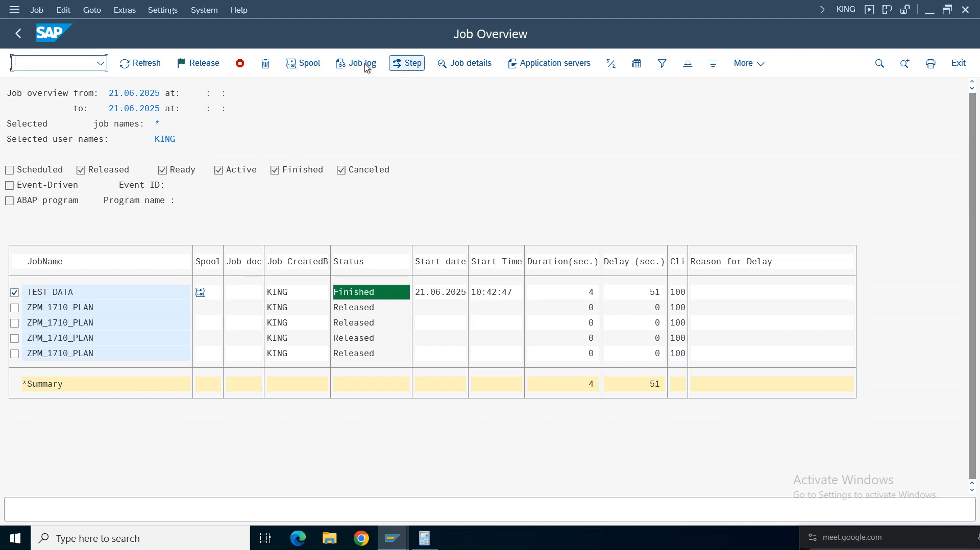
{"action": "double_click", "coordinate": [53, 293]}
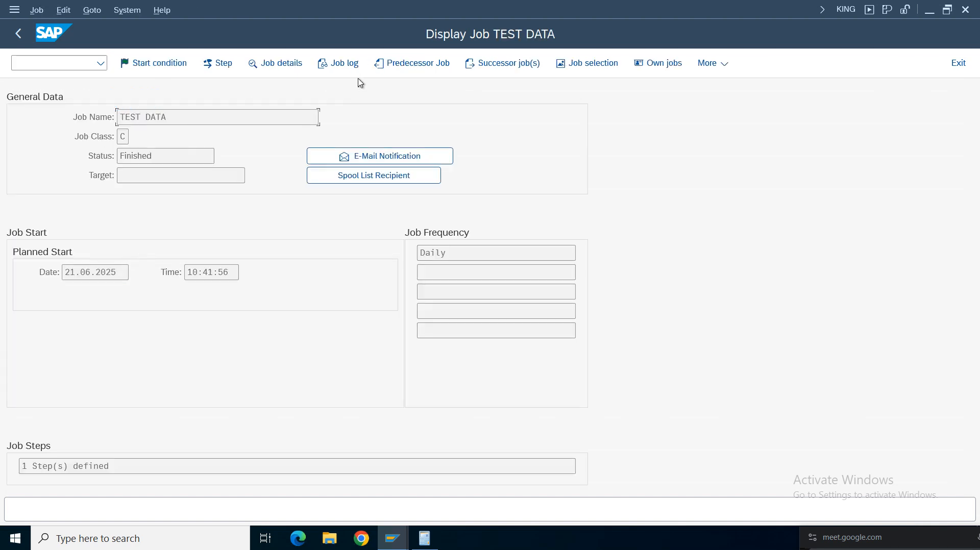
{"action": "left_click", "coordinate": [270, 65]}
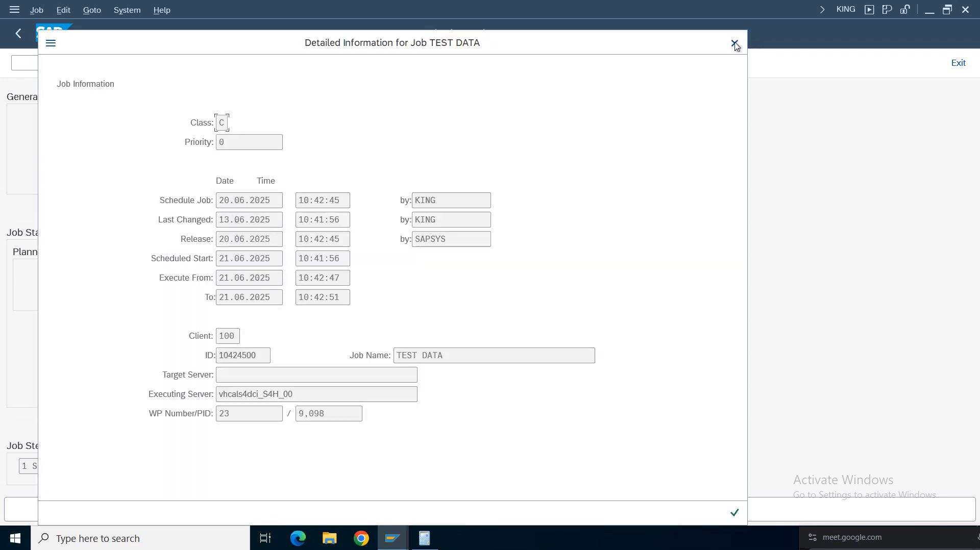
{"action": "left_click", "coordinate": [735, 44]}
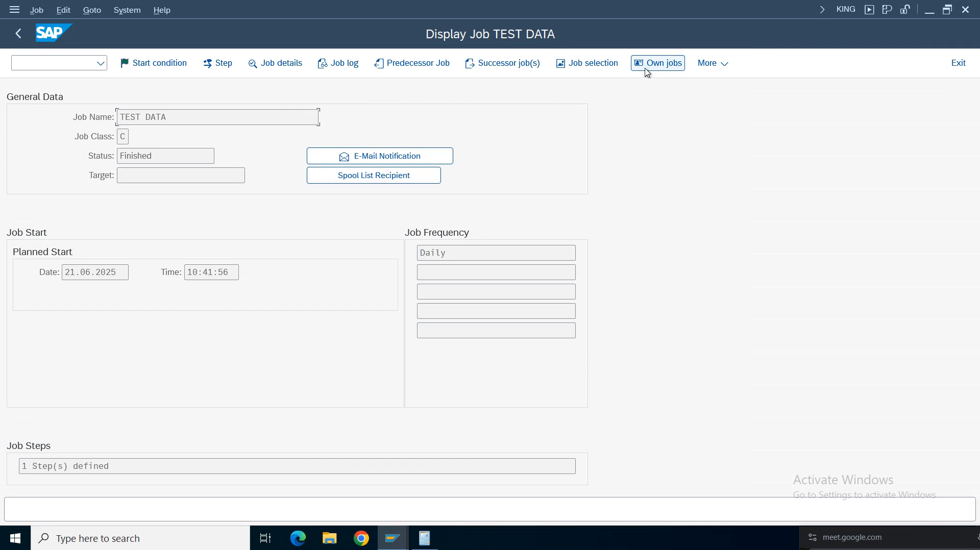
{"action": "left_click", "coordinate": [217, 69]}
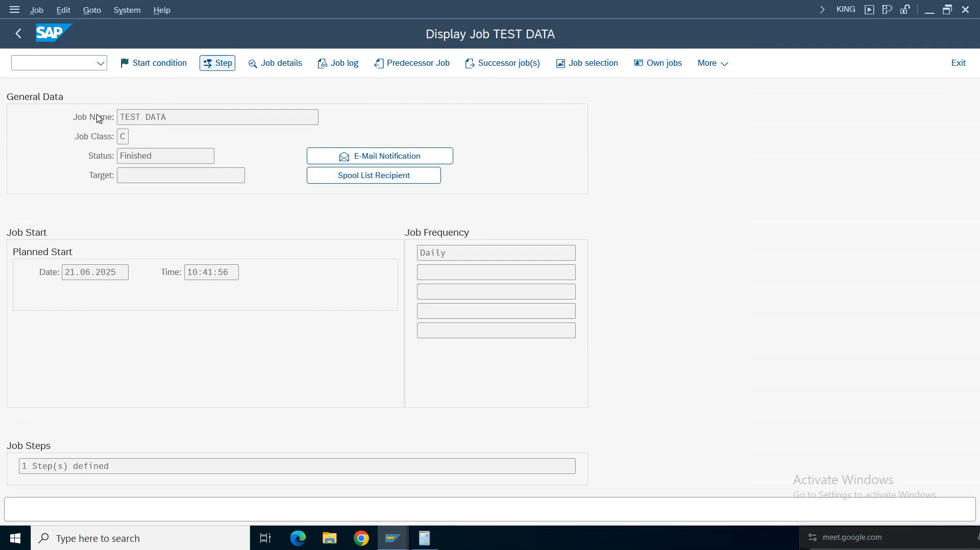
{"action": "left_click", "coordinate": [157, 142]}
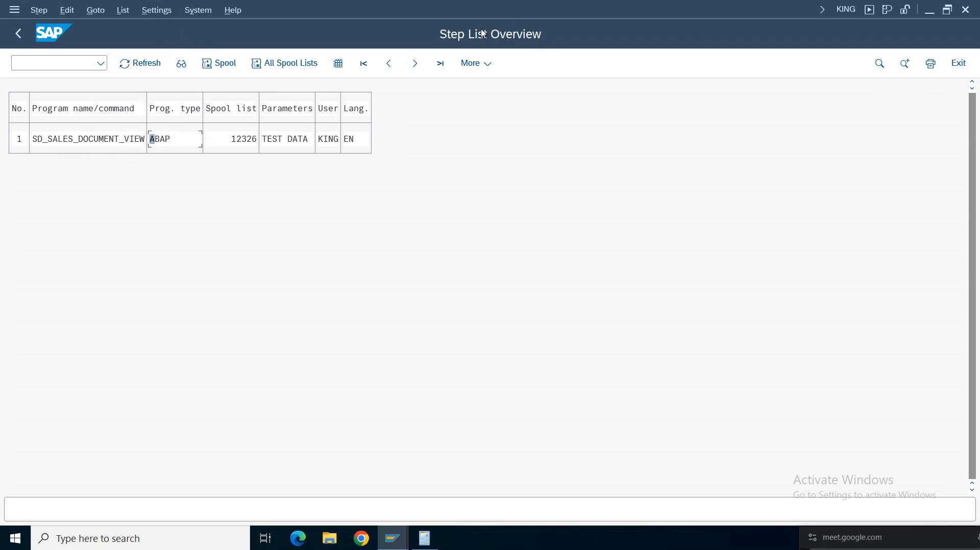
{"action": "left_click", "coordinate": [18, 34]}
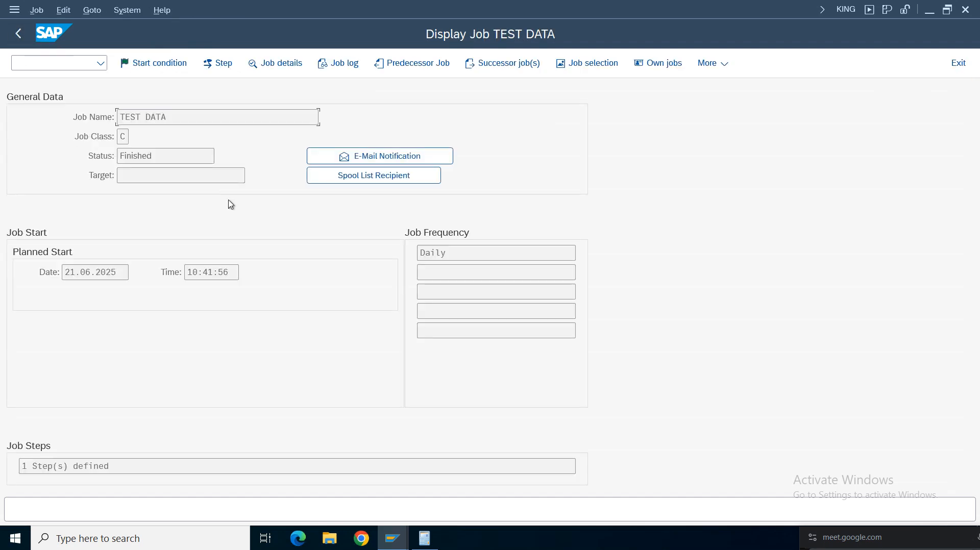
{"action": "left_click", "coordinate": [18, 32]}
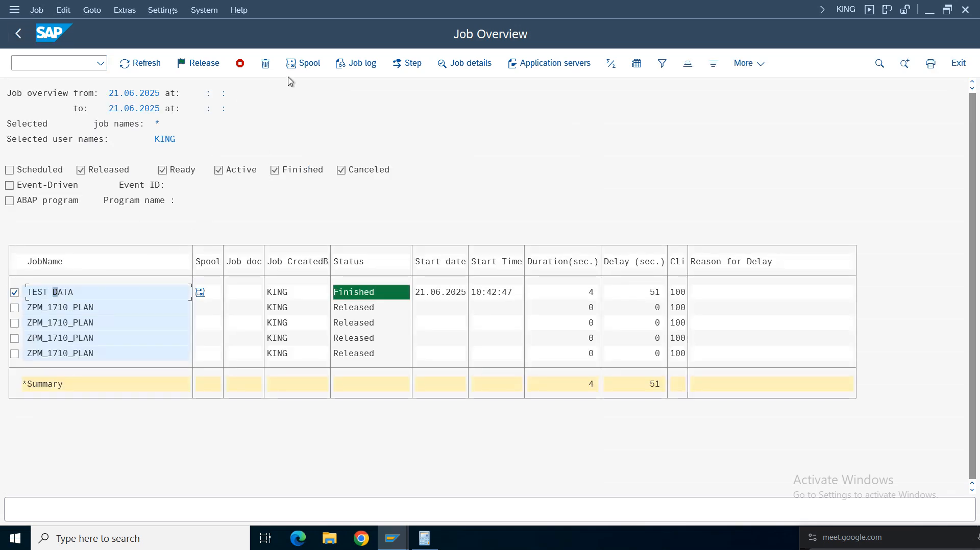
Display the source code of program SD_SALES_DOCUMENT_VIEW from the step list of job TEST DATA, and return to the job overview
{"action": "left_click", "coordinate": [407, 64]}
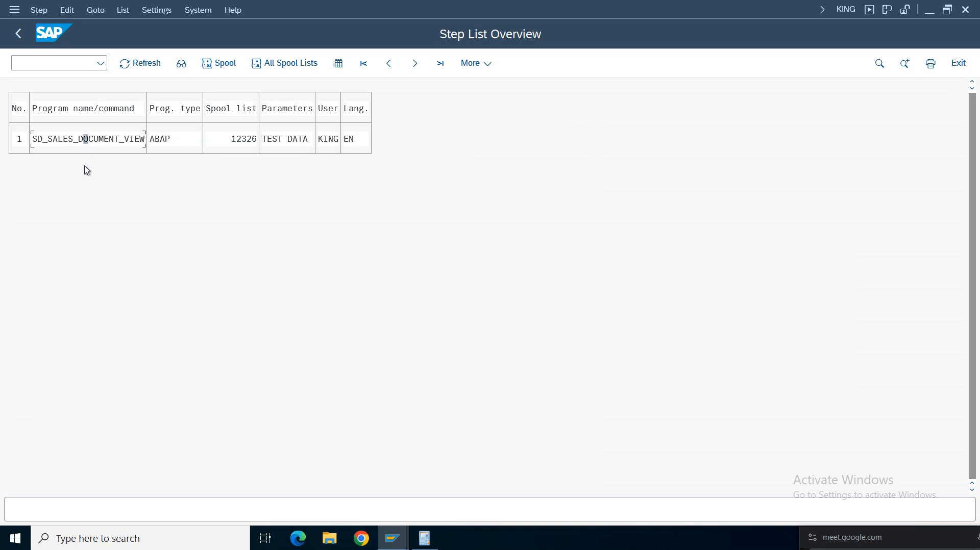
{"action": "double_click", "coordinate": [56, 141]}
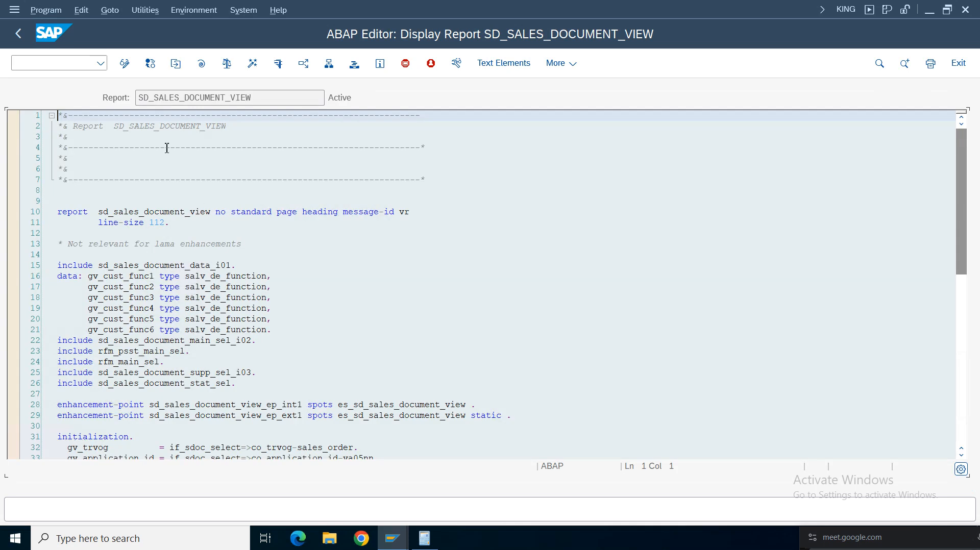
{"action": "left_click", "coordinate": [18, 33]}
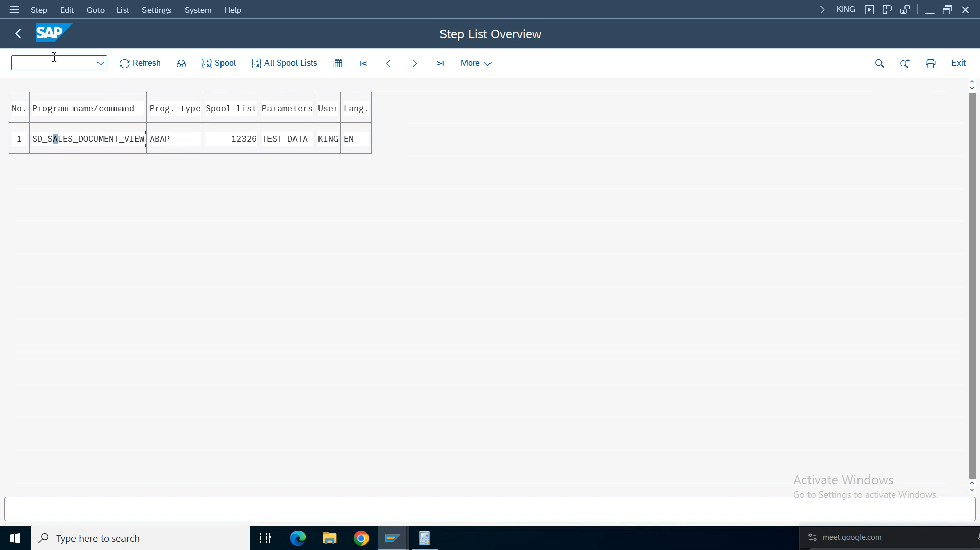
{"action": "left_click", "coordinate": [19, 32]}
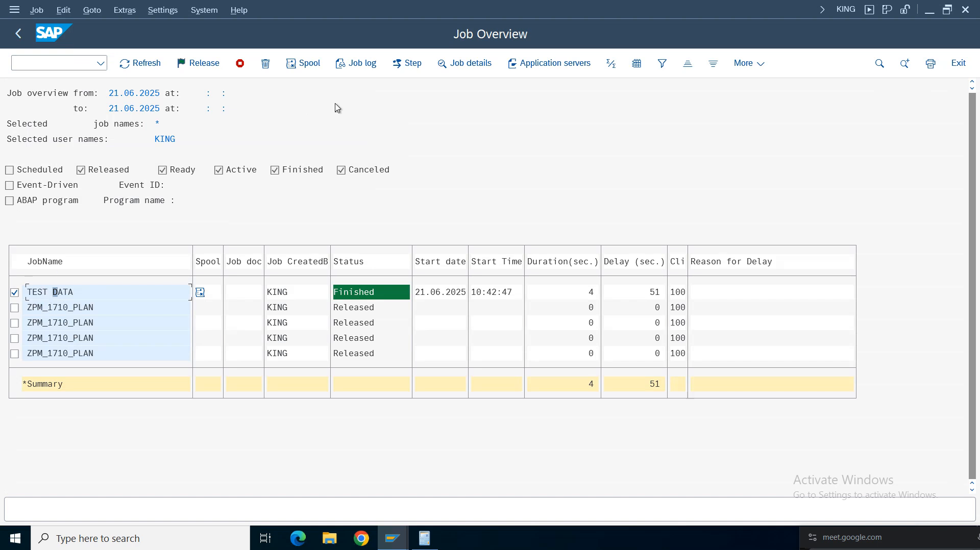
Review the job log entries and the job details of TEST DATA, and return to the job overview
{"action": "left_click", "coordinate": [361, 67]}
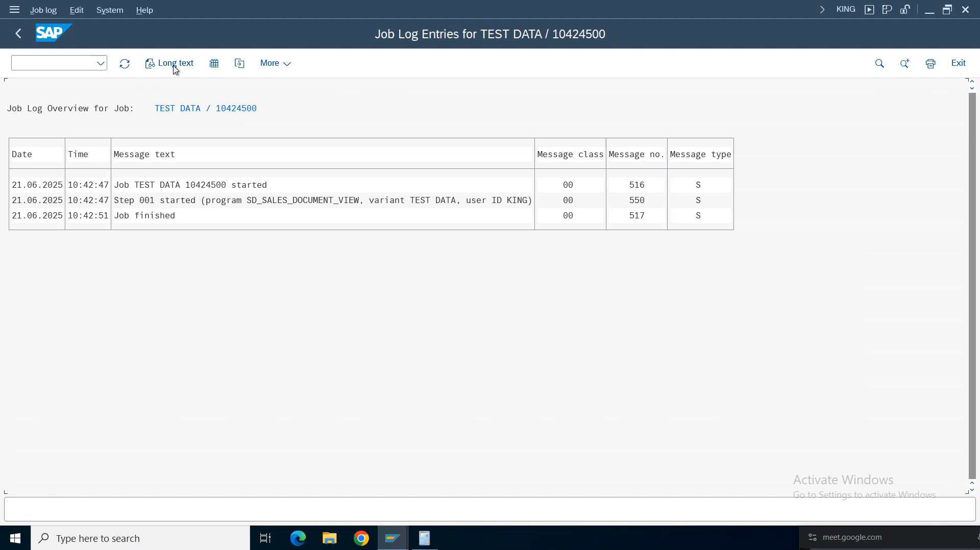
{"action": "key", "text": "F3"}
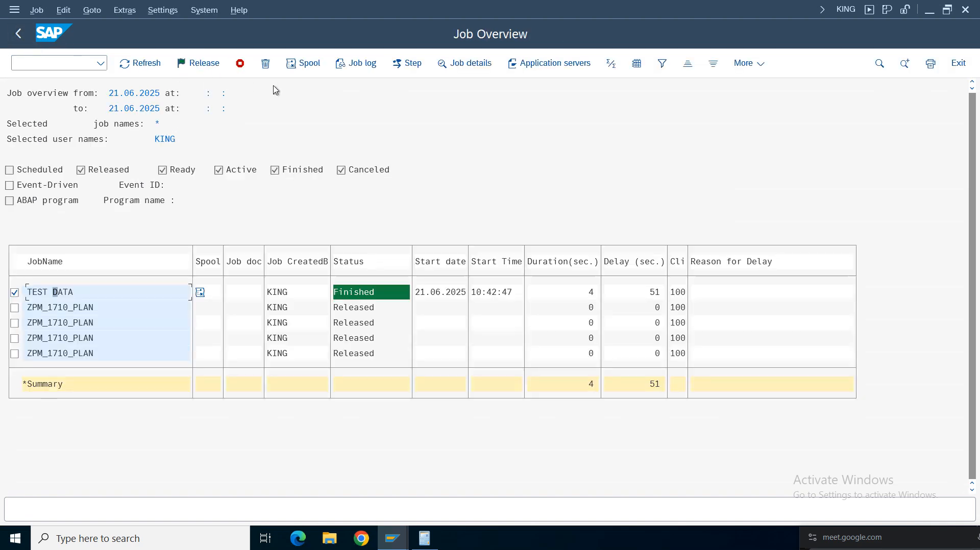
{"action": "left_click", "coordinate": [462, 63]}
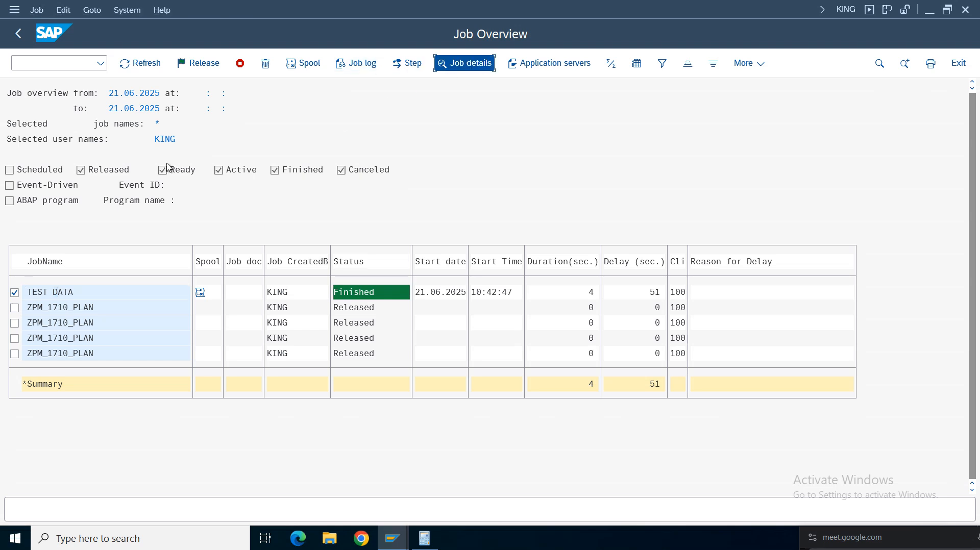
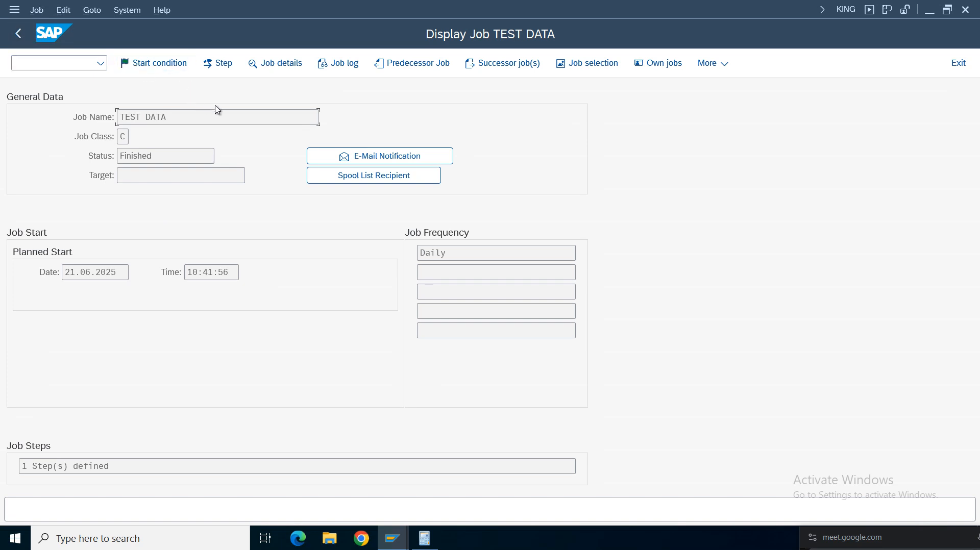
{"action": "left_click", "coordinate": [18, 34]}
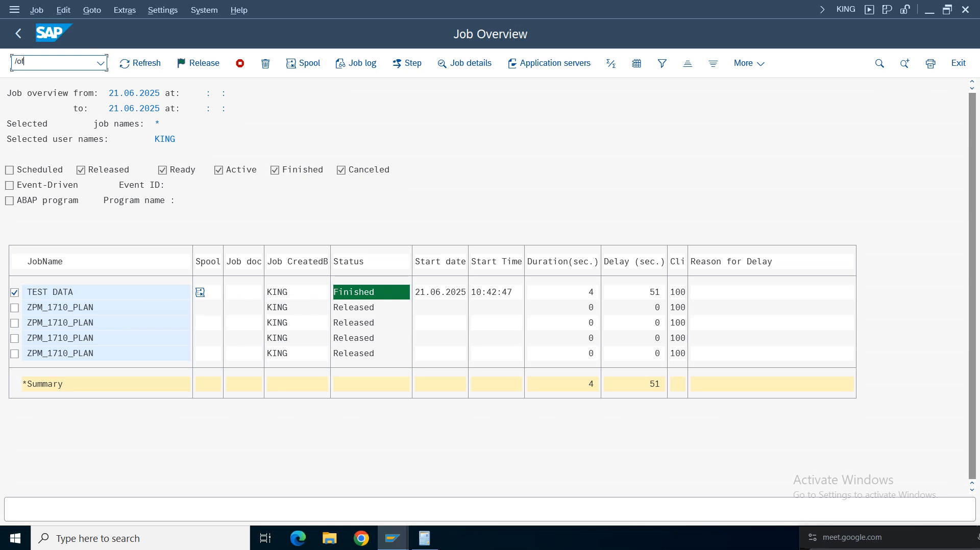
Open Customer Line Item Display in a new session and select all items for company code VZ01 and the customer's account number
{"action": "key", "text": "Return"}
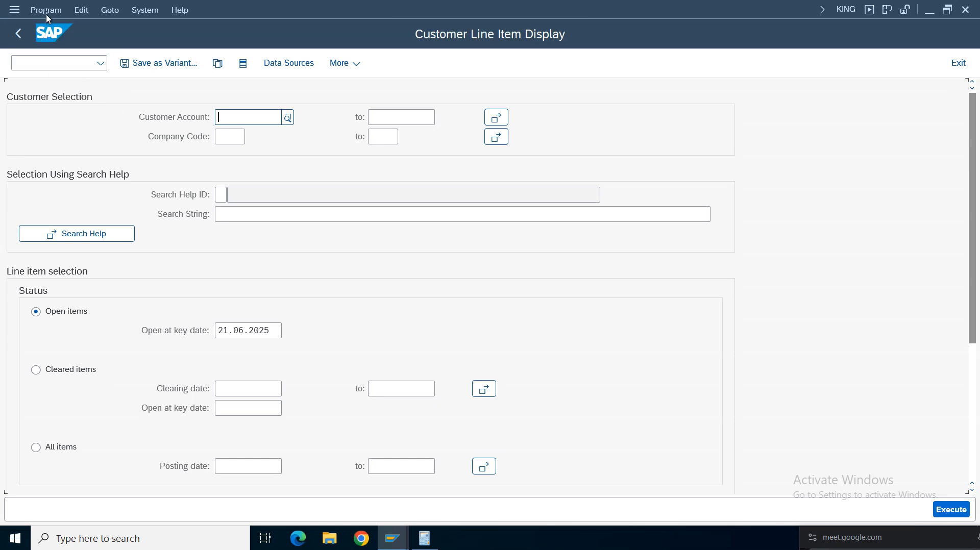
{"action": "left_click", "coordinate": [47, 15]}
{"action": "left_click", "coordinate": [233, 137]}
{"action": "left_click", "coordinate": [231, 154]}
{"action": "left_click", "coordinate": [76, 448]}
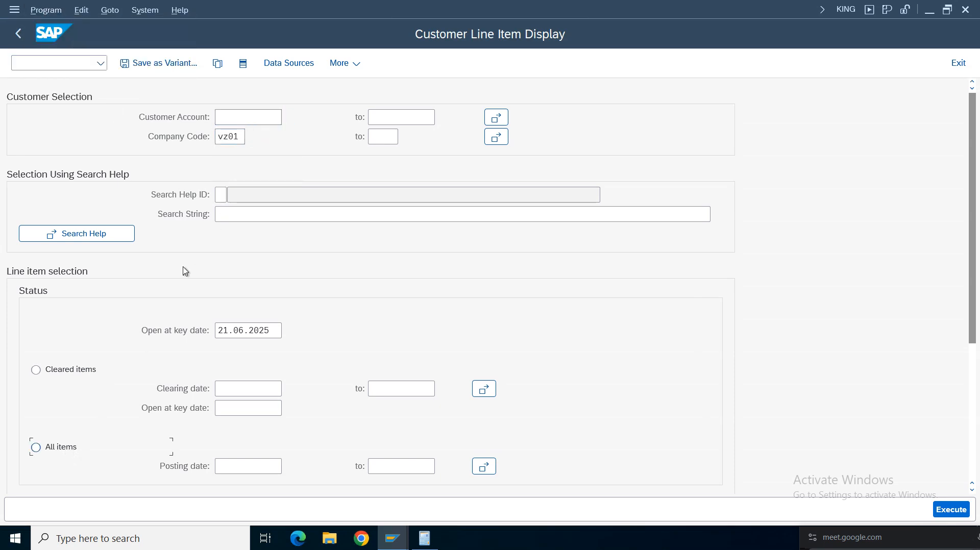
{"action": "left_click", "coordinate": [240, 117]}
{"action": "left_click", "coordinate": [247, 154]}
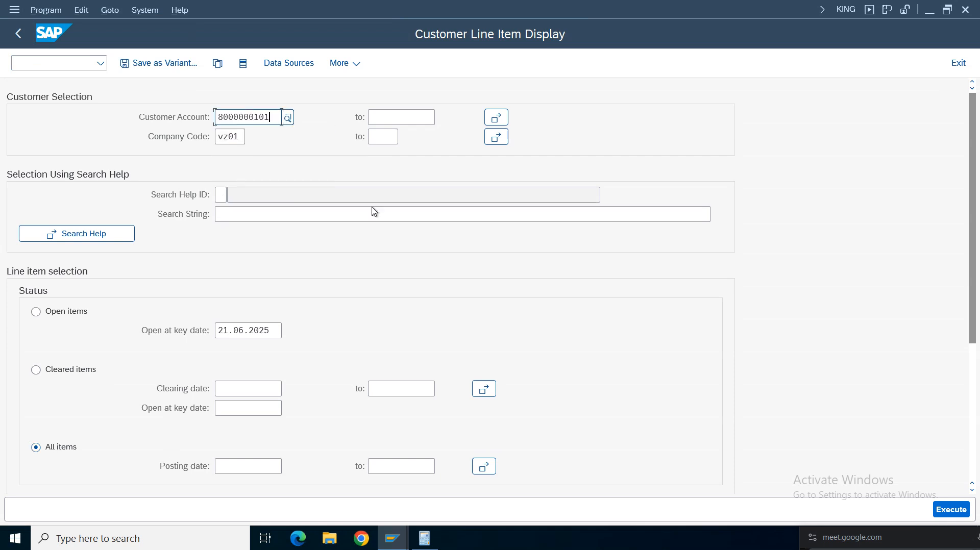
Schedule the customer line item display as a background job with output device LP01, one copy and immediate start
{"action": "left_click", "coordinate": [46, 10]}
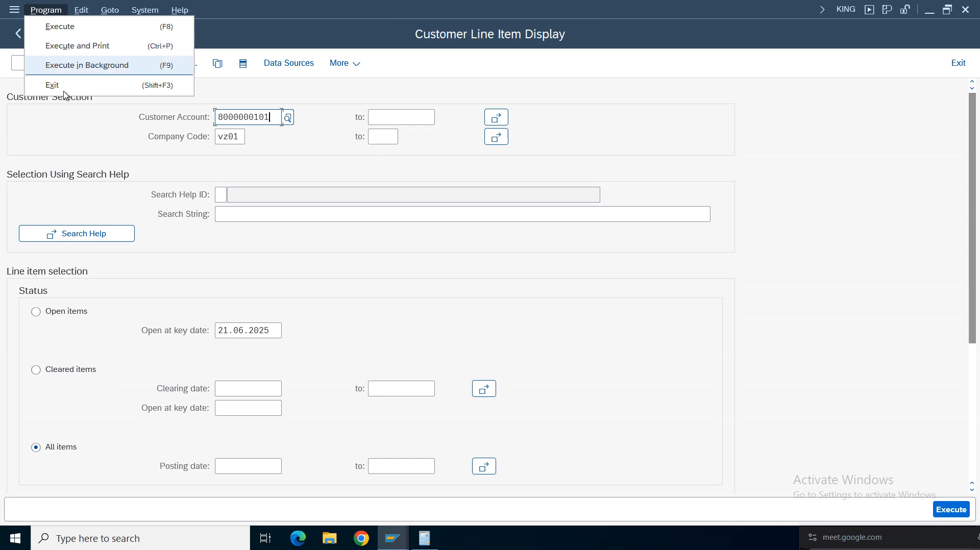
{"action": "left_click", "coordinate": [72, 66]}
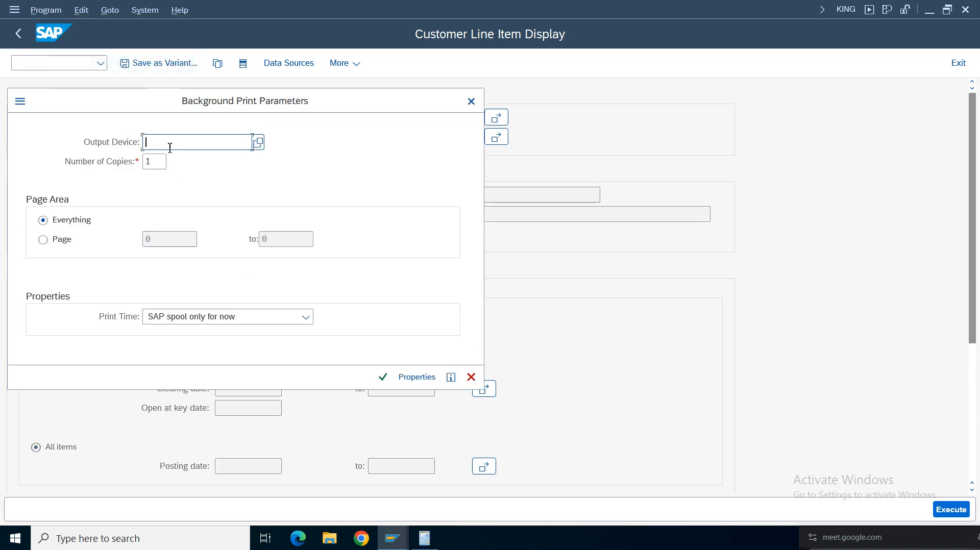
{"action": "type", "text": "lp01"}
{"action": "left_click", "coordinate": [383, 378]}
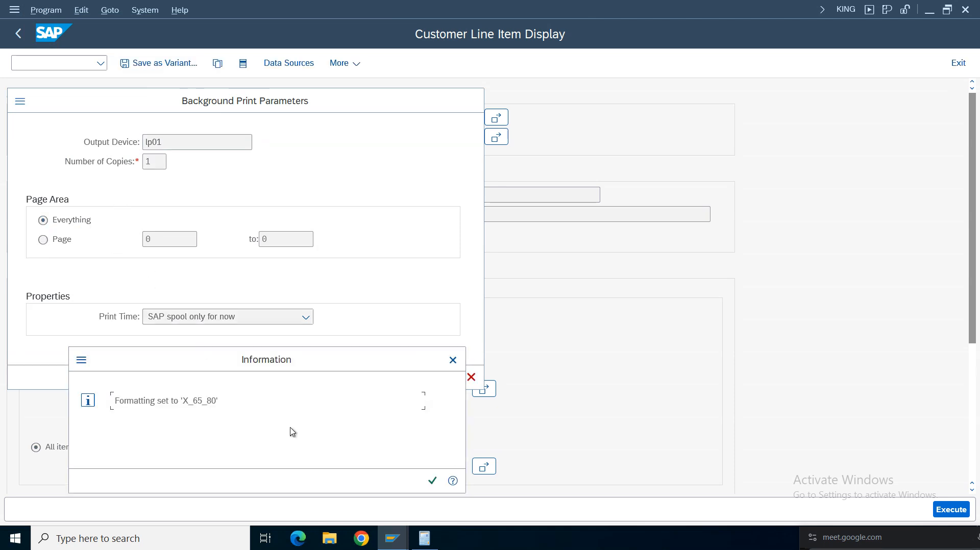
{"action": "left_click", "coordinate": [432, 480]}
{"action": "left_click", "coordinate": [86, 120]}
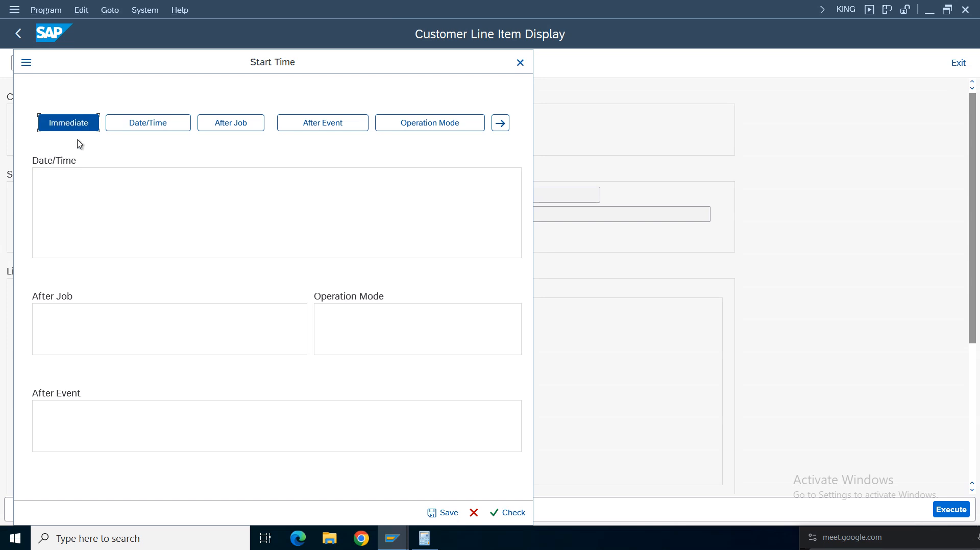
{"action": "left_click", "coordinate": [331, 513]}
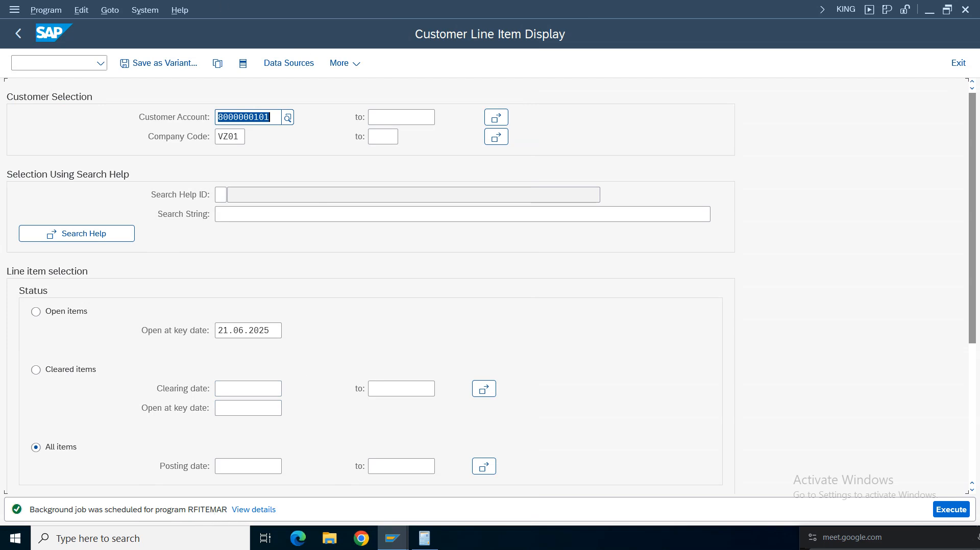
Open the job overview for the current user's background jobs of 21.06.2025, keeping the default selection
{"action": "left_click", "coordinate": [145, 10]}
{"action": "mouse_move", "coordinate": [169, 88]}
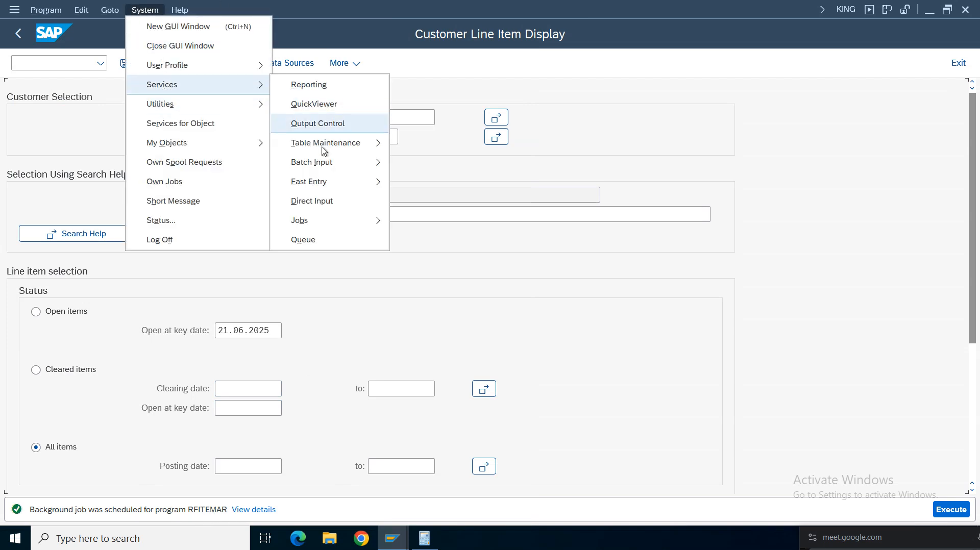
{"action": "mouse_move", "coordinate": [322, 223]}
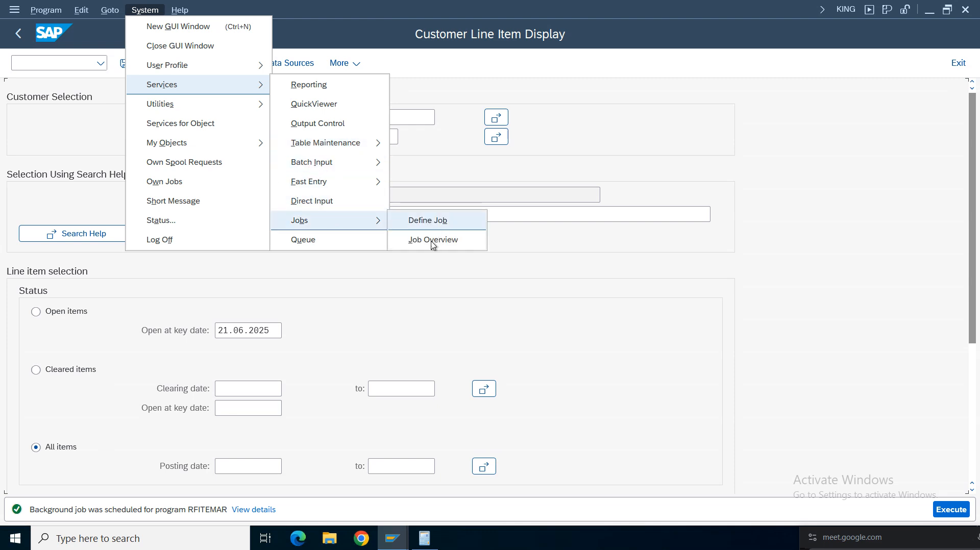
{"action": "left_click", "coordinate": [435, 241]}
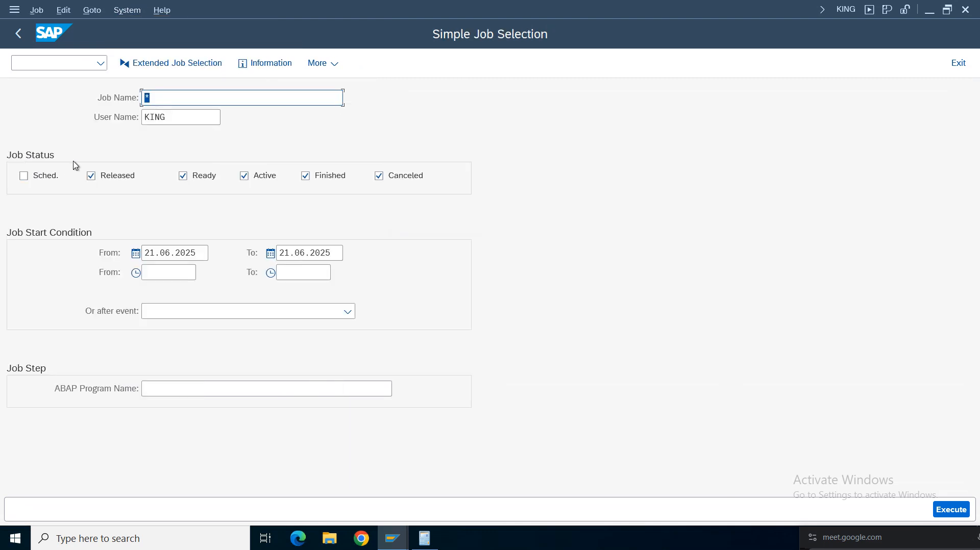
{"action": "left_click", "coordinate": [952, 509]}
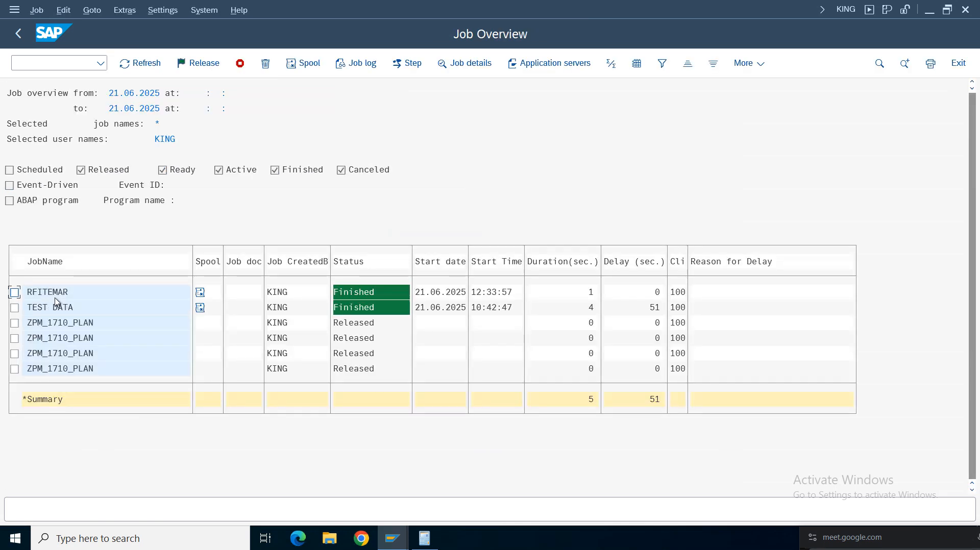
Display the spool output of background job RFITEMAR, look through the customer line items, and exit to the job selection
{"action": "left_click", "coordinate": [14, 292]}
{"action": "left_click", "coordinate": [303, 63]}
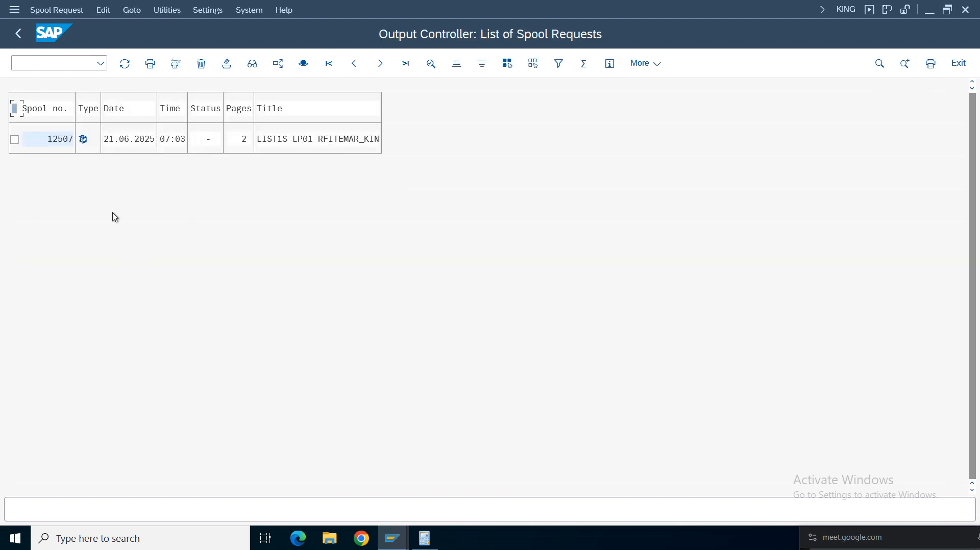
{"action": "left_click", "coordinate": [83, 139]}
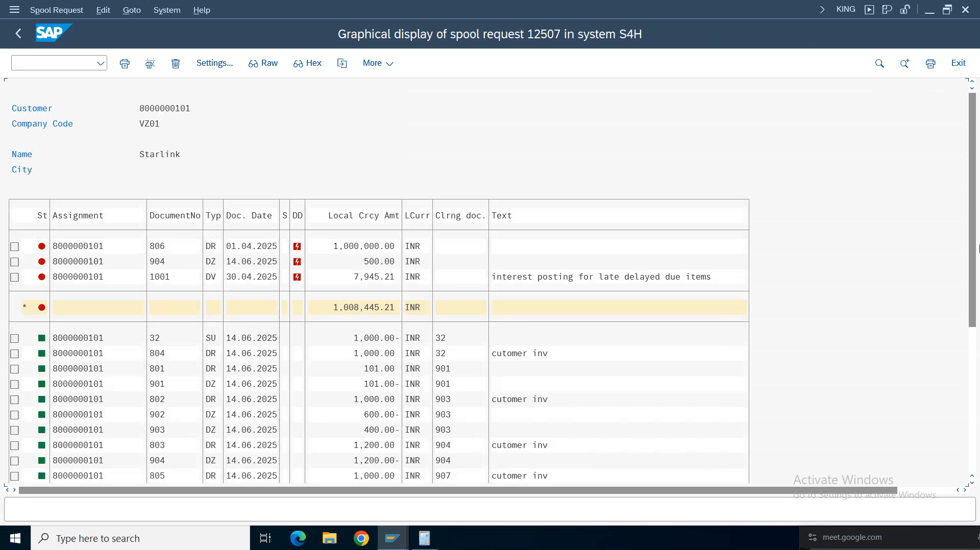
{"action": "left_click_drag", "start_coordinate": [971, 98], "coordinate": [454, 128]}
{"action": "left_click", "coordinate": [959, 65]}
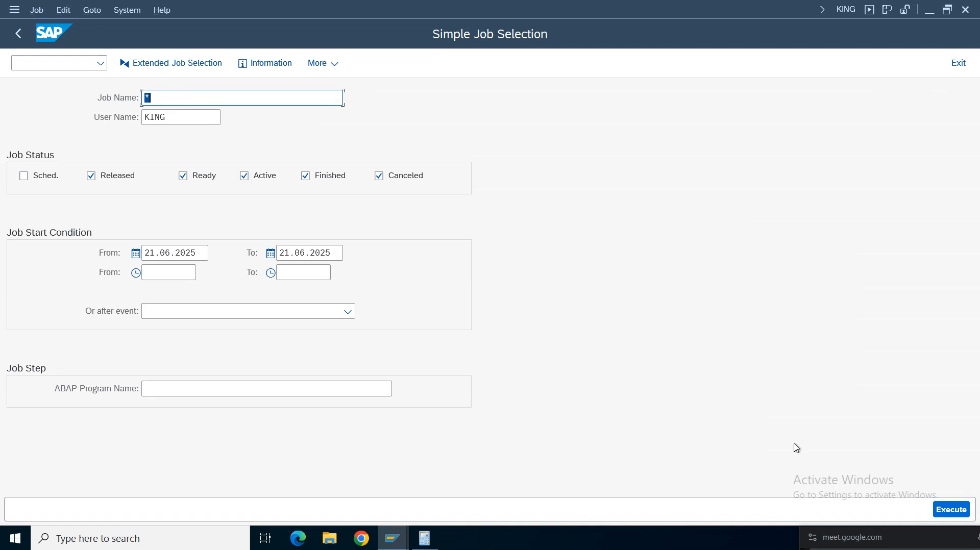
Review the job overview list and the recently used transaction codes once more, and exit the job transaction
{"action": "left_click", "coordinate": [950, 510]}
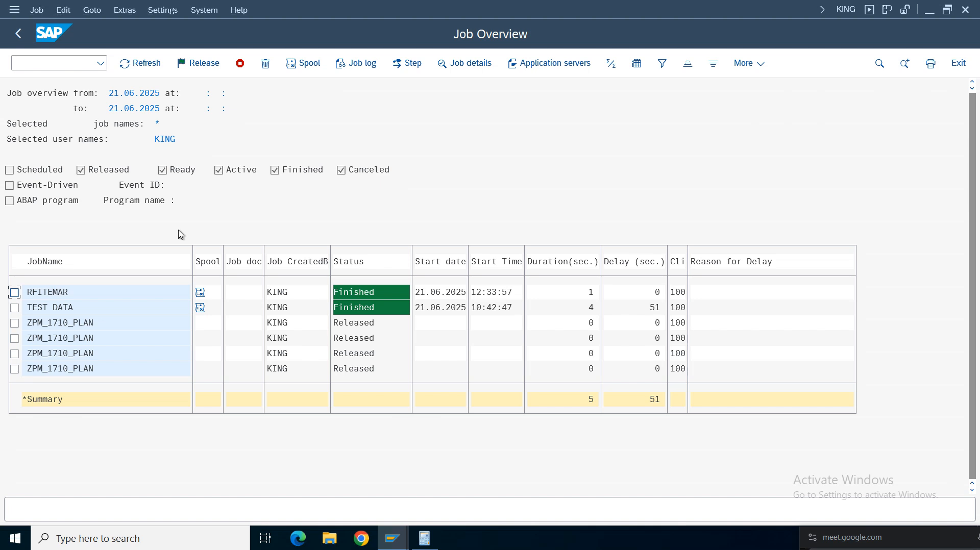
{"action": "left_click", "coordinate": [102, 65]}
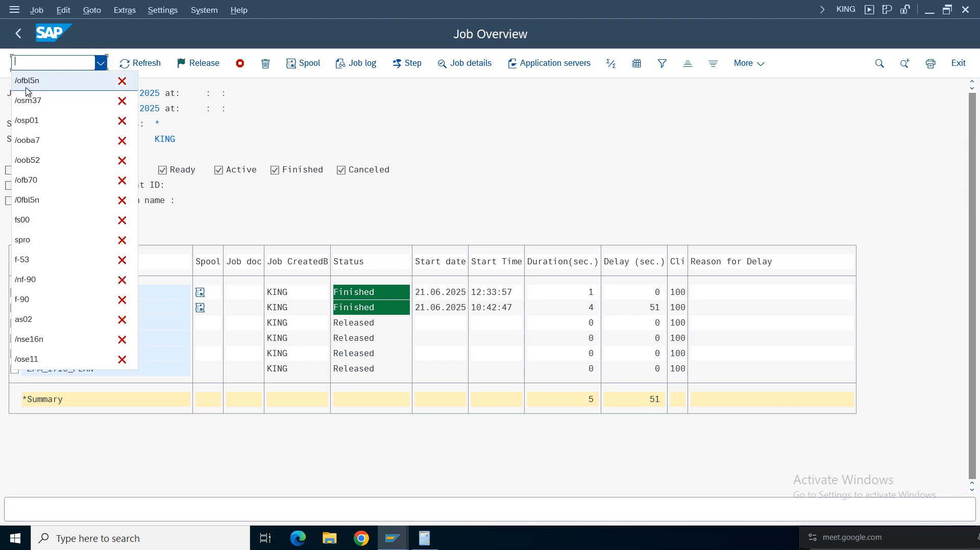
{"action": "left_click", "coordinate": [281, 227]}
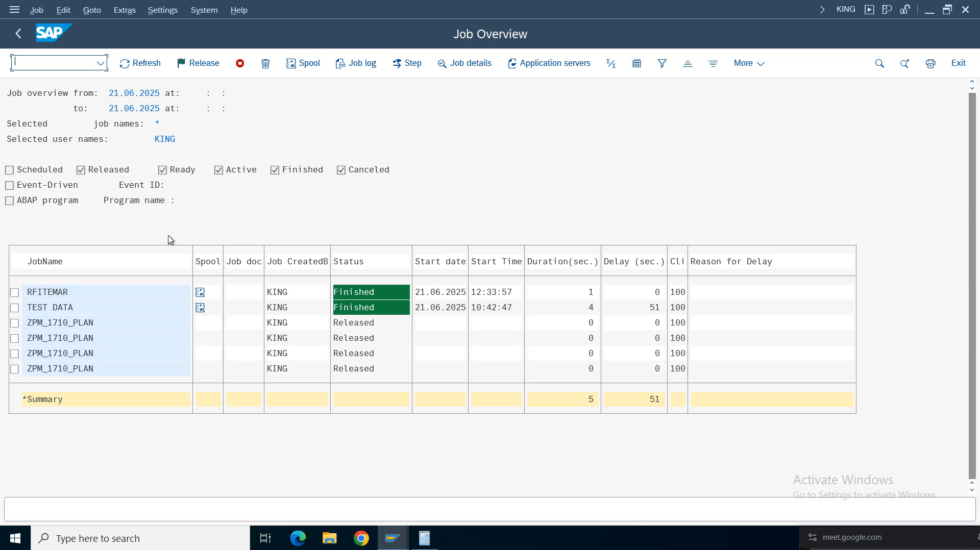
{"action": "left_click", "coordinate": [959, 66]}
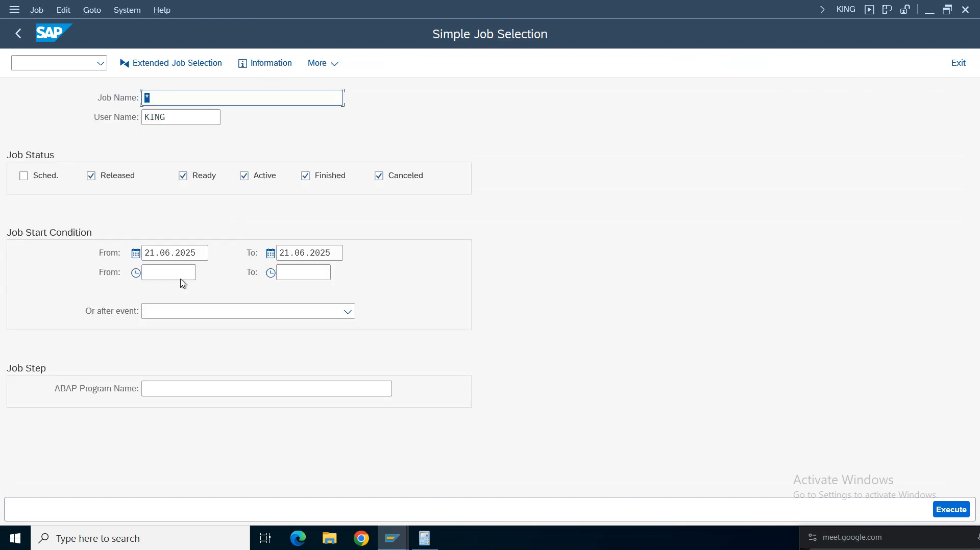
{"action": "left_click", "coordinate": [960, 63]}
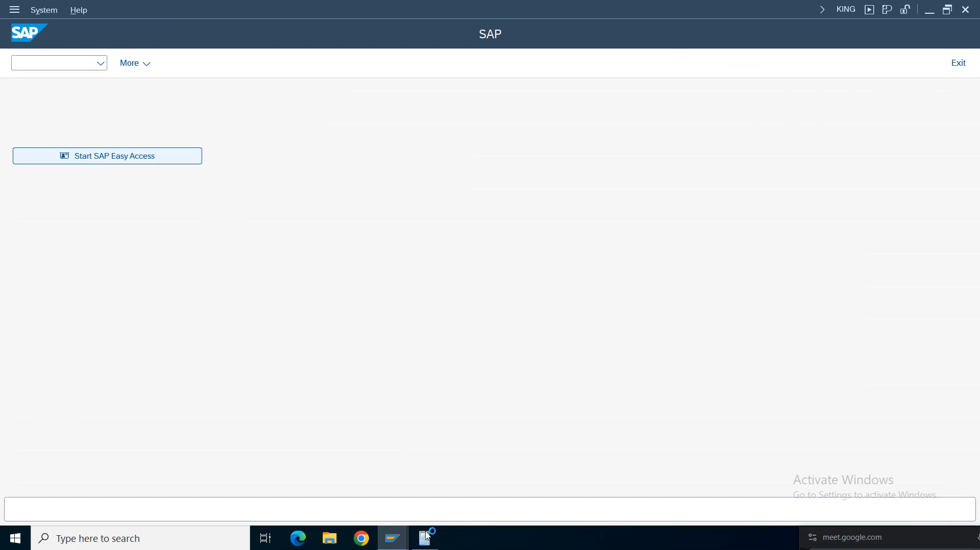
Switch to the Display logs session and review the interest run's messages about the printed letter and the posted document
{"action": "mouse_move", "coordinate": [392, 538]}
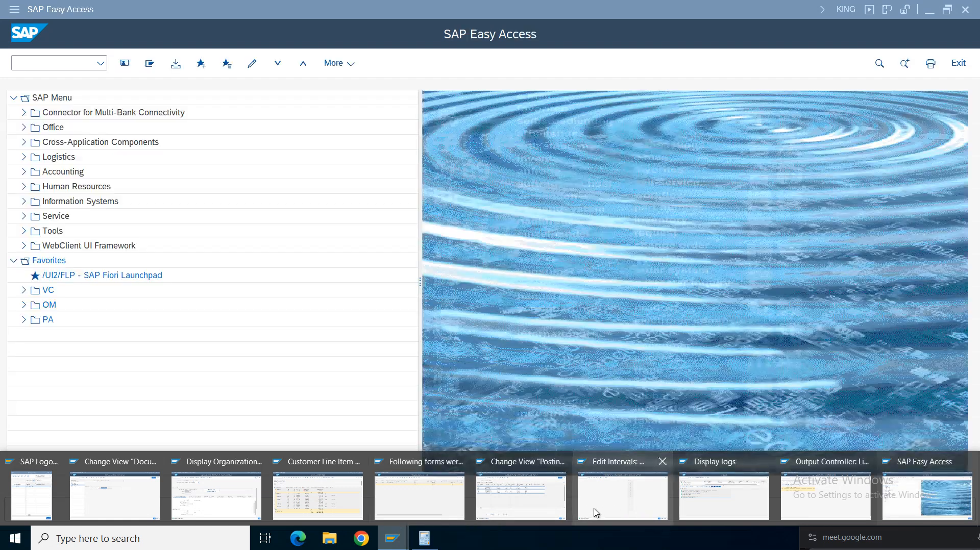
{"action": "left_click", "coordinate": [723, 495]}
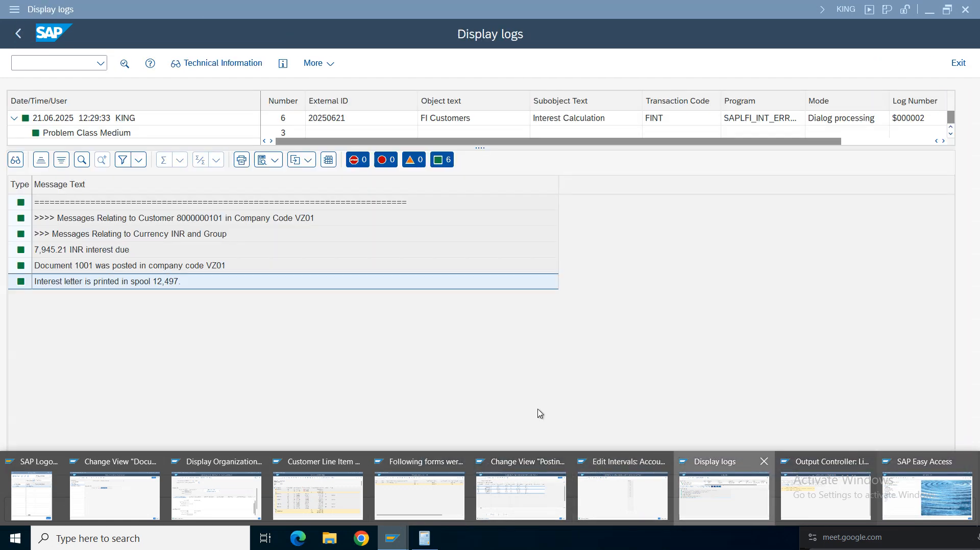
{"action": "left_click", "coordinate": [184, 282]}
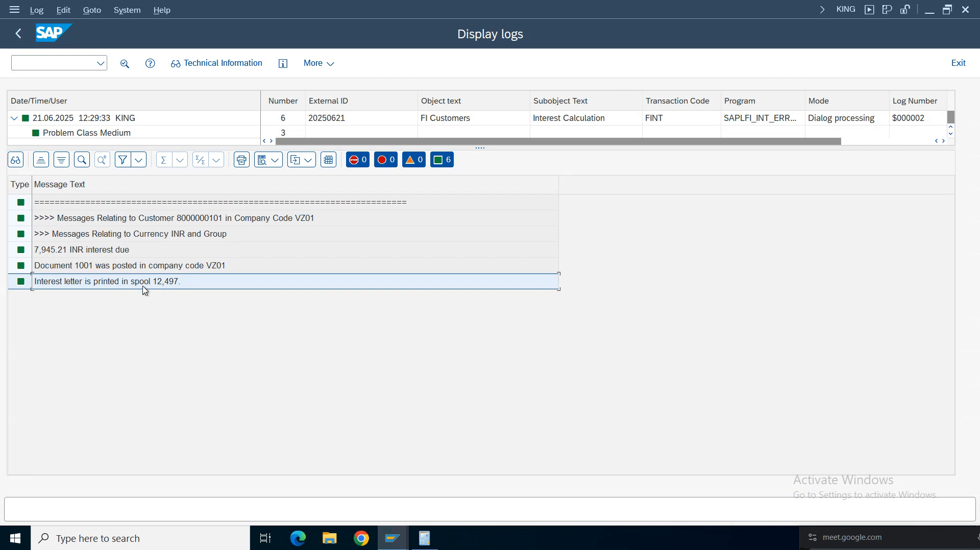
{"action": "left_click", "coordinate": [95, 268]}
Open transaction FB03 in a new session from the number range intervals and display document 1001 of company code VZ01
{"action": "left_click", "coordinate": [391, 539]}
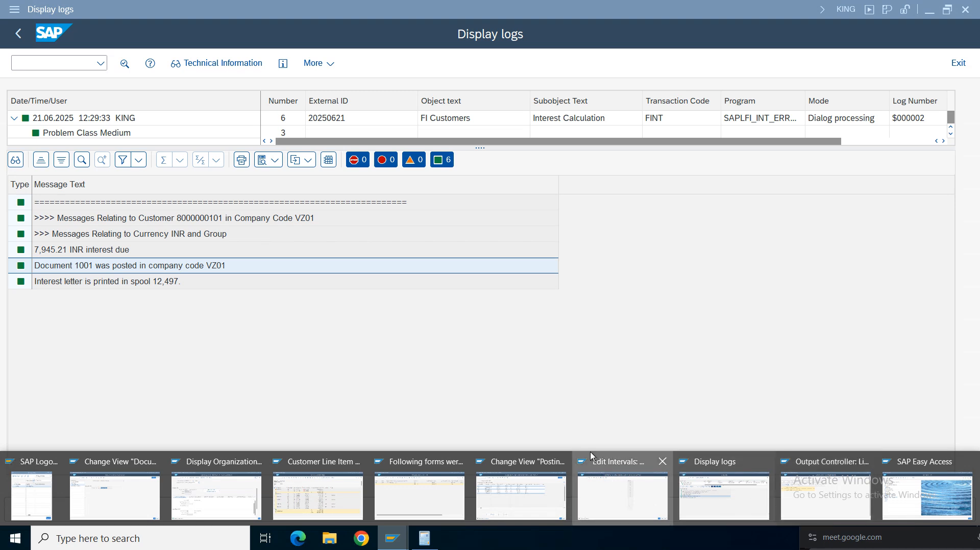
{"action": "left_click", "coordinate": [625, 502]}
{"action": "type", "text": "/ofb03"}
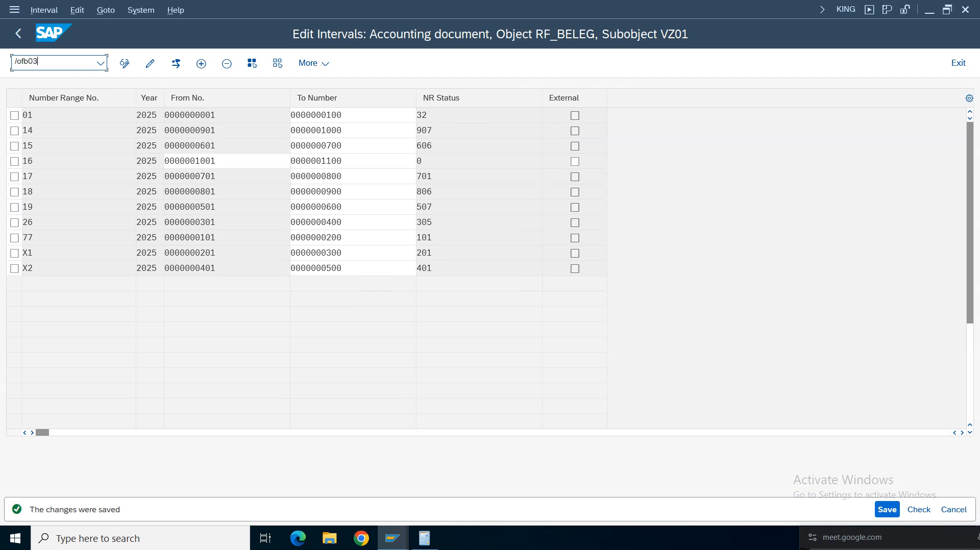
{"action": "key", "text": "Return"}
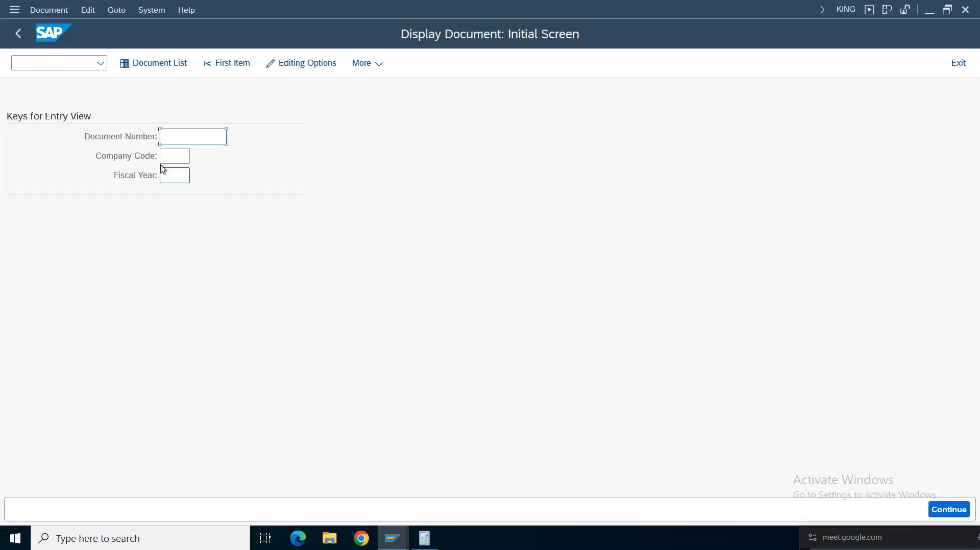
{"action": "type", "text": "1001"}
{"action": "left_click", "coordinate": [169, 152]}
{"action": "type", "text": "vz"}
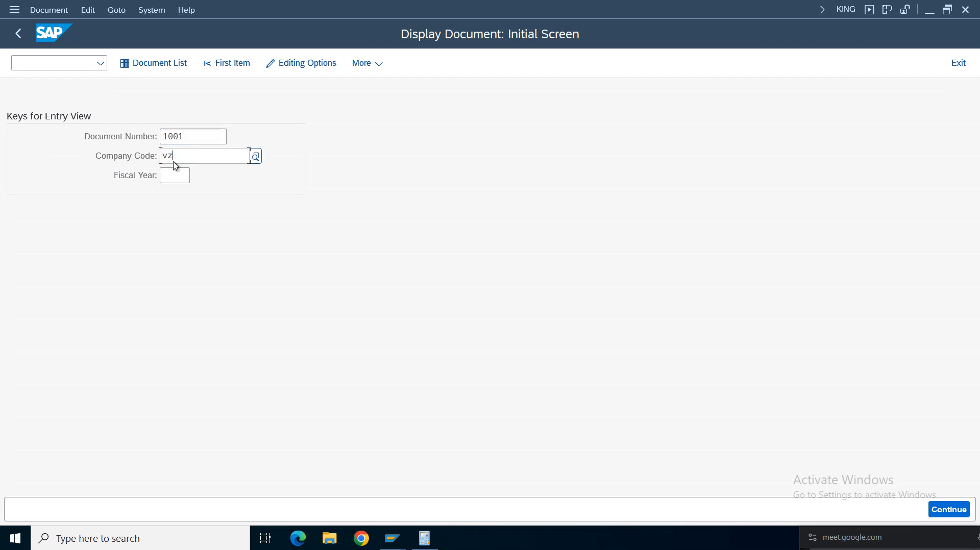
{"action": "type", "text": "01"}
{"action": "key", "text": "Return"}
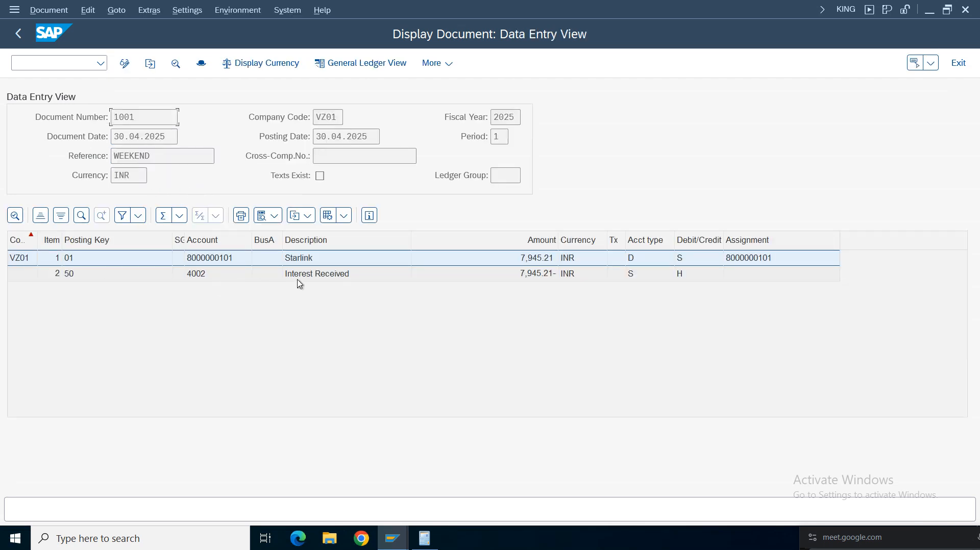
Examine the document's customer and Interest Received items, check the document type in its header, and close the header
{"action": "left_click", "coordinate": [216, 260]}
{"action": "left_click", "coordinate": [293, 262]}
{"action": "left_click", "coordinate": [332, 276]}
{"action": "left_click", "coordinate": [533, 275]}
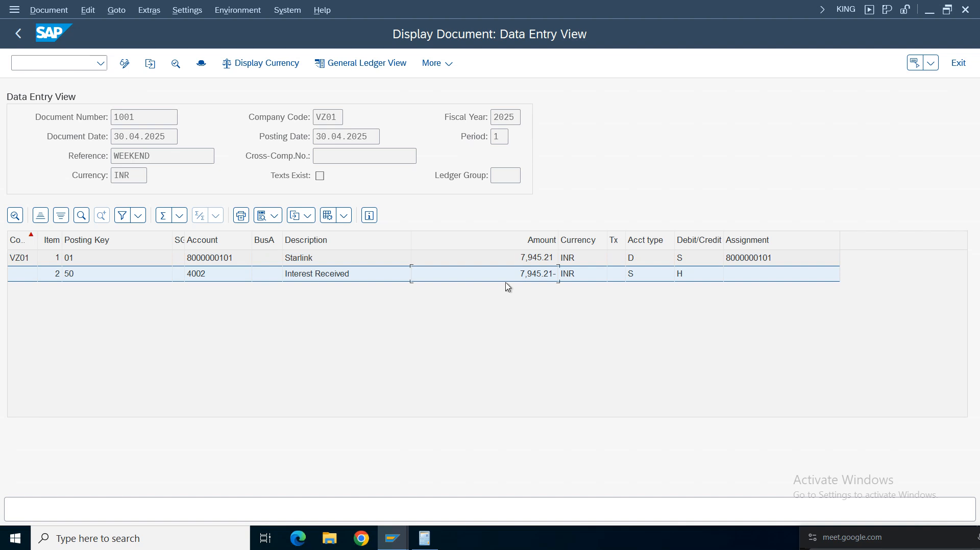
{"action": "left_click", "coordinate": [201, 63]}
{"action": "left_click_drag", "start_coordinate": [188, 161], "coordinate": [257, 146]}
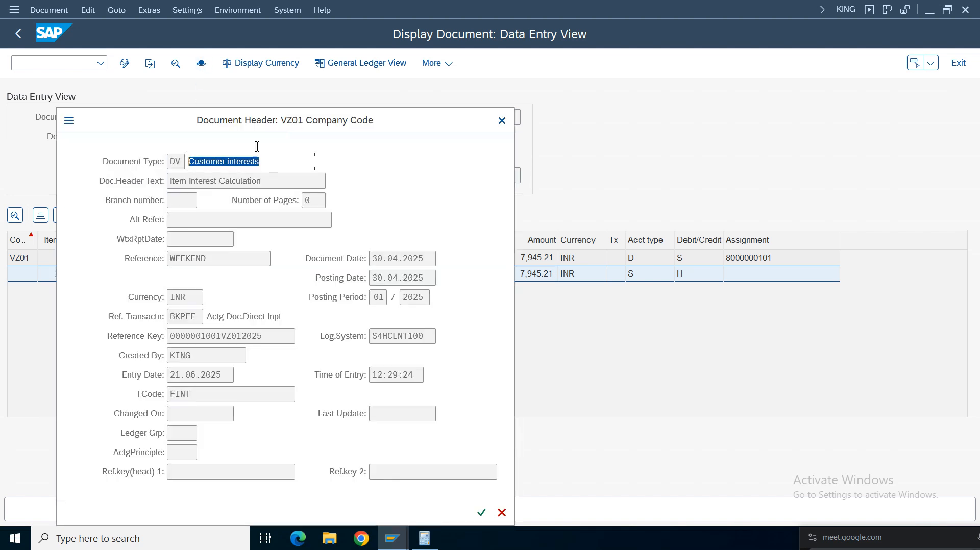
{"action": "left_click", "coordinate": [502, 120]}
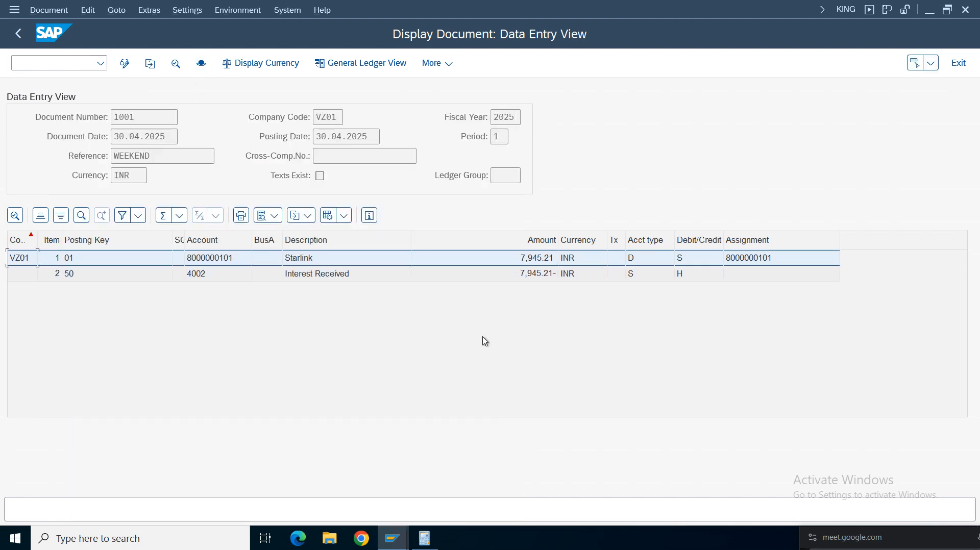
Switch to the existing Customer Line Item Display session and rerun the all-items selection for company code VZ01
{"action": "left_click", "coordinate": [391, 537]}
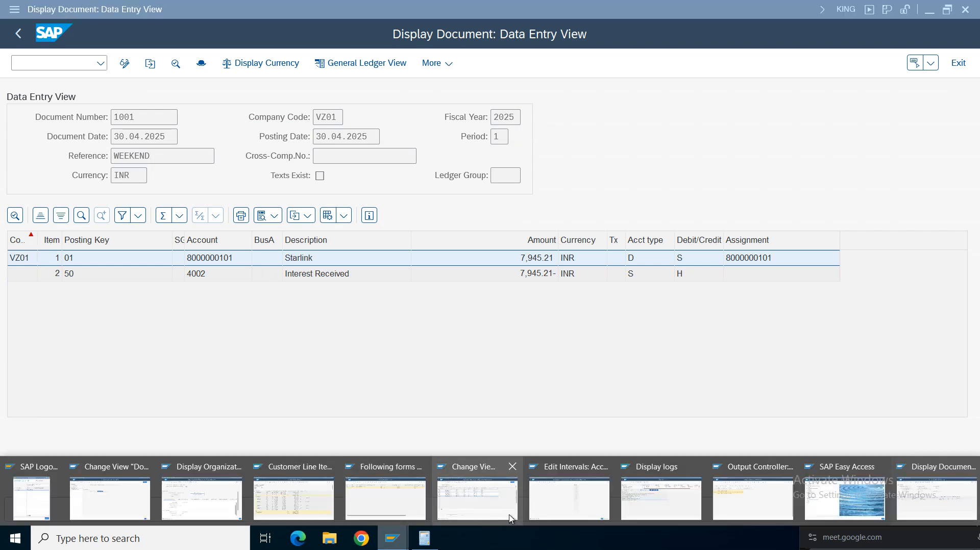
{"action": "left_click", "coordinate": [309, 506]}
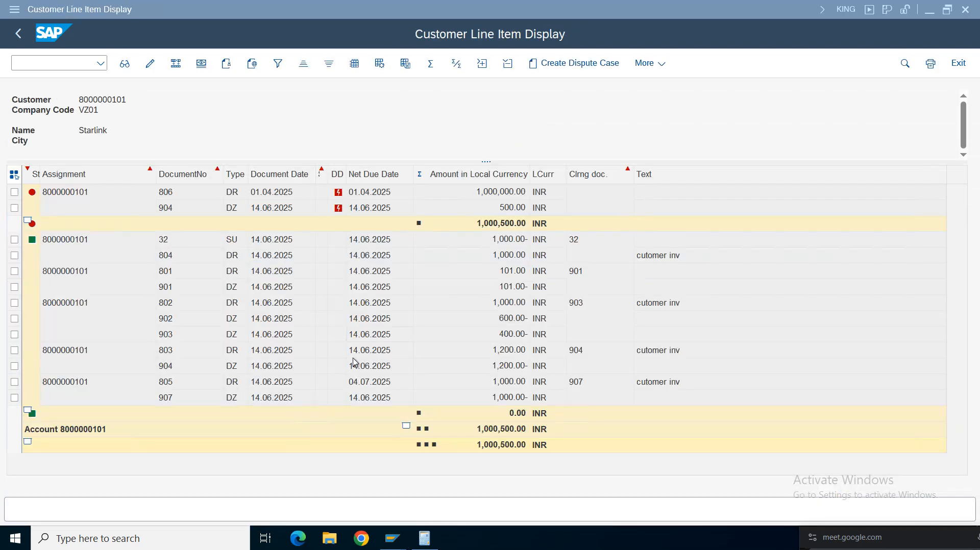
{"action": "left_click", "coordinate": [18, 34]}
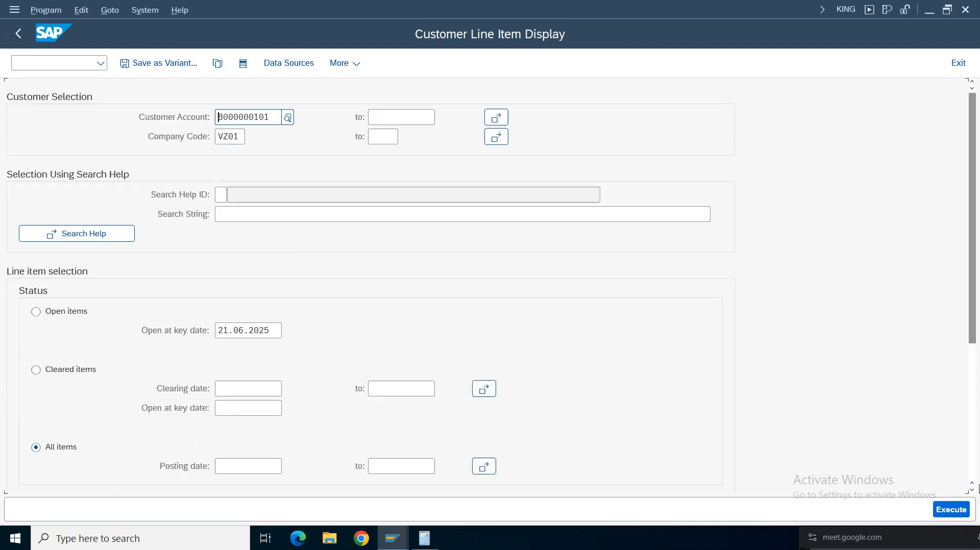
{"action": "left_click", "coordinate": [951, 509]}
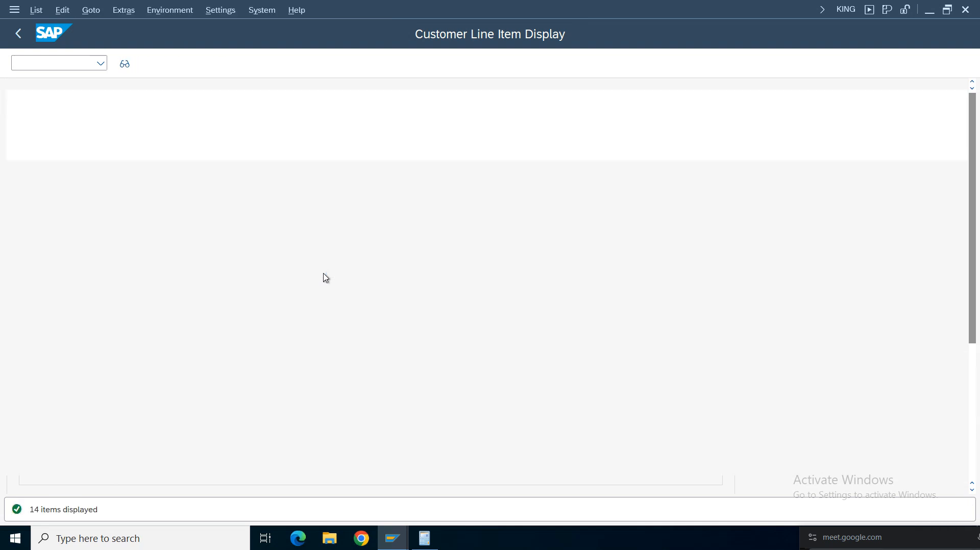
Examine the local currency amounts of the customer's open items, including the interest posting in document 1001
{"action": "left_click", "coordinate": [438, 228]}
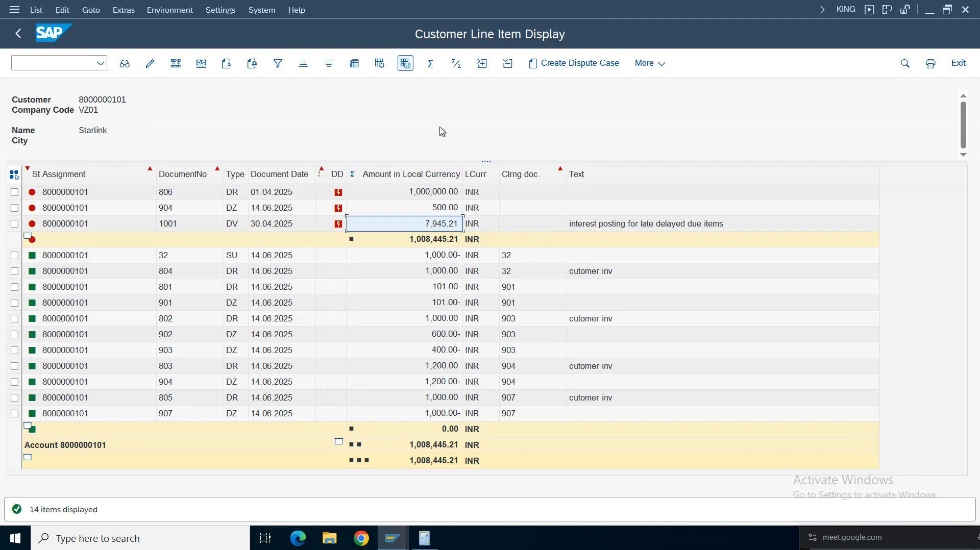
{"action": "left_click", "coordinate": [424, 206]}
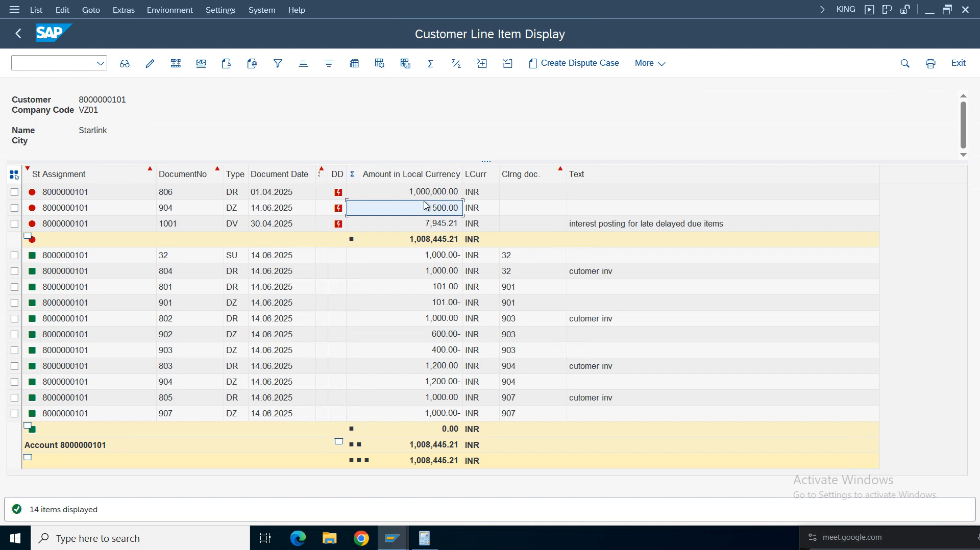
{"action": "left_click", "coordinate": [424, 199]}
{"action": "left_click", "coordinate": [592, 129]}
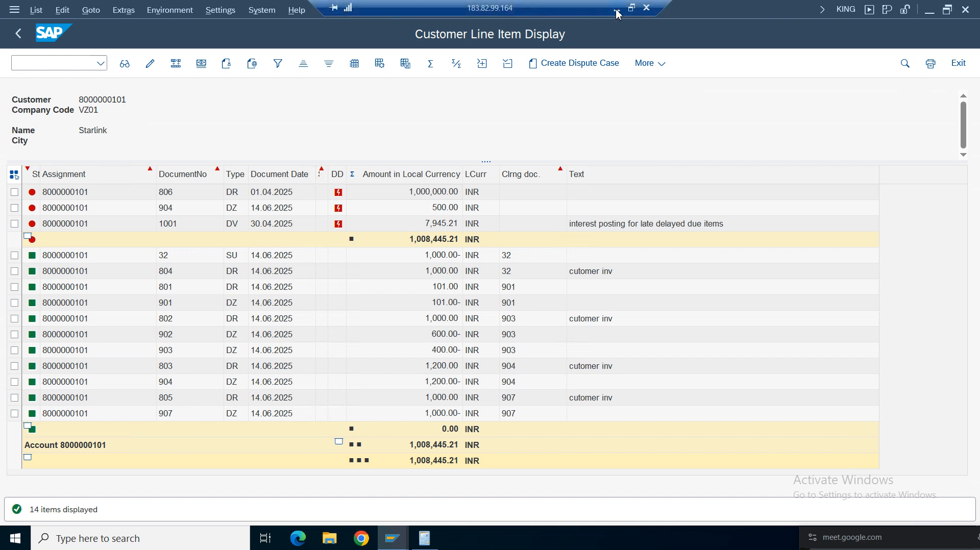
Switch to the FI Working Notes spreadsheet in Google Sheets and review the customer item interest calculation steps down to Post Interest
{"action": "left_click", "coordinate": [617, 8]}
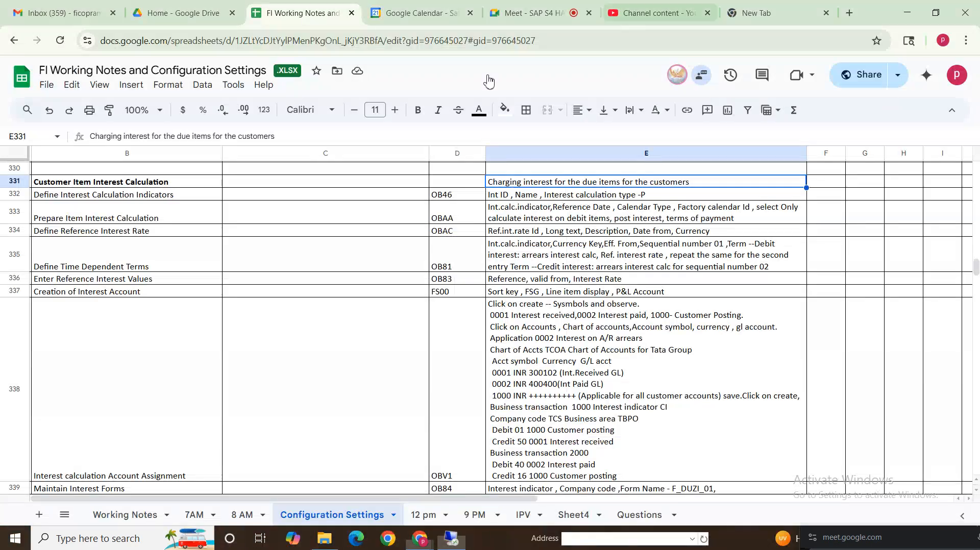
{"action": "left_click", "coordinate": [105, 311]}
{"action": "left_click_drag", "start_coordinate": [87, 196], "coordinate": [656, 317]}
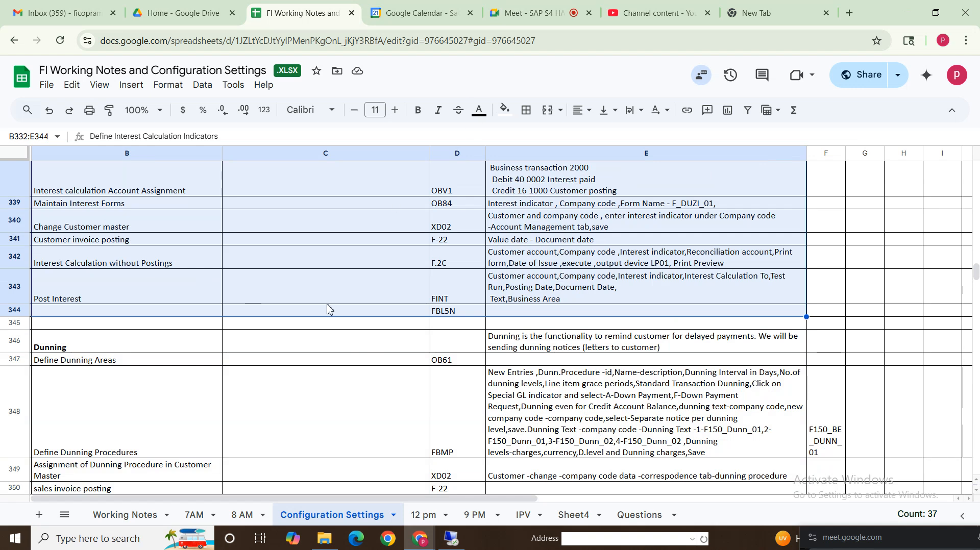
{"action": "left_click", "coordinate": [136, 294]}
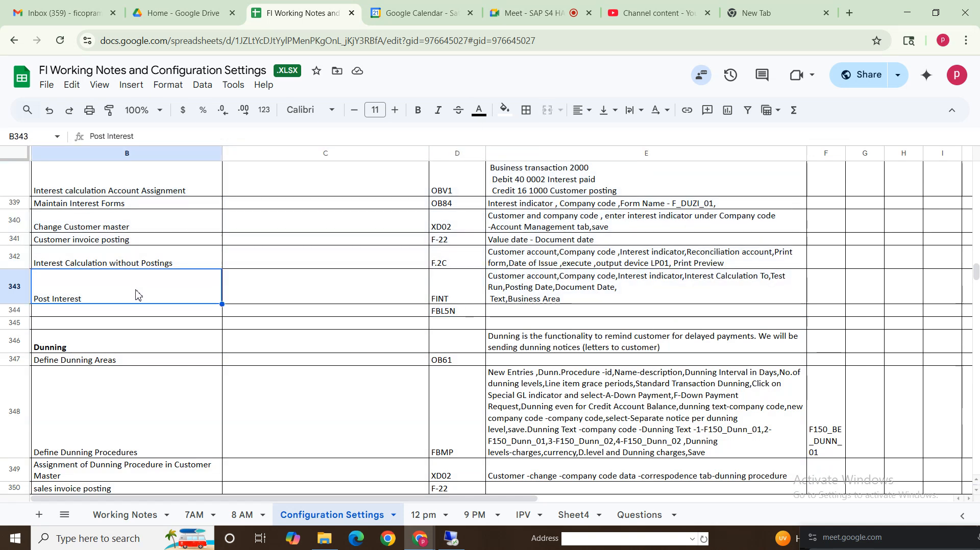